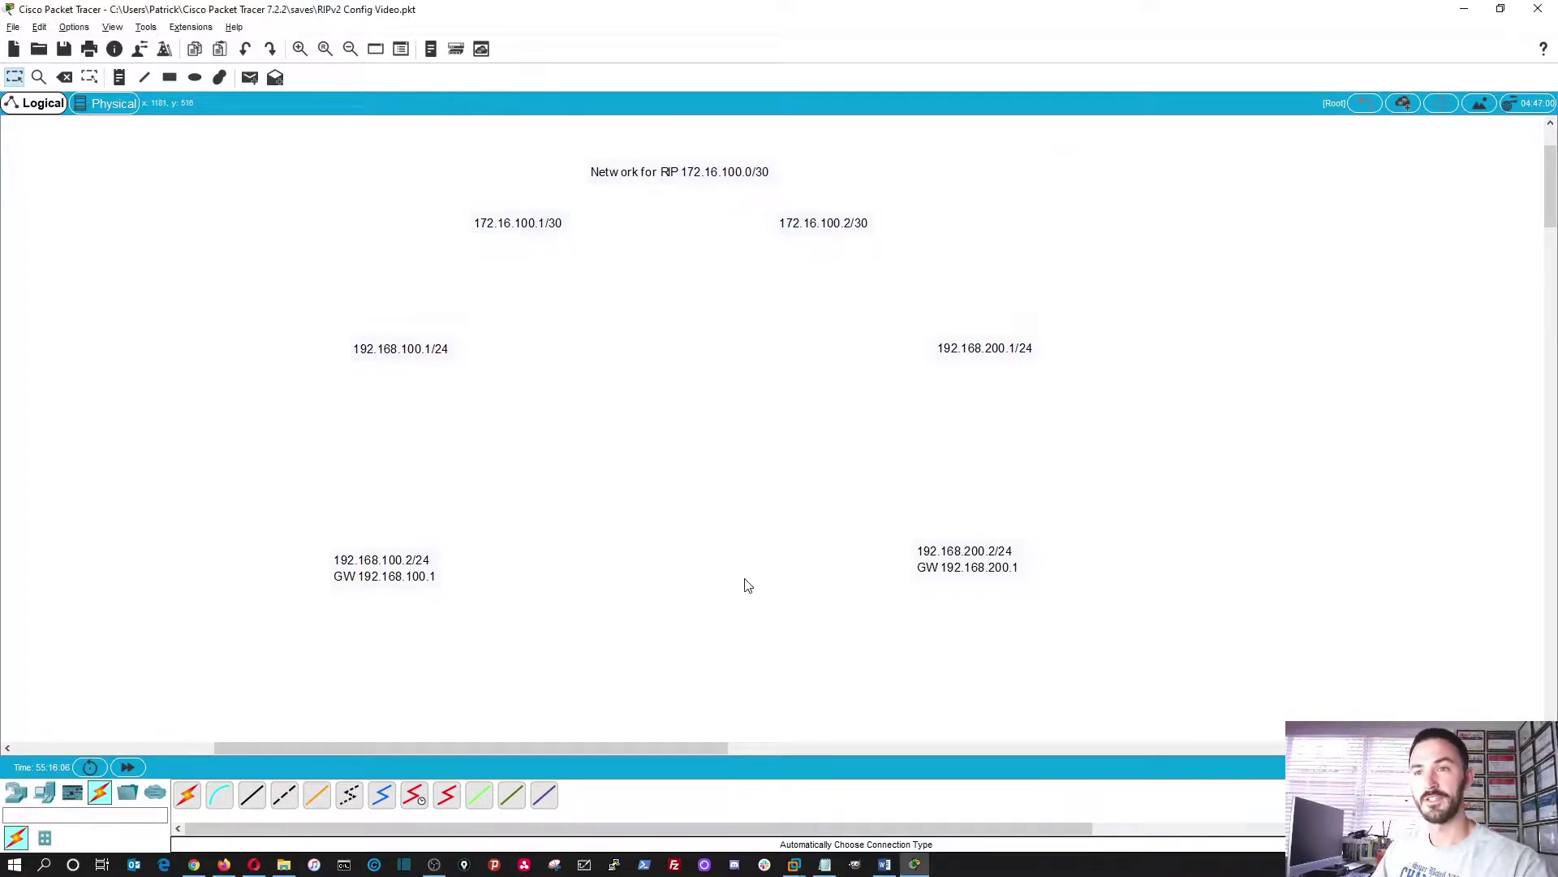
- Place two 1941 routers side by side above the diagram's centre
click(19, 799)
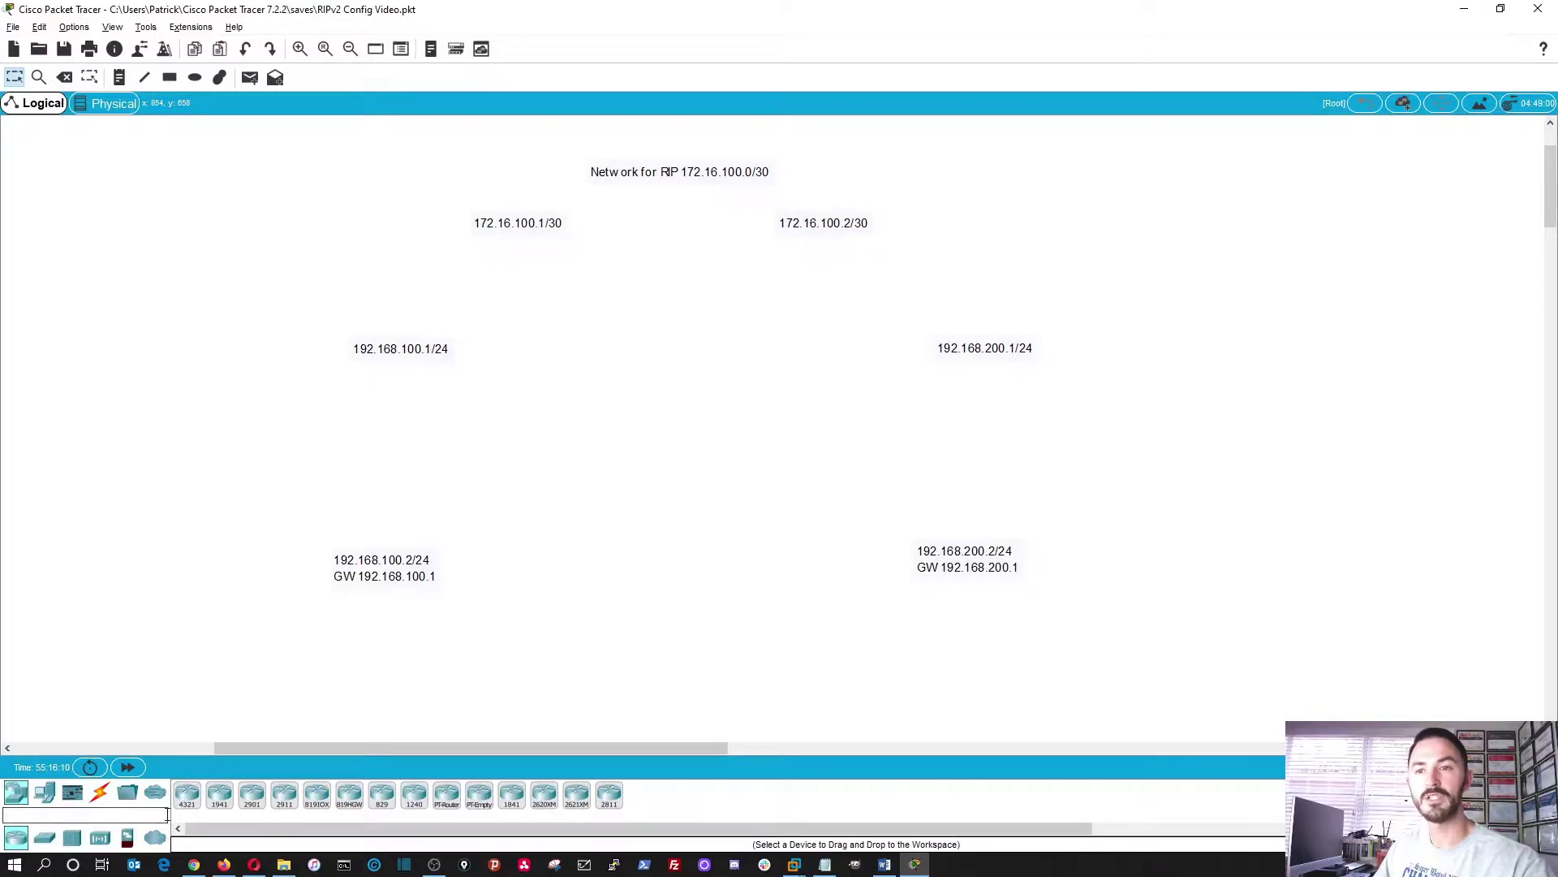
drag(252, 793, 611, 299)
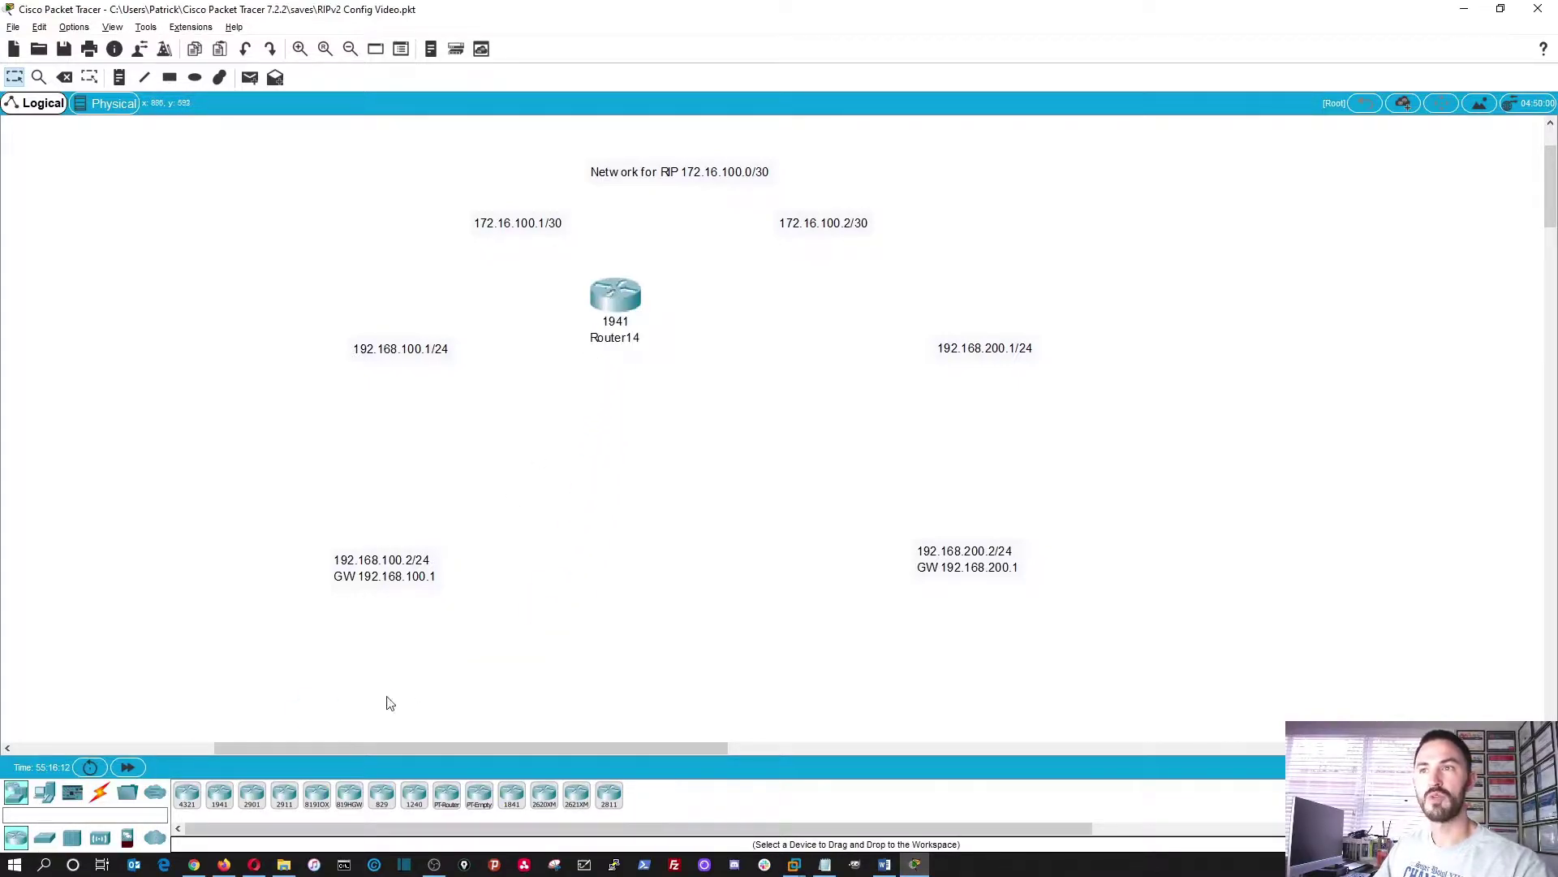
drag(220, 794, 774, 298)
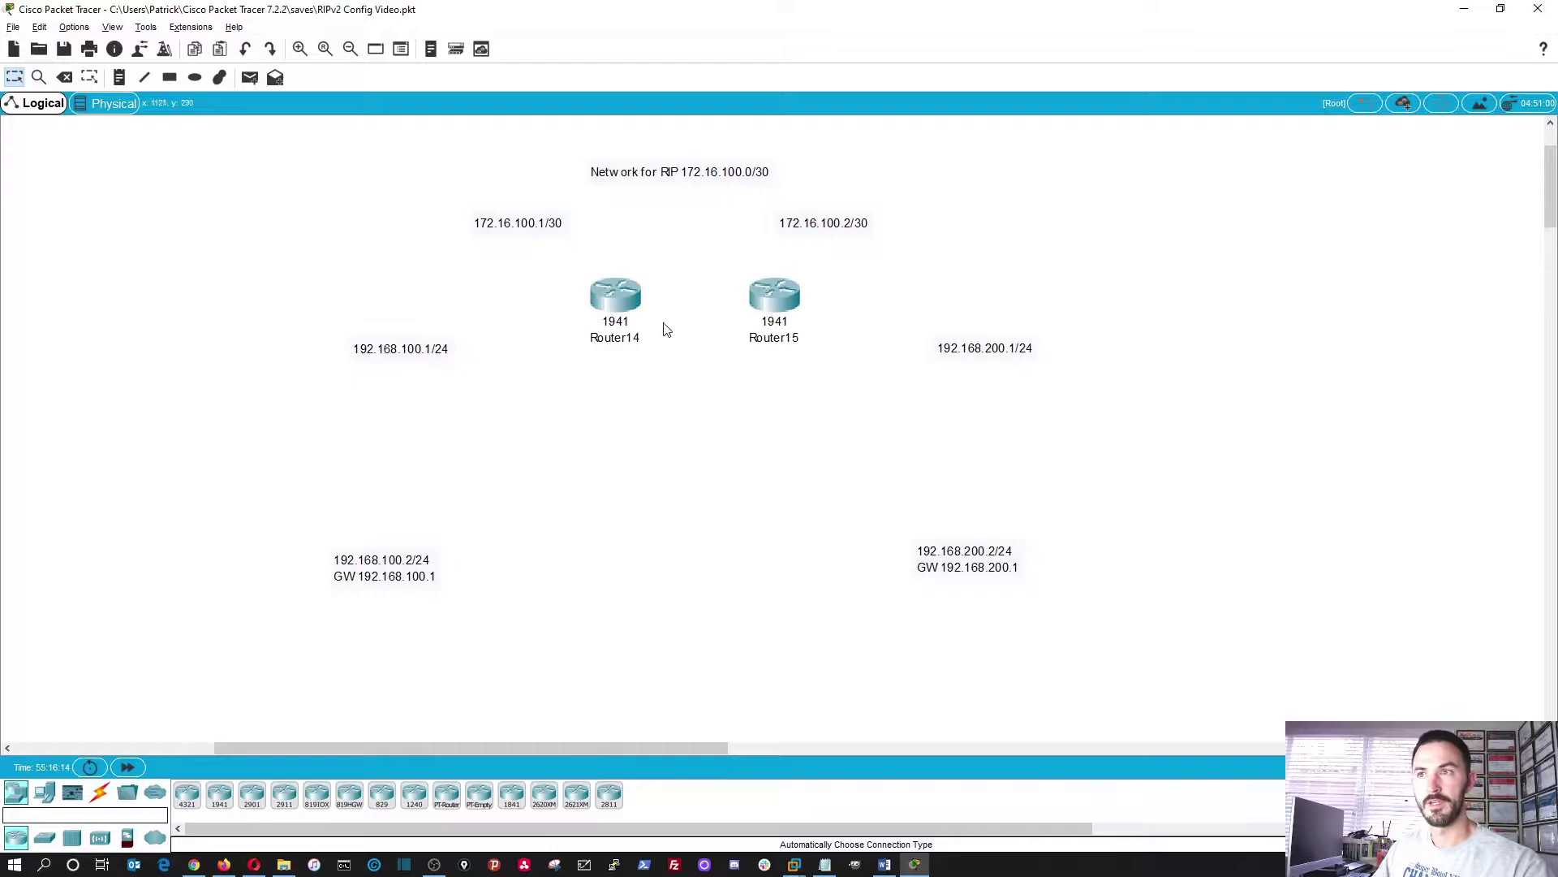
drag(620, 333, 550, 338)
- Rename the two routers R1 and R2
click(637, 331)
text(R1)
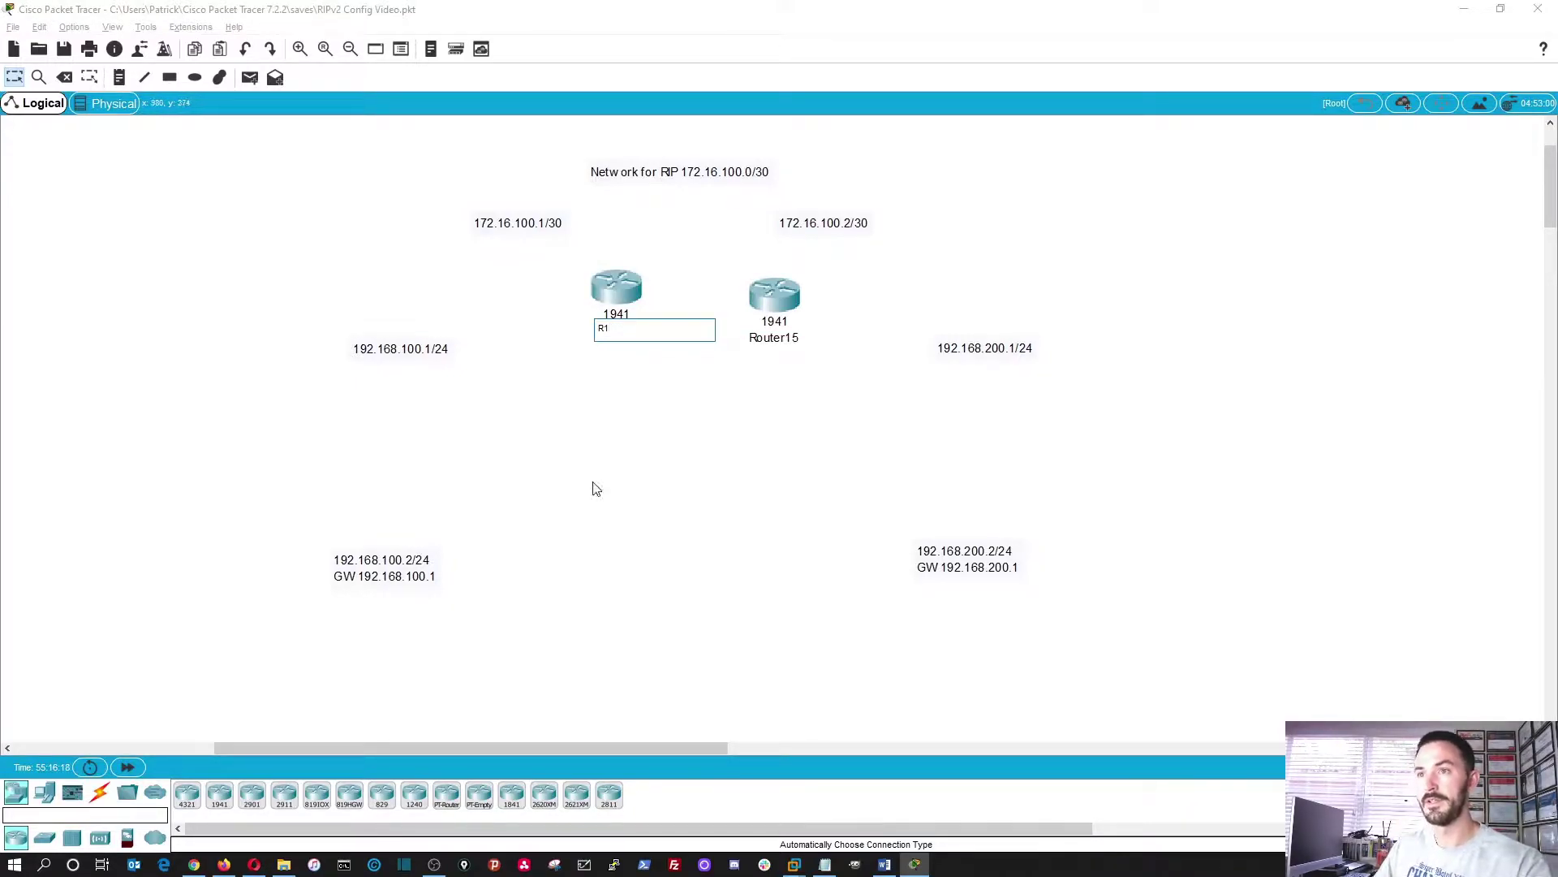
key(Return)
click(818, 336)
drag(812, 336, 667, 327)
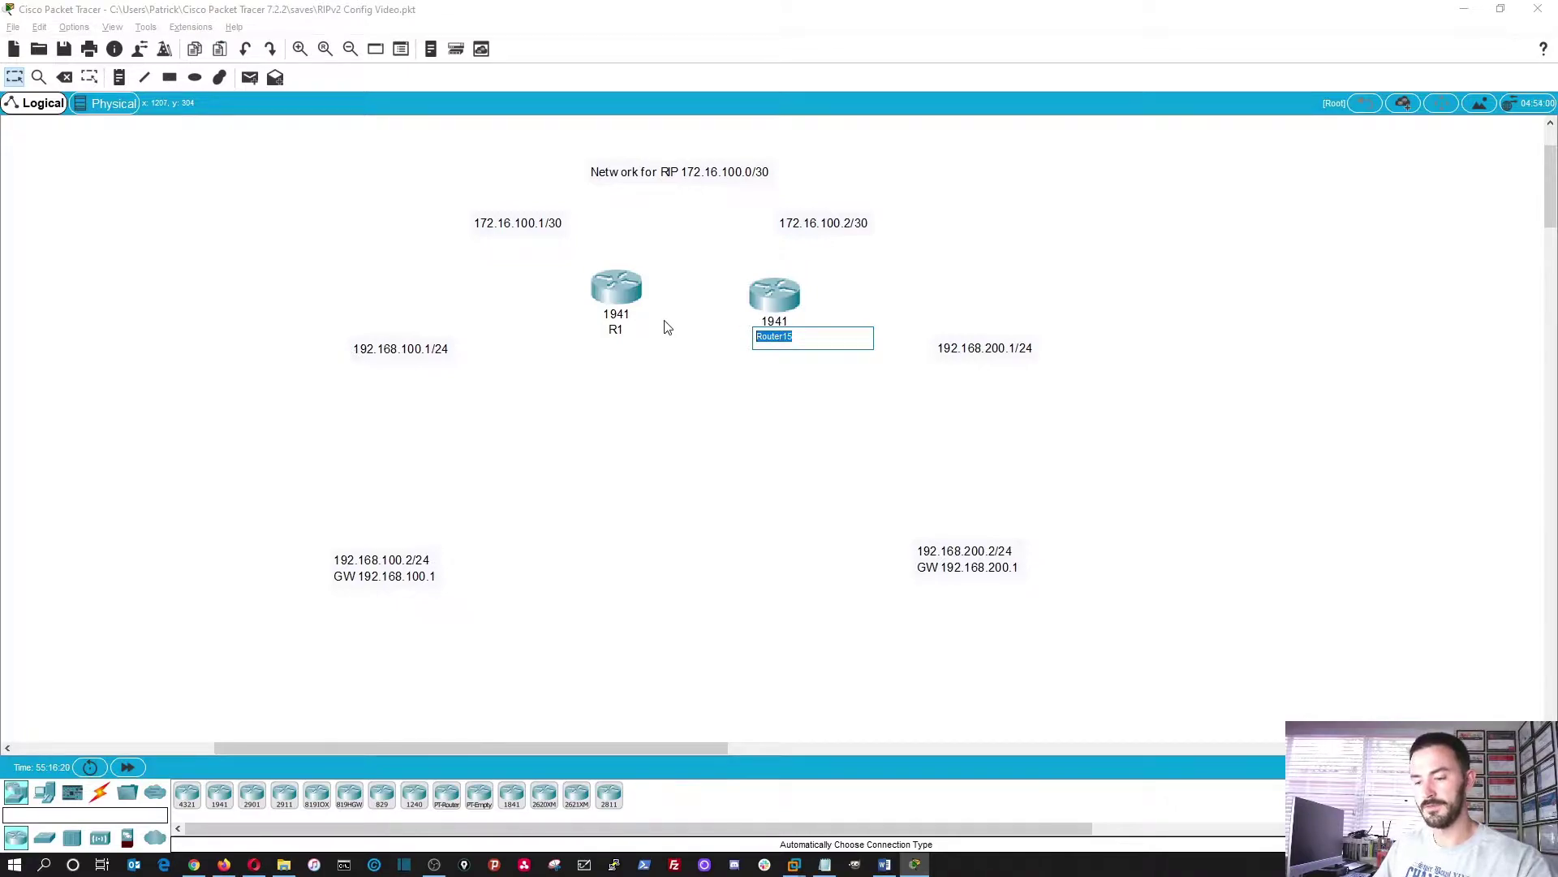
text(R2)
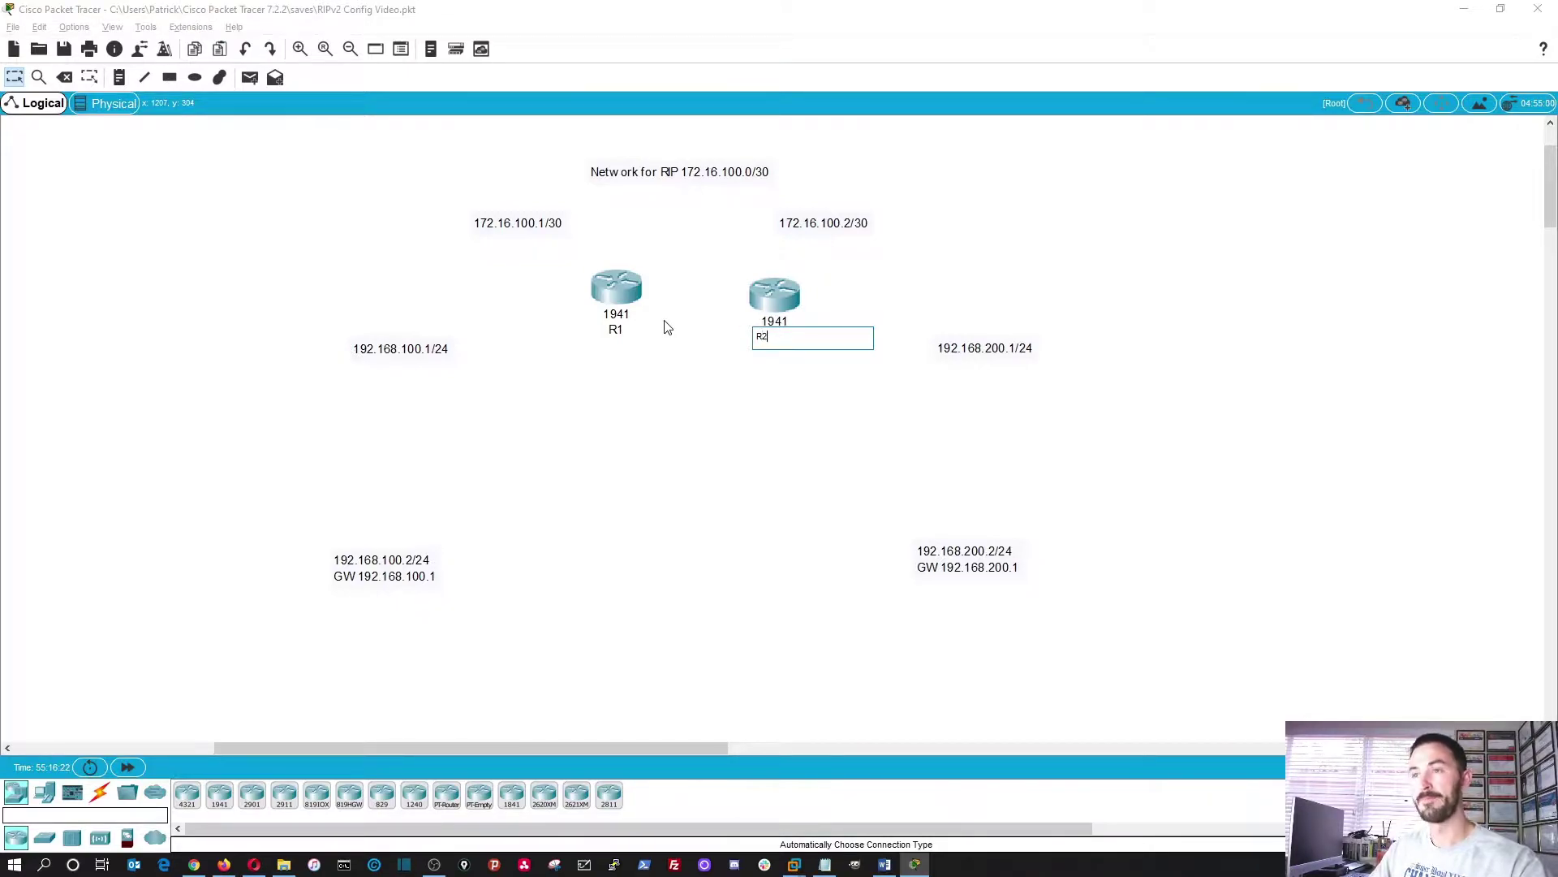
key(Return)
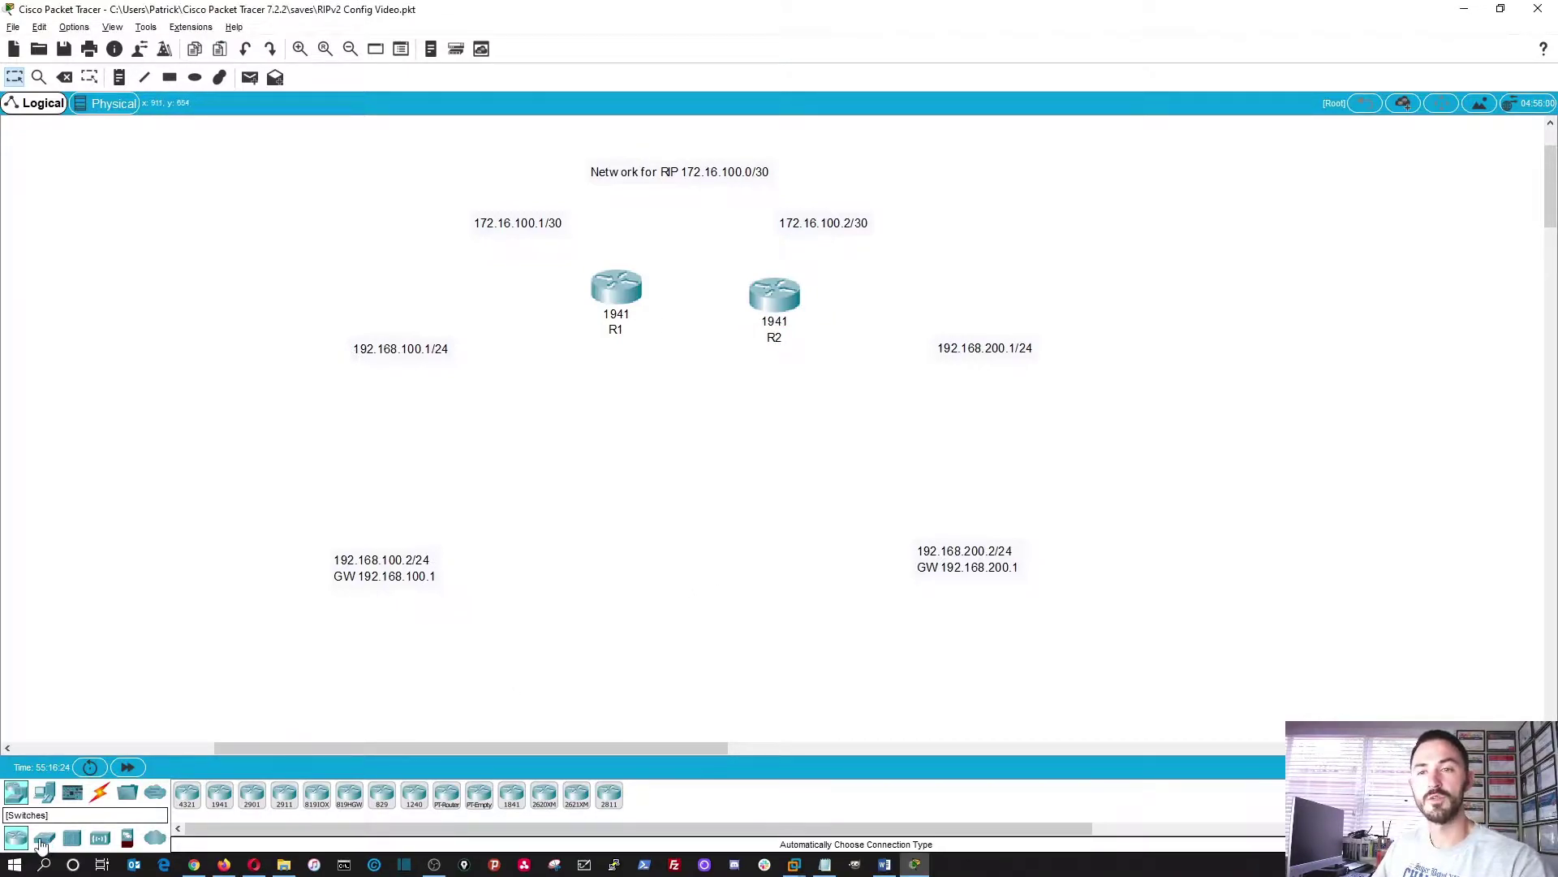
- Place two PC-PT computers below R1 and R2
click(47, 797)
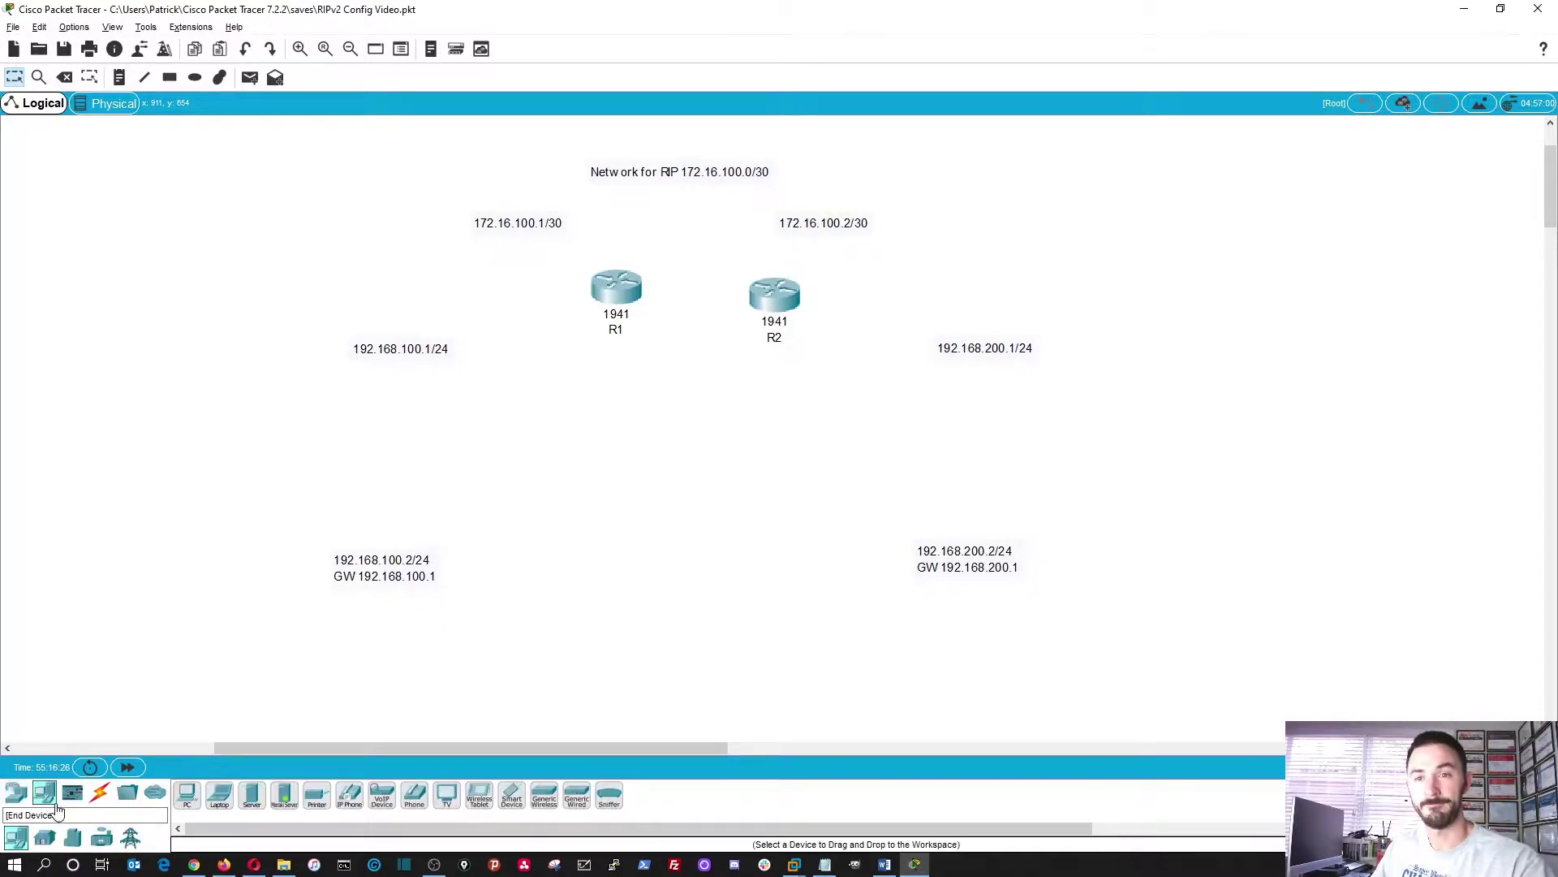
drag(186, 797, 568, 466)
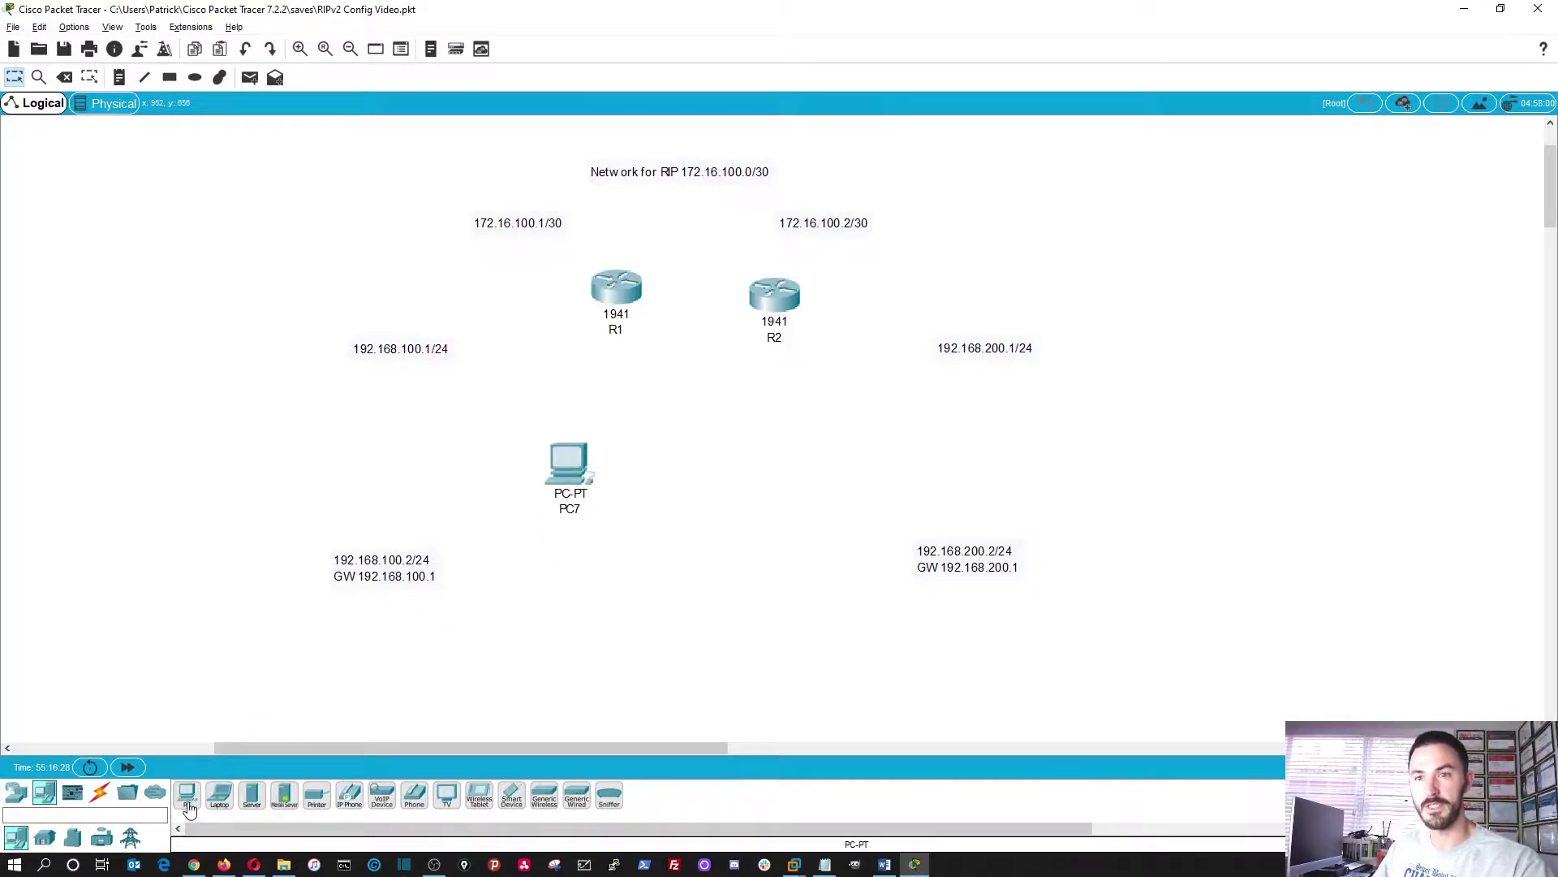
drag(188, 808, 803, 479)
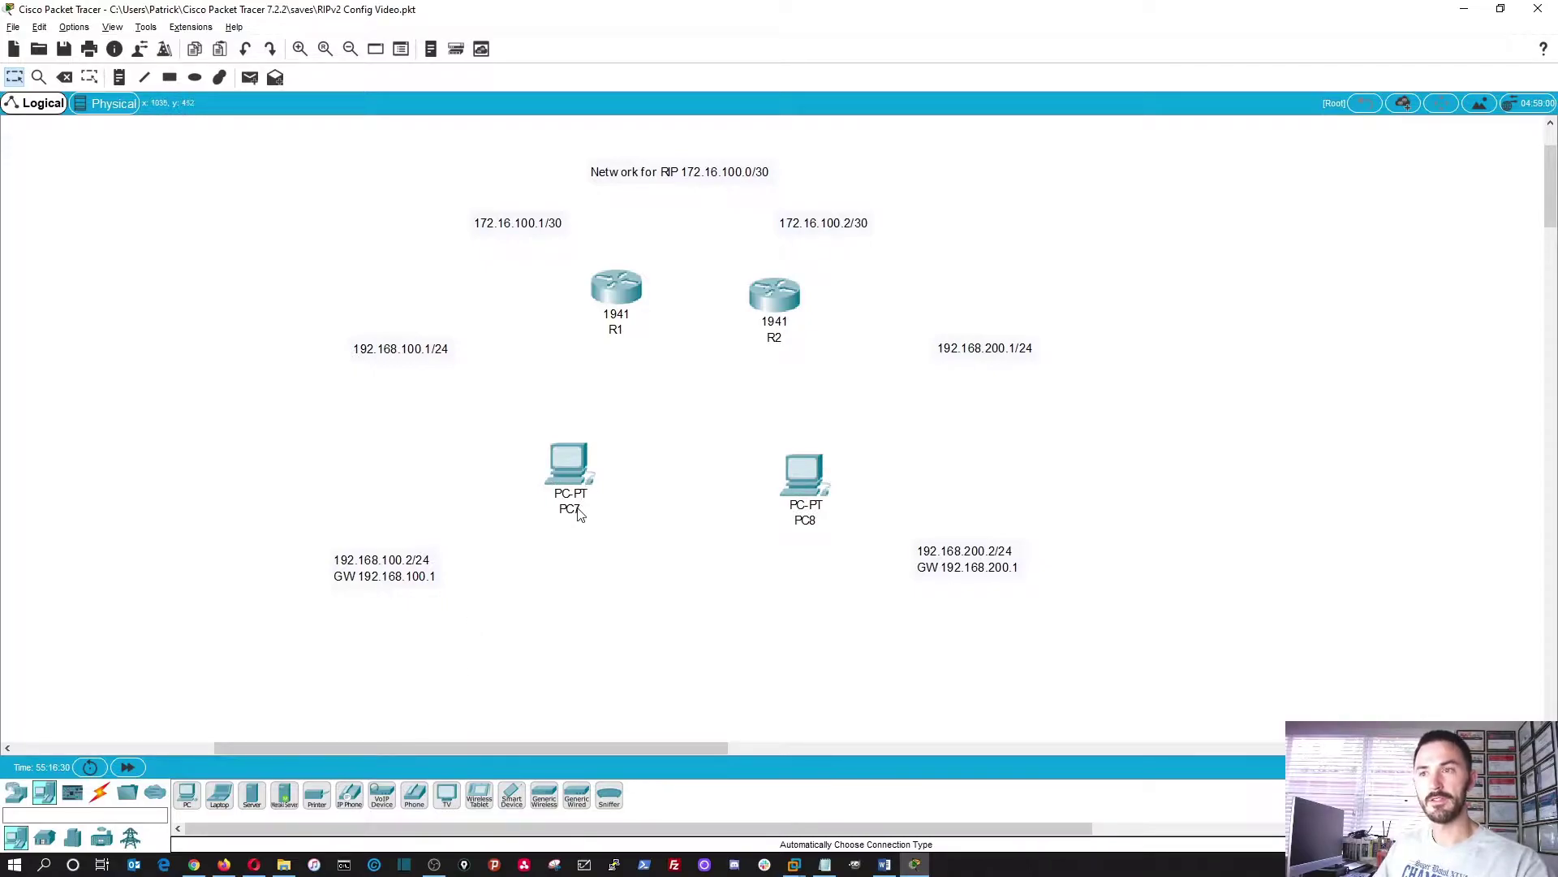
- Rename the PCs PC1 and PC2 and move each beside its address label
click(581, 511)
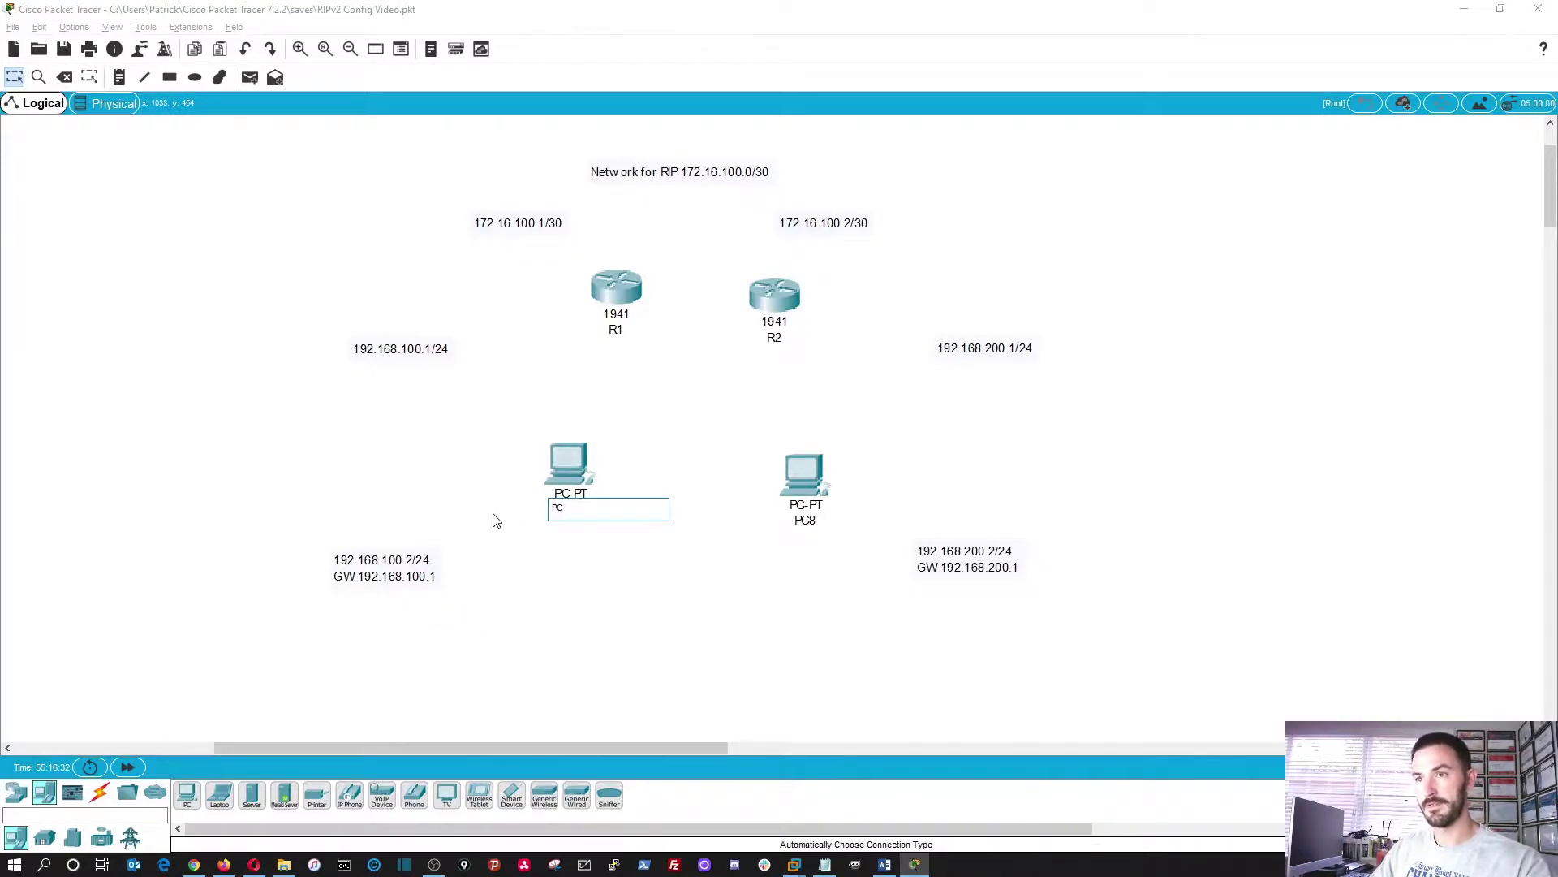
key(Return)
click(820, 521)
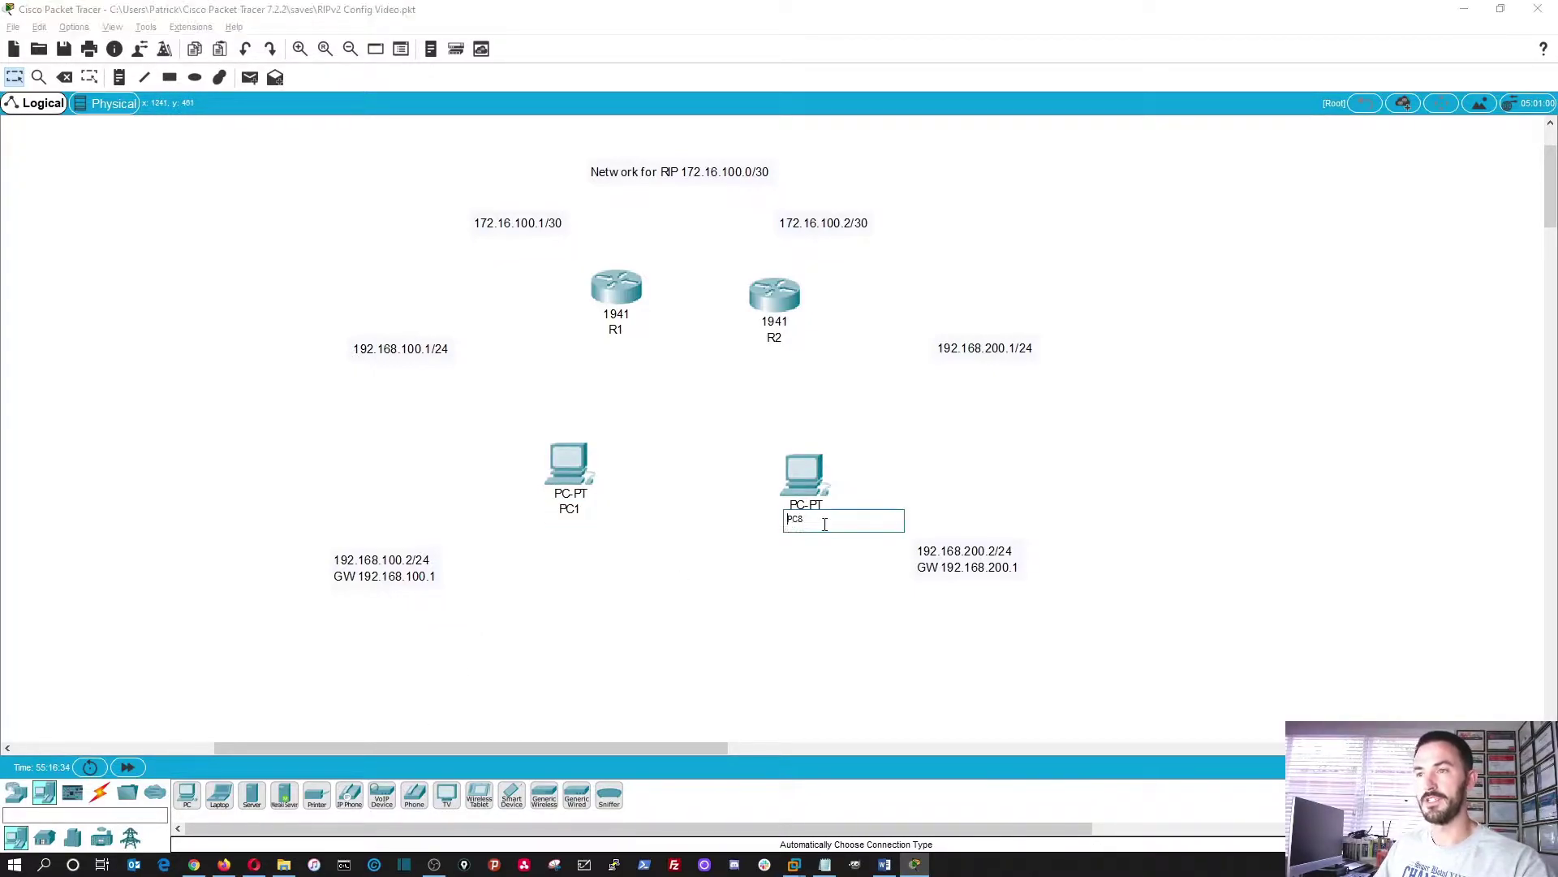
key(BackSpace)
text(2)
key(Return)
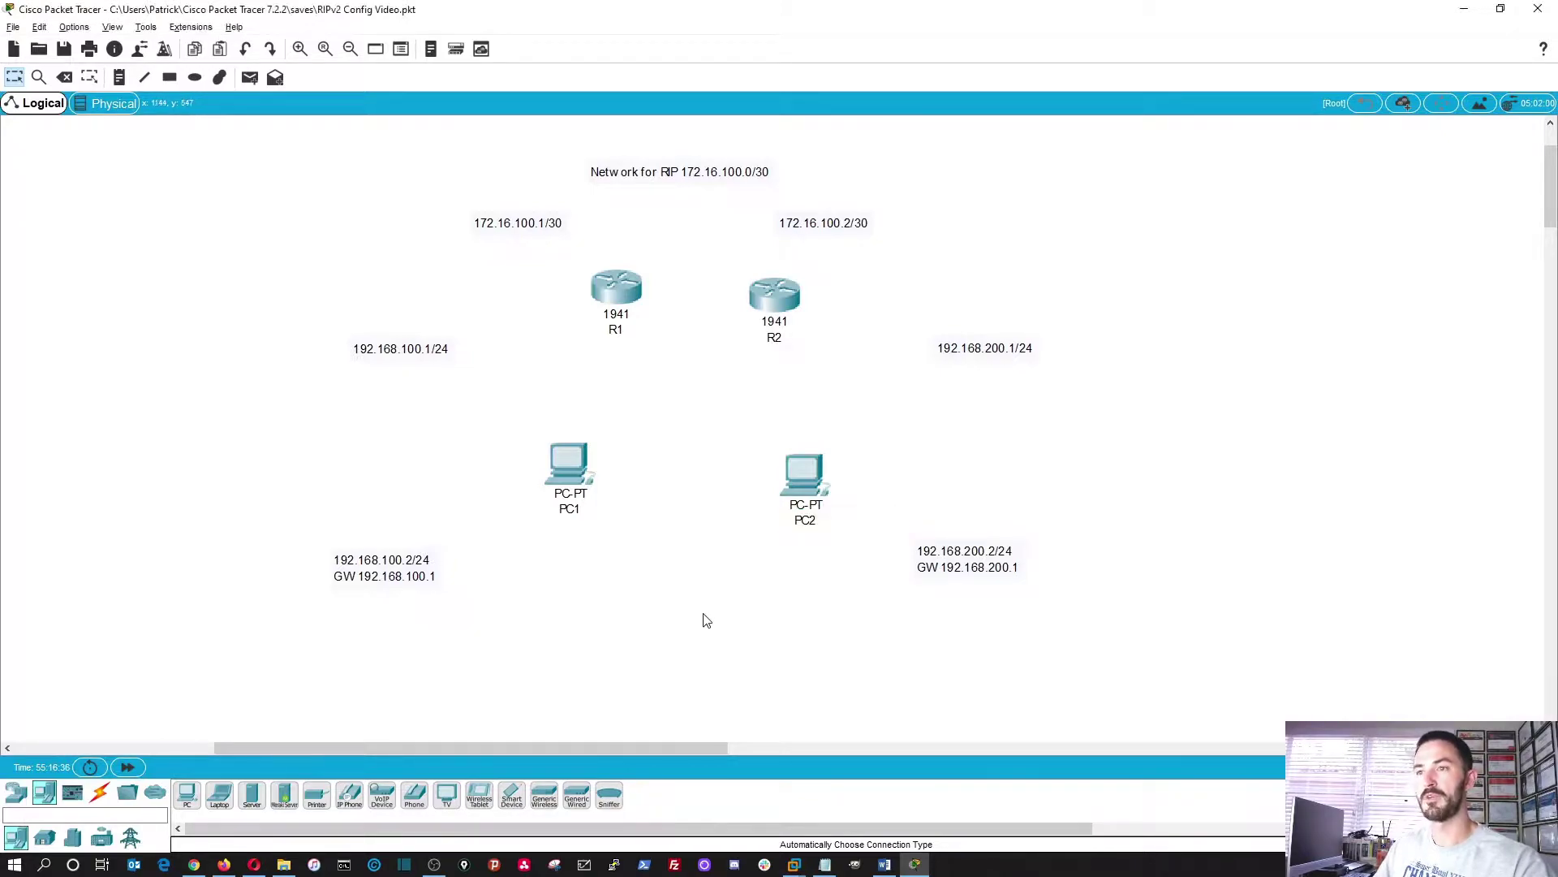
drag(568, 467, 519, 517)
drag(806, 530, 840, 573)
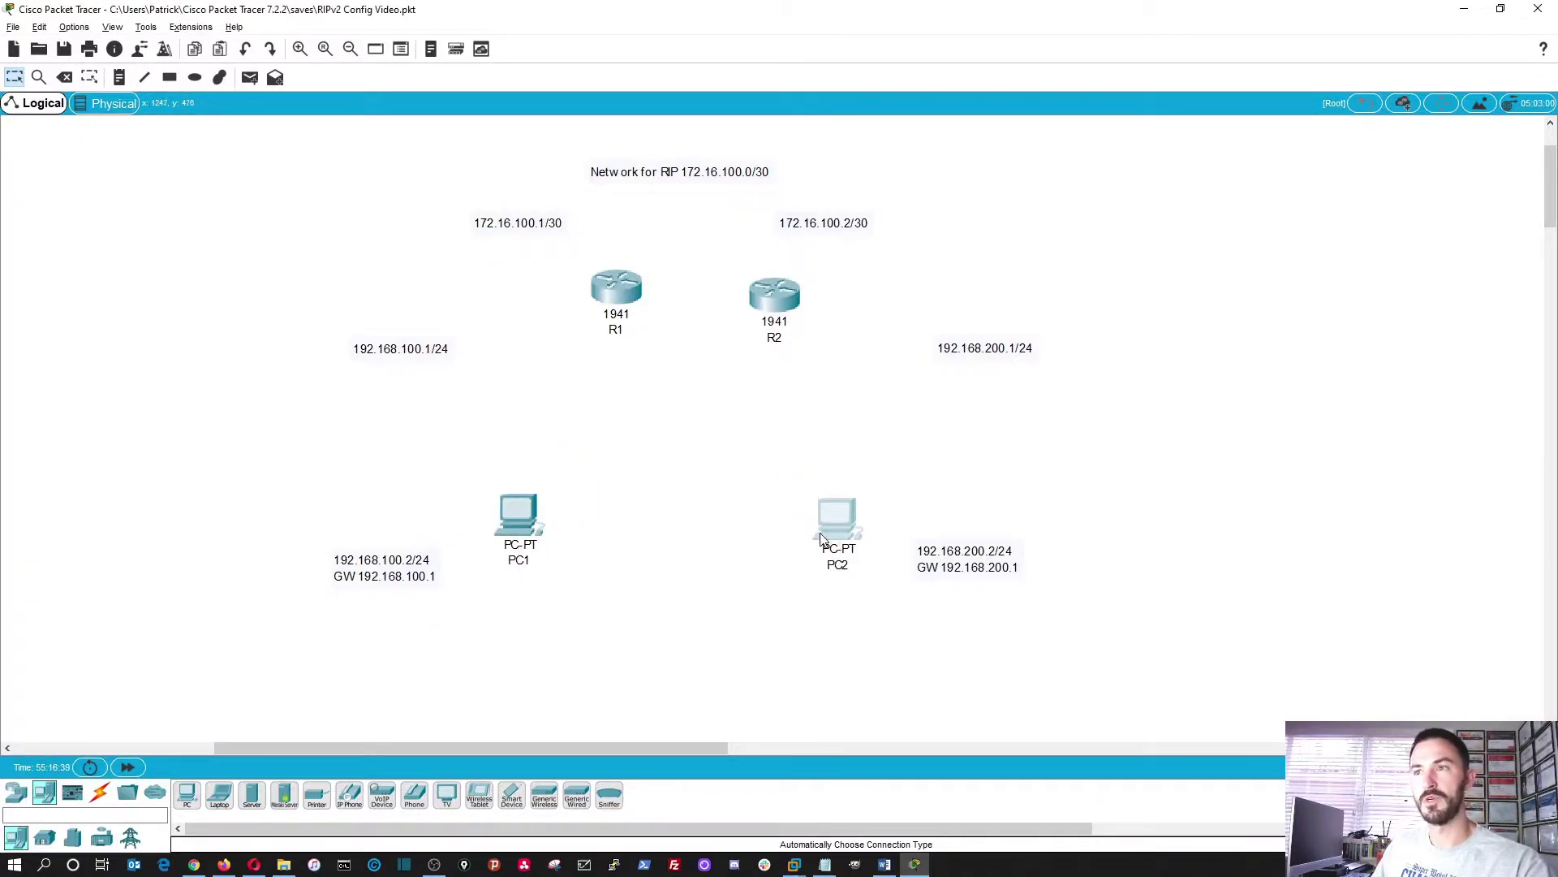
- Use automatic connections to cable PC1 Fa0 to R1 Gig0/0 and PC2 Fa0 to R2 Gig0/0
click(99, 796)
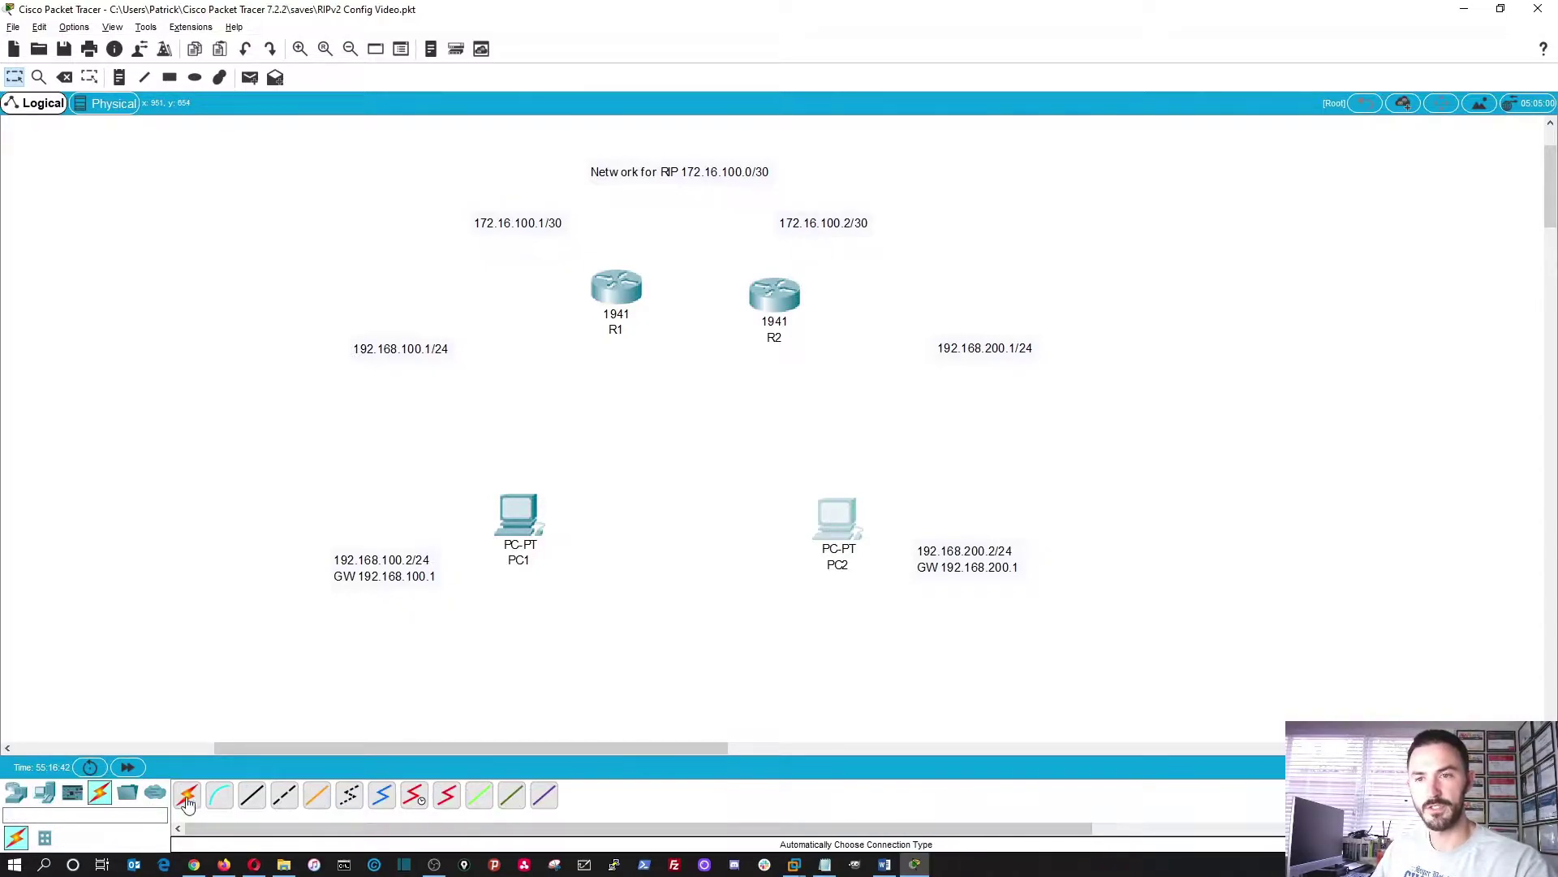
click(186, 802)
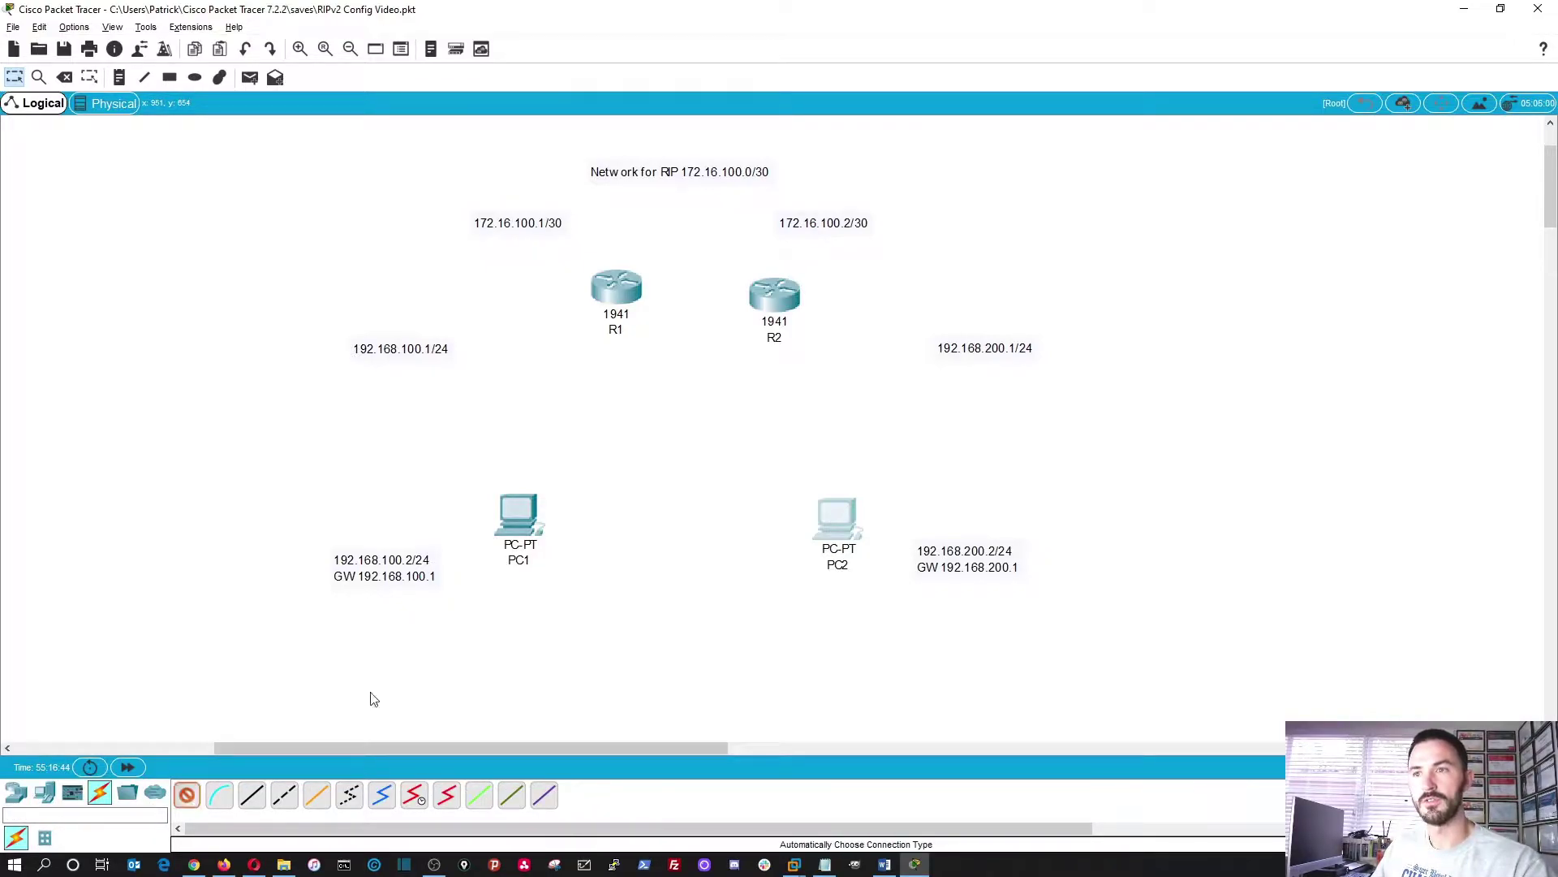
click(519, 528)
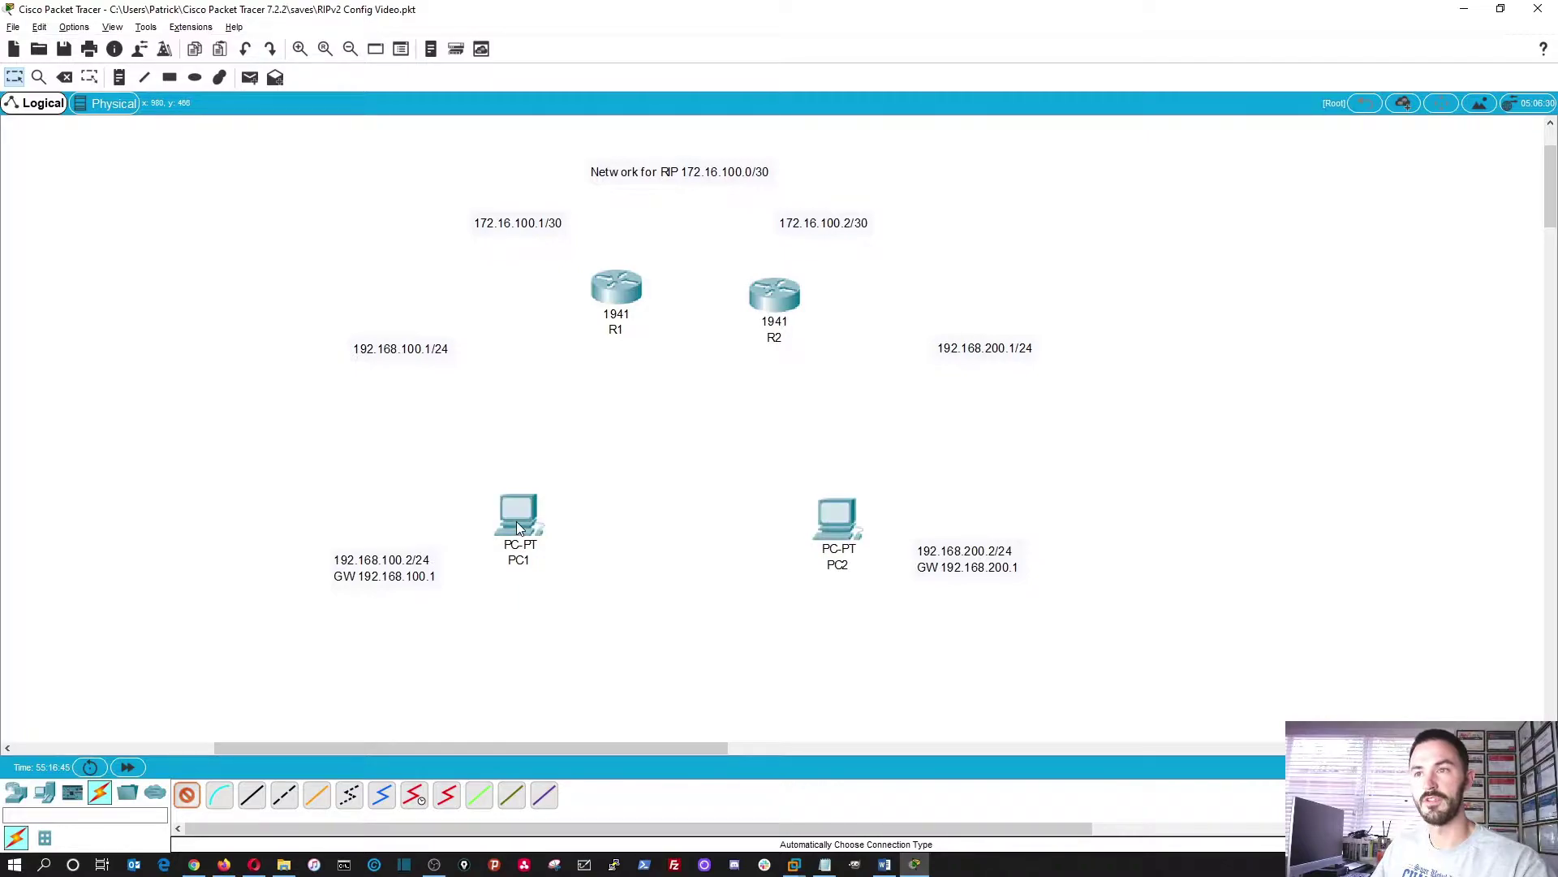
click(611, 304)
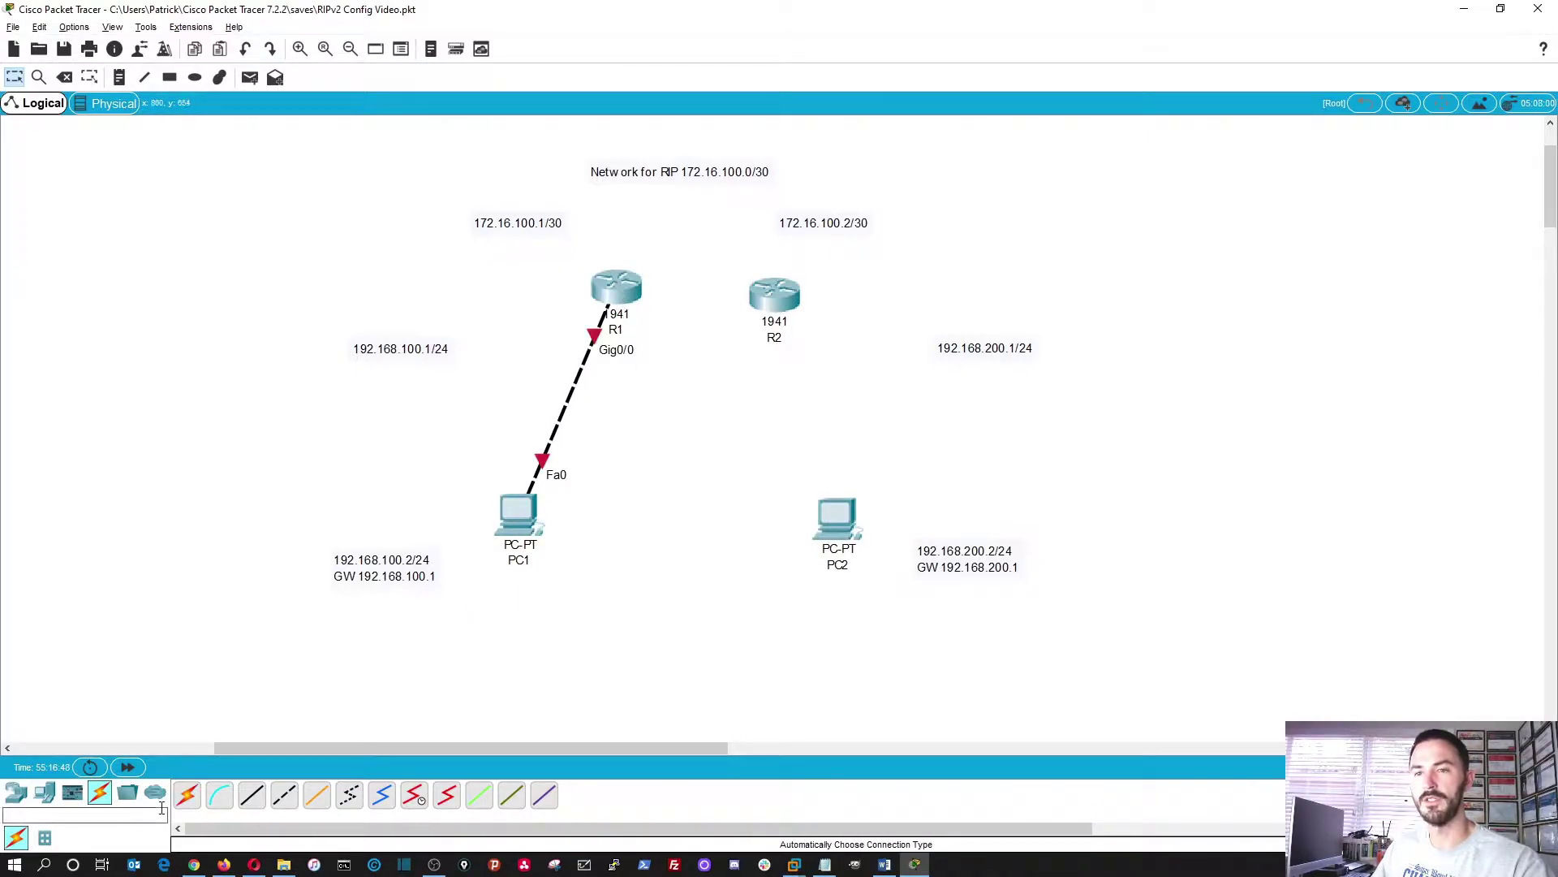
click(186, 795)
click(826, 535)
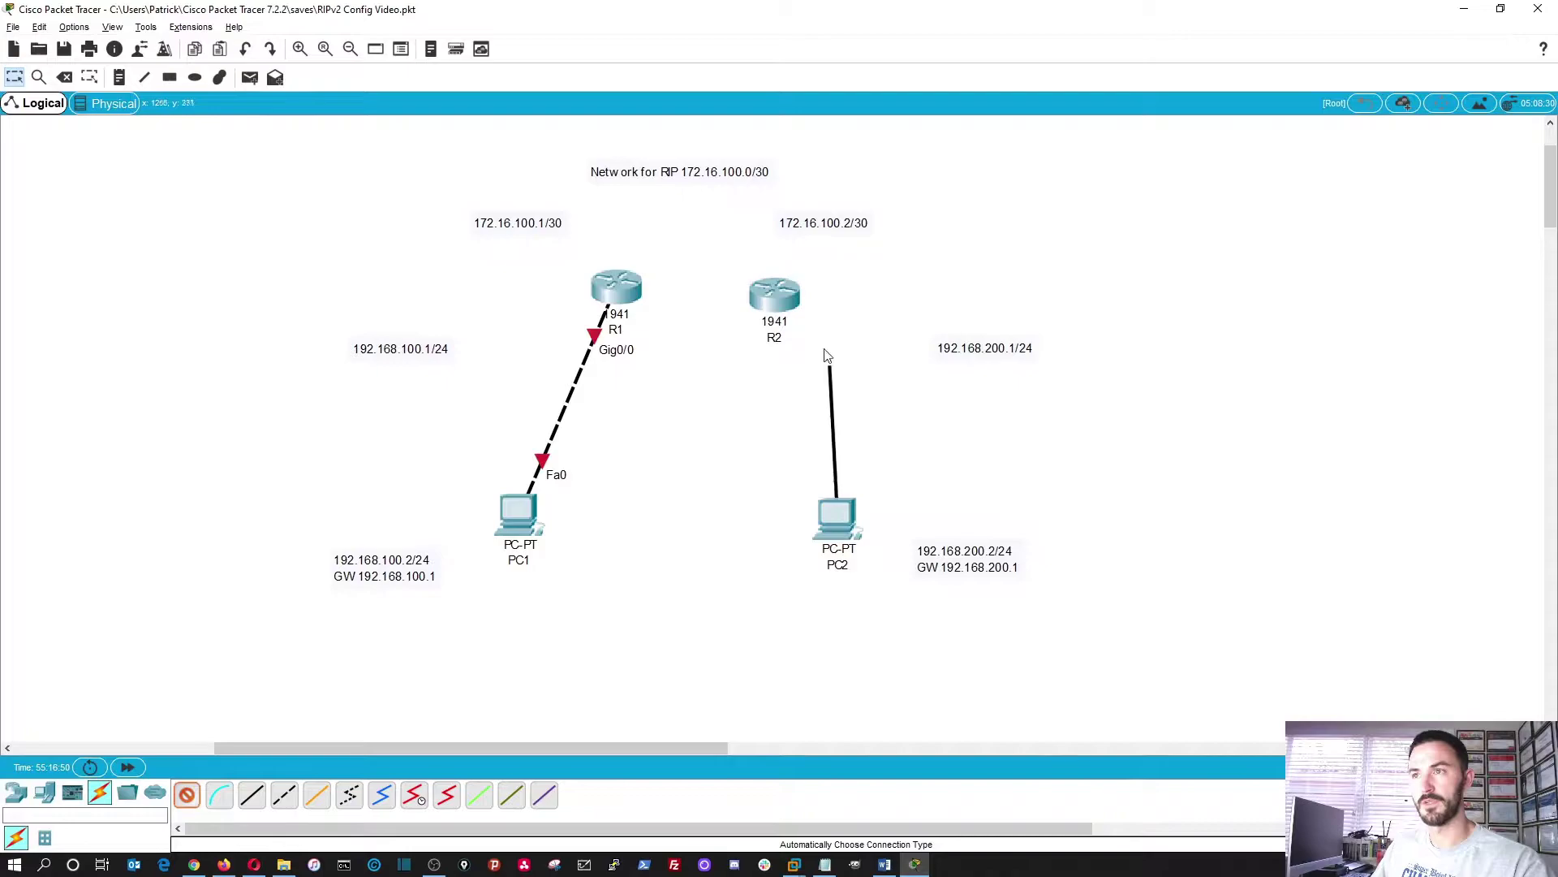
click(779, 288)
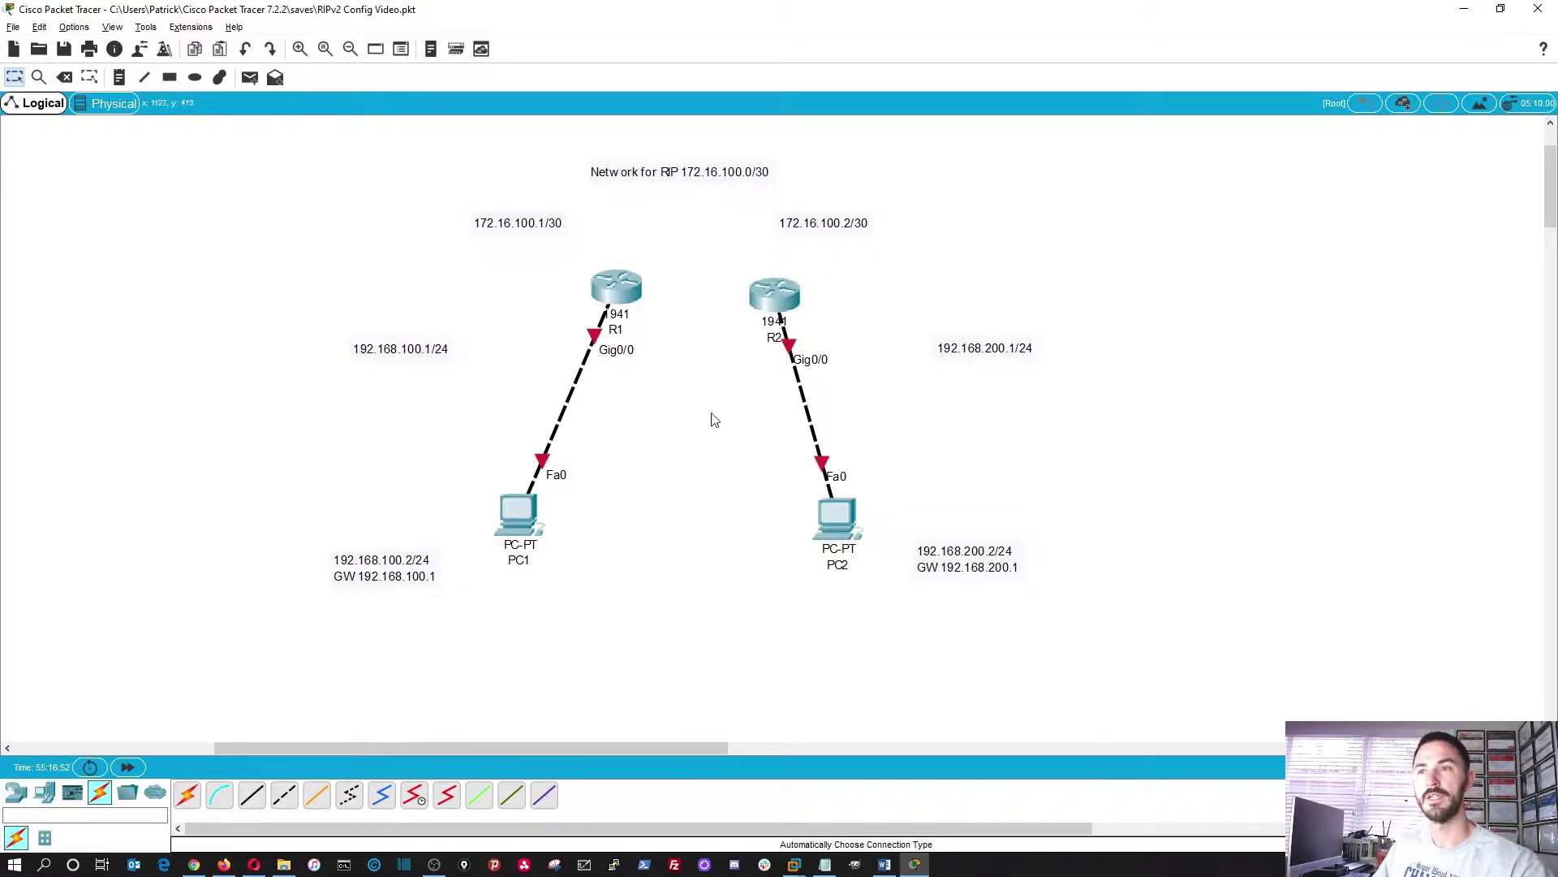
drag(769, 302, 788, 297)
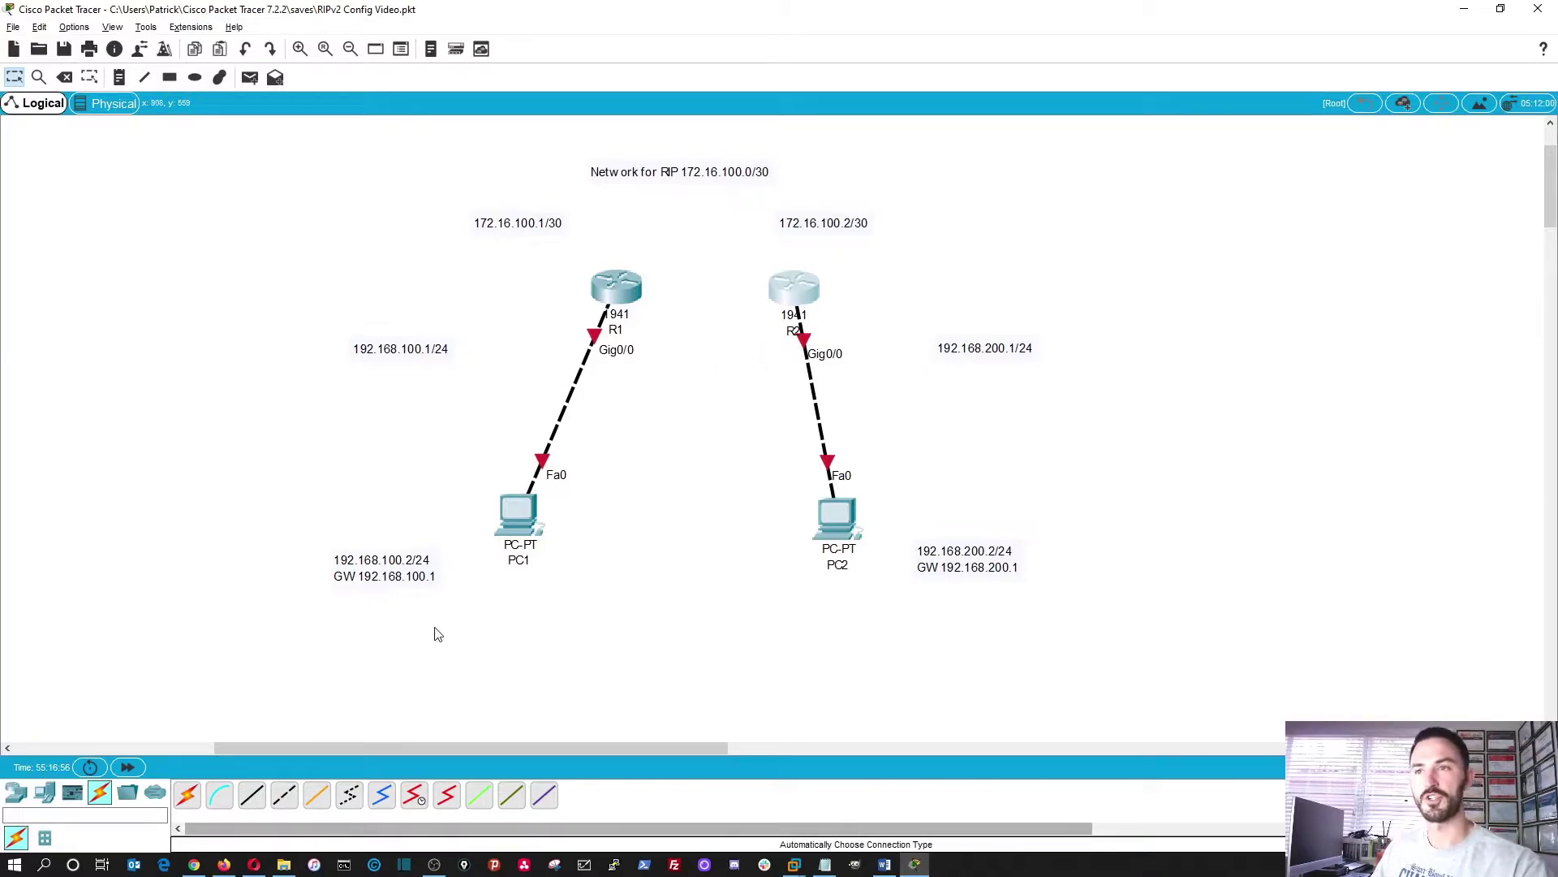
- In PC1's IP Configuration, enter 192.168.100.2, mask 255.255.255.0, gateway 192.168.100.1
click(518, 515)
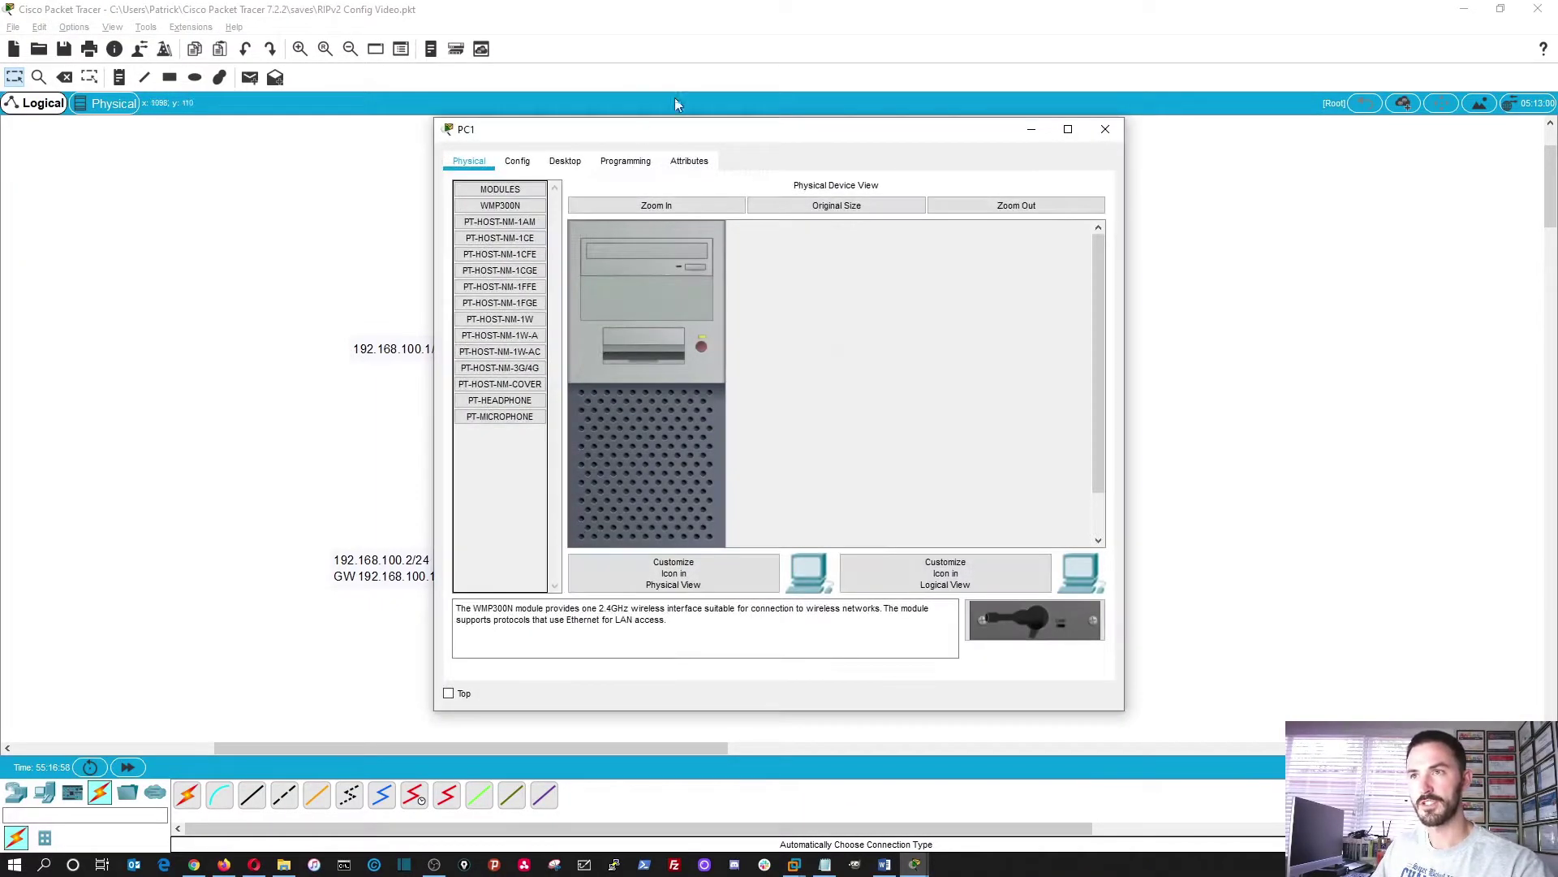
drag(685, 129, 928, 145)
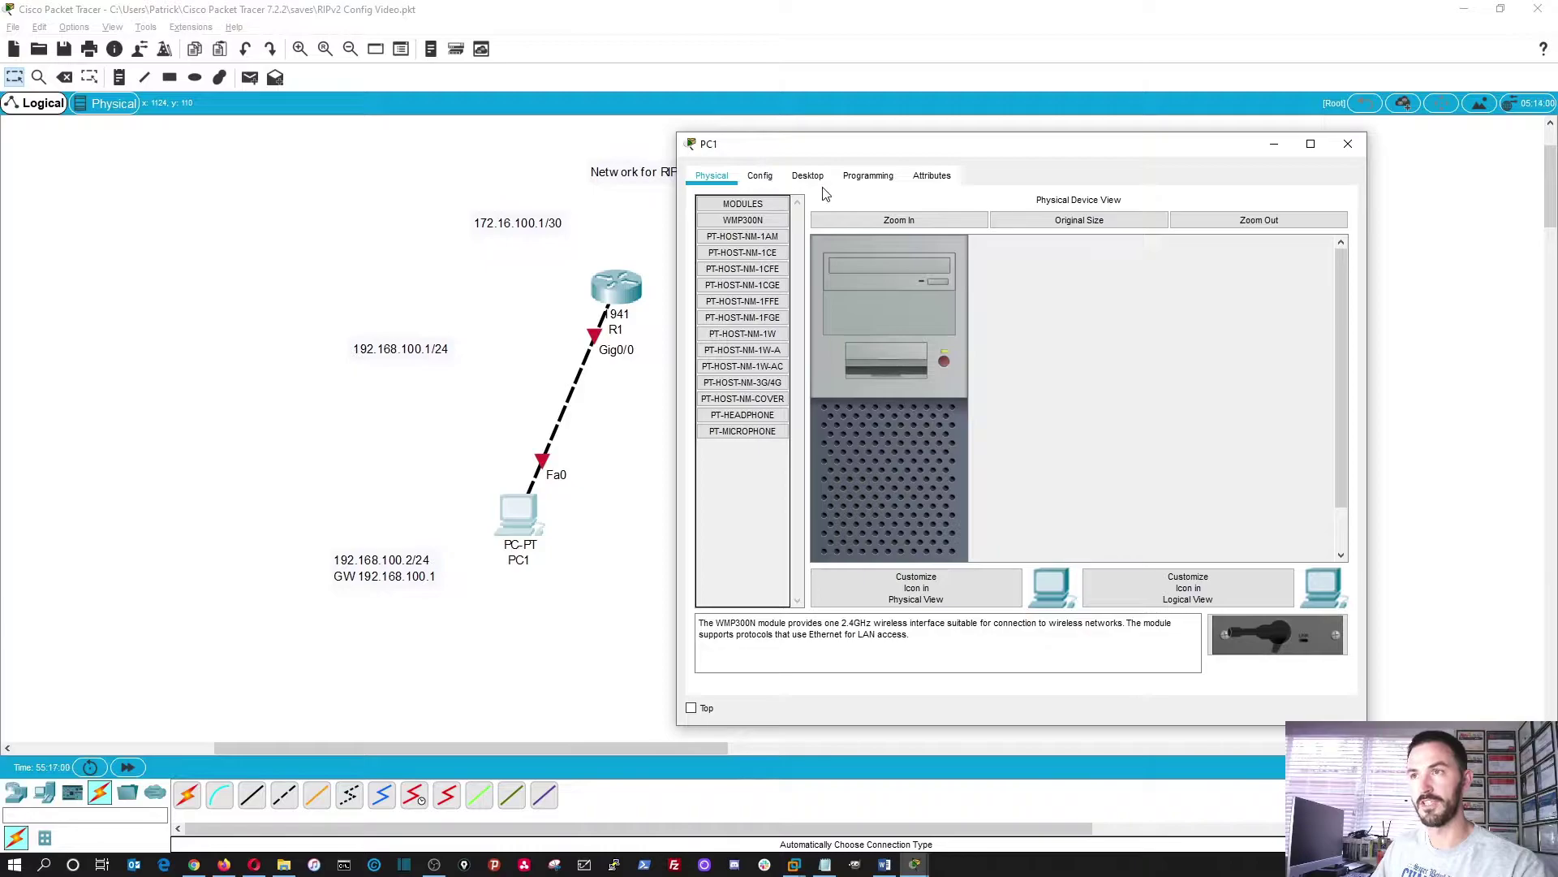
click(808, 176)
click(781, 245)
click(947, 290)
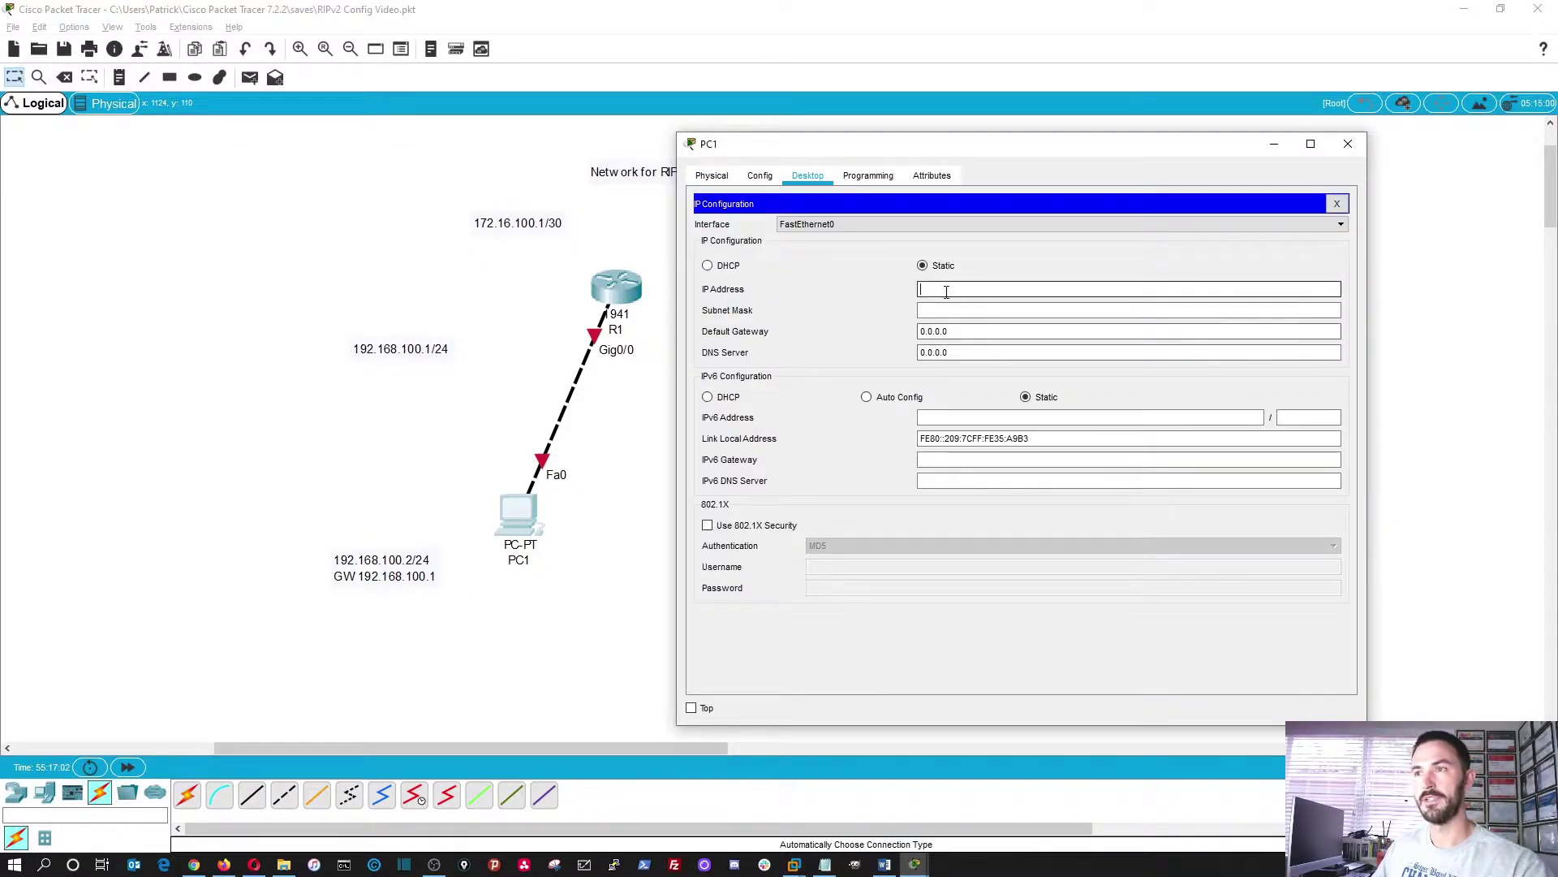
text(192.168.)
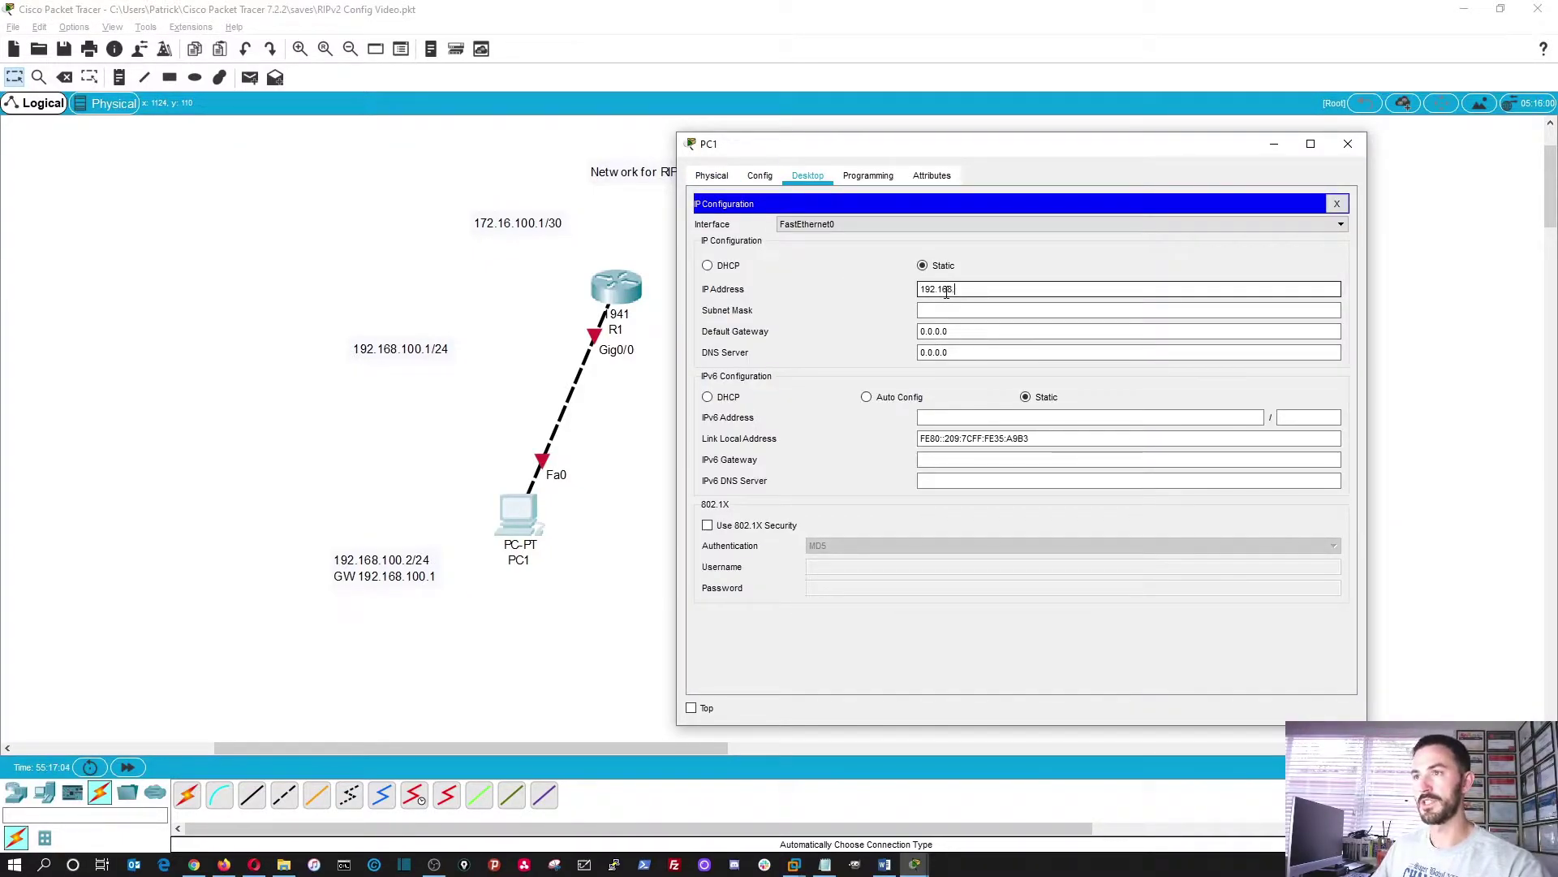
text(100)
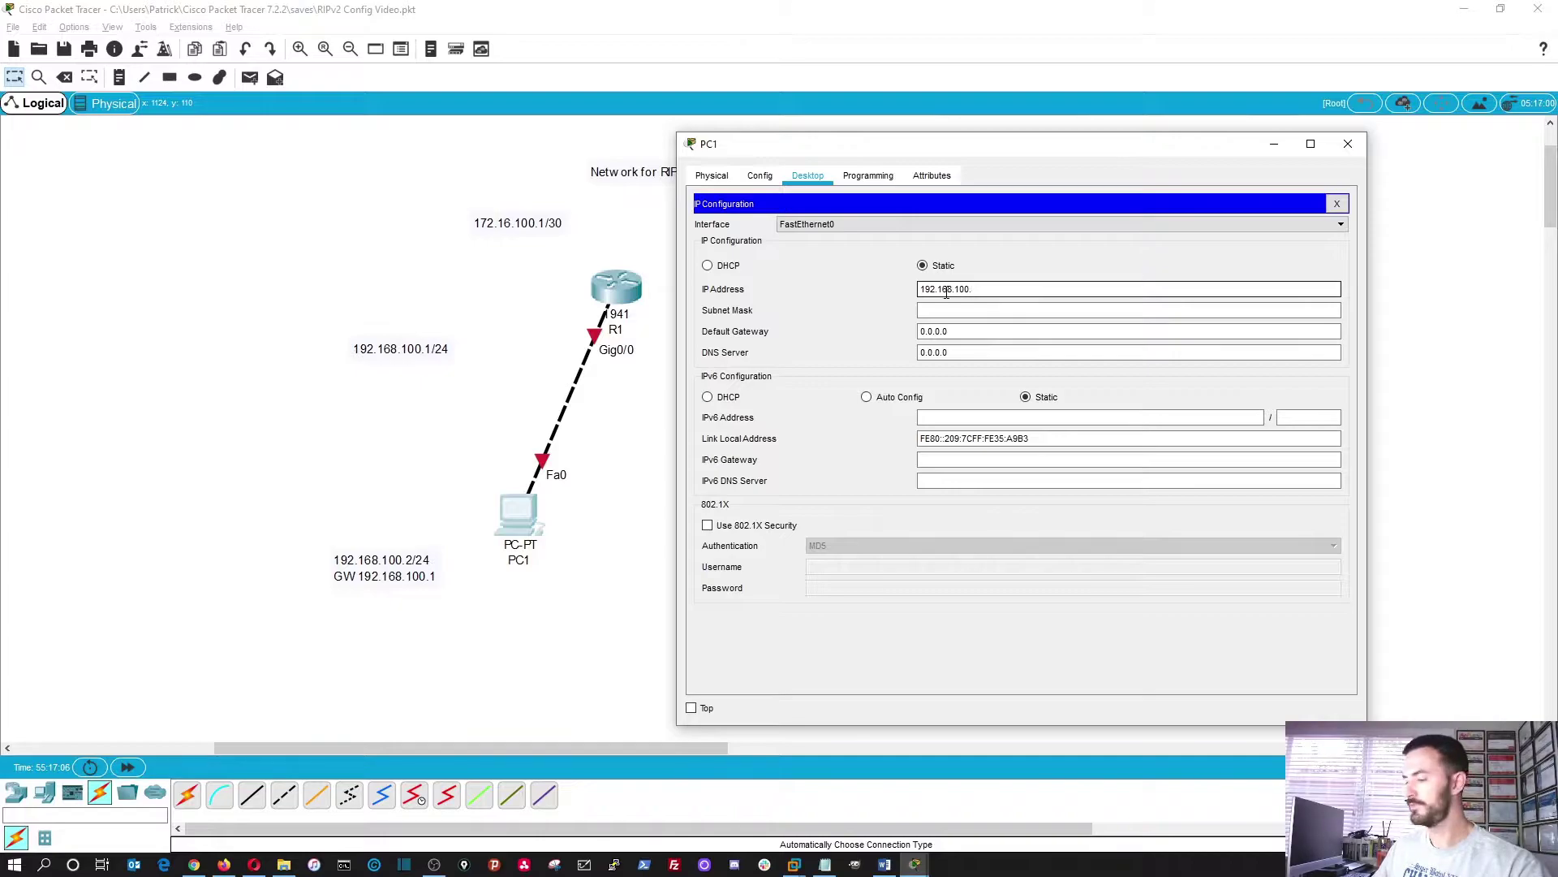
text(.2)
key(Tab)
key(Tab)
text(19)
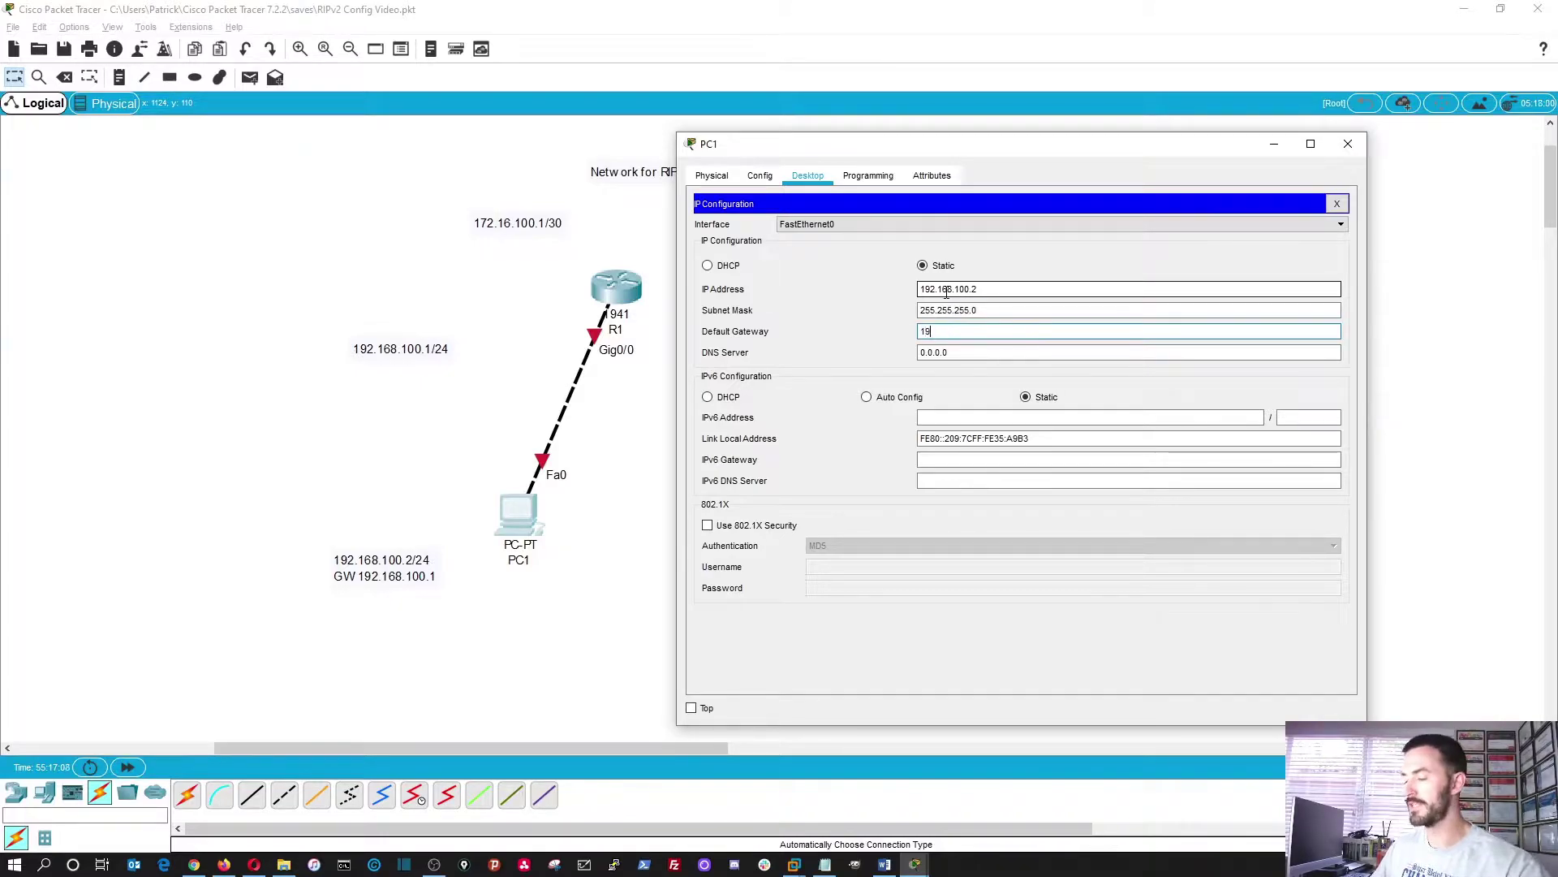
text(2.1687)
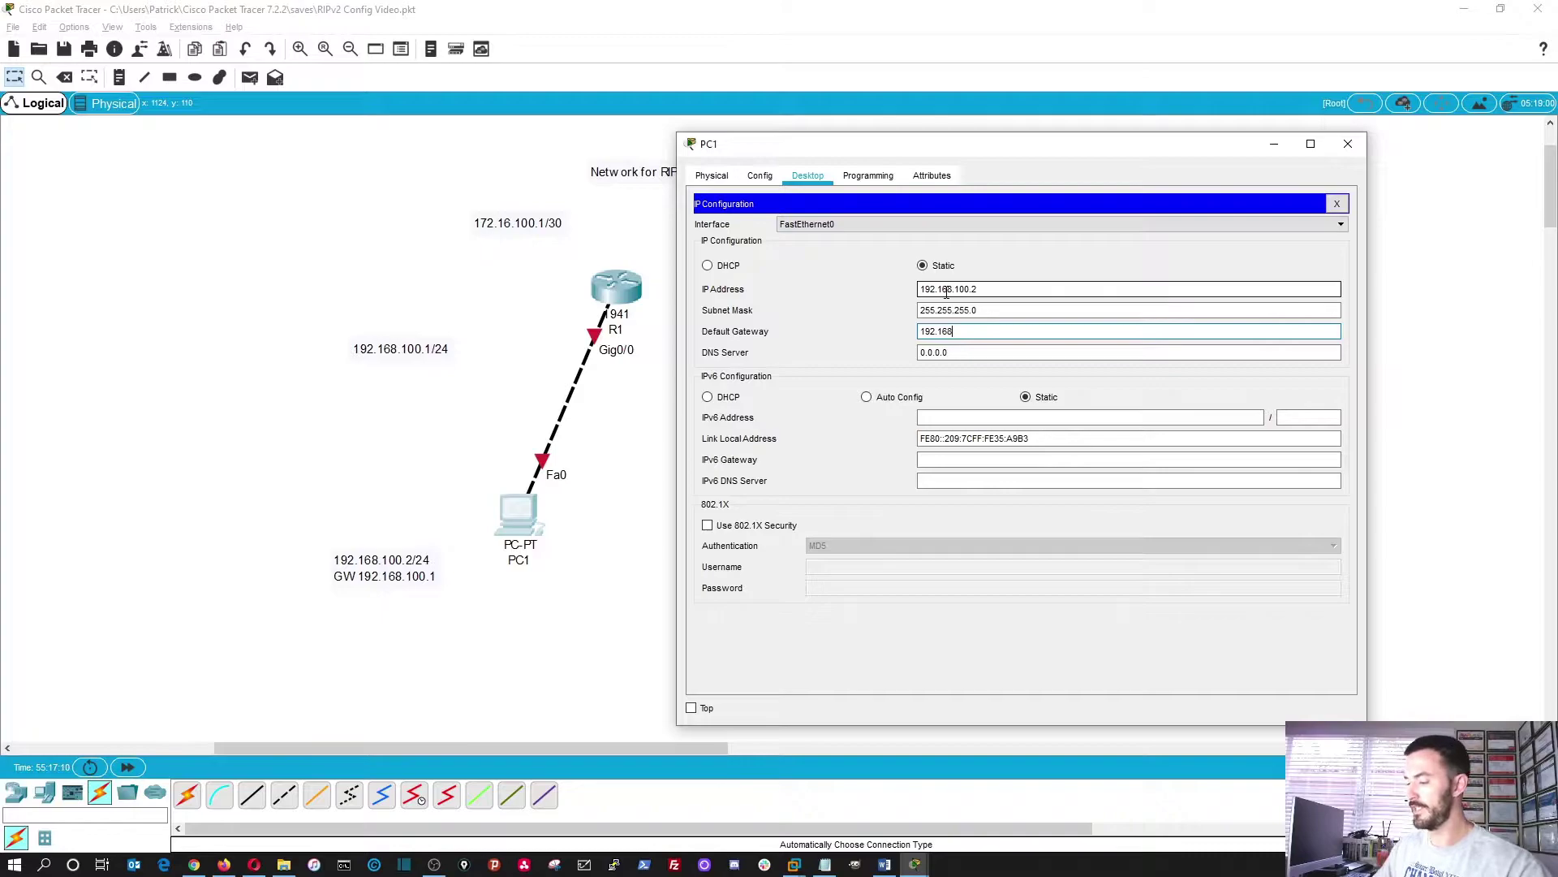
key(BackSpace)
text(.100.1)
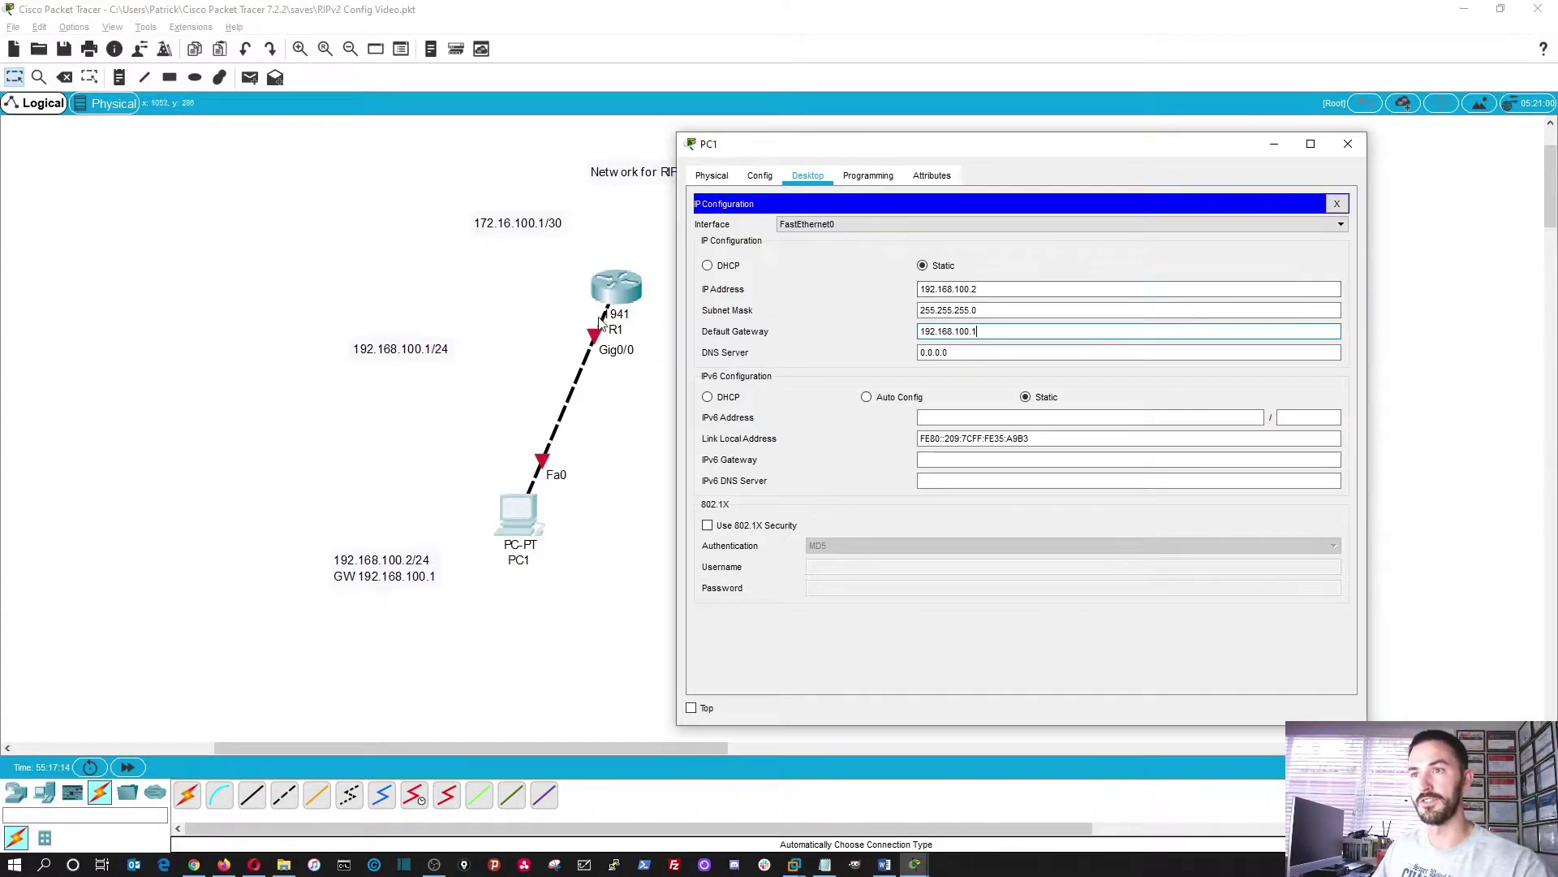
click(1337, 204)
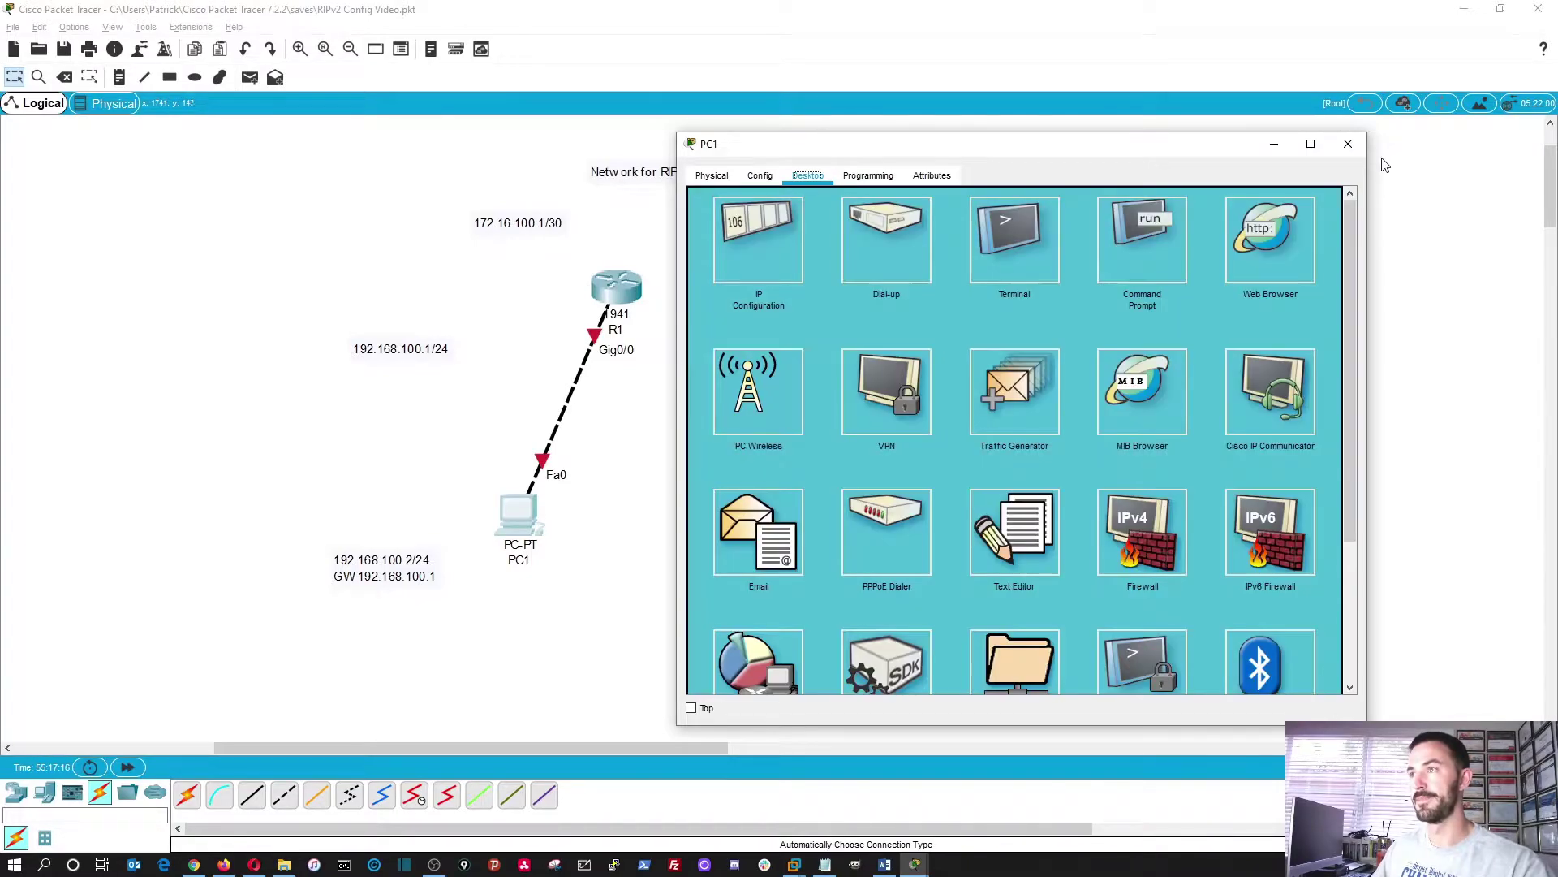
- Close PC1's window and bring up PC2's desktop IP Configuration
click(1348, 143)
click(839, 516)
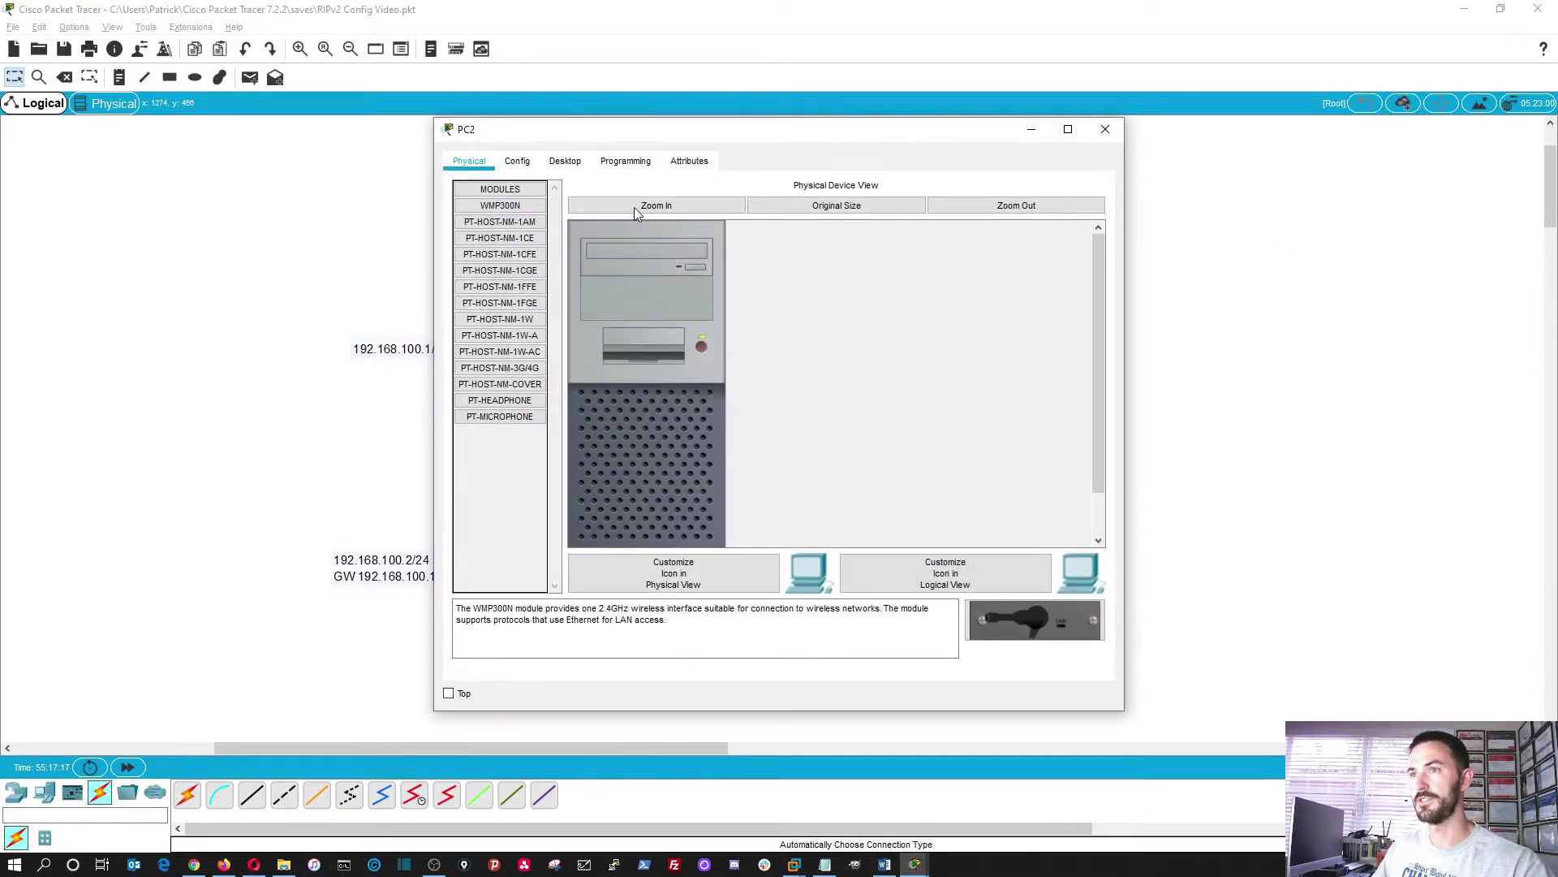
drag(592, 139, 271, 120)
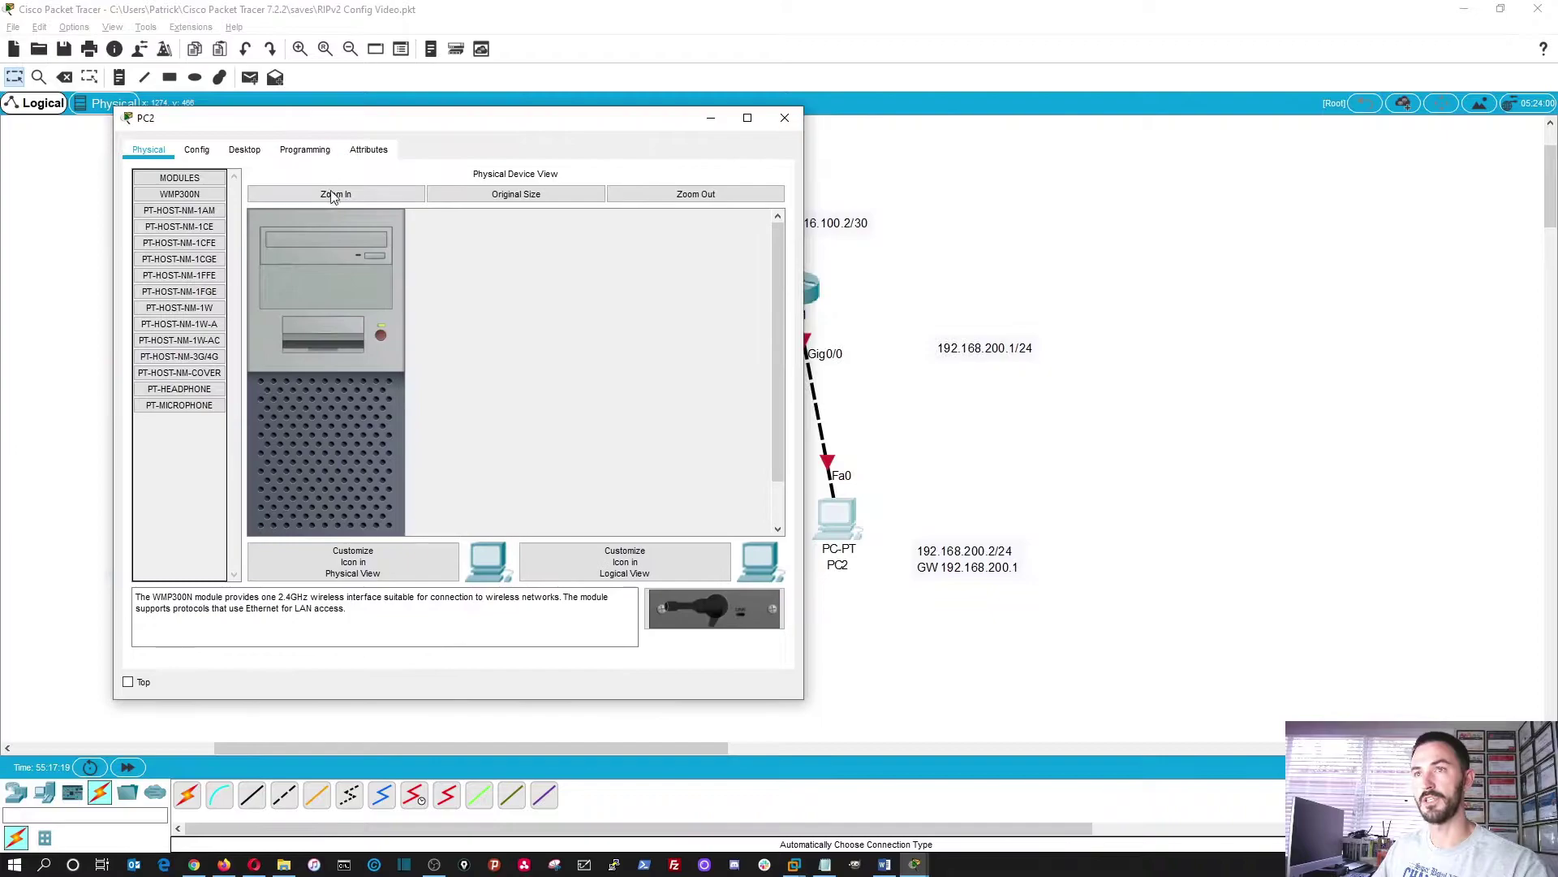
click(200, 151)
click(244, 149)
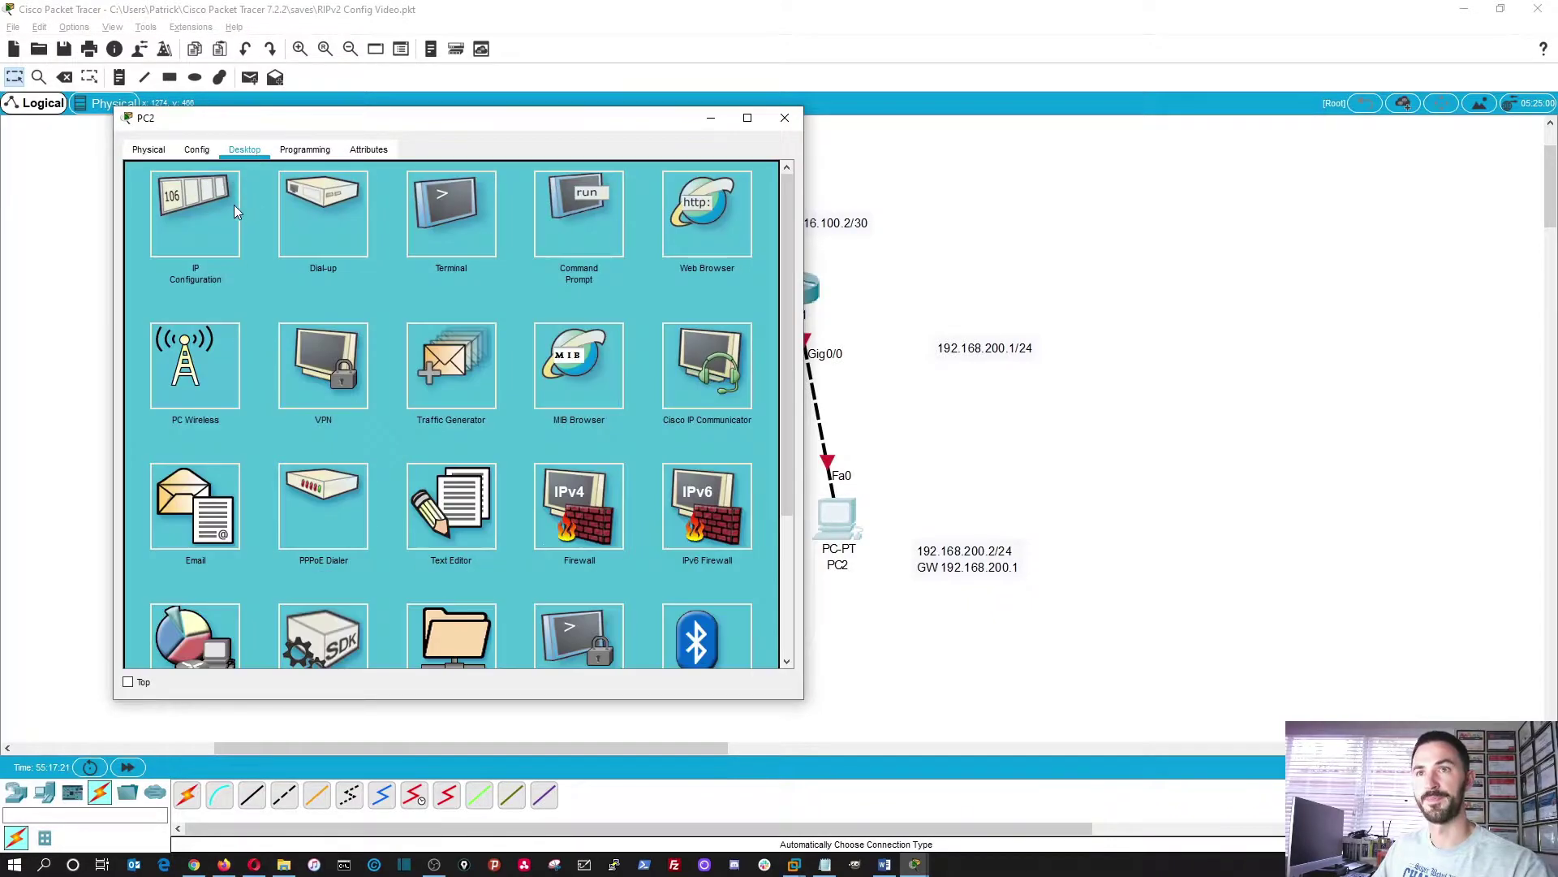
click(203, 212)
- Enter IP 192.168.200.2, mask 255.255.255.0, gateway 192.168.200.1, then nudge PC2 and its note right
click(405, 262)
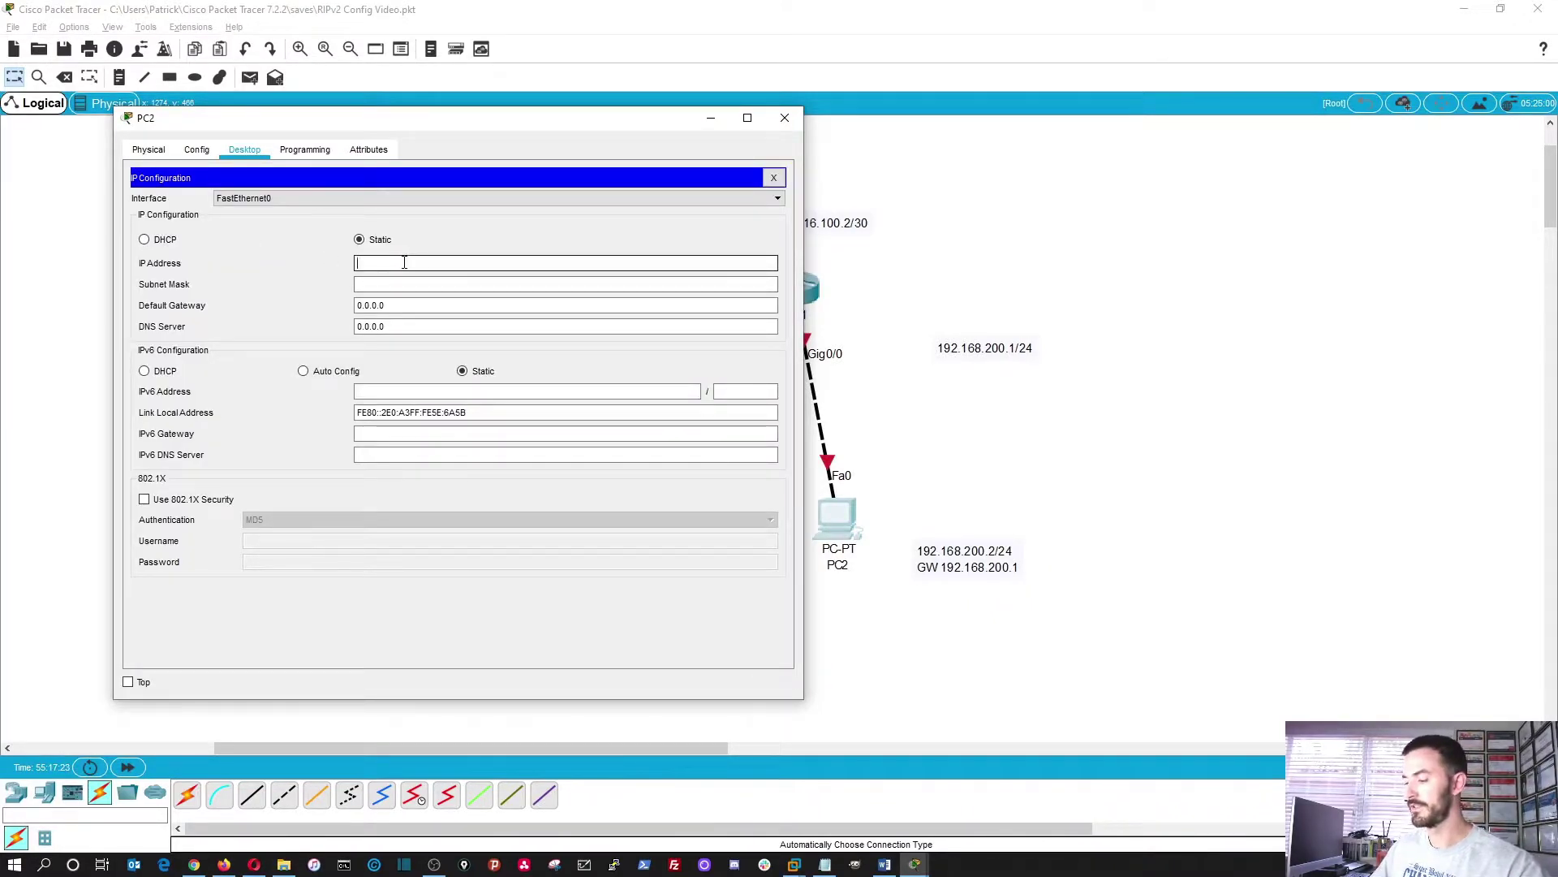
text(192.168.200)
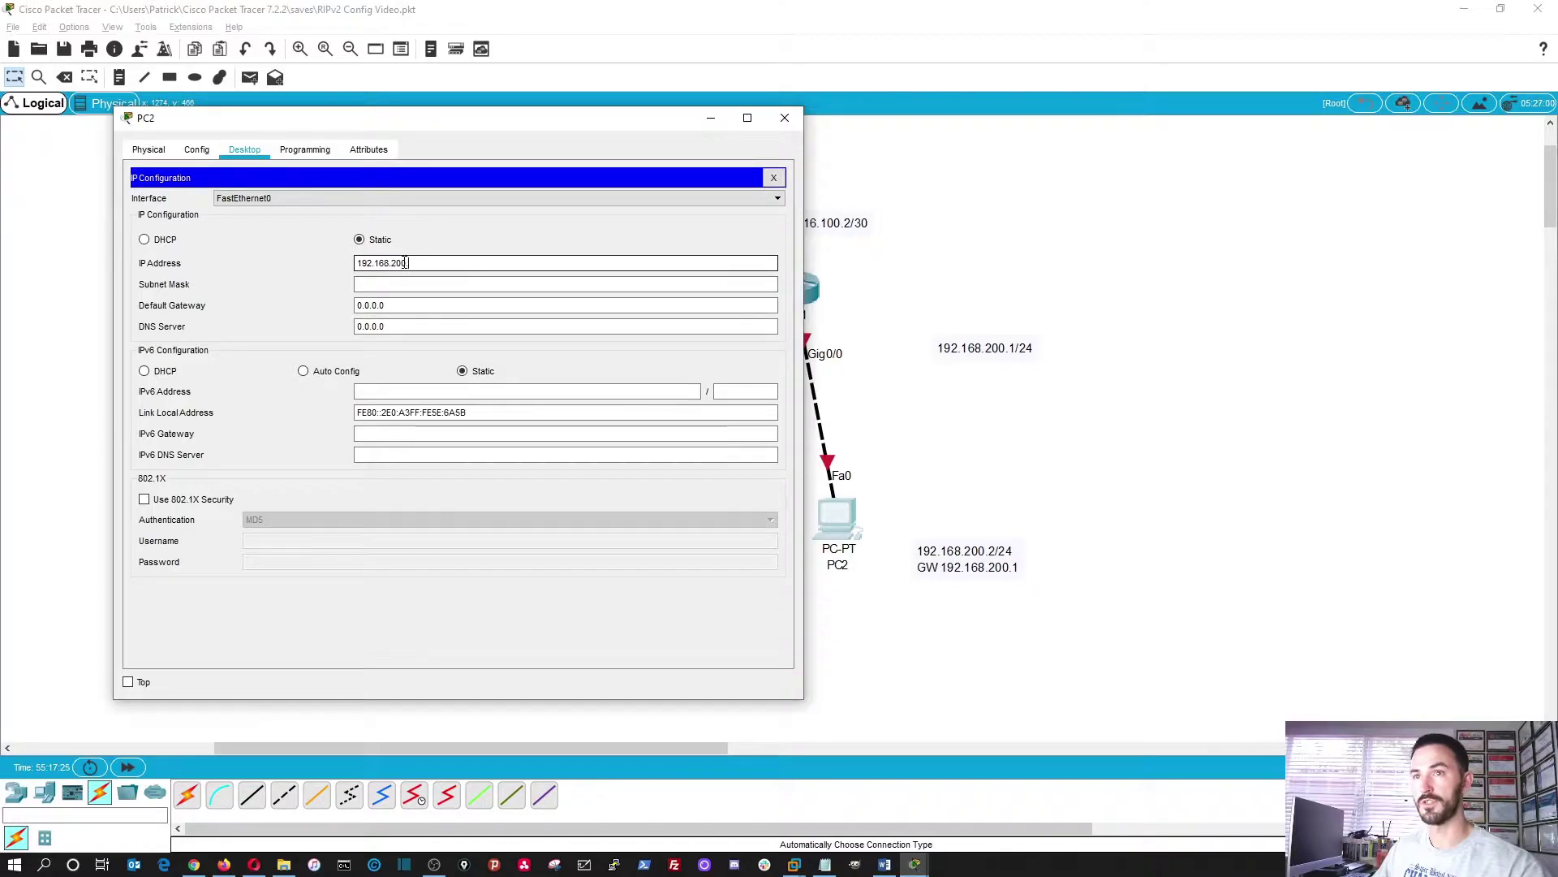
text(.24)
key(BackSpace)
key(BackSpace)
key(BackSpace)
text(.2)
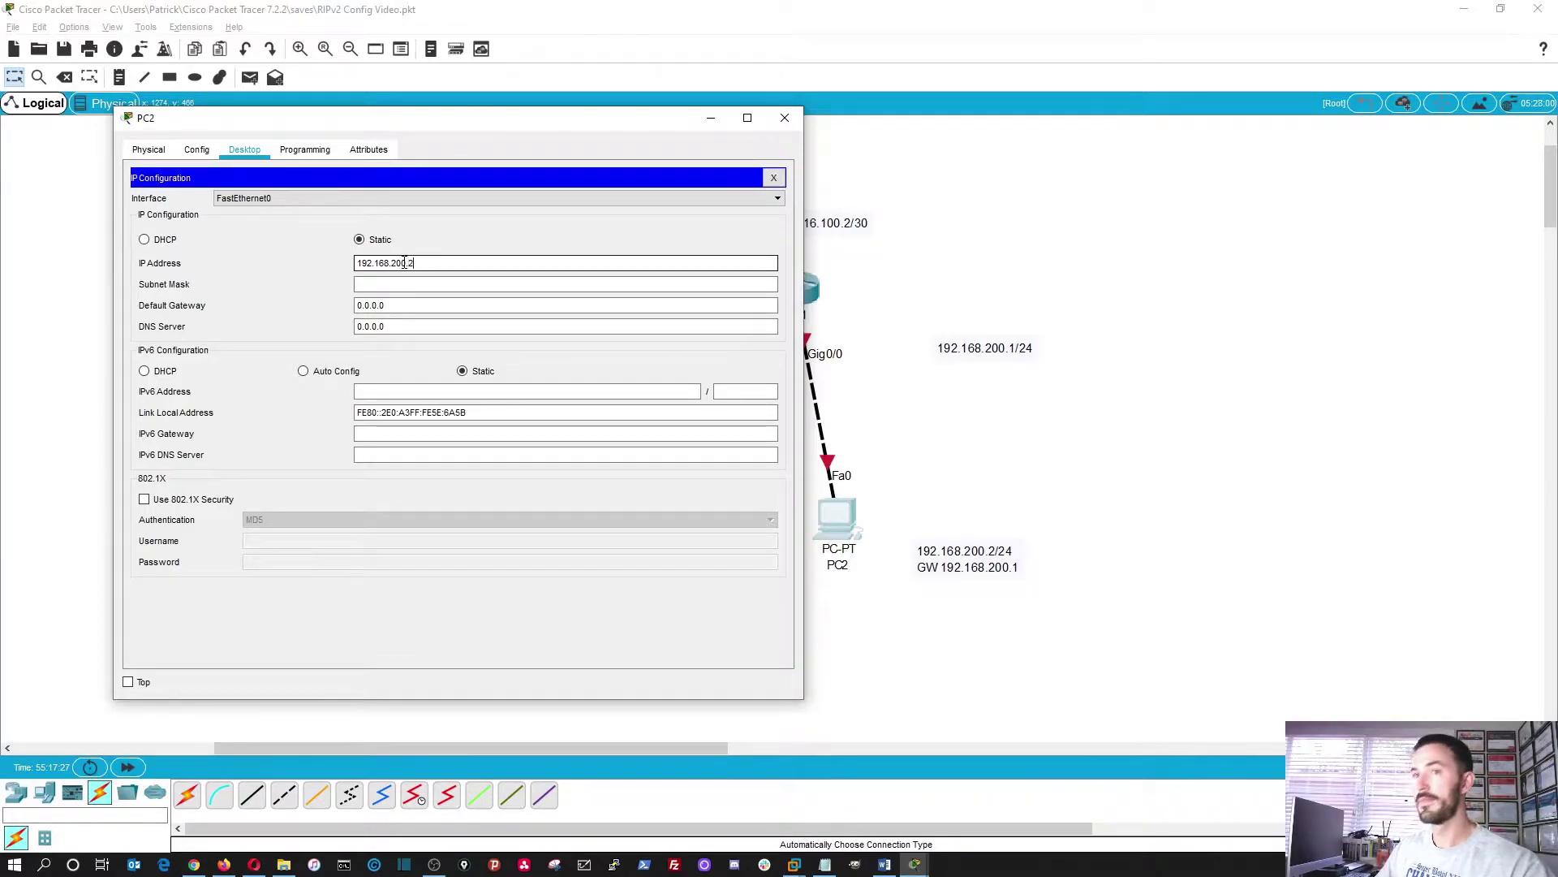
key(Tab)
key(Tab)
text(19)
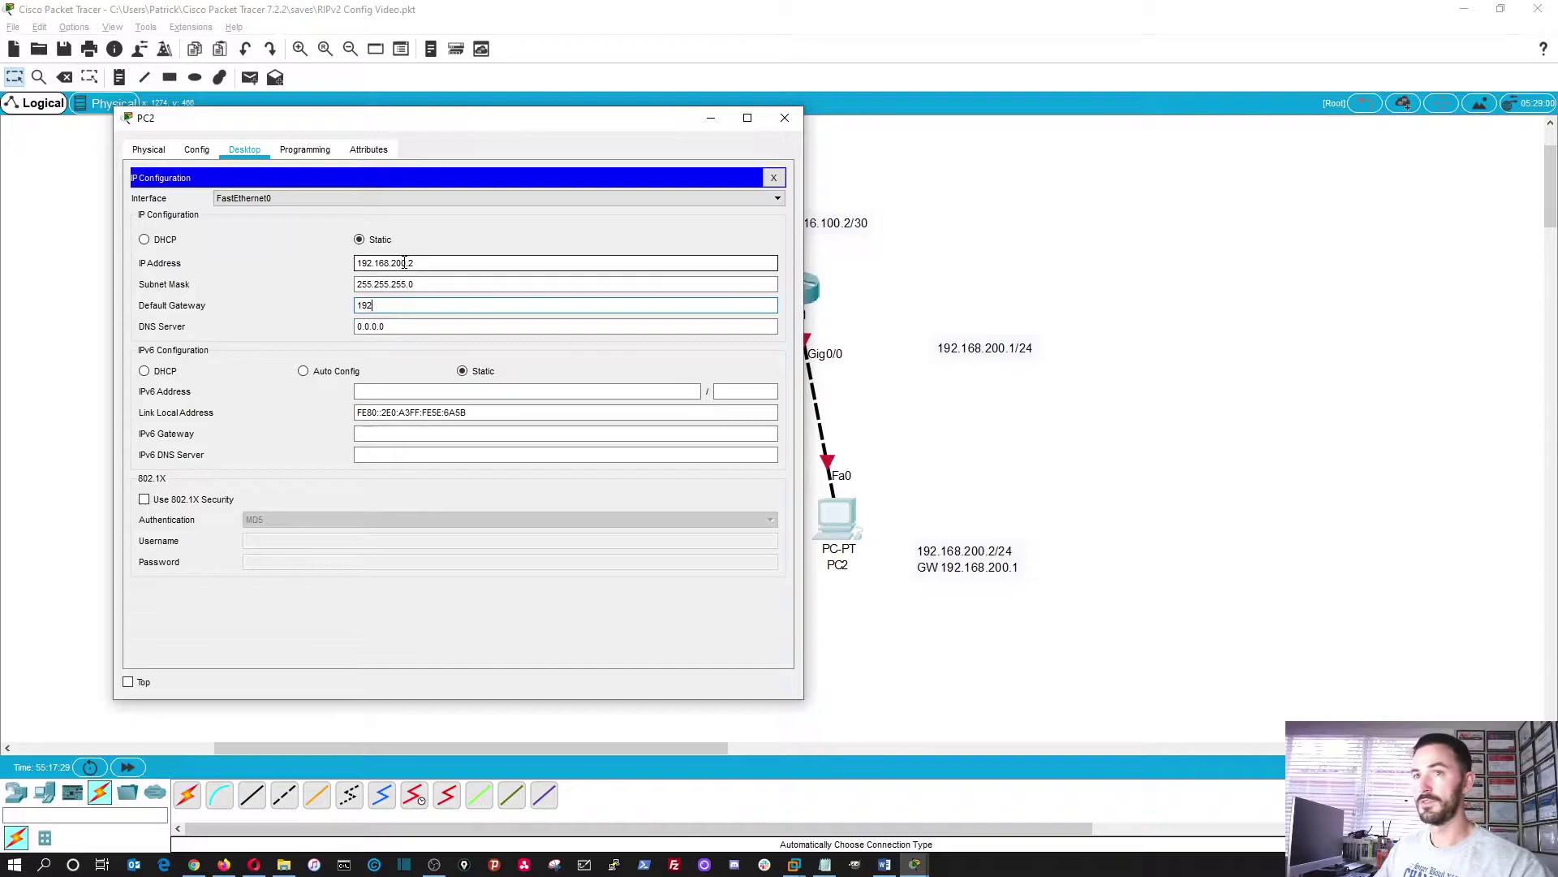
text(2.168.200)
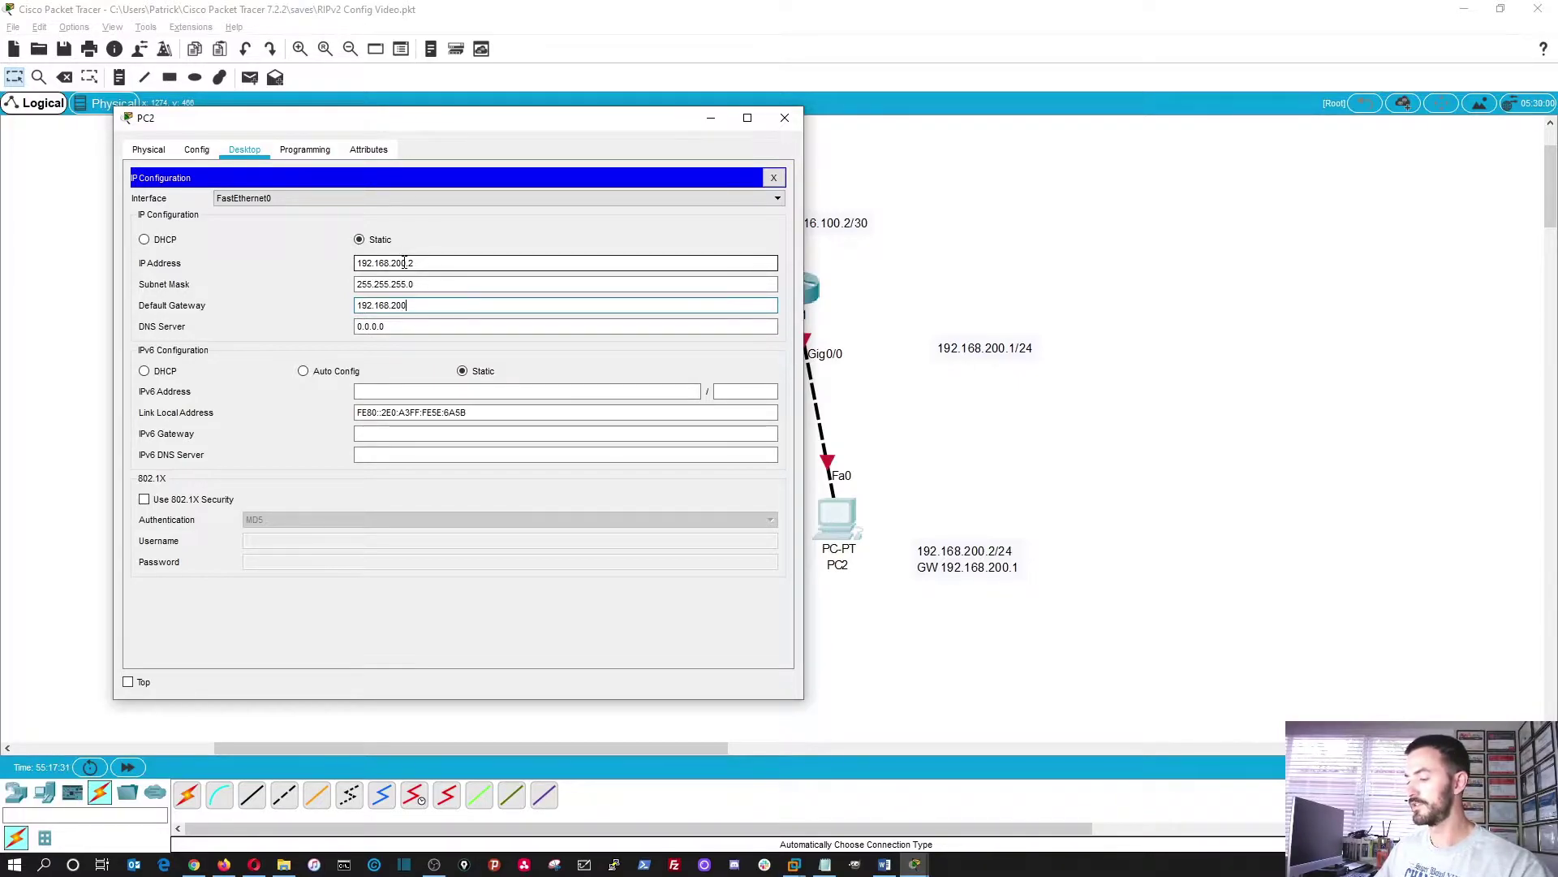
text(.1)
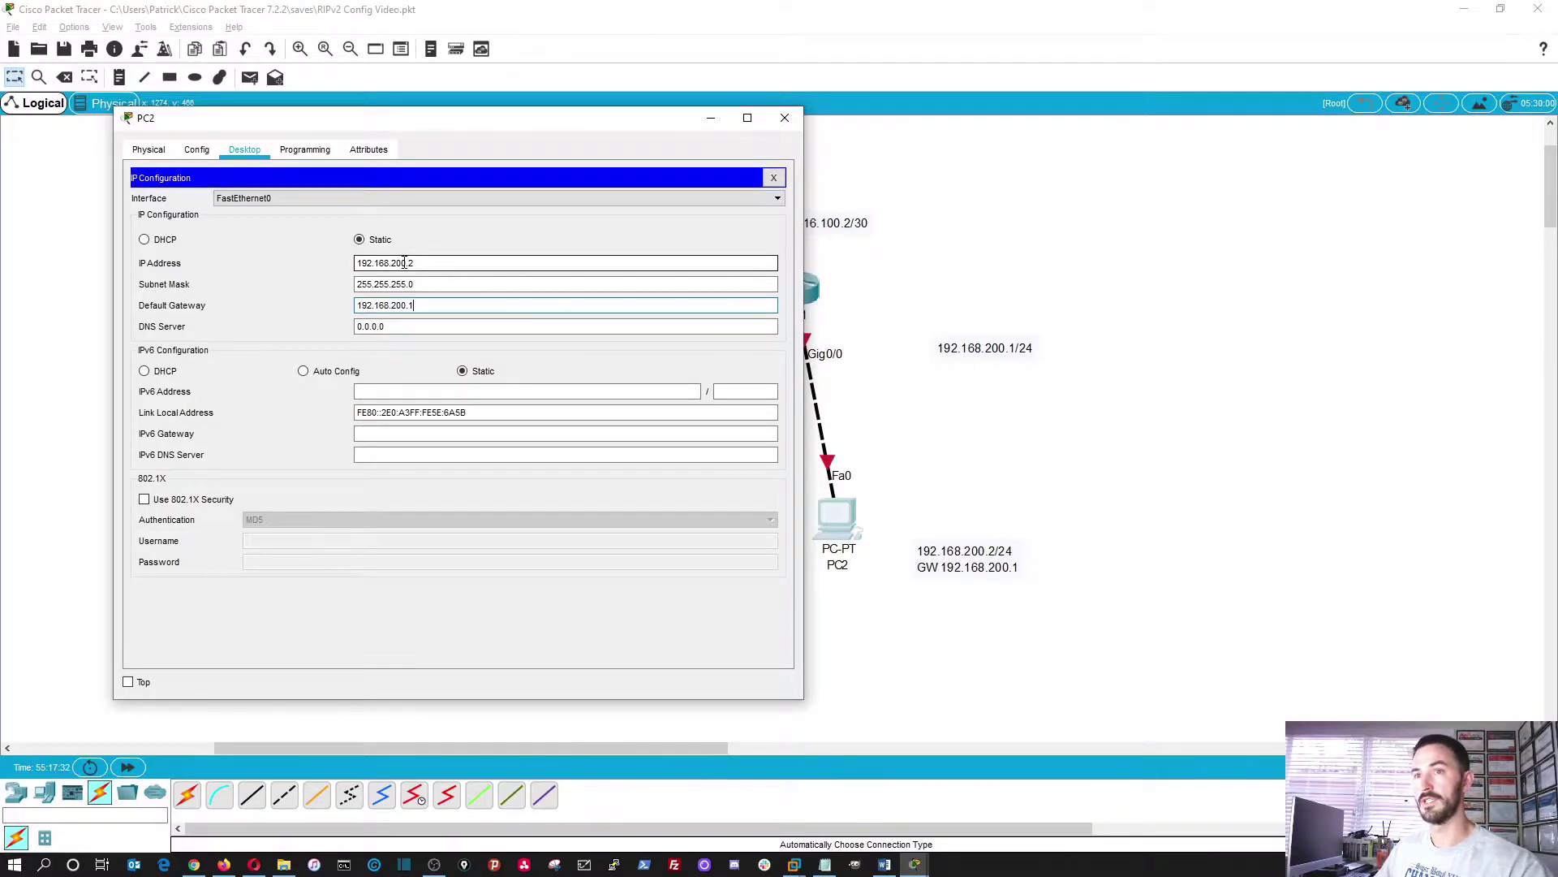
click(773, 180)
click(784, 117)
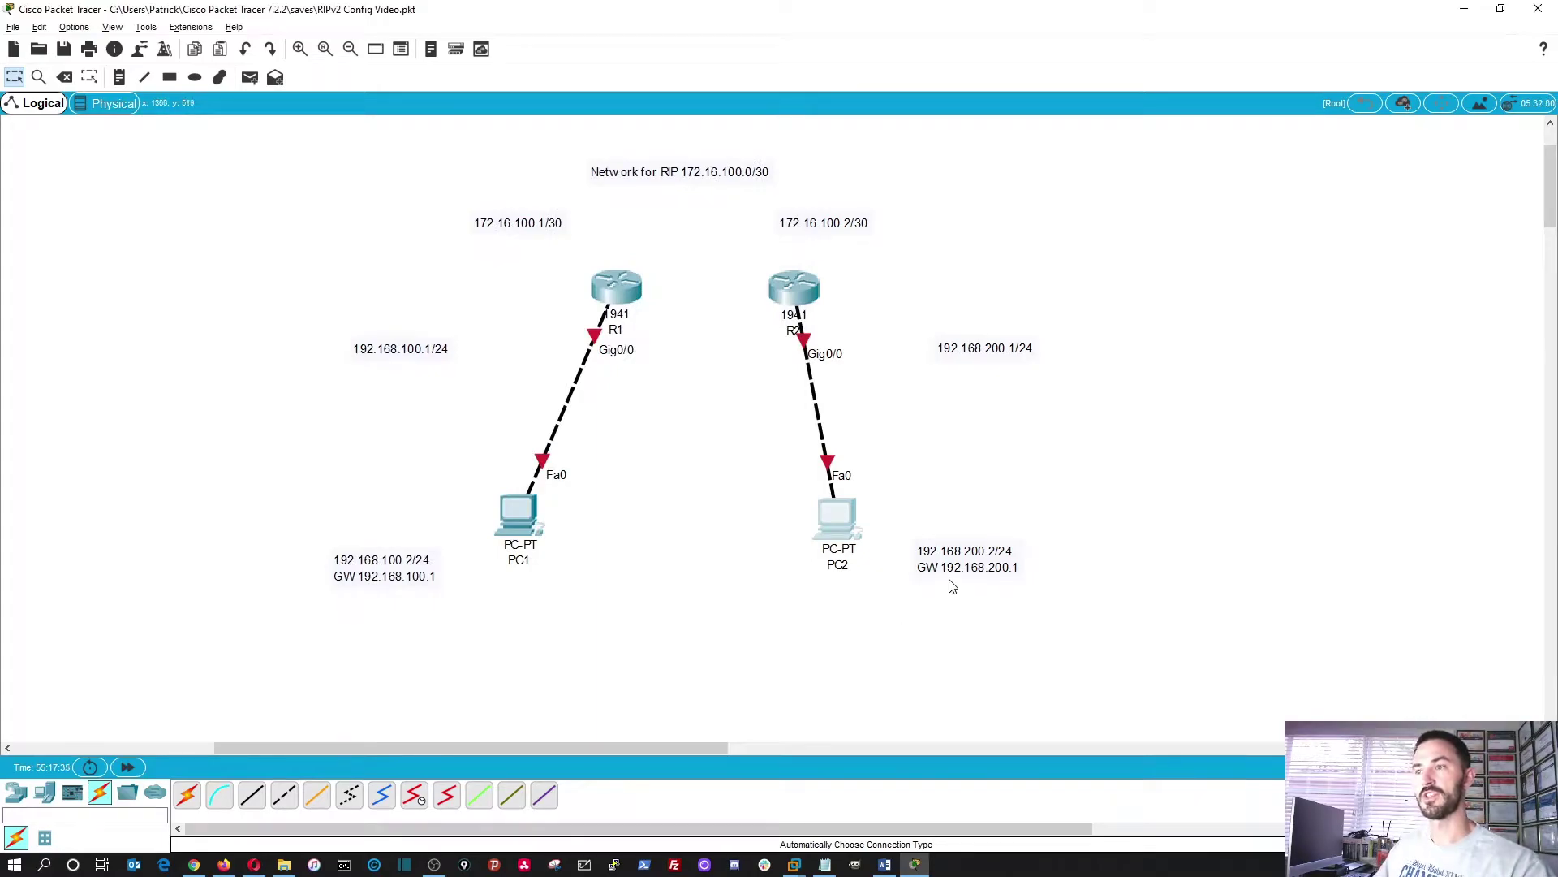
drag(952, 586, 956, 579)
drag(836, 517, 879, 518)
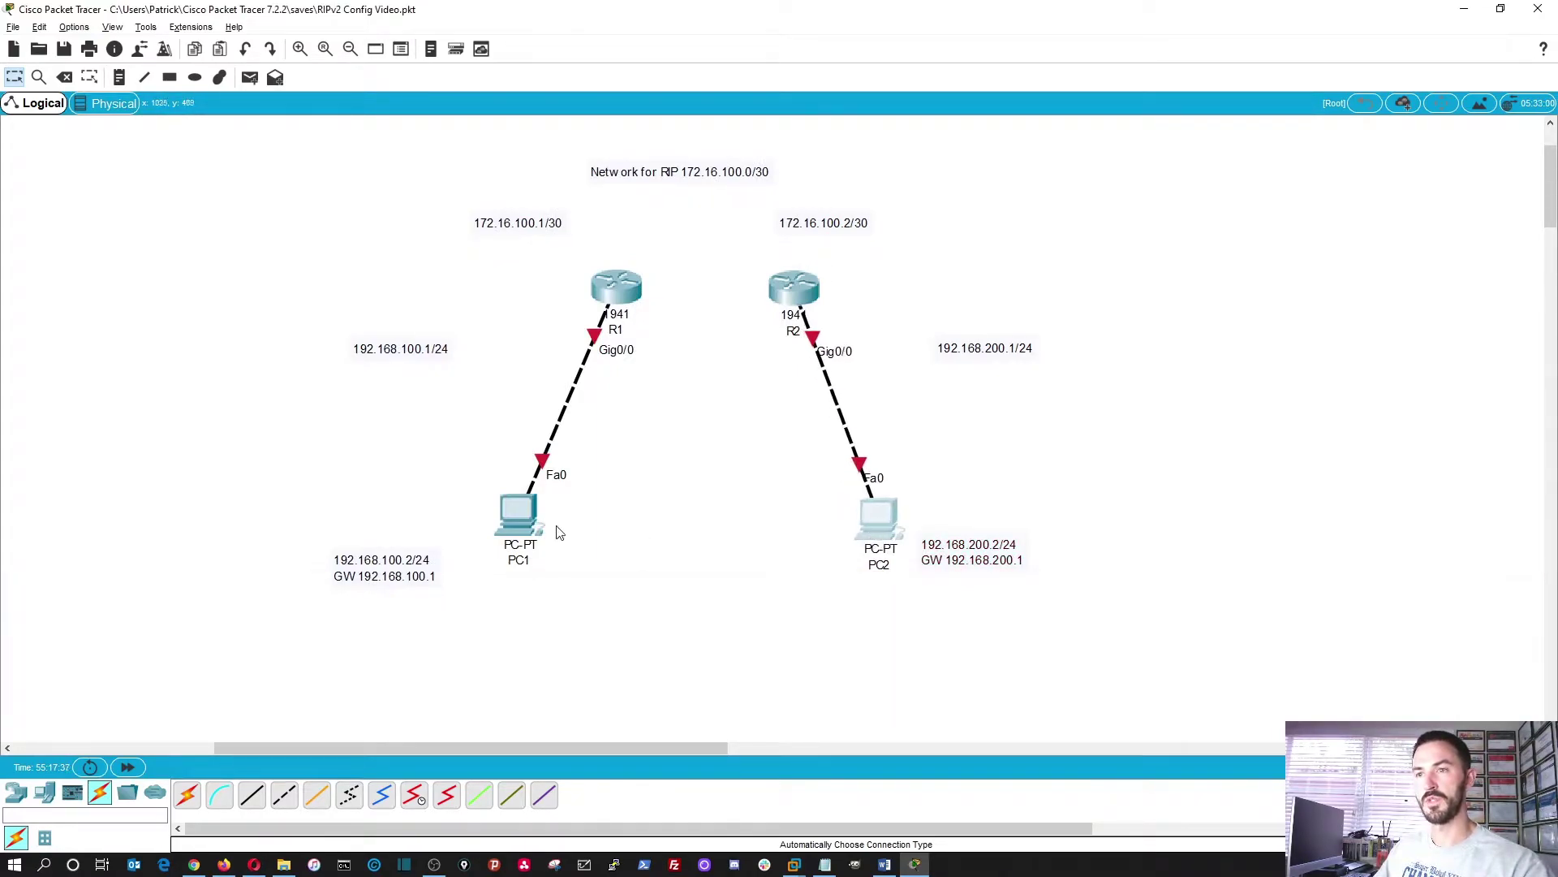
- Rearrange PC1, its address notes, R1 and R2 into a tidier layout
drag(542, 527, 520, 530)
drag(403, 574, 419, 567)
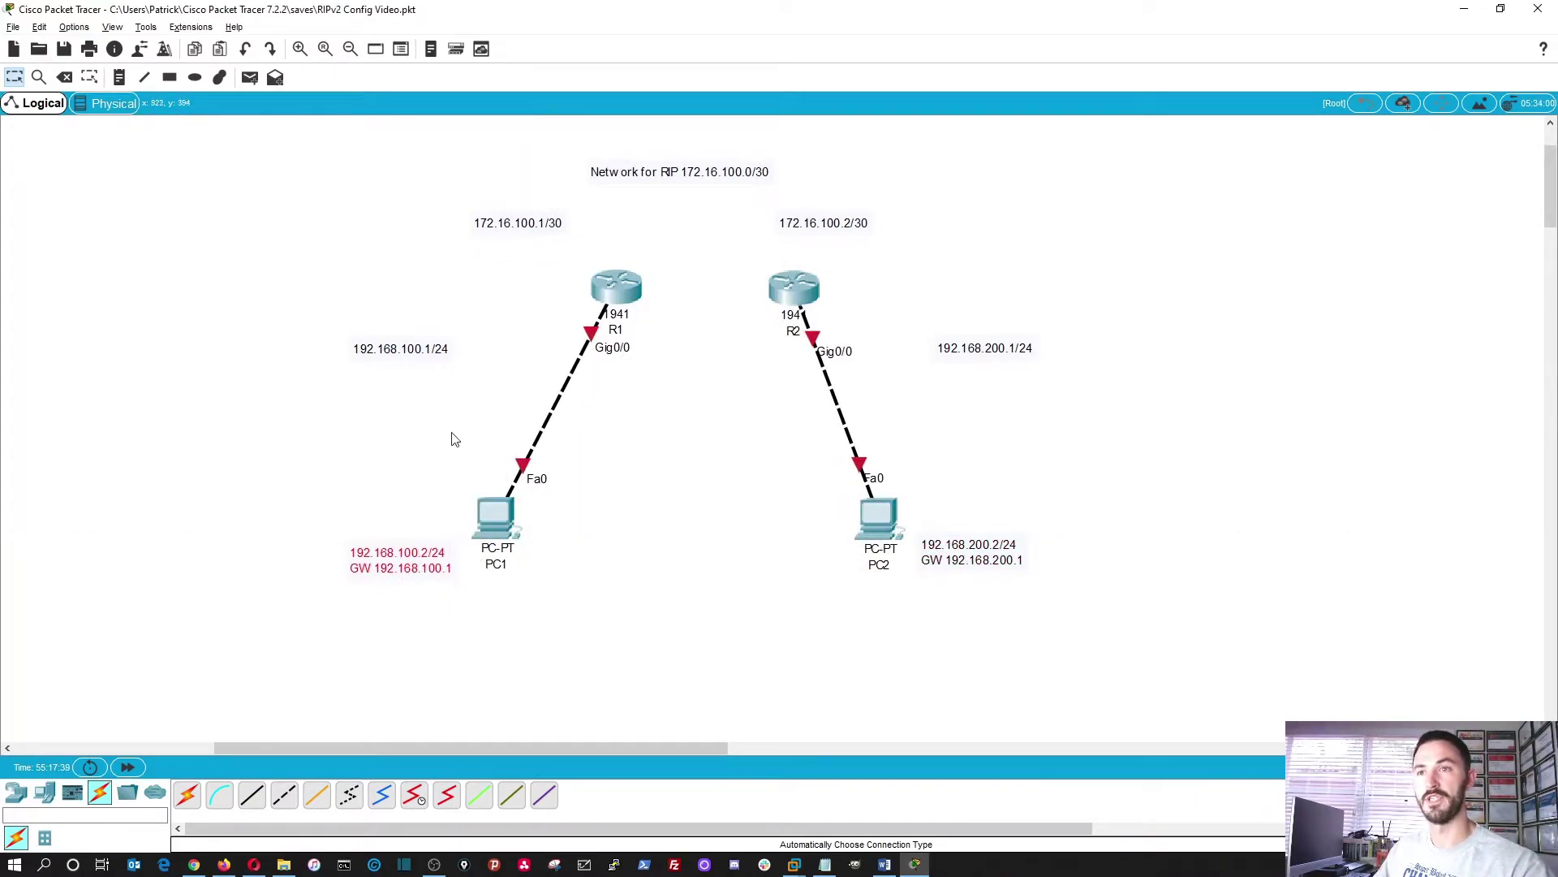
drag(418, 351, 481, 328)
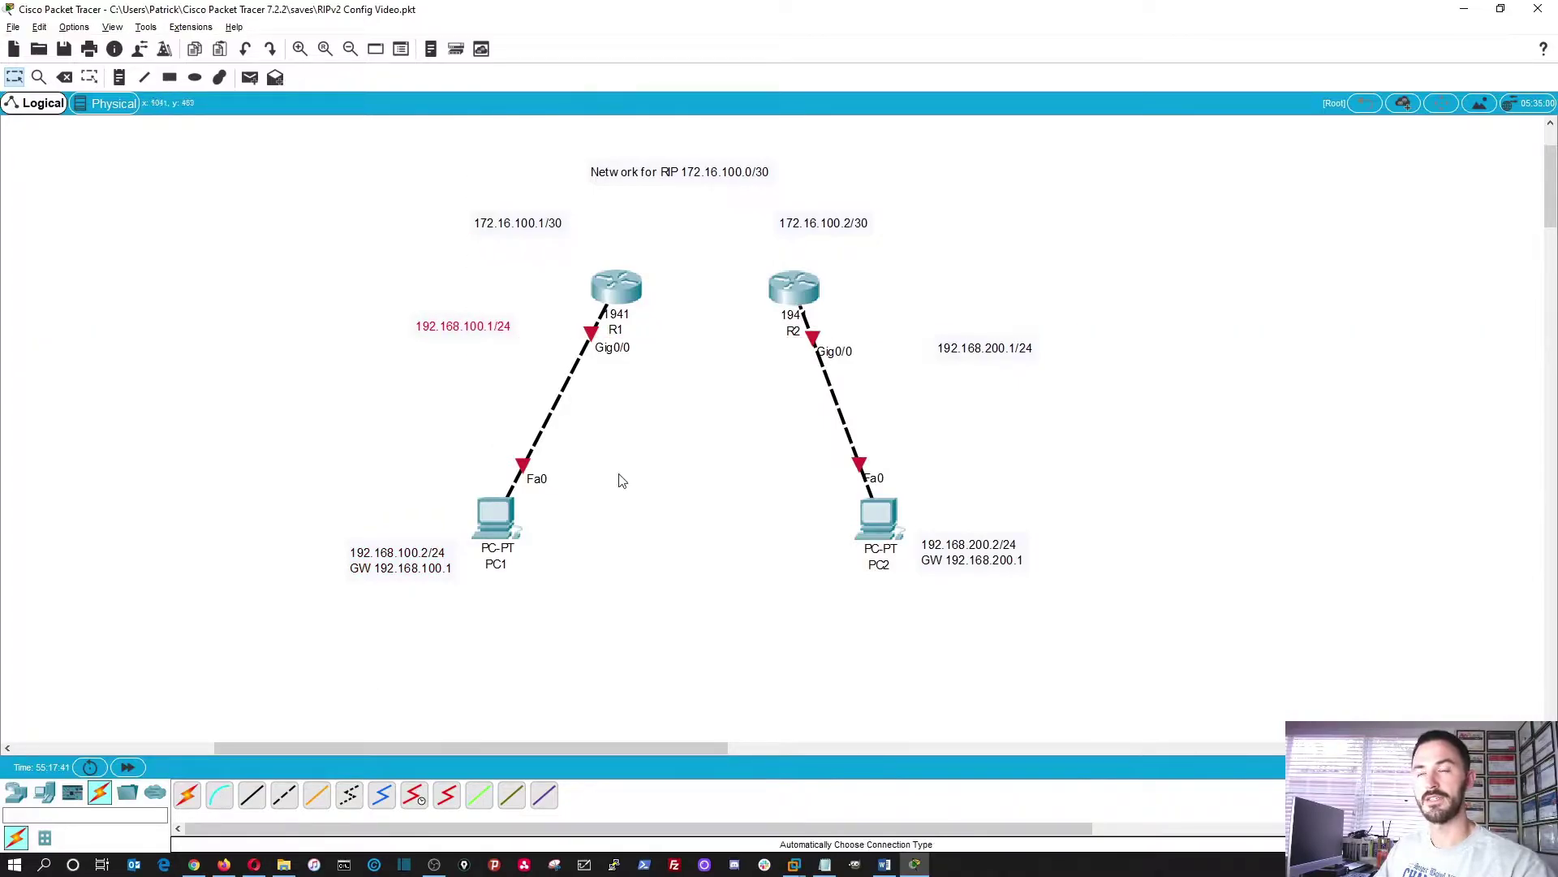
drag(630, 287, 630, 264)
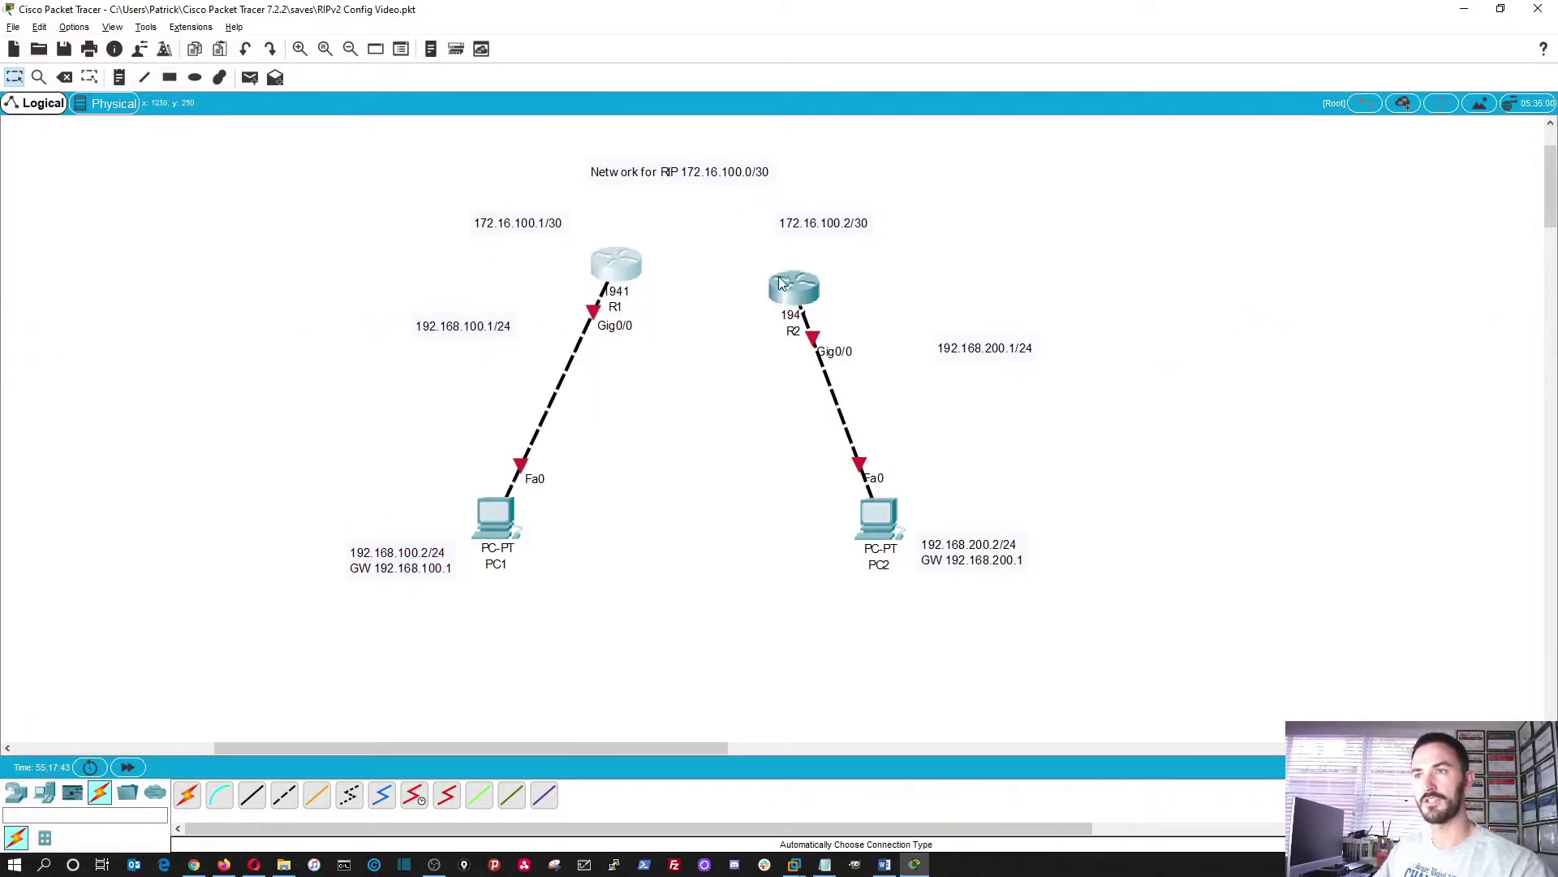
drag(780, 283, 751, 259)
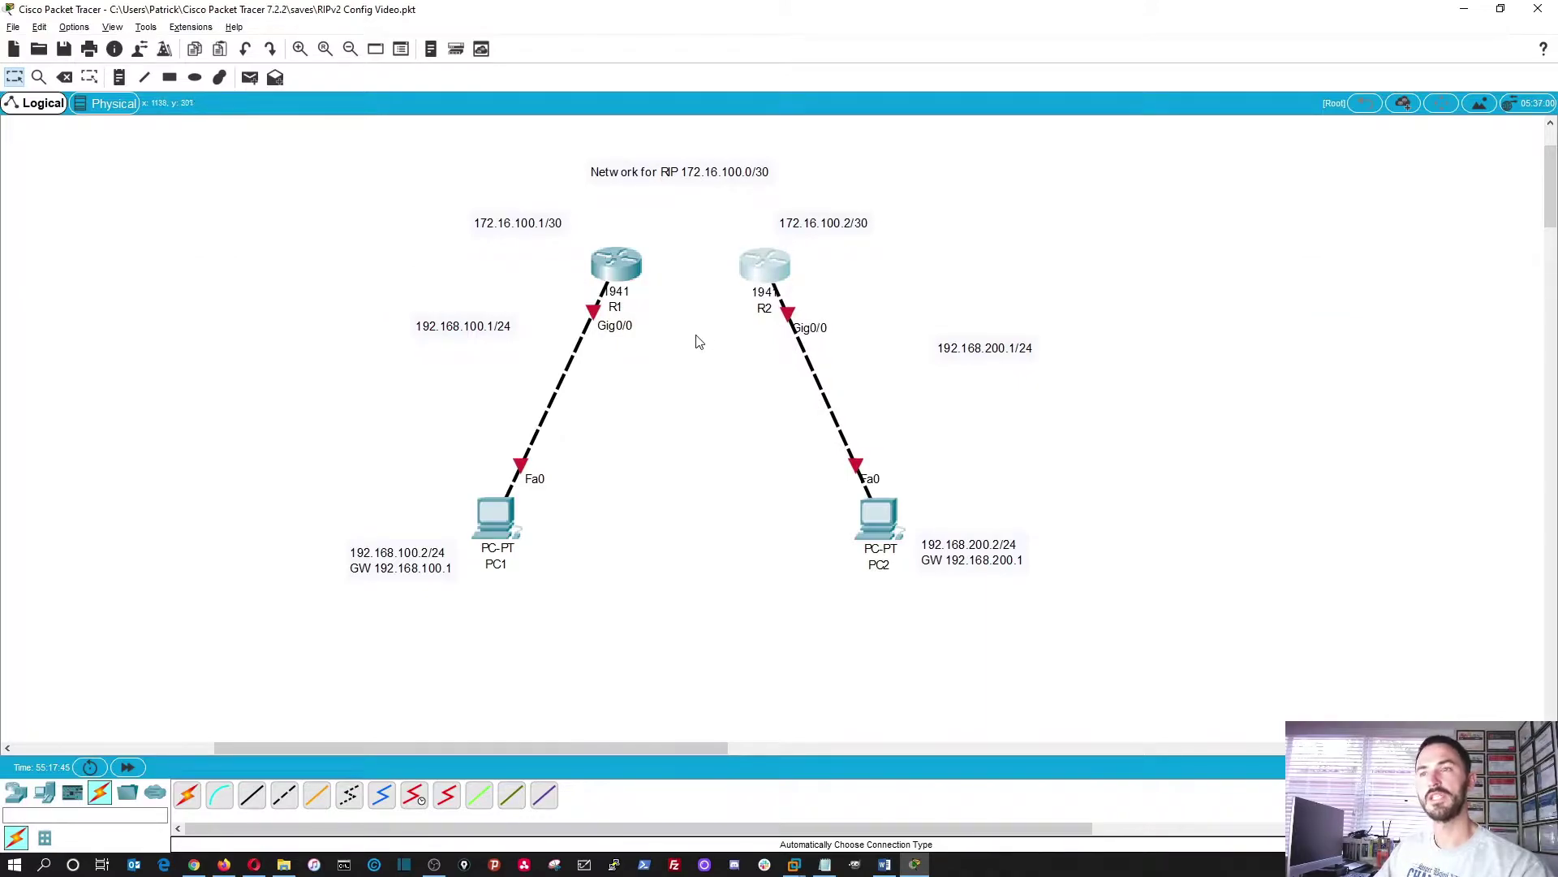
- On R1's CLI, decline initial setup and run 'show ip int brief' to list unassigned, down interfaces
click(630, 278)
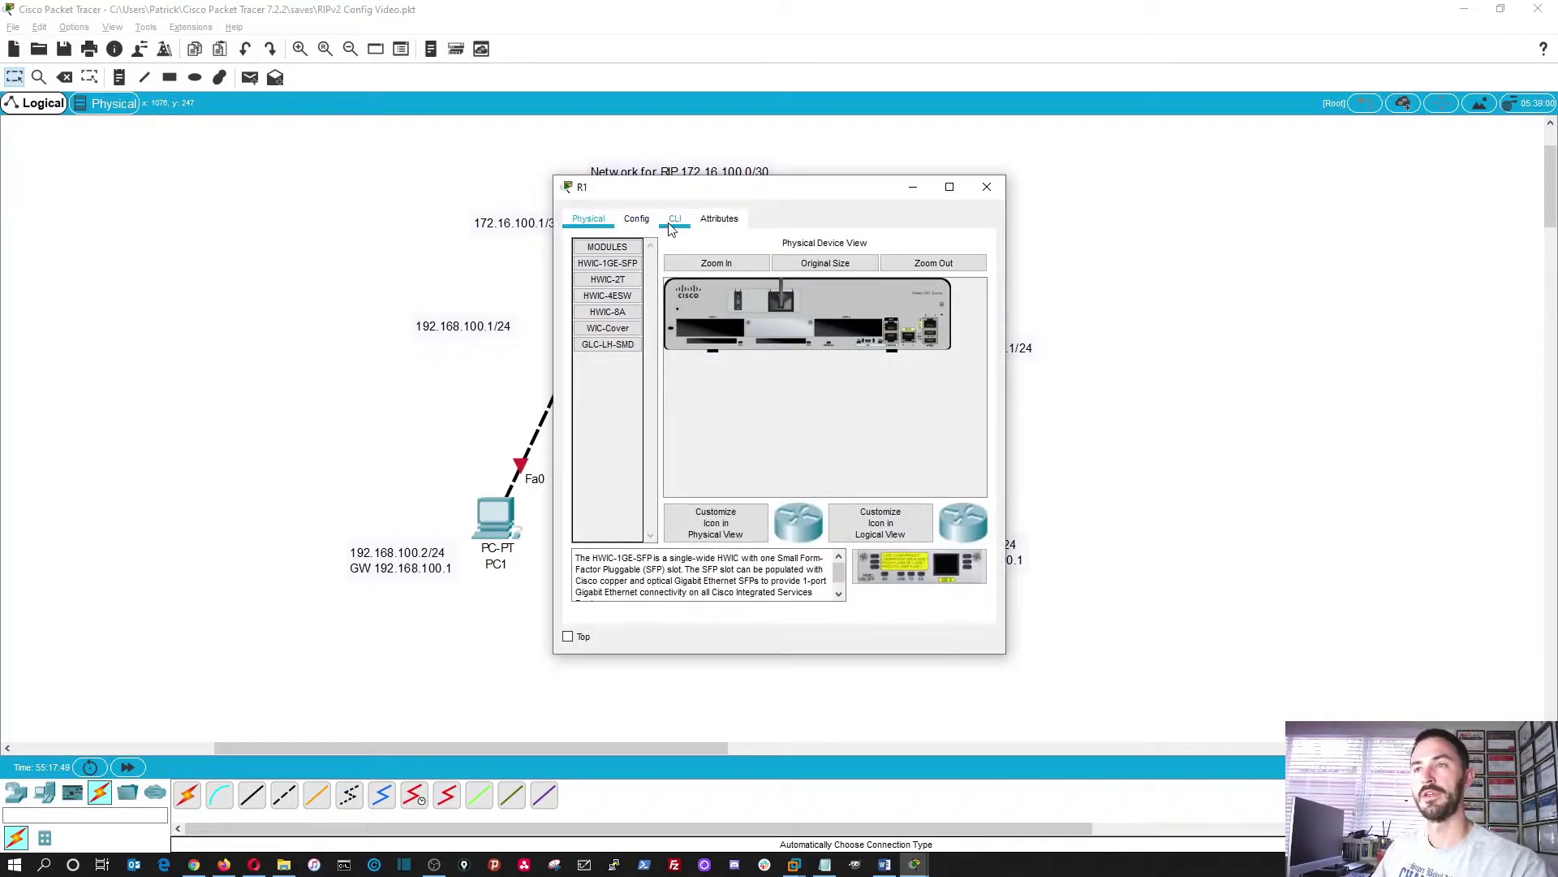
click(669, 228)
drag(705, 187, 419, 178)
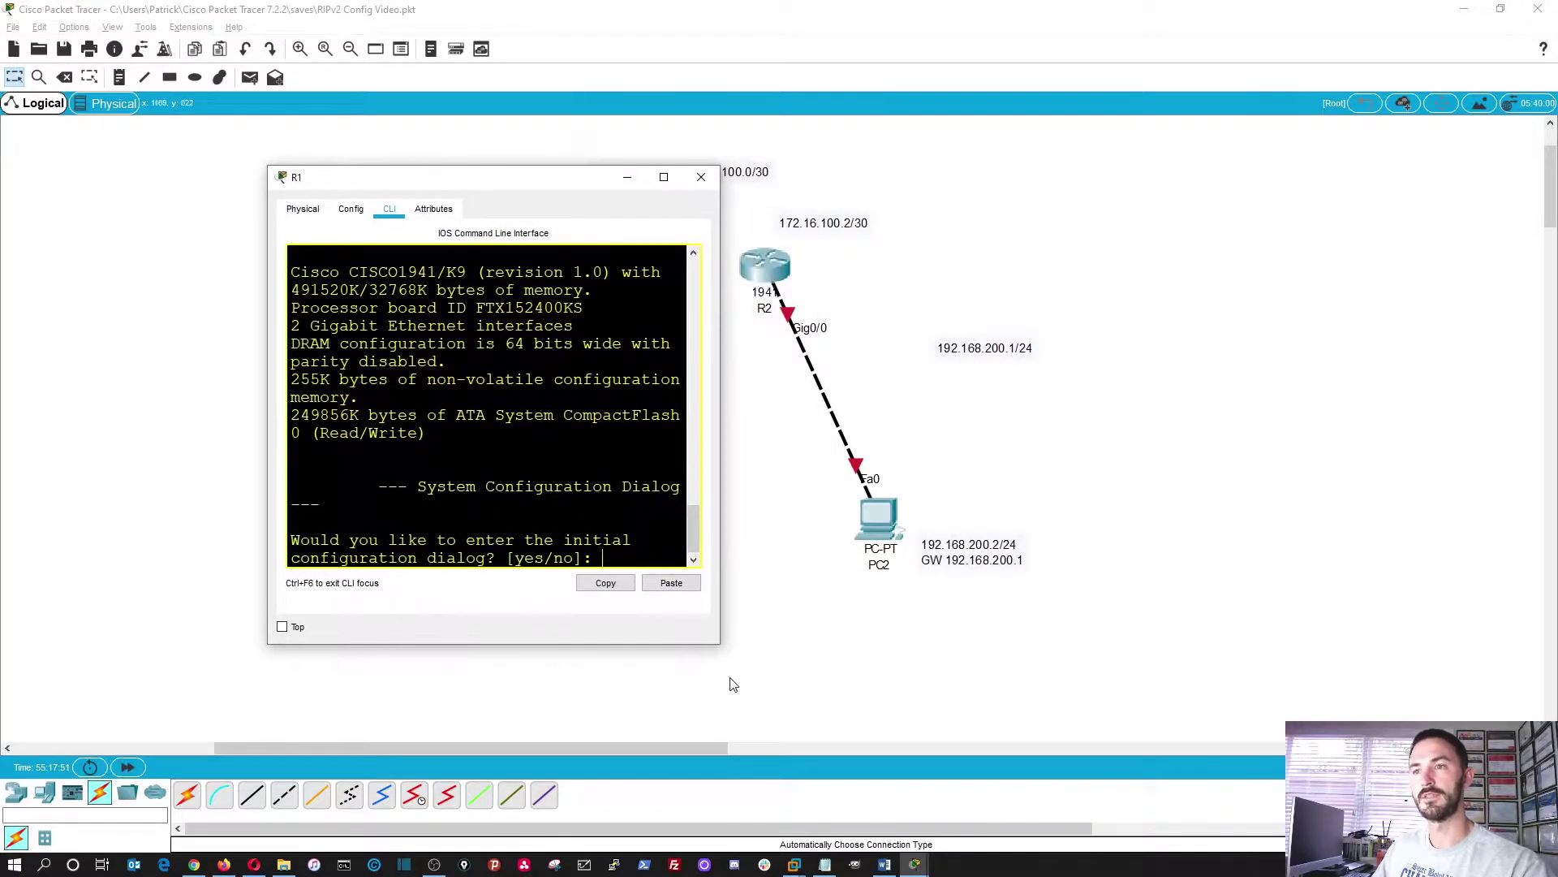
text(no)
key(Return)
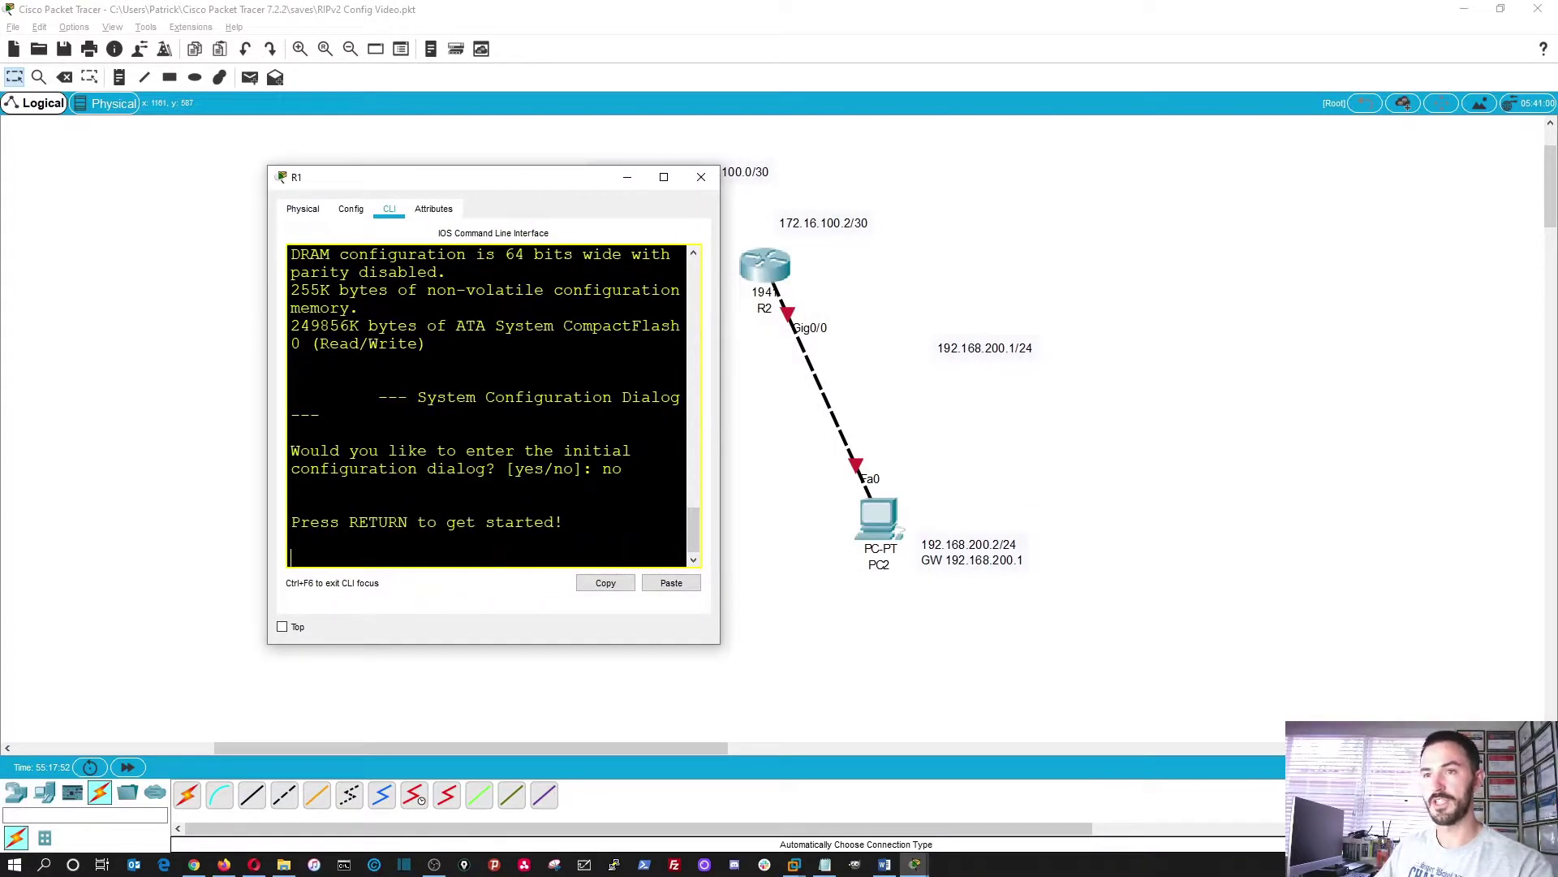
click(664, 178)
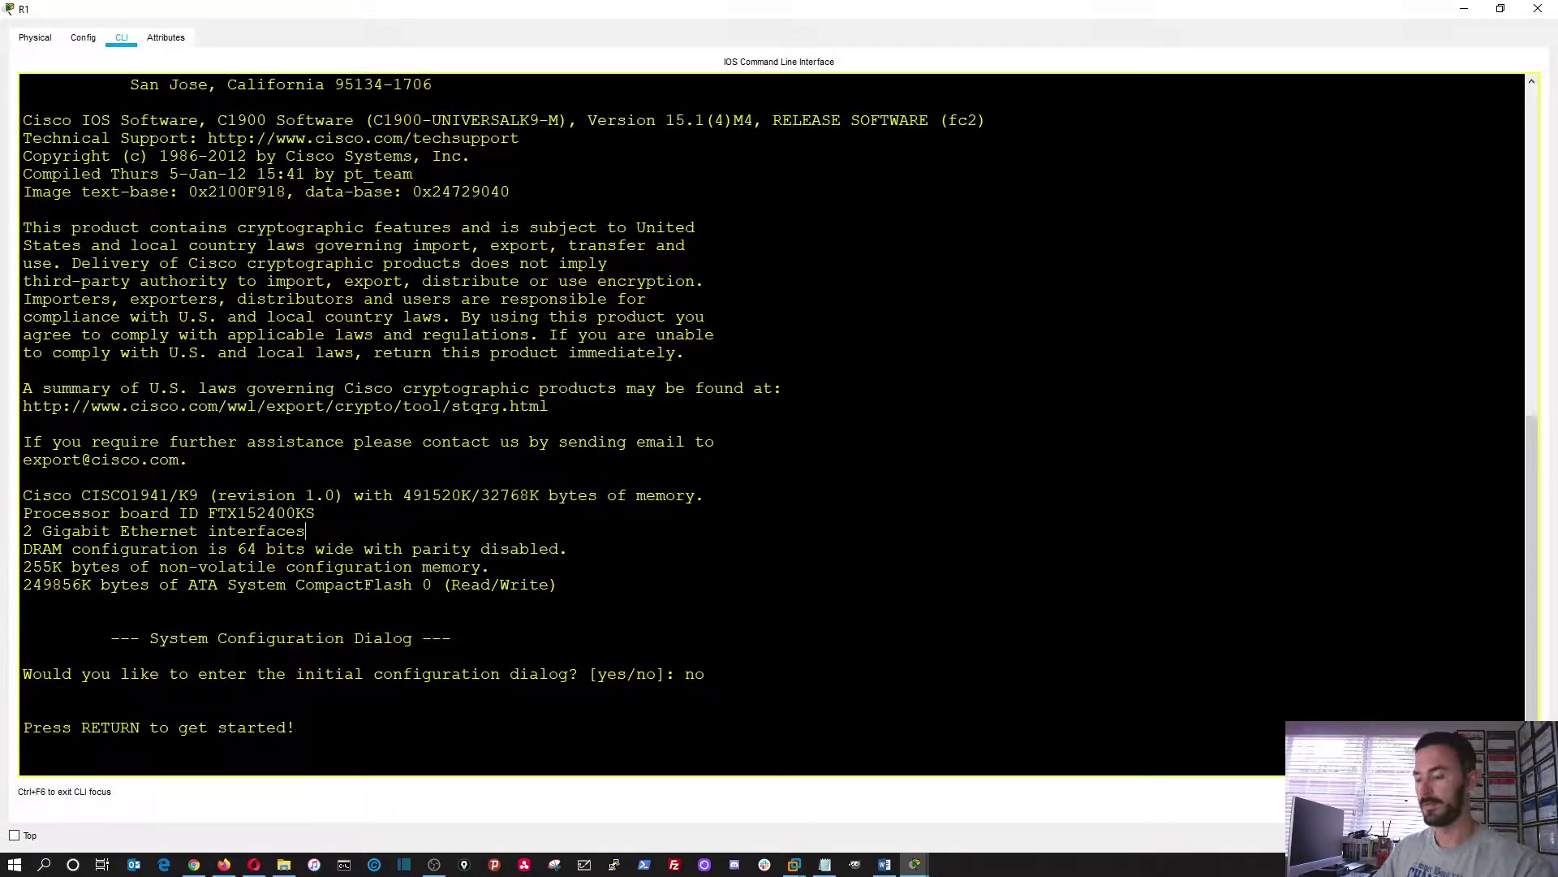
key(Return)
key(Return)
key(Return)
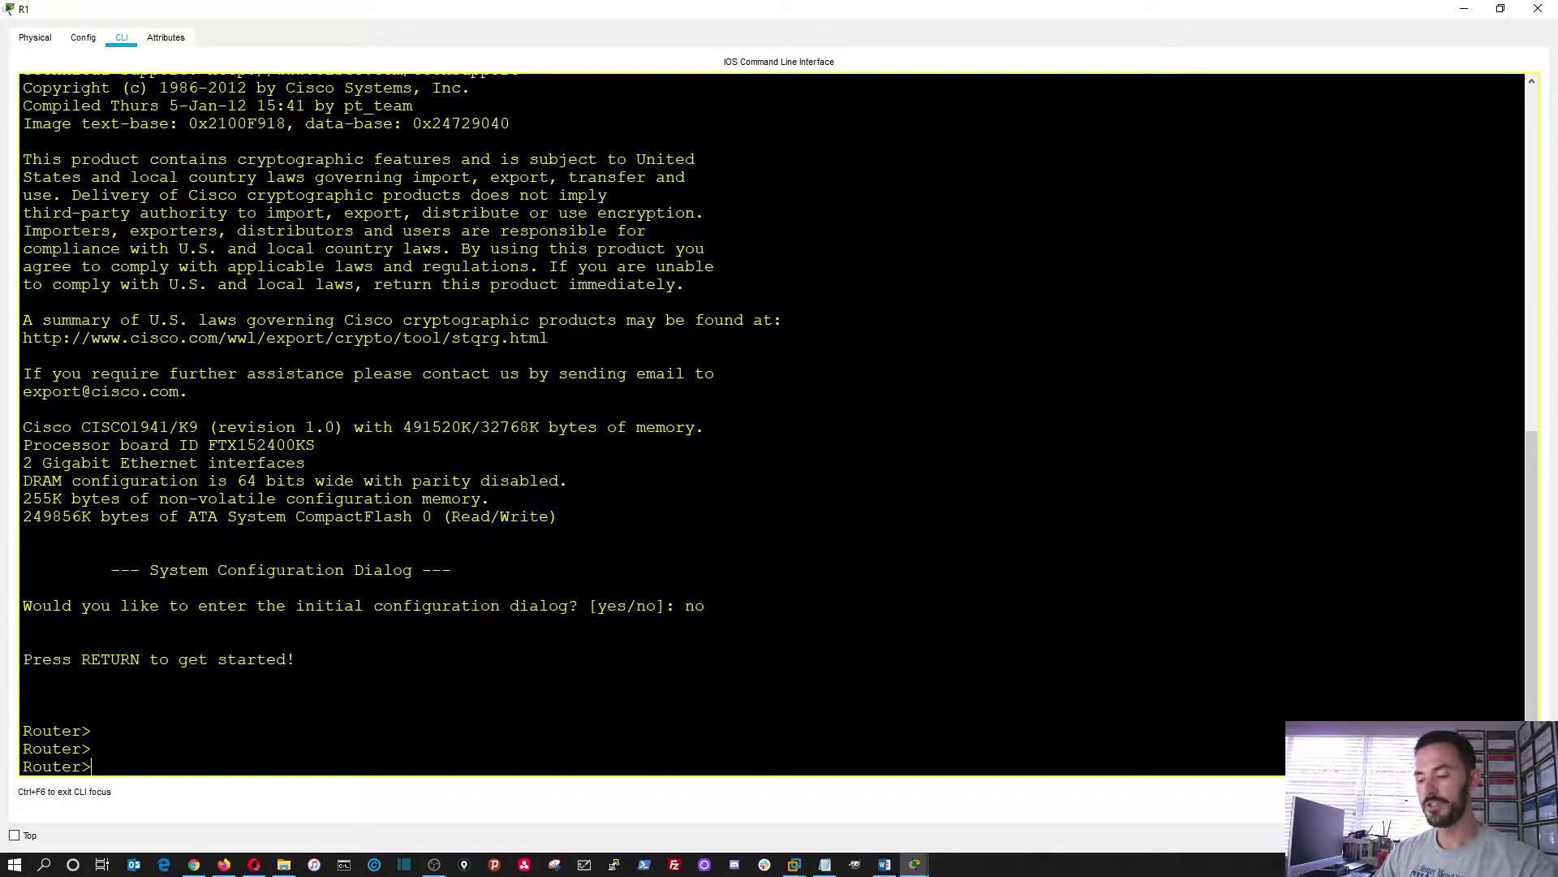
text(show ip inte)
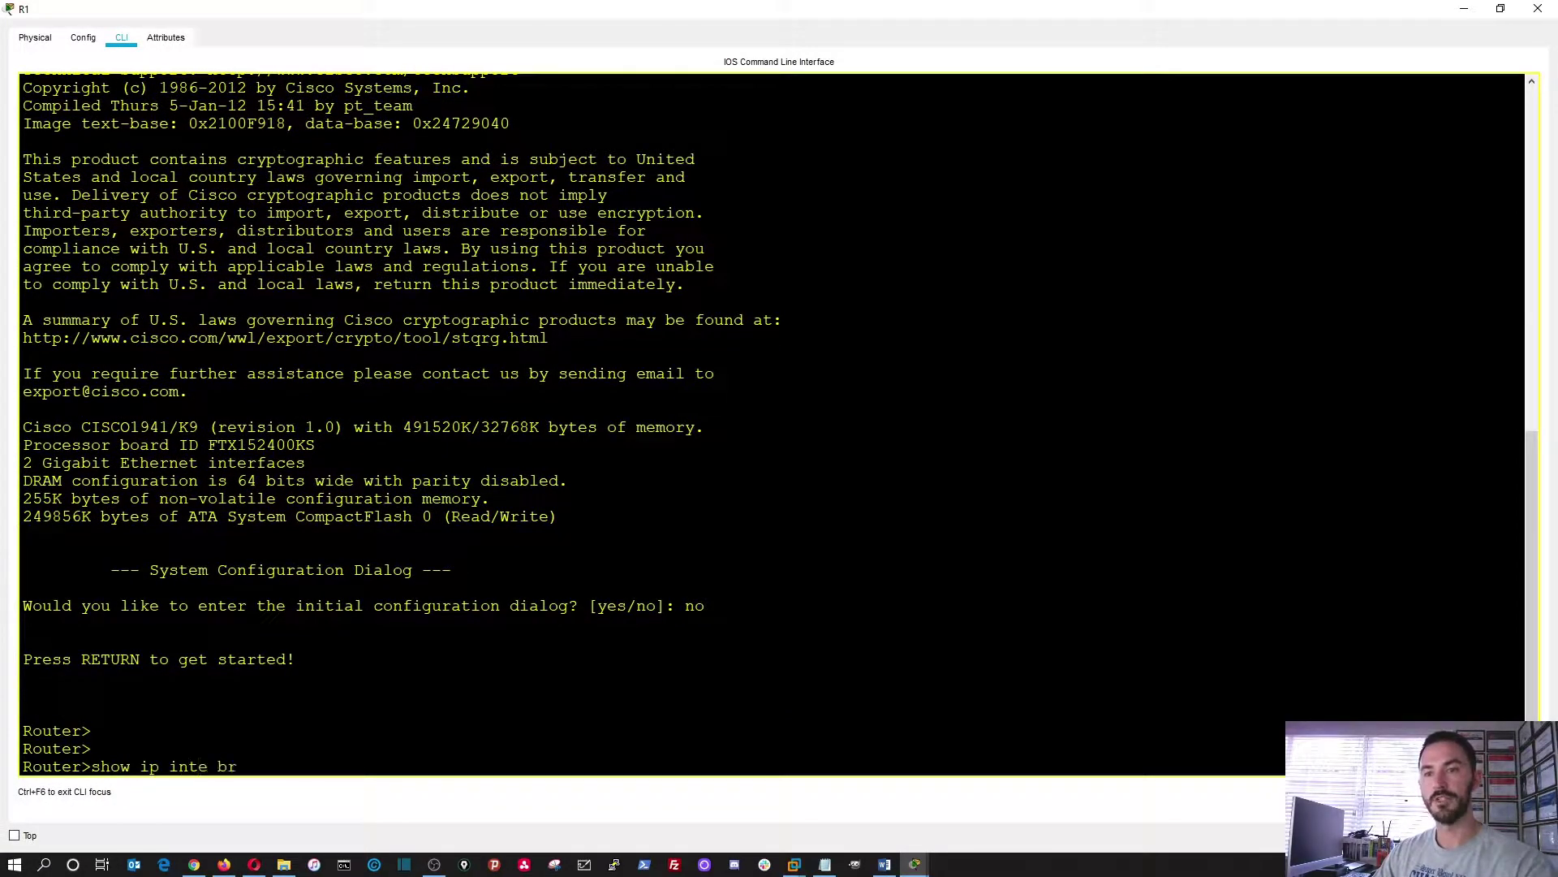
text( br)
key(Return)
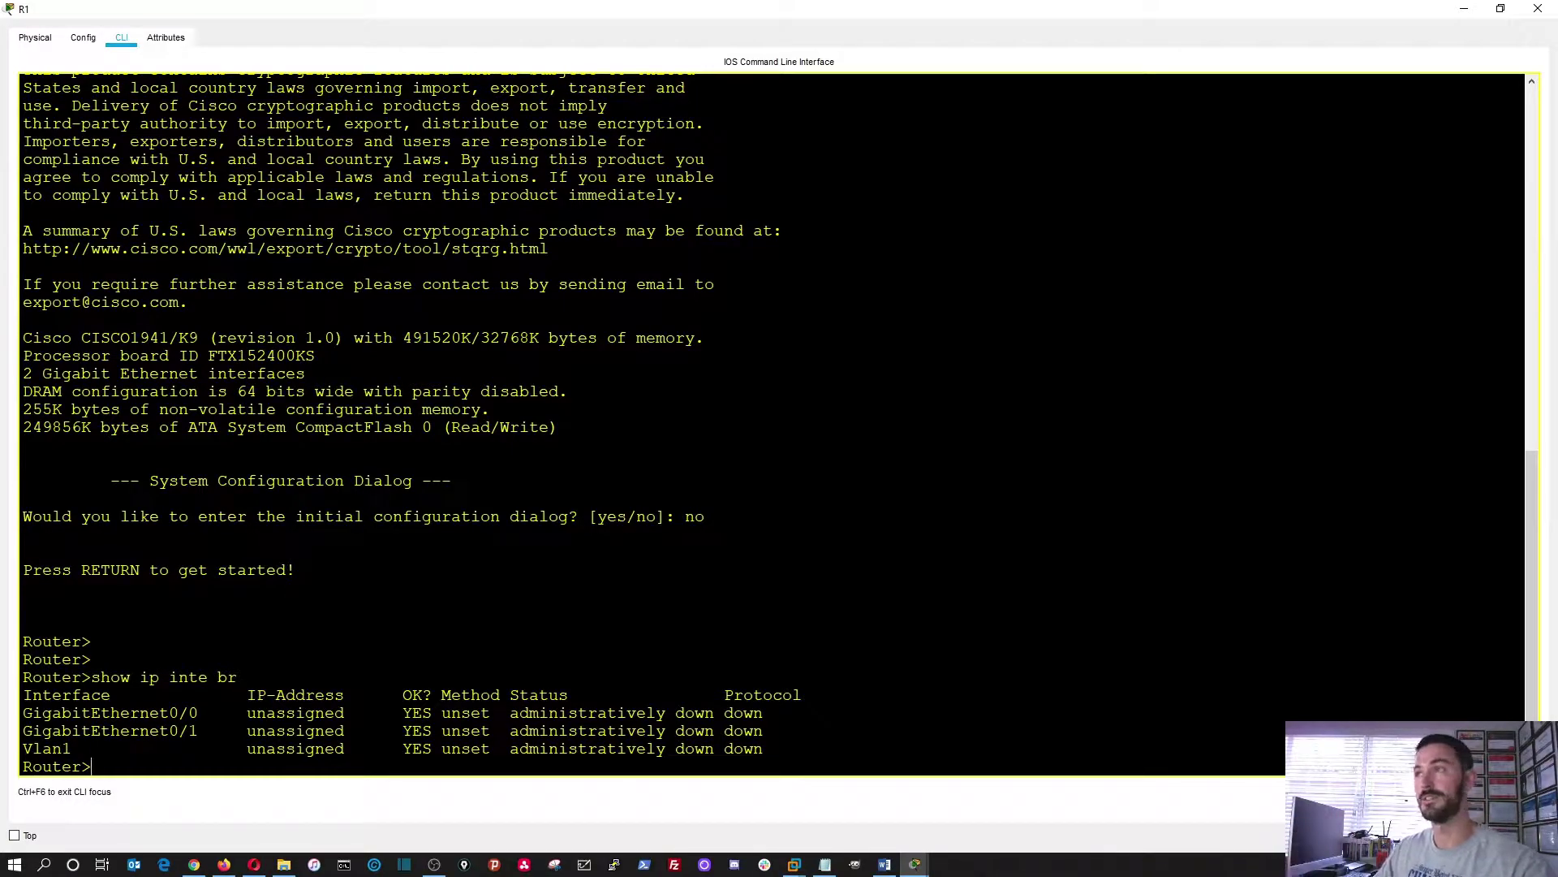
- Insert an HWIC-2T module into R1's empty slot and switch R1 back on
click(1538, 8)
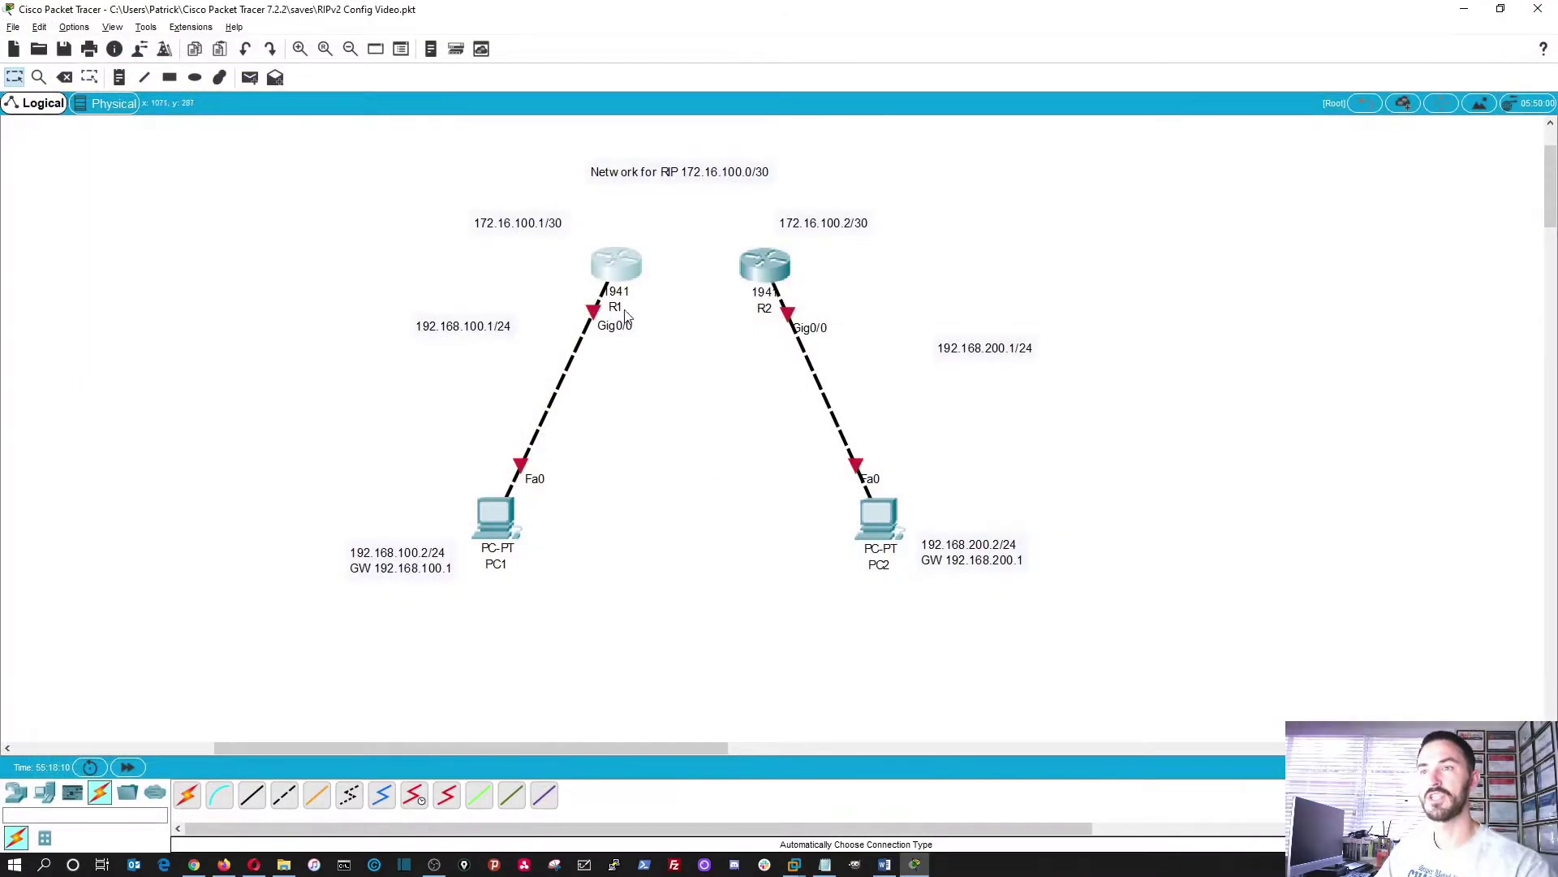
click(616, 271)
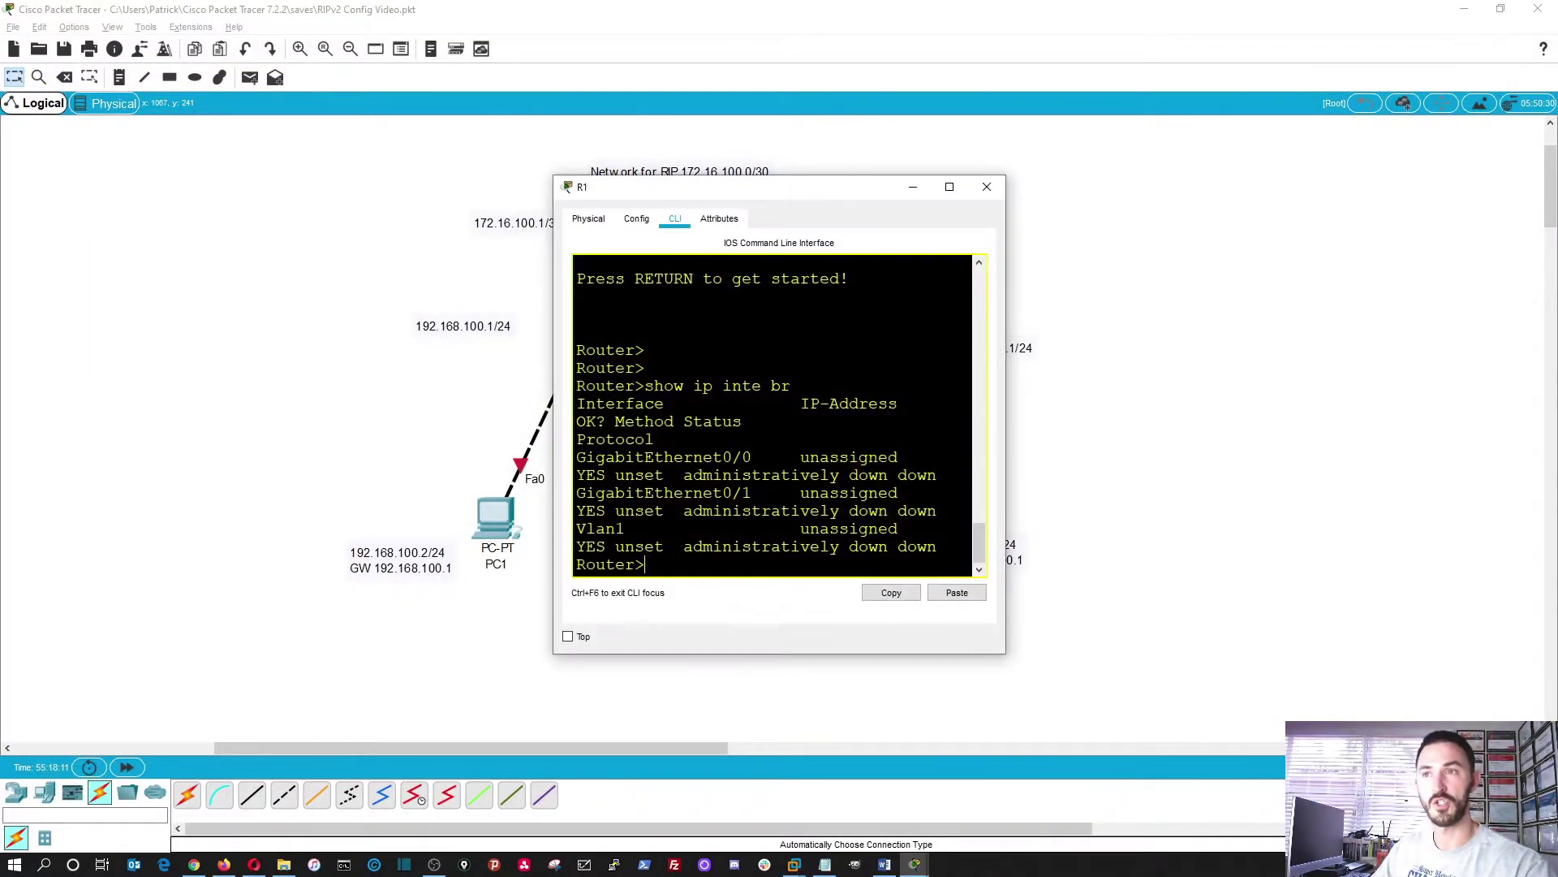
click(588, 219)
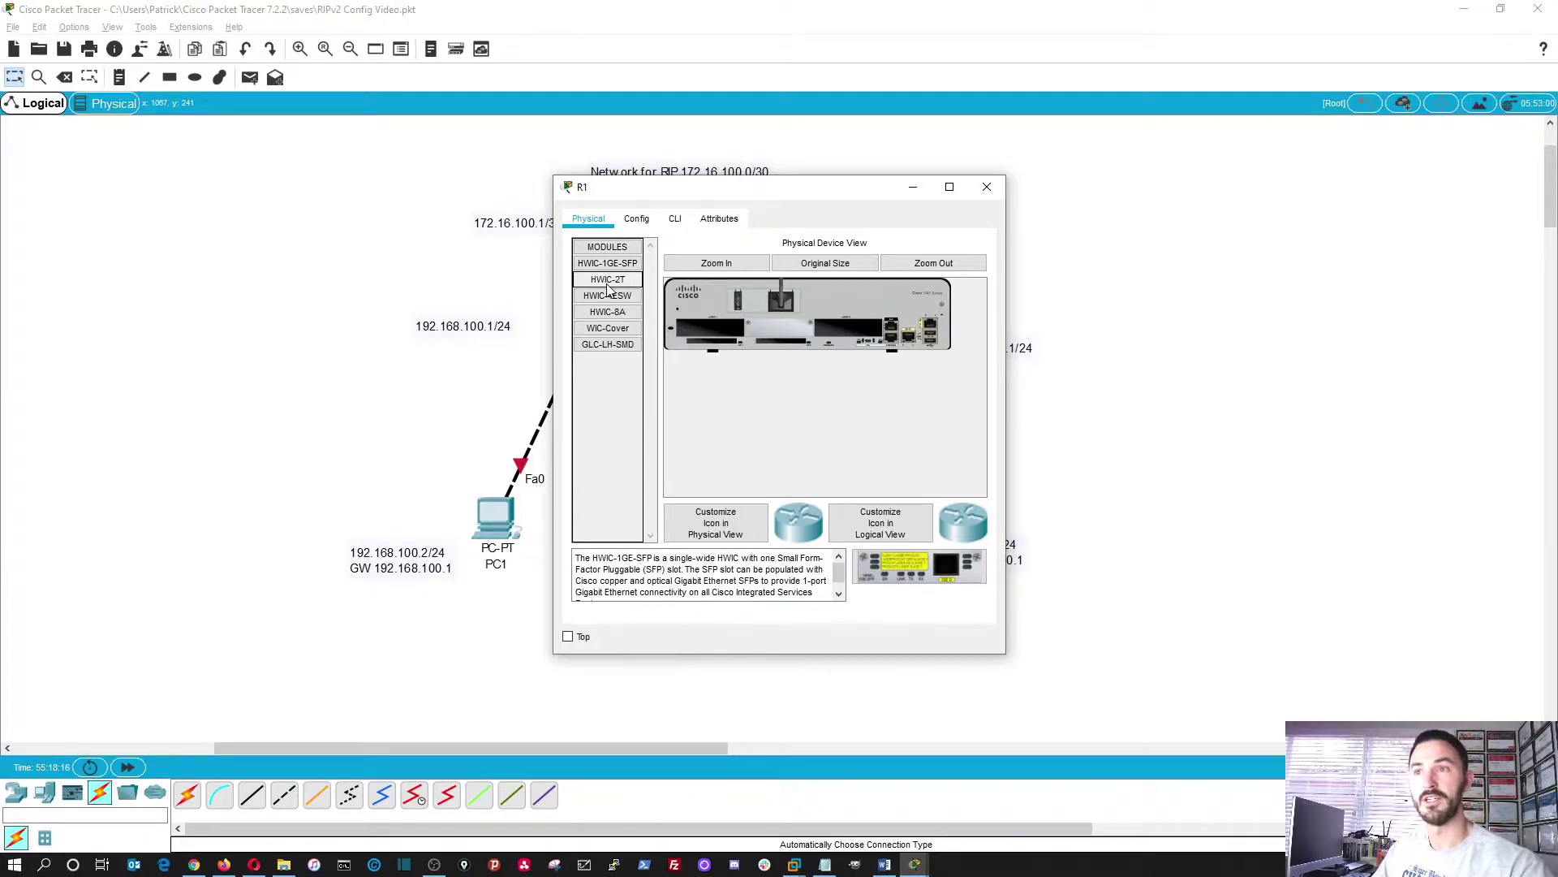
drag(608, 284, 846, 329)
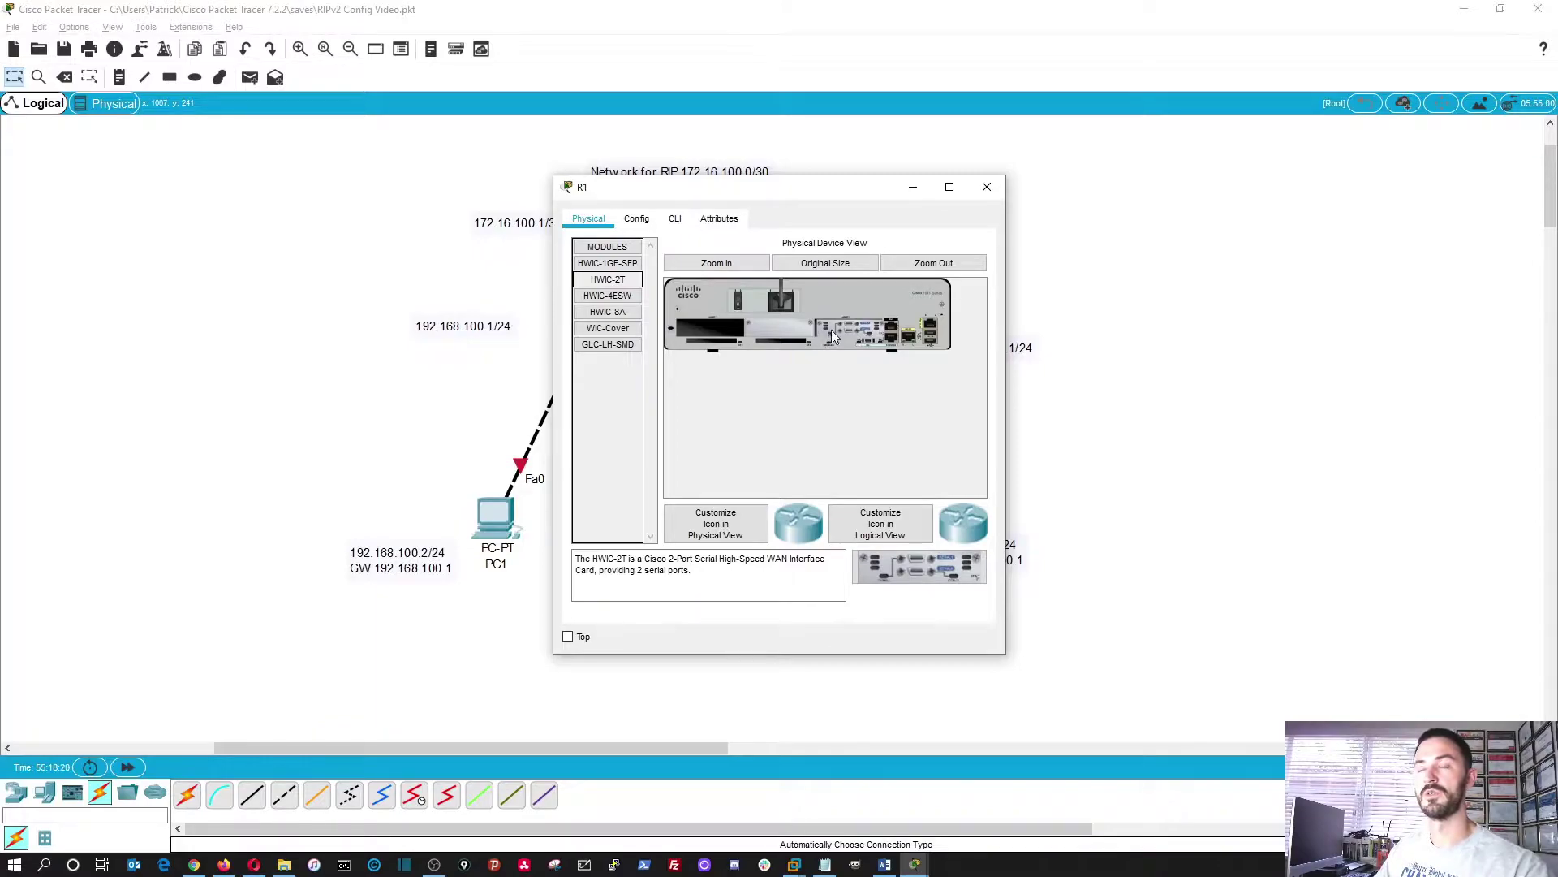
click(740, 298)
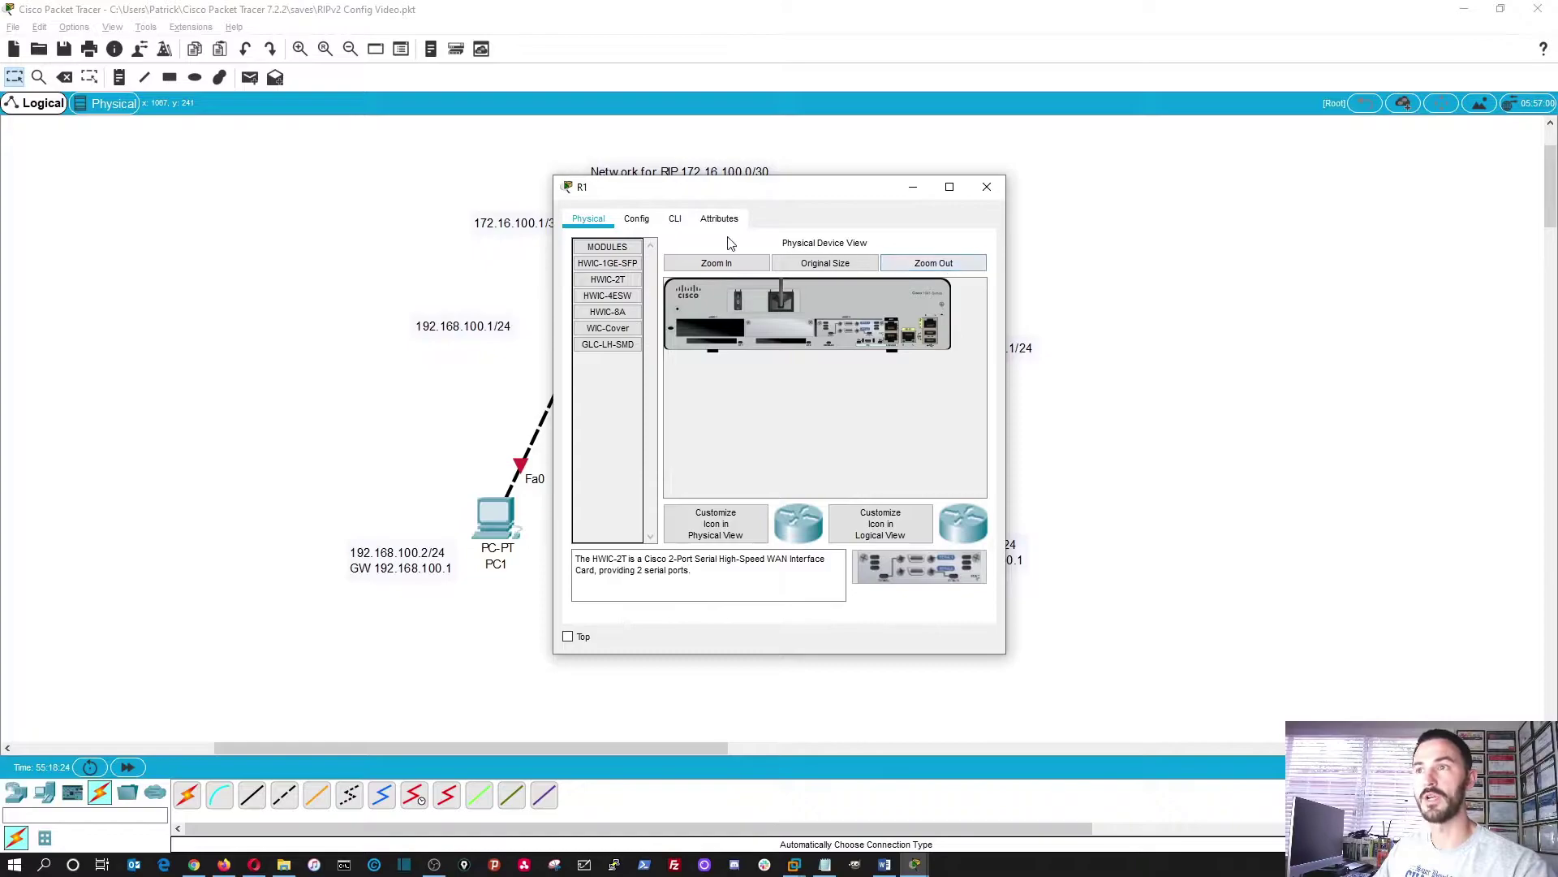
click(678, 222)
- Insert an HWIC-2T module into R2's empty slot, power it on, and check its boot output
click(987, 187)
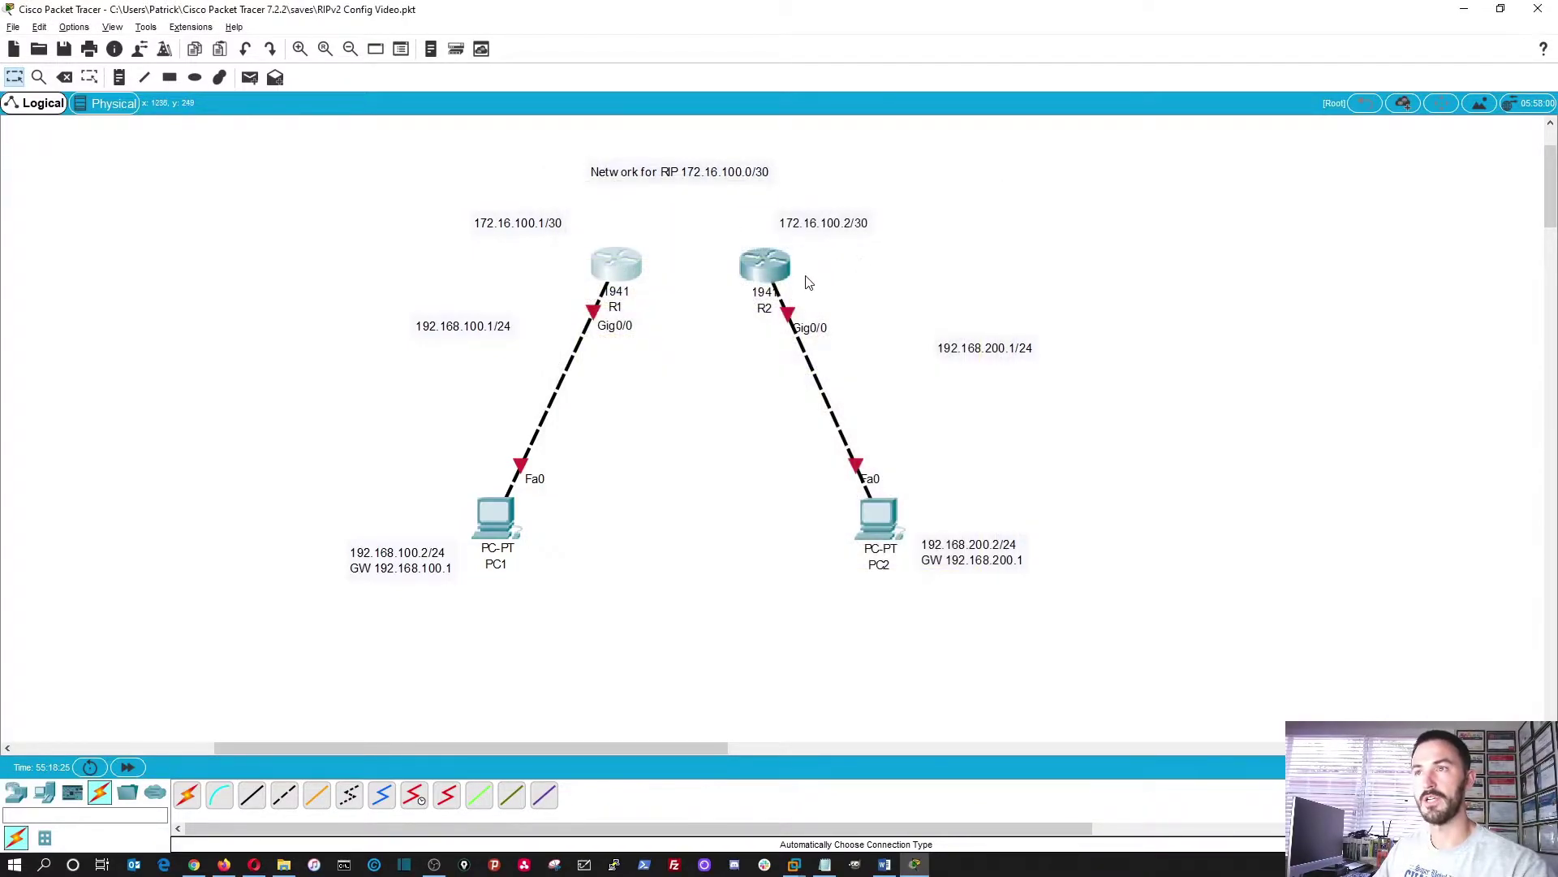
click(766, 265)
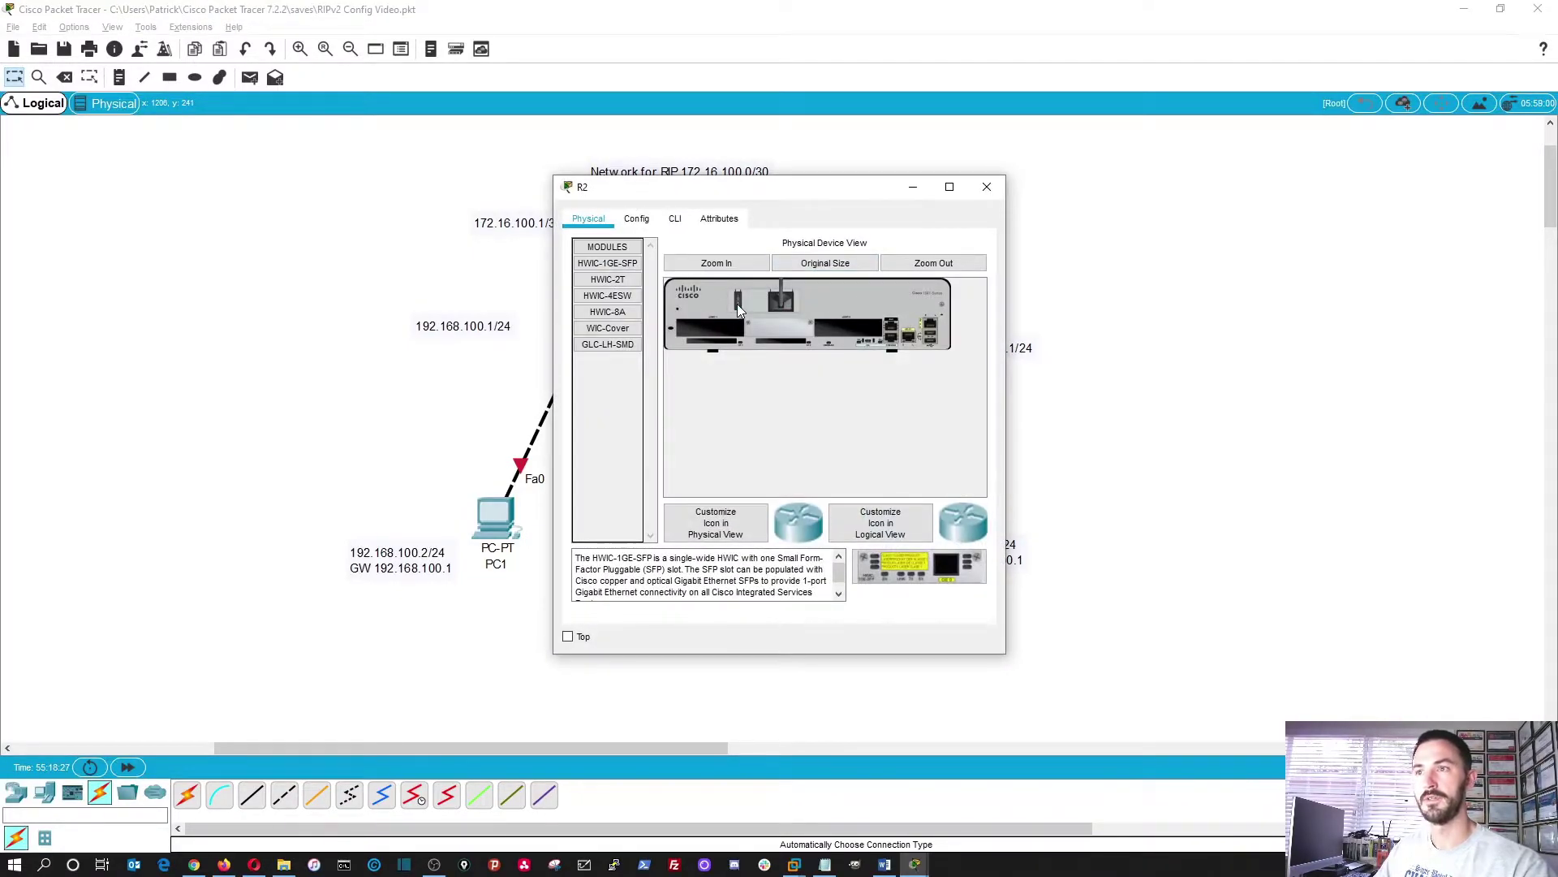
drag(608, 279, 848, 328)
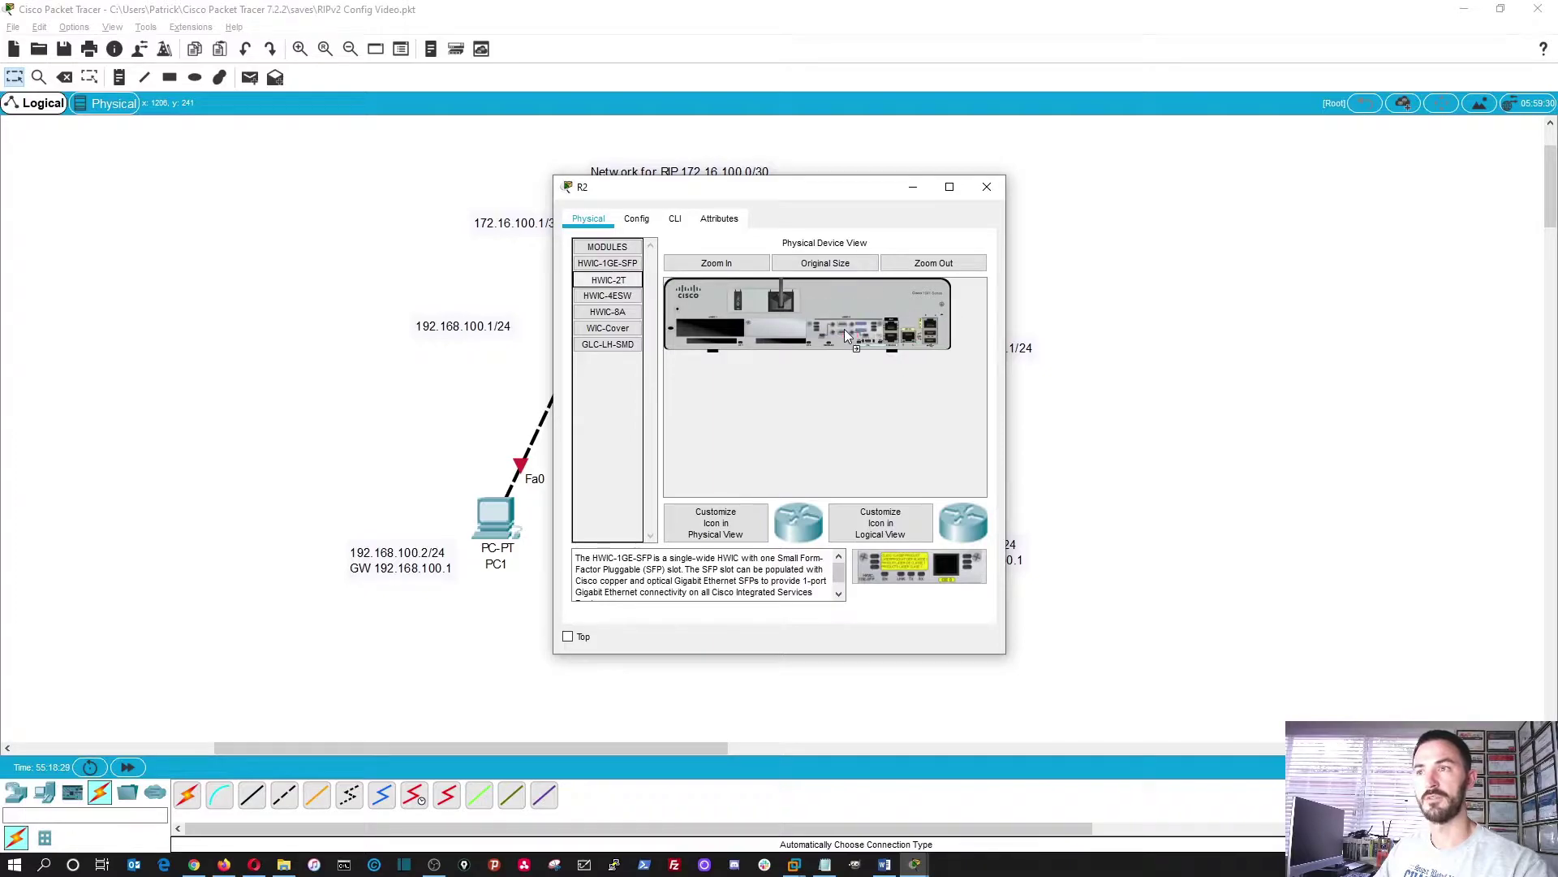
click(739, 297)
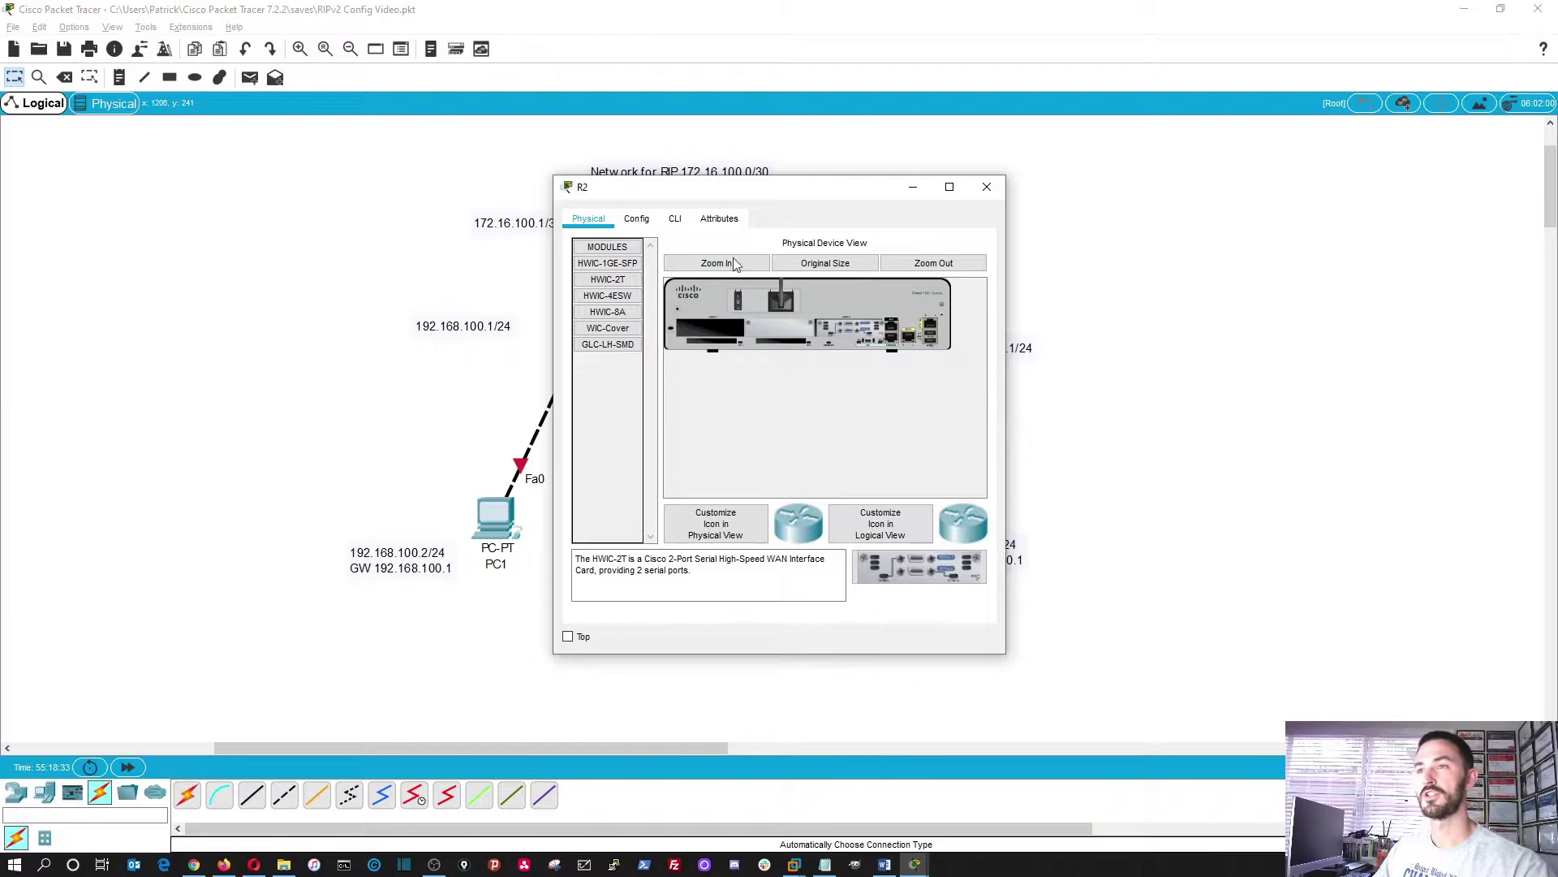
click(674, 218)
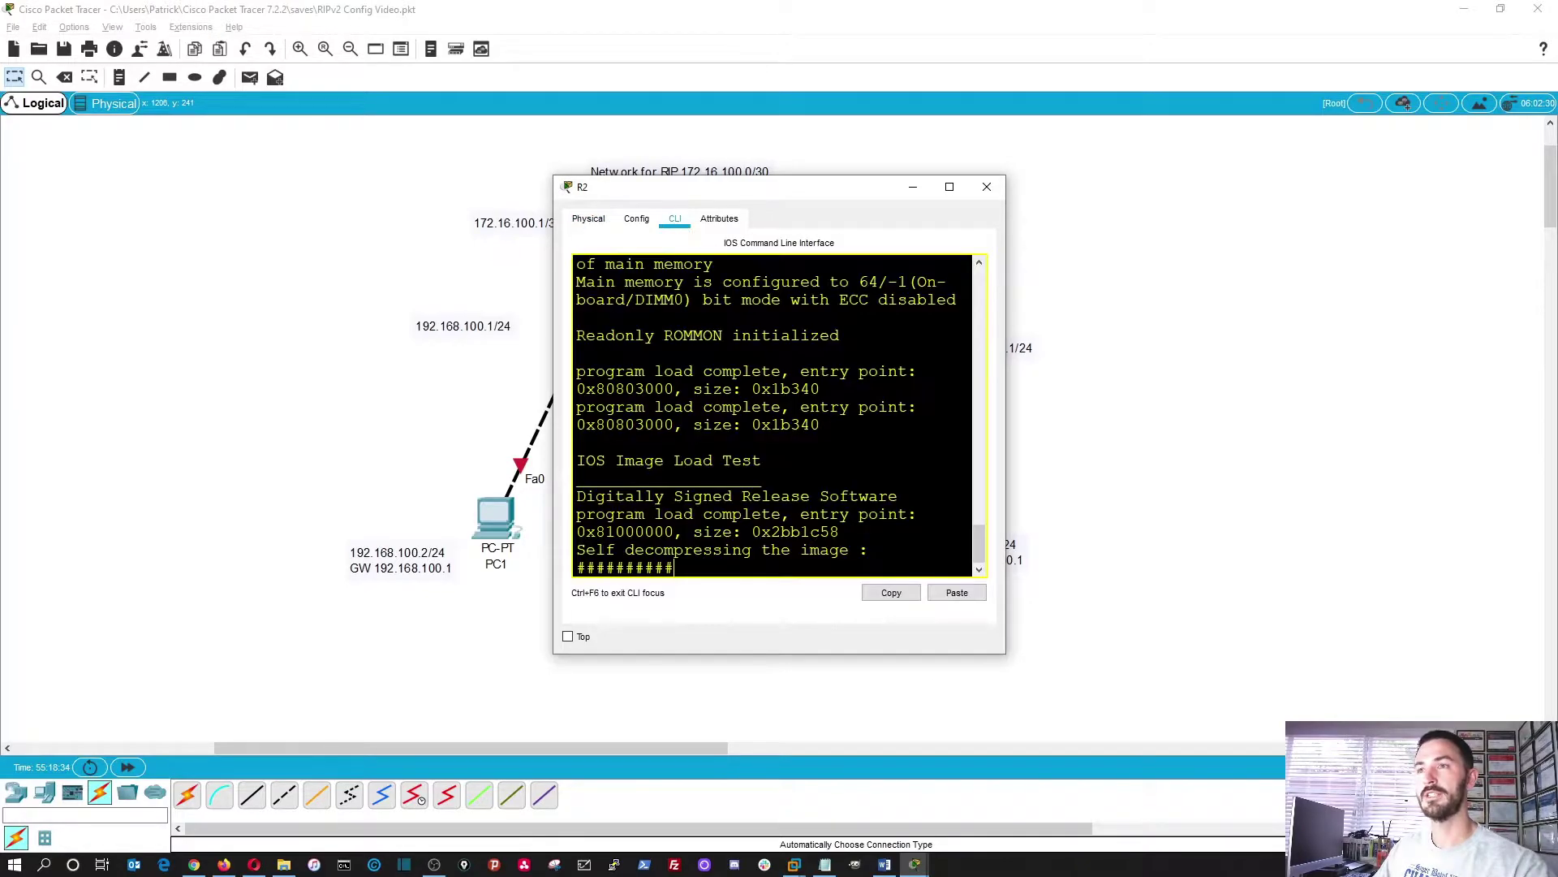
click(994, 191)
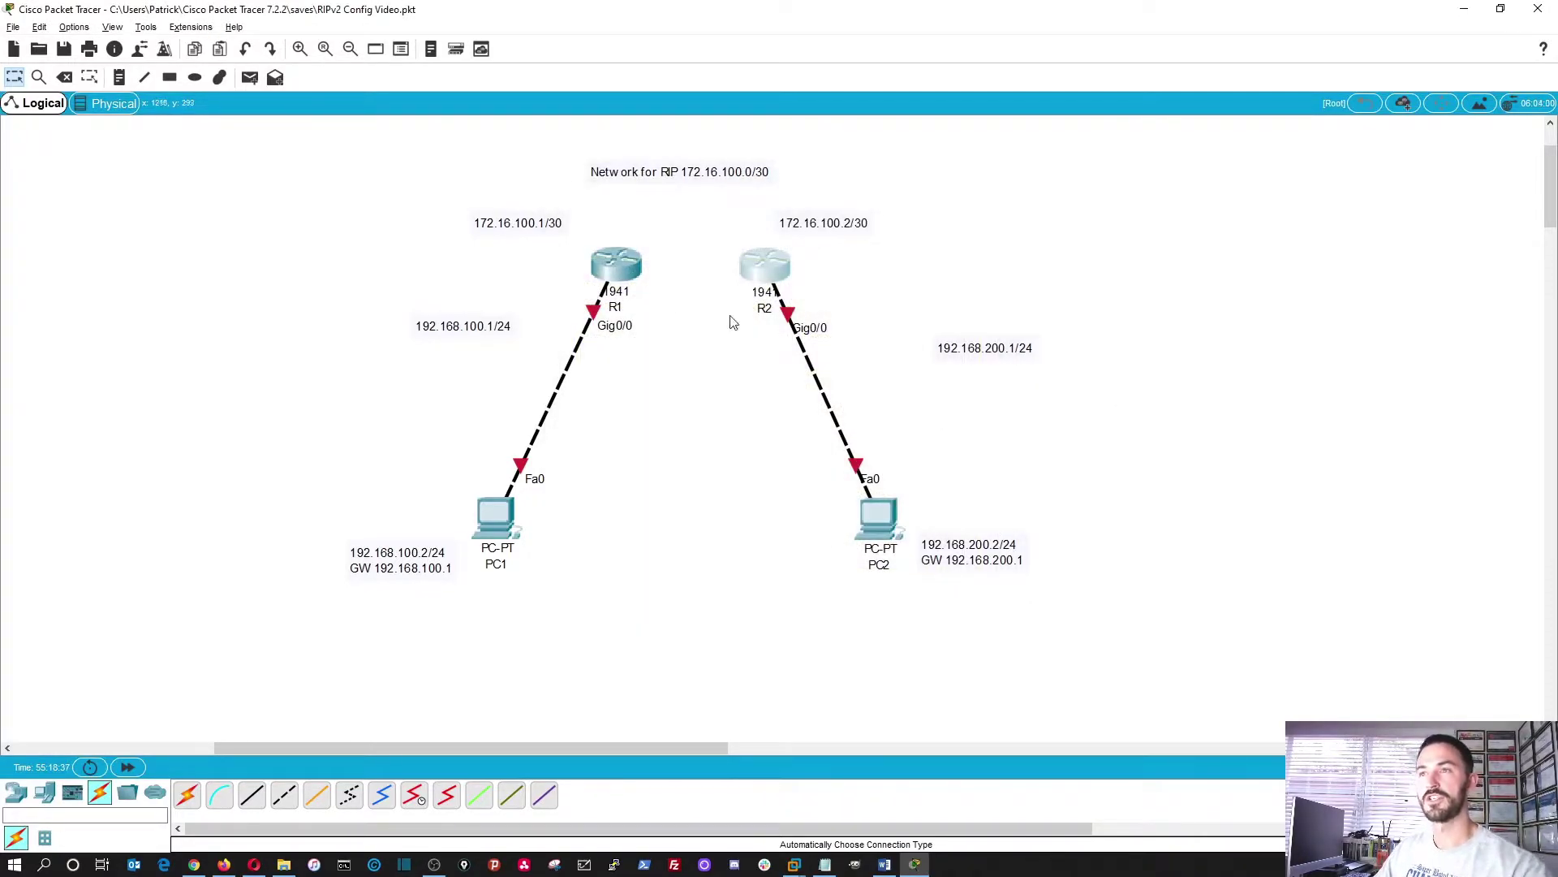
- Connect R1 Se0/0/0 to R2 Se0/0/0 with an automatic serial link and move the routers apart
drag(617, 268, 615, 269)
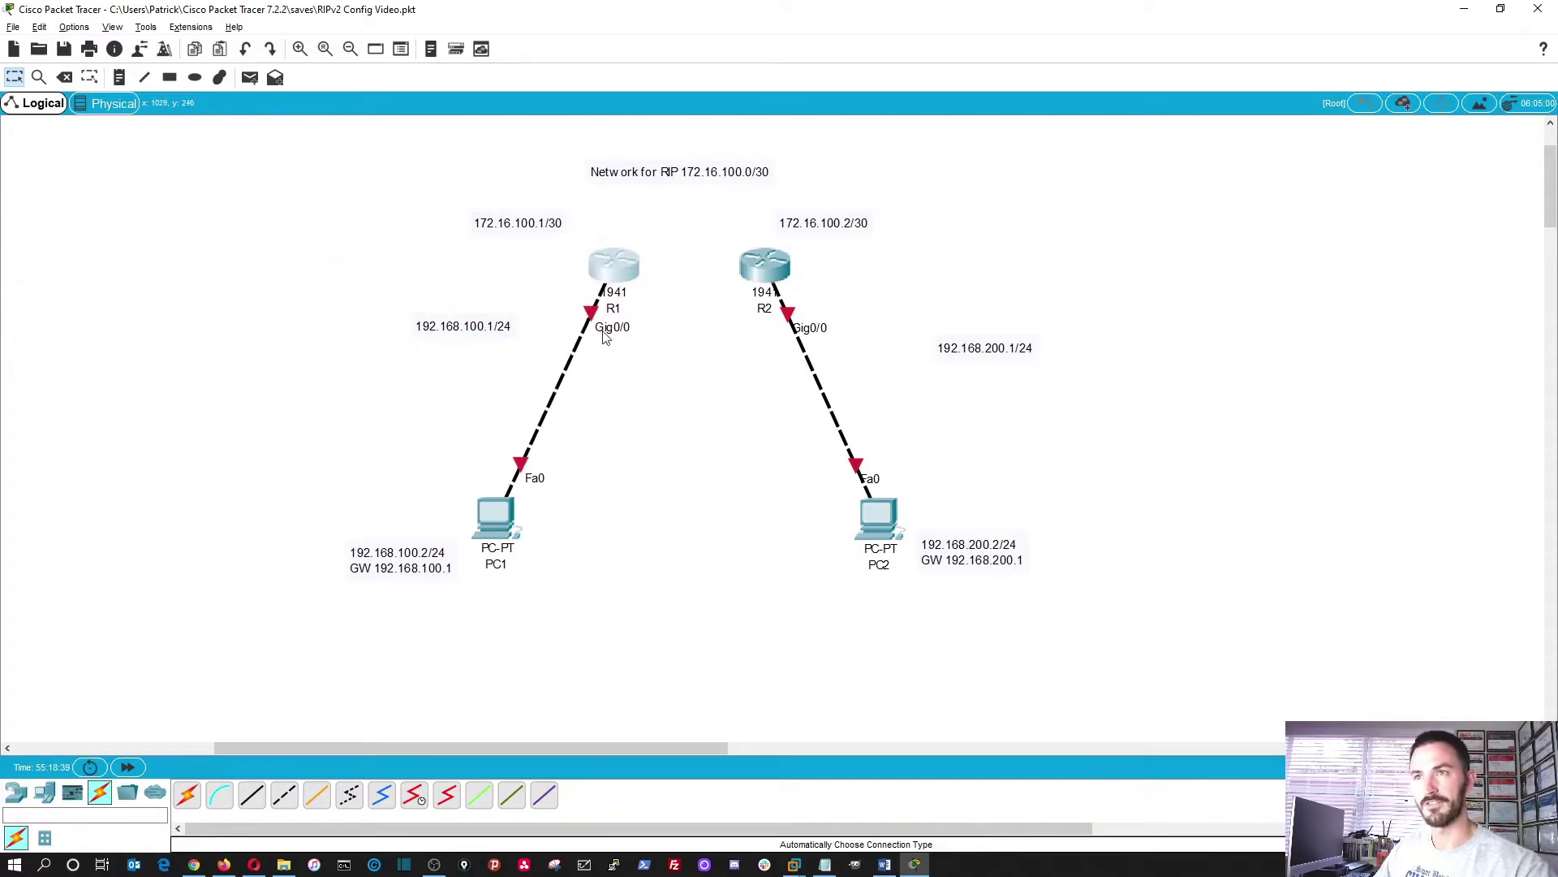
click(414, 868)
click(187, 795)
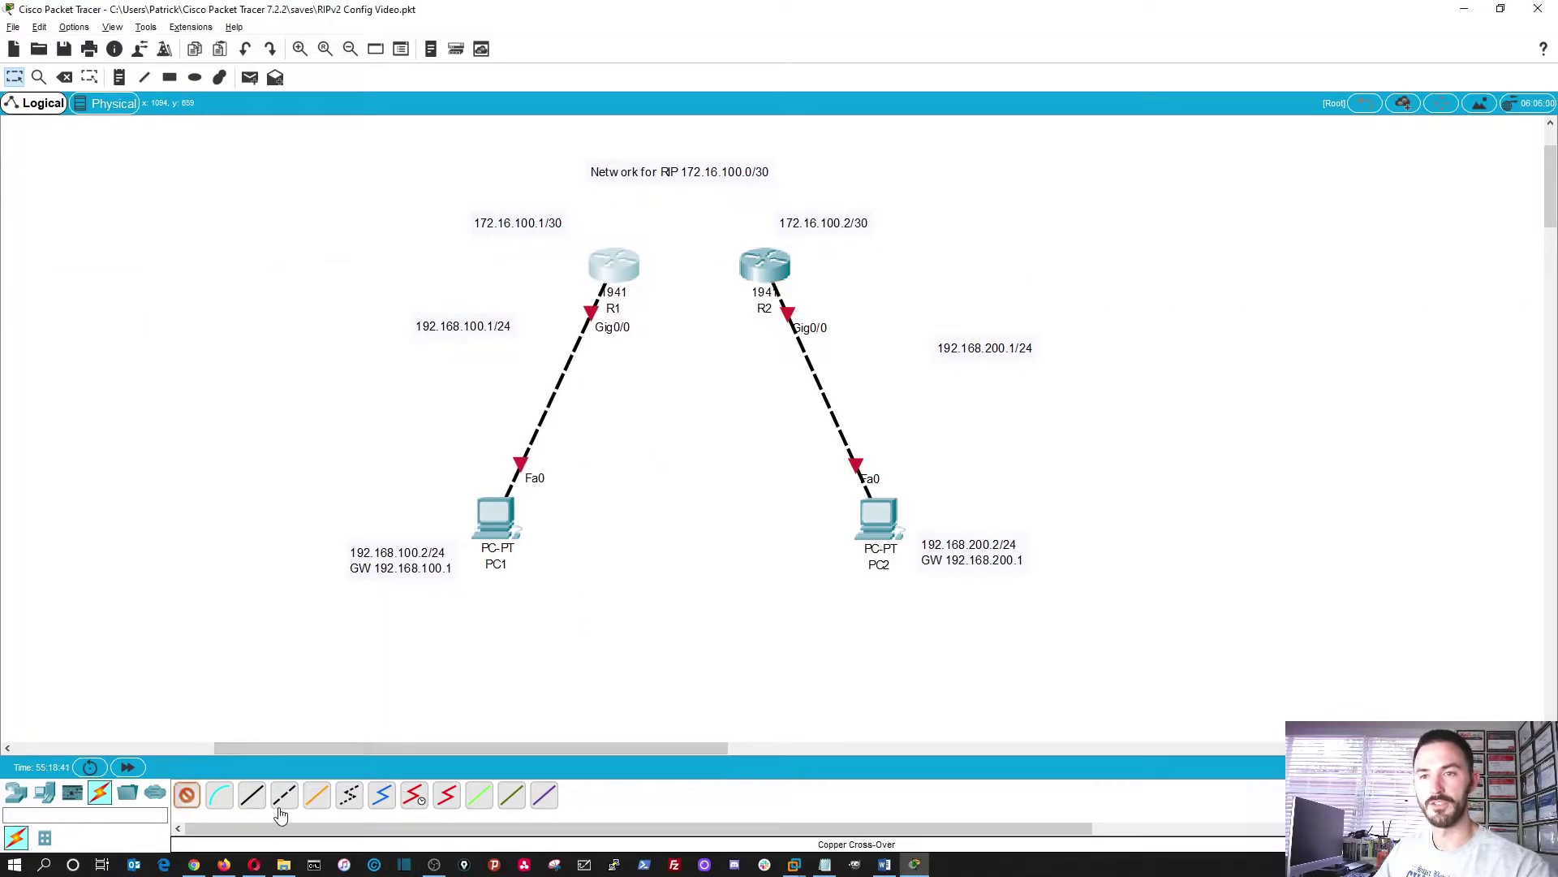
click(611, 267)
click(761, 268)
drag(614, 264, 594, 265)
drag(767, 280, 821, 280)
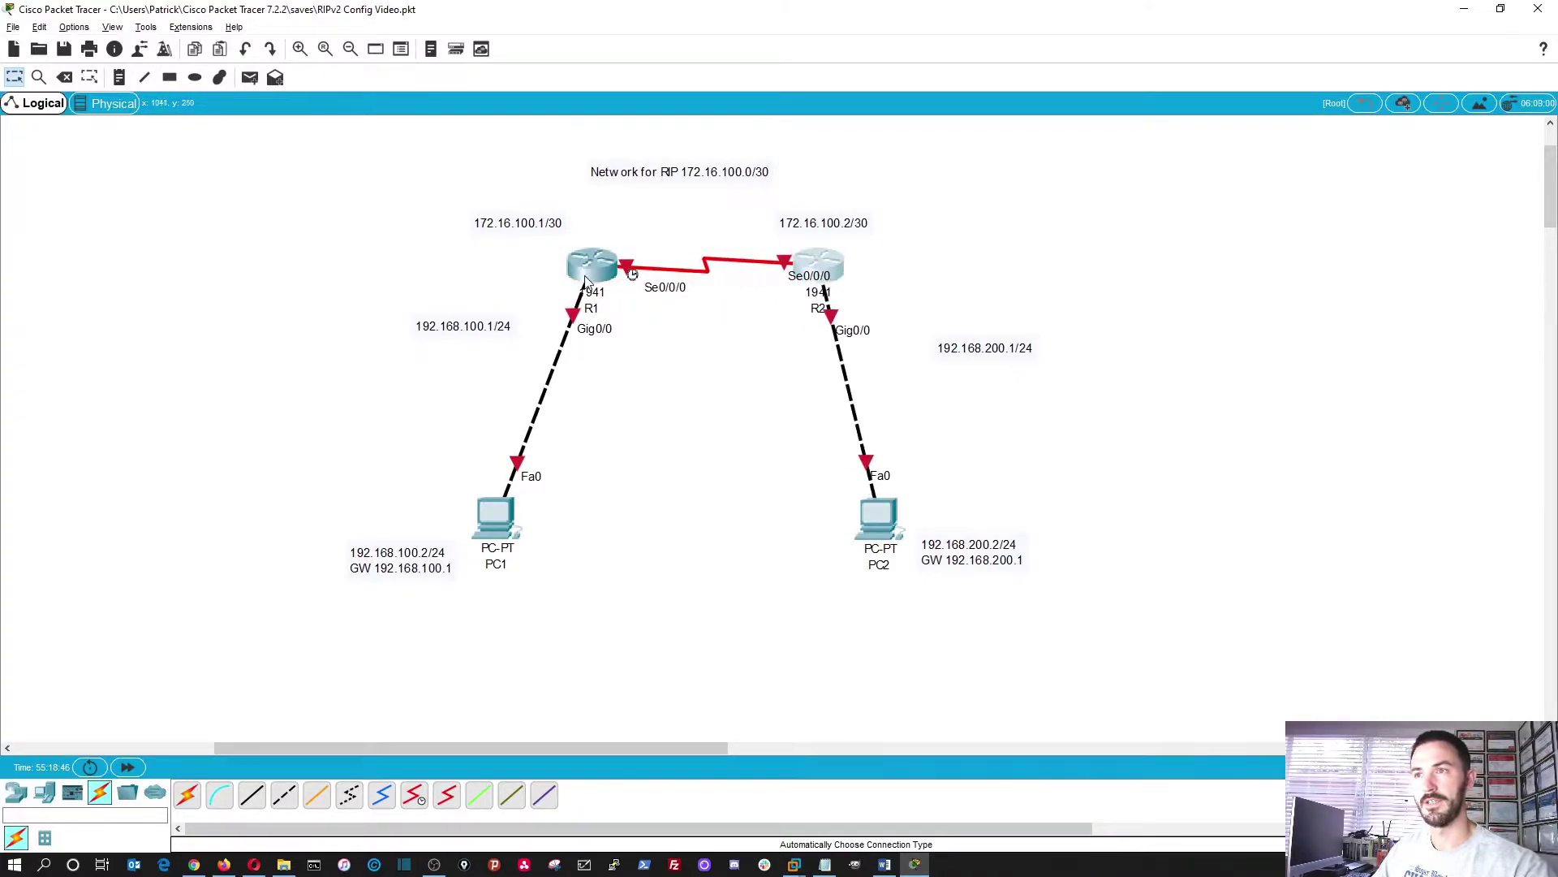
drag(595, 272, 570, 272)
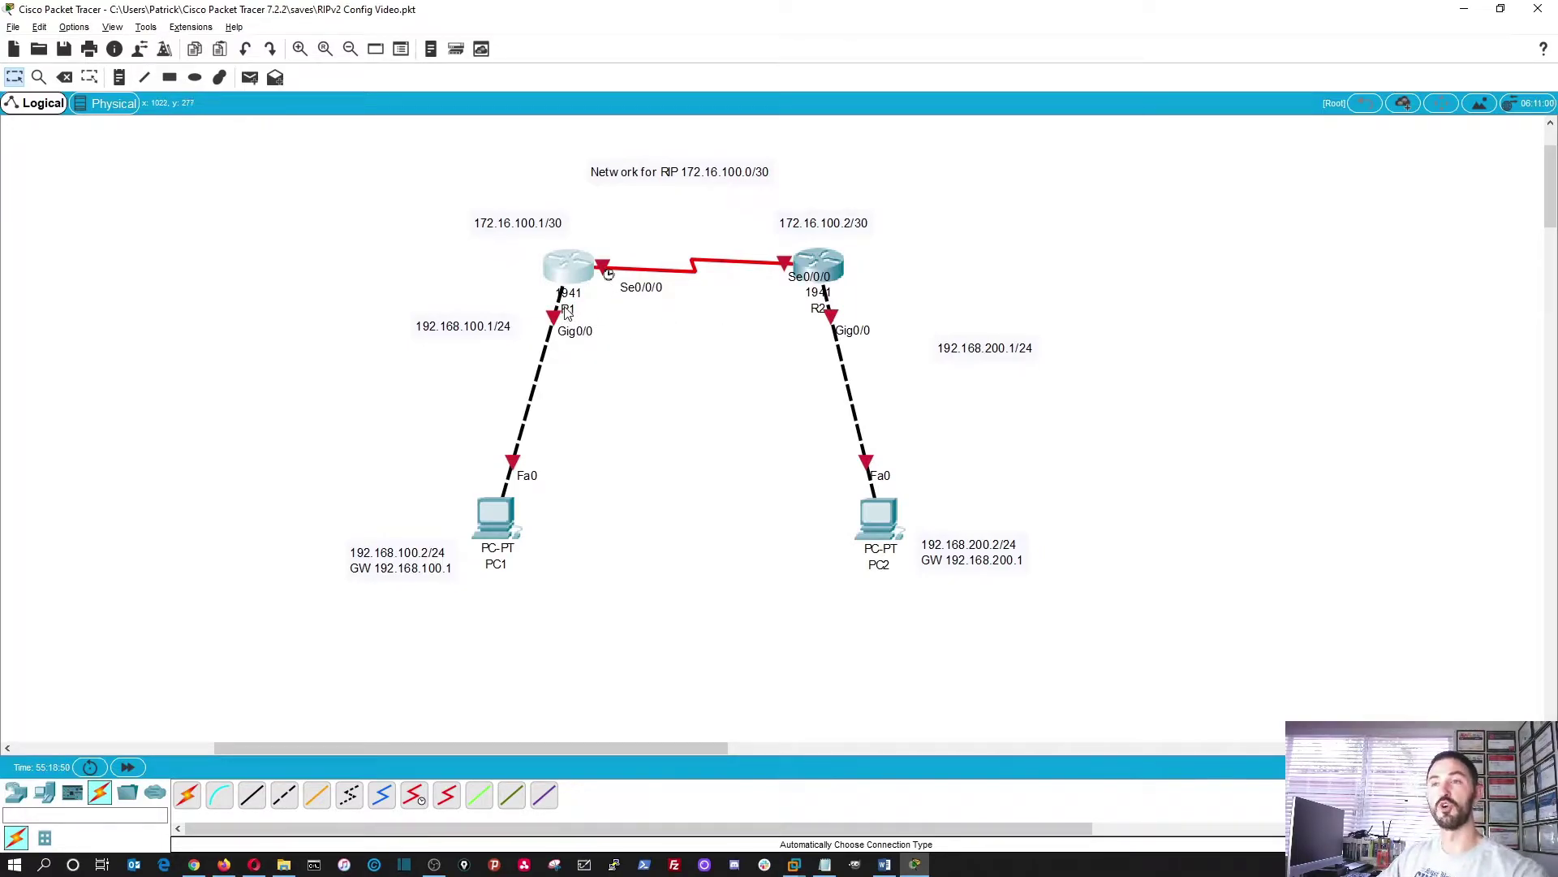
- On R1's CLI, answer 'no' to setup and run 'show ip interface brief', showing Serial0/0/0 and 0/1 unassigned and down
click(568, 268)
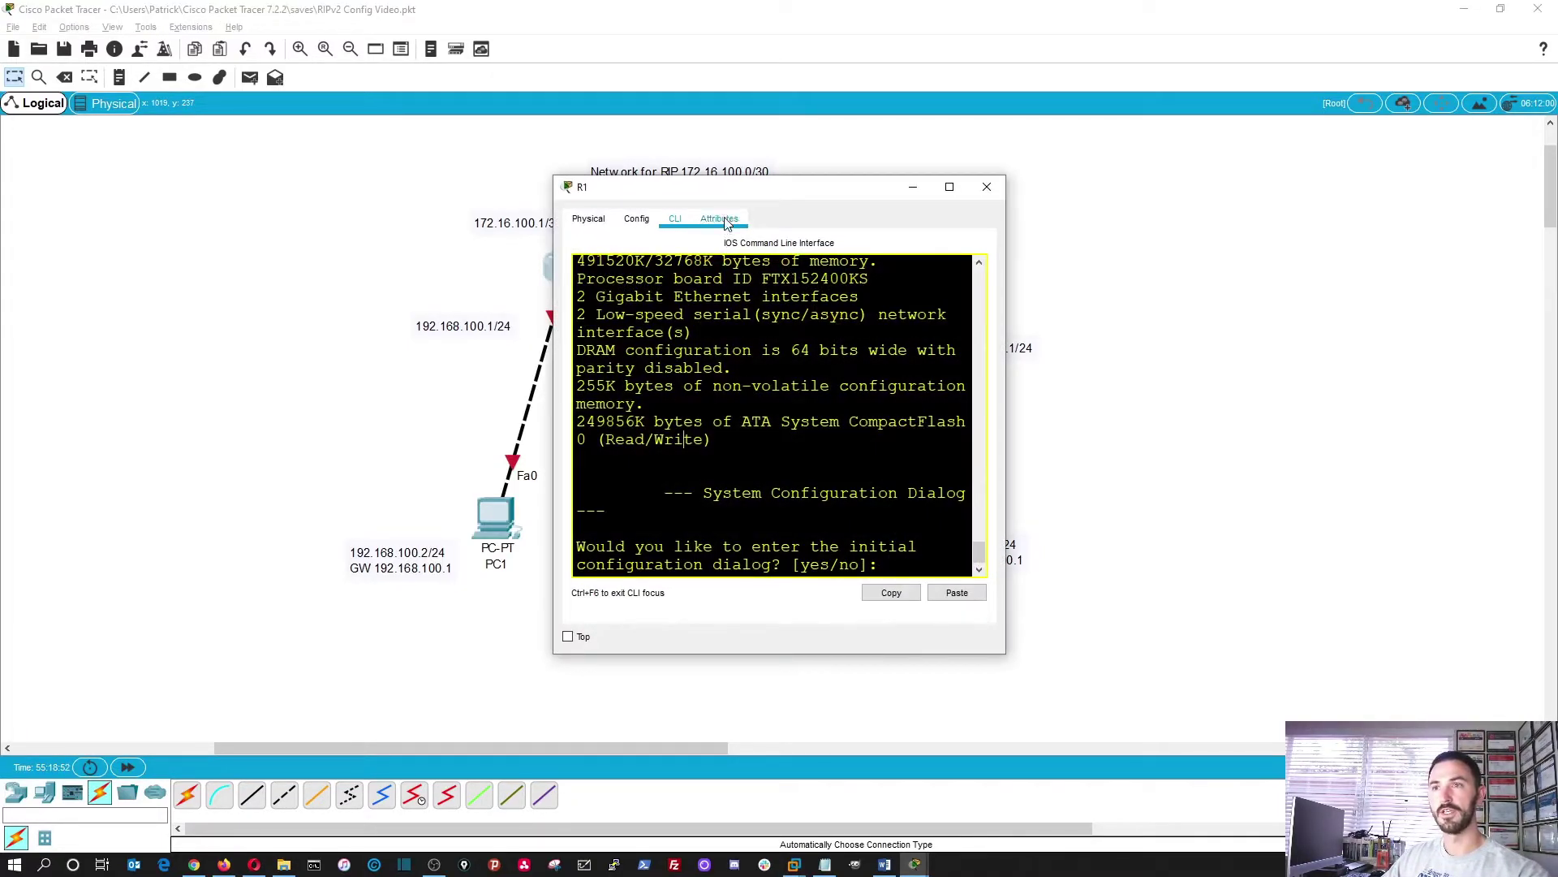
key(super+Left)
key(Escape)
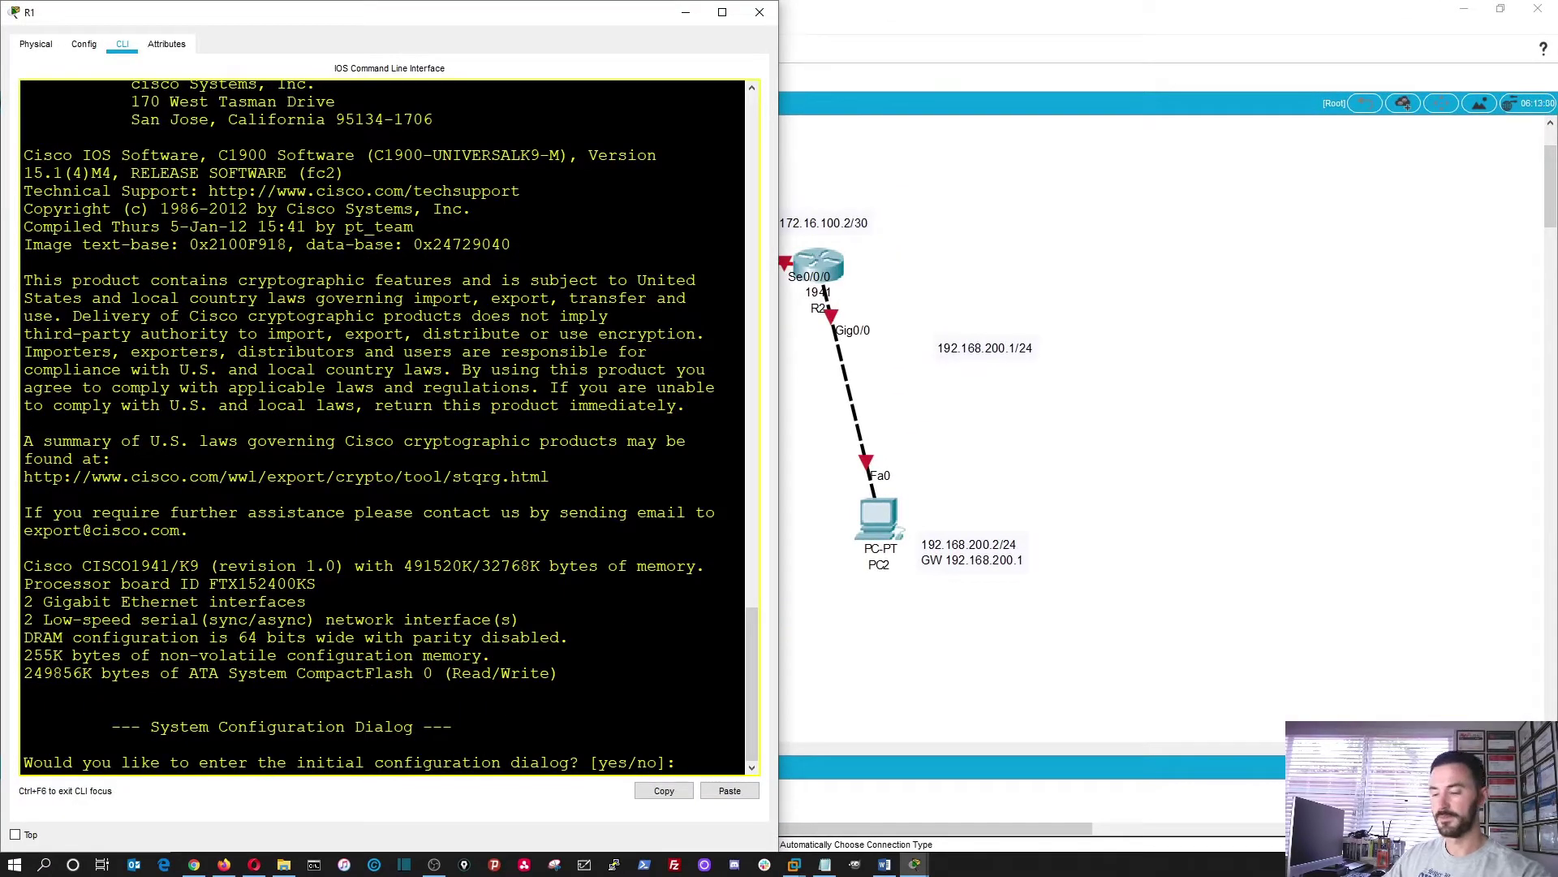
text(no)
key(Return)
key(Return)
key(Return)
key(Return)
text(show)
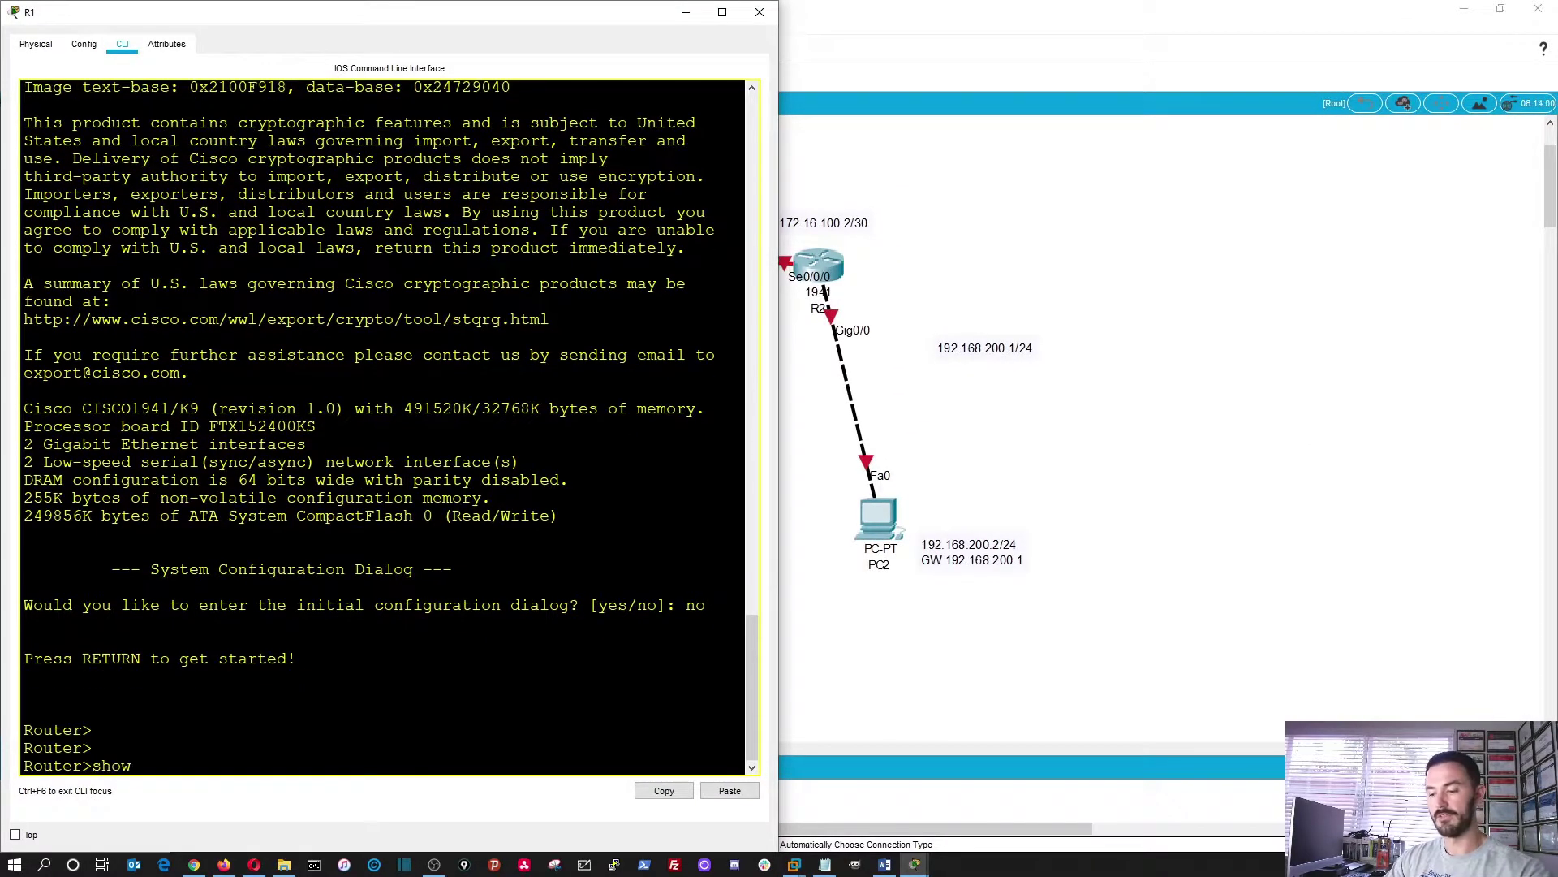
text( ip inter br)
key(Return)
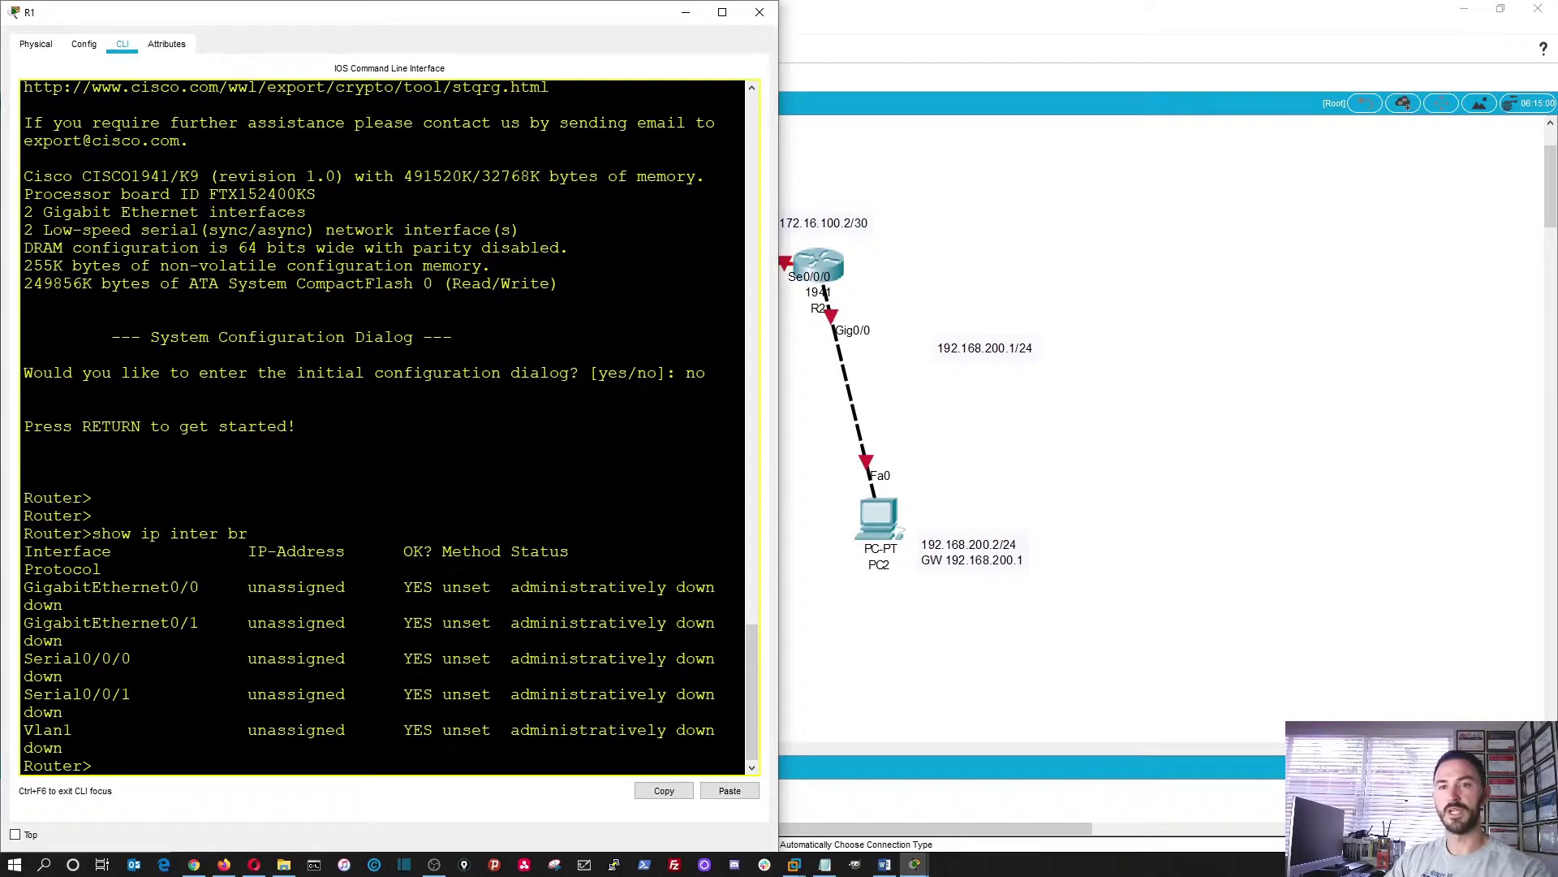
drag(779, 558, 877, 560)
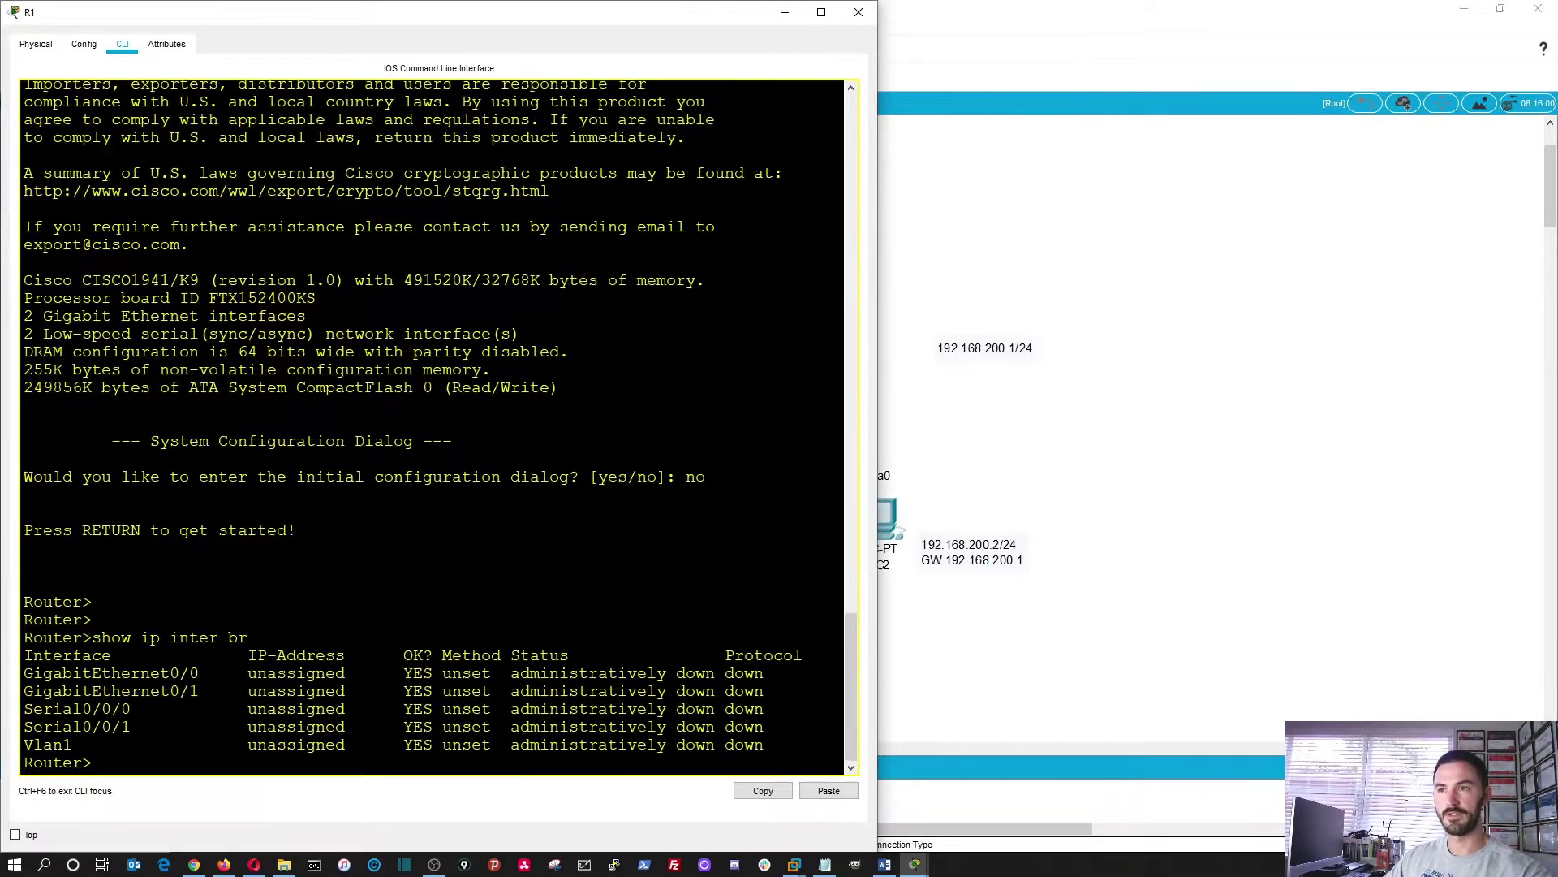
click(858, 12)
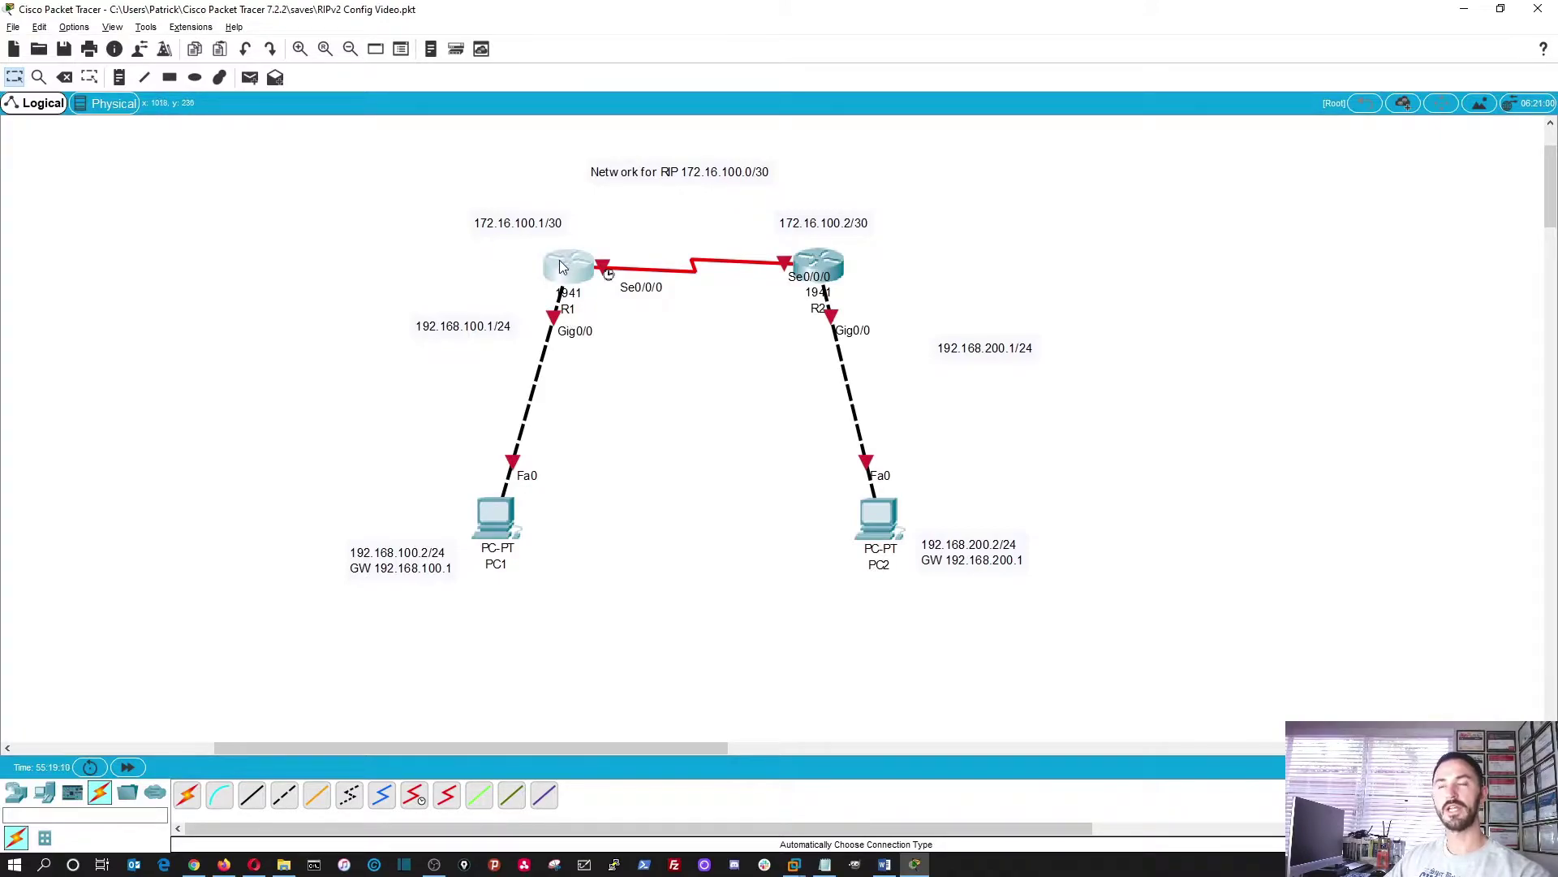
- Reopen R1's console and dock it on the left half beside the maximized topology window
mouse_move(562, 267)
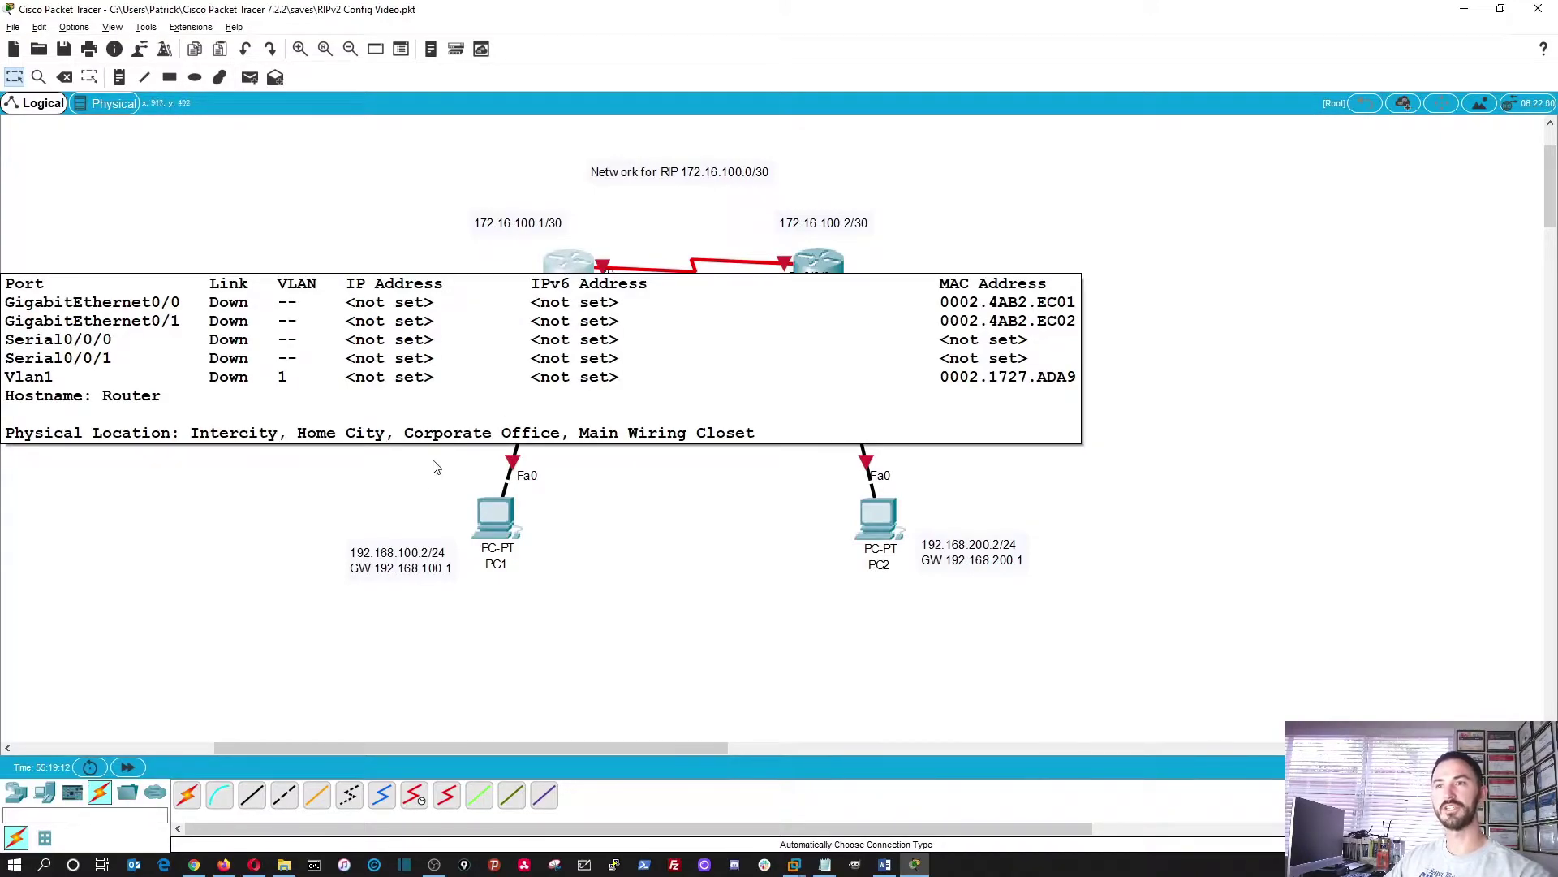
click(571, 270)
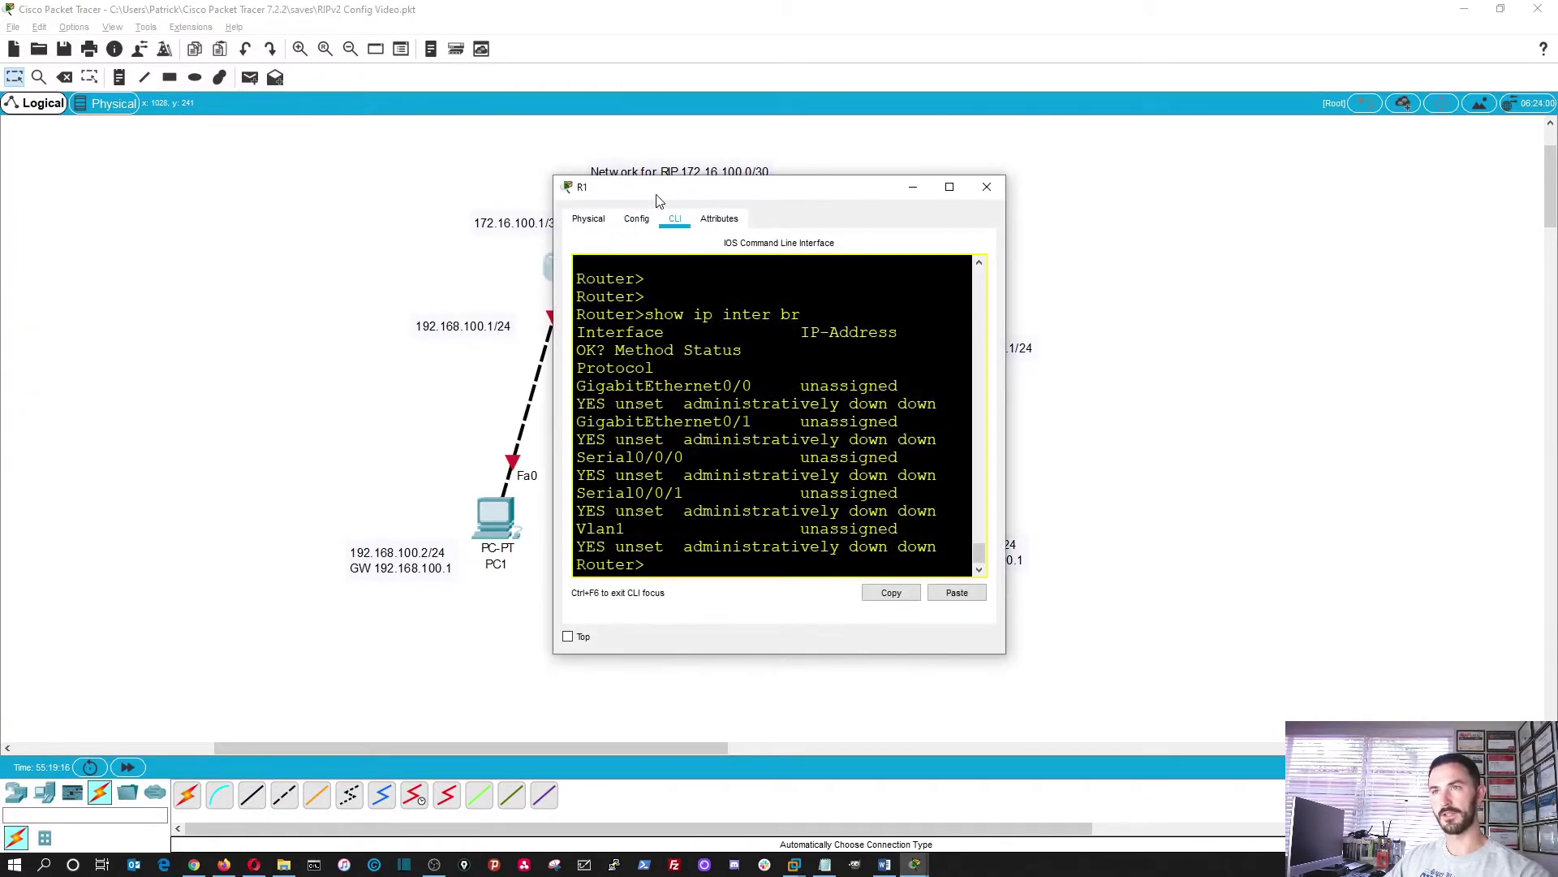
drag(662, 195, 3, 198)
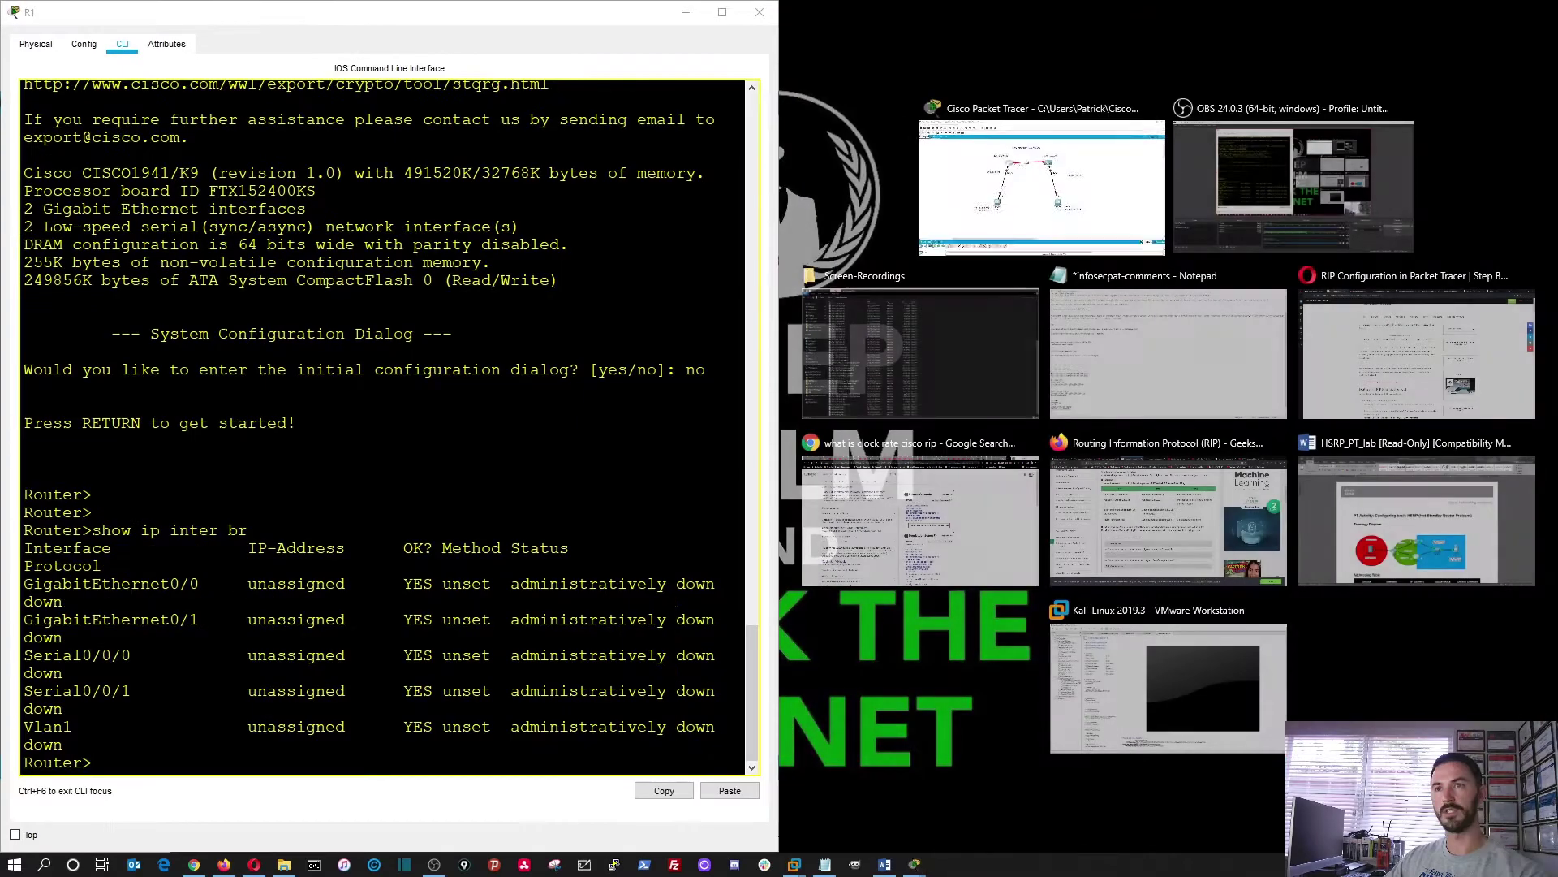
click(925, 122)
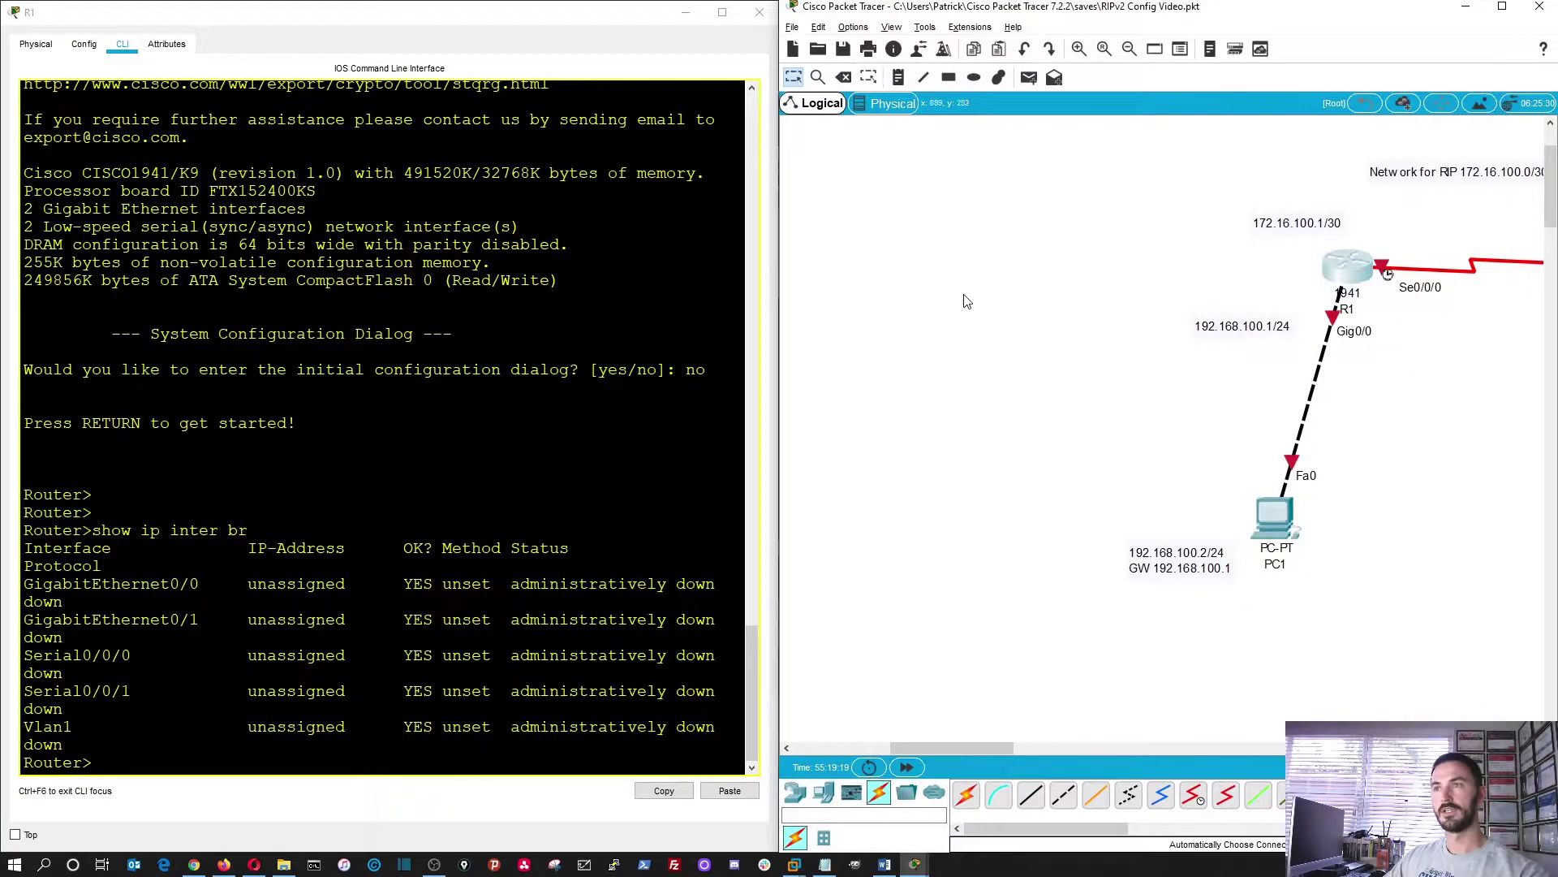
double_click(984, 15)
click(1070, 54)
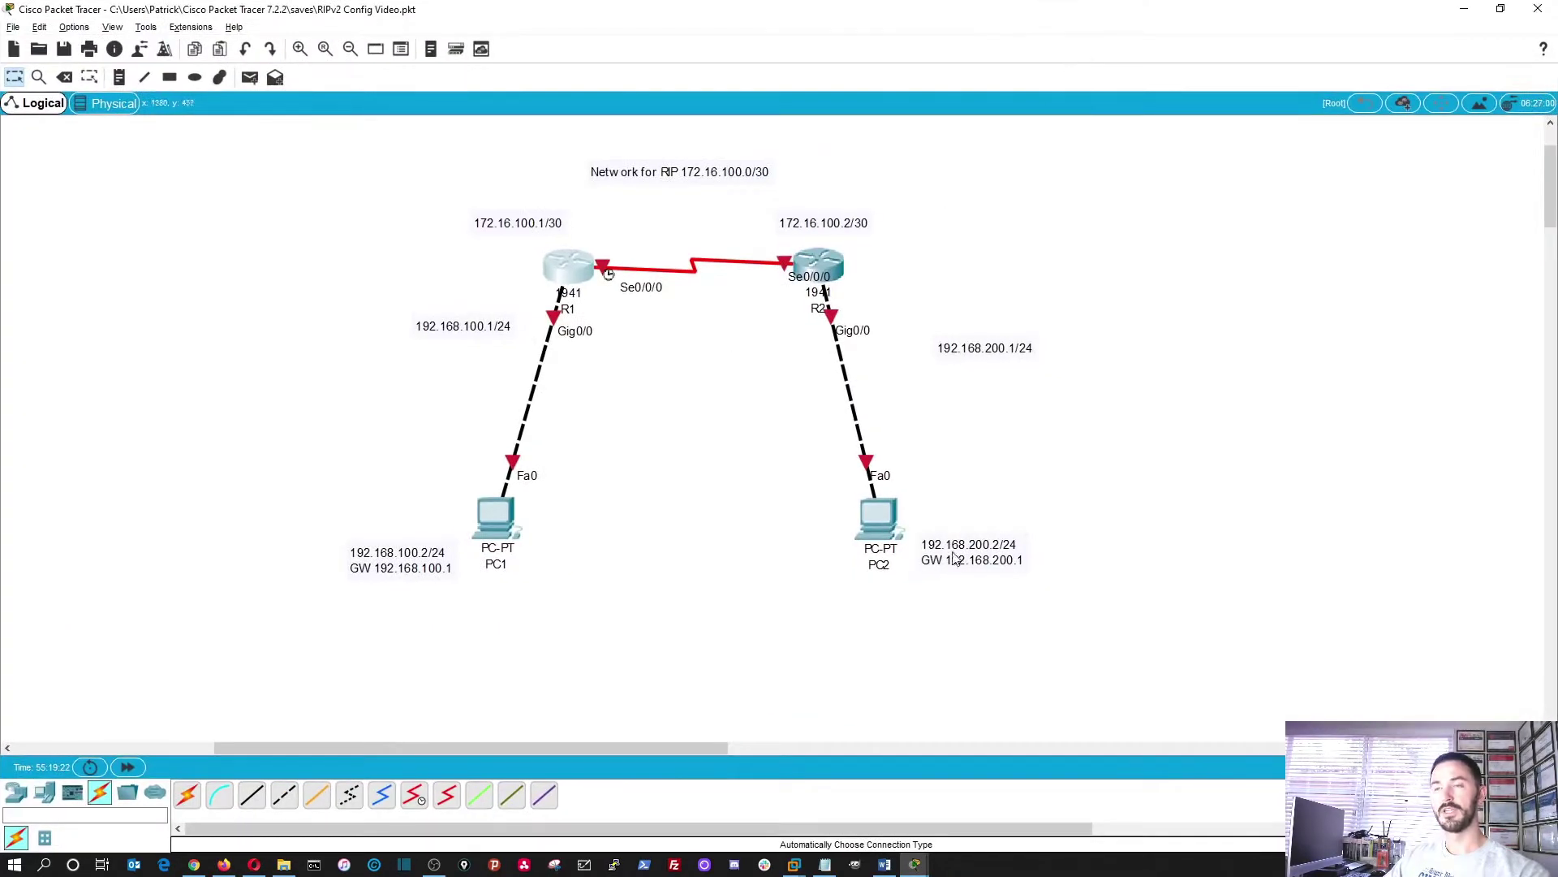
- Shift the whole topology to the right, then bring R1's console forward and widen it
drag(1210, 652, 307, 170)
drag(529, 239, 995, 255)
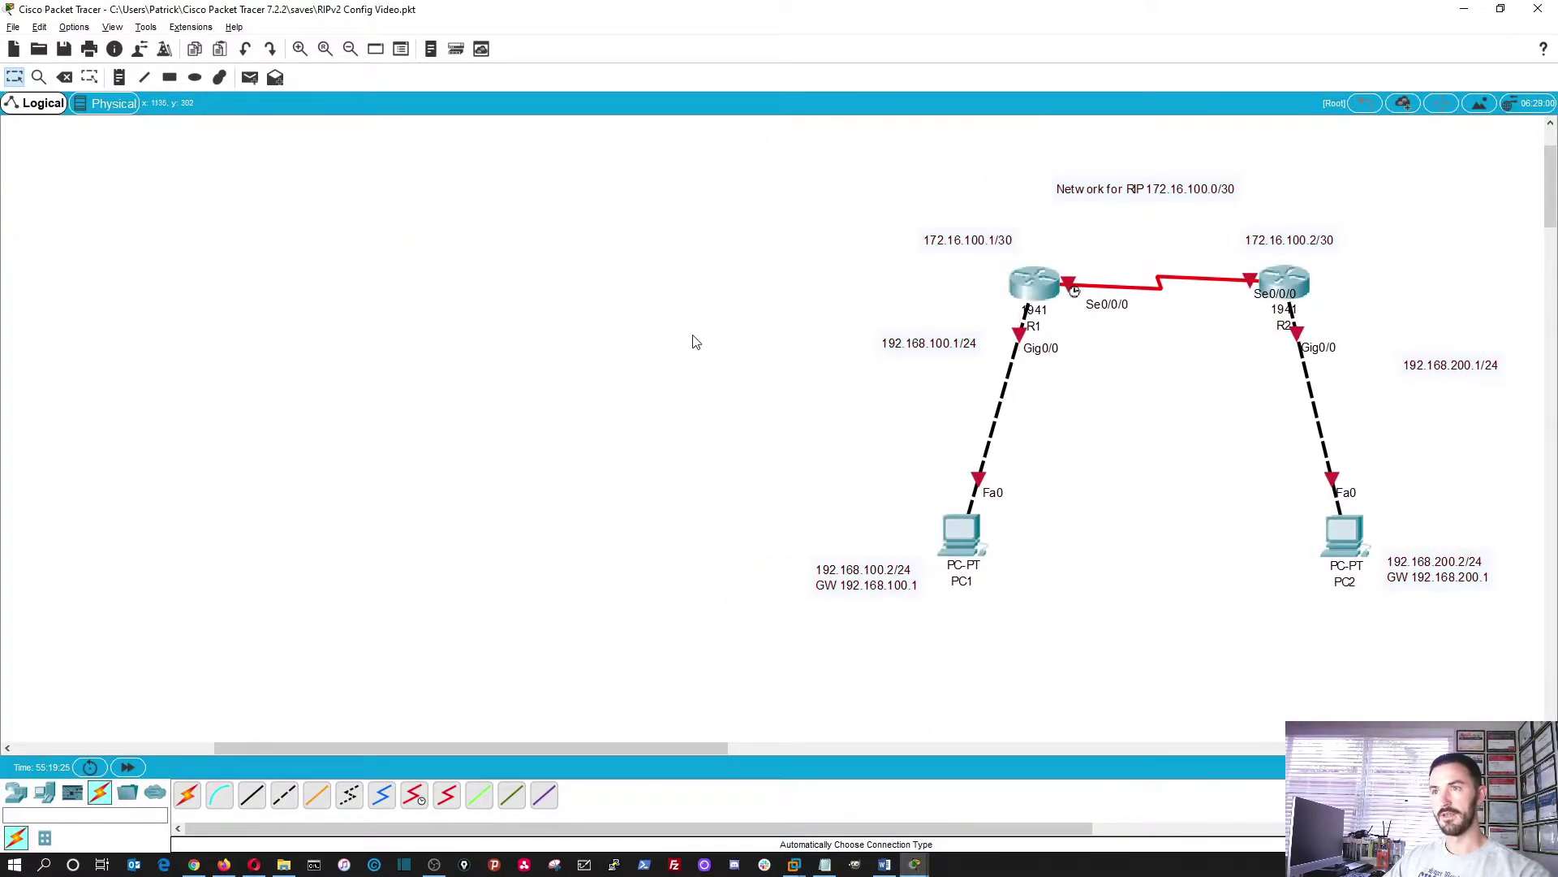
click(916, 864)
click(1001, 796)
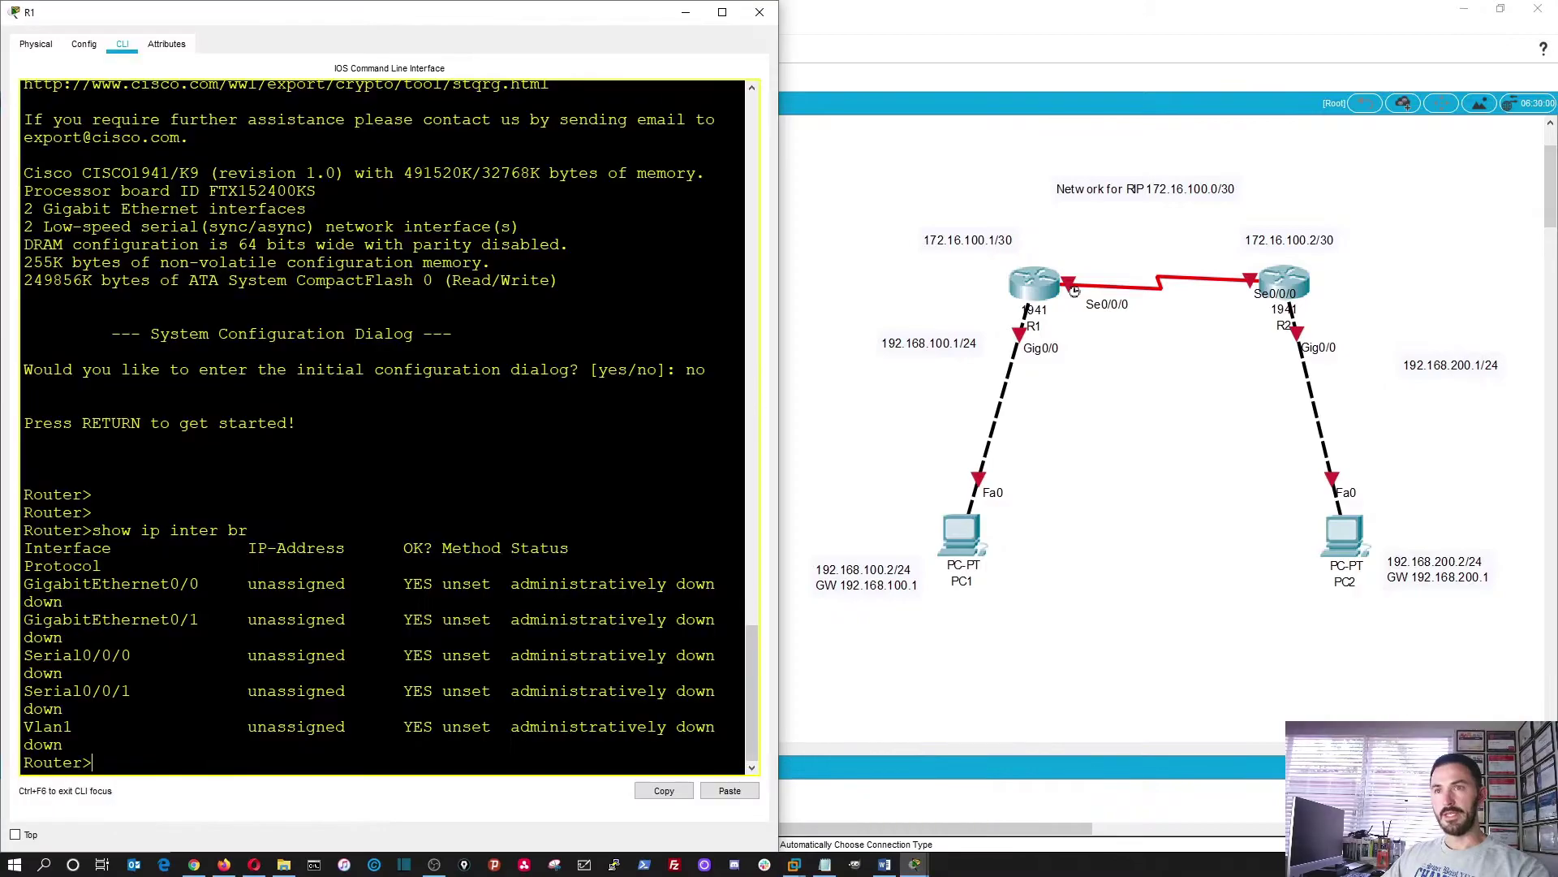
drag(783, 505, 906, 511)
- On R1, enter privileged EXEC mode with en, then global configuration mode with configure terminal
key(Return)
key(Return)
key(Return)
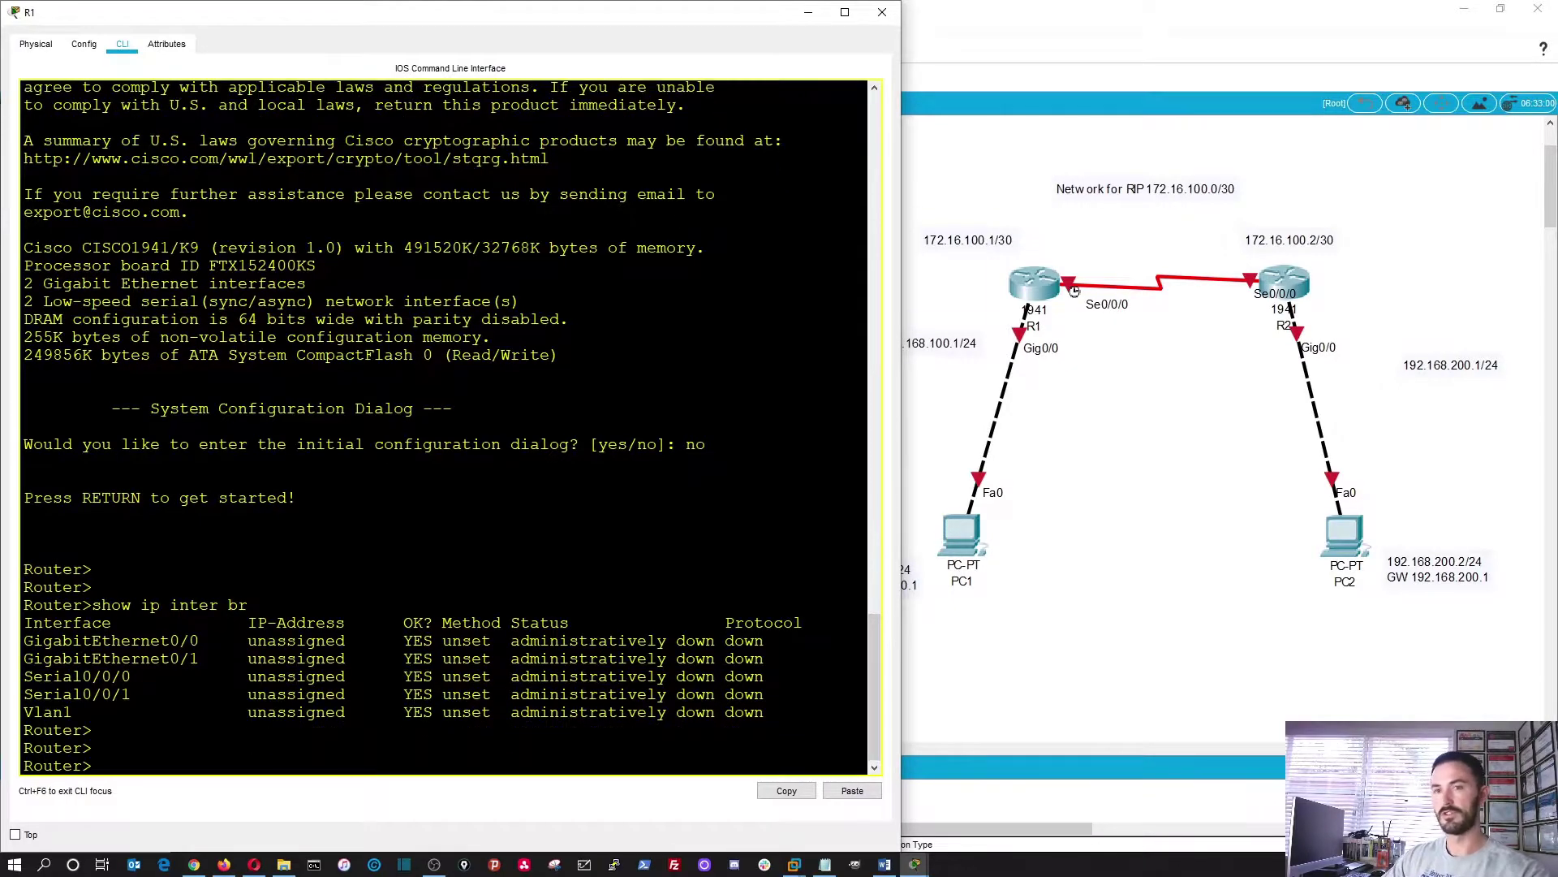
text(en)
key(Return)
key(Return)
key(Return)
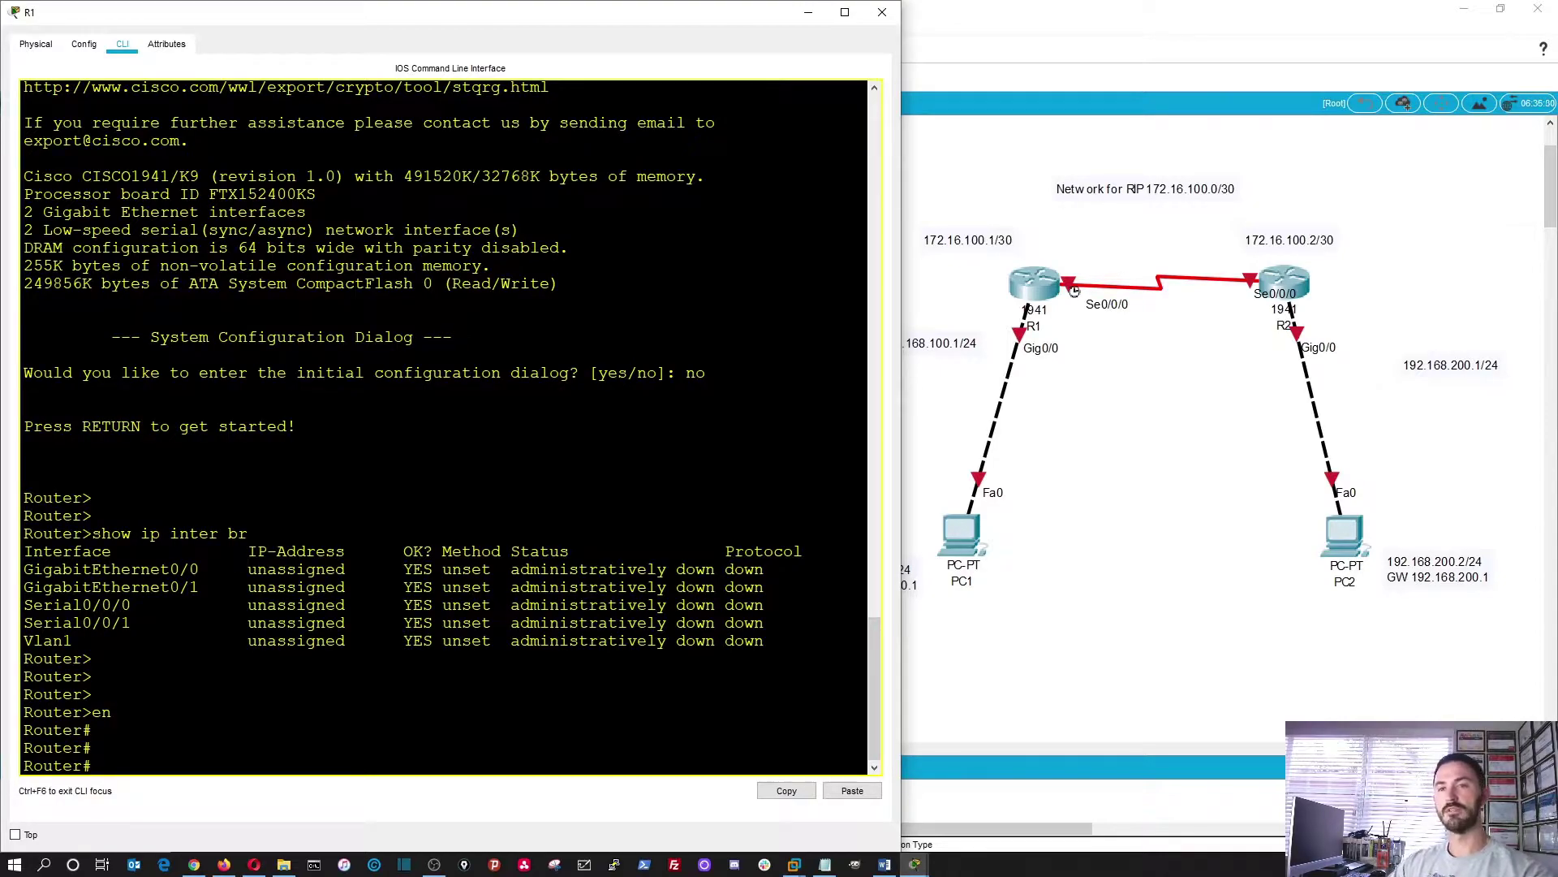
text(config)
key(BackSpace)
key(BackSpace)
key(BackSpace)
key(BackSpace)
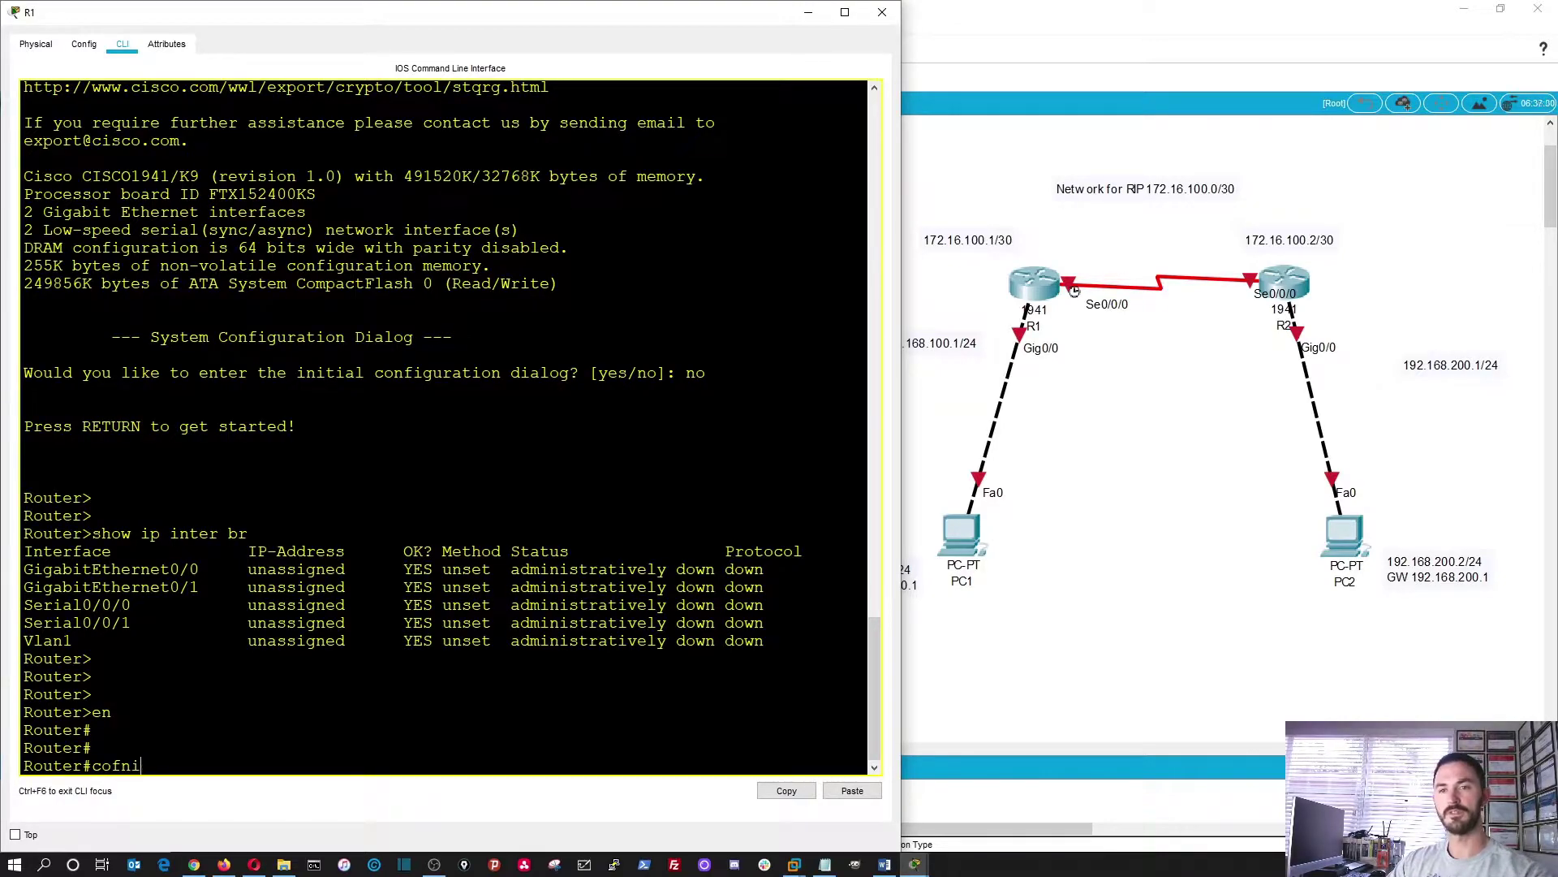
text(bn)
key(BackSpace)
key(BackSpace)
text(nfig)
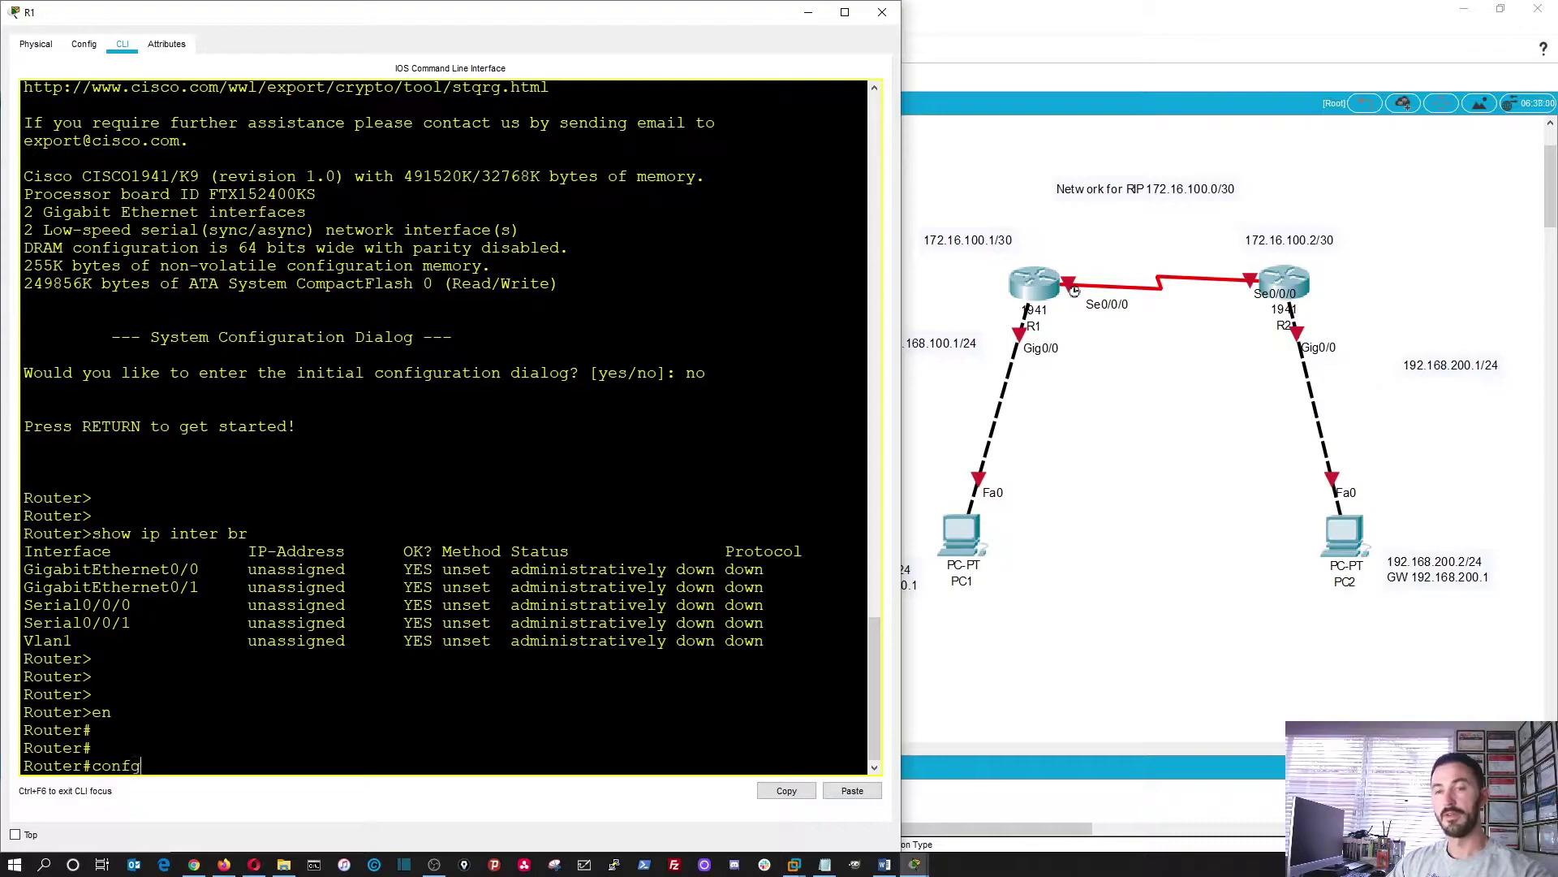
key(Tab)
text(t)
key(Tab)
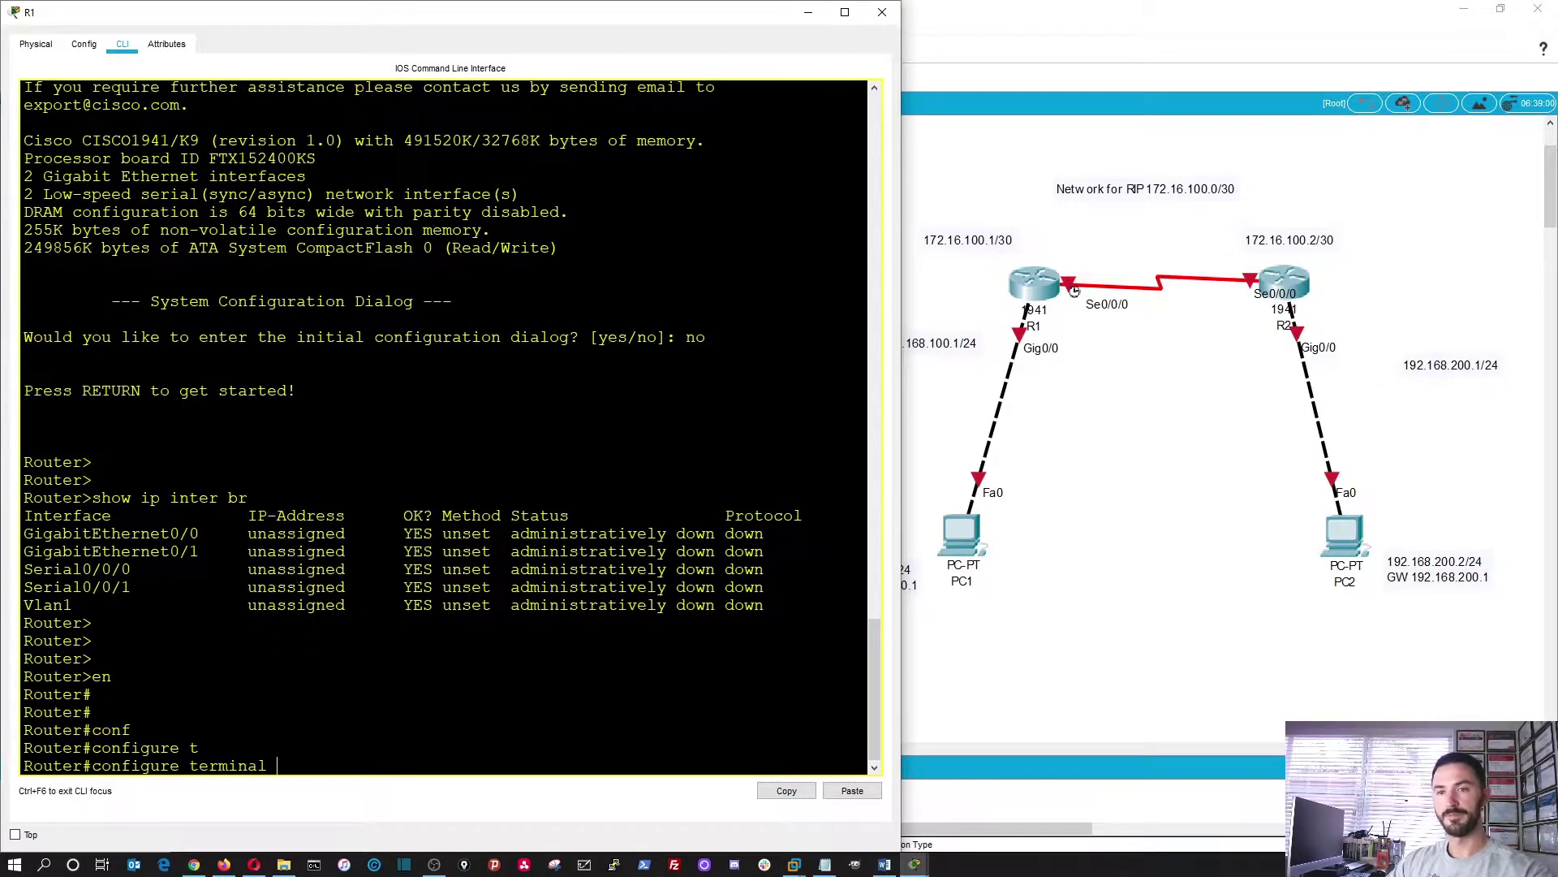
key(Return)
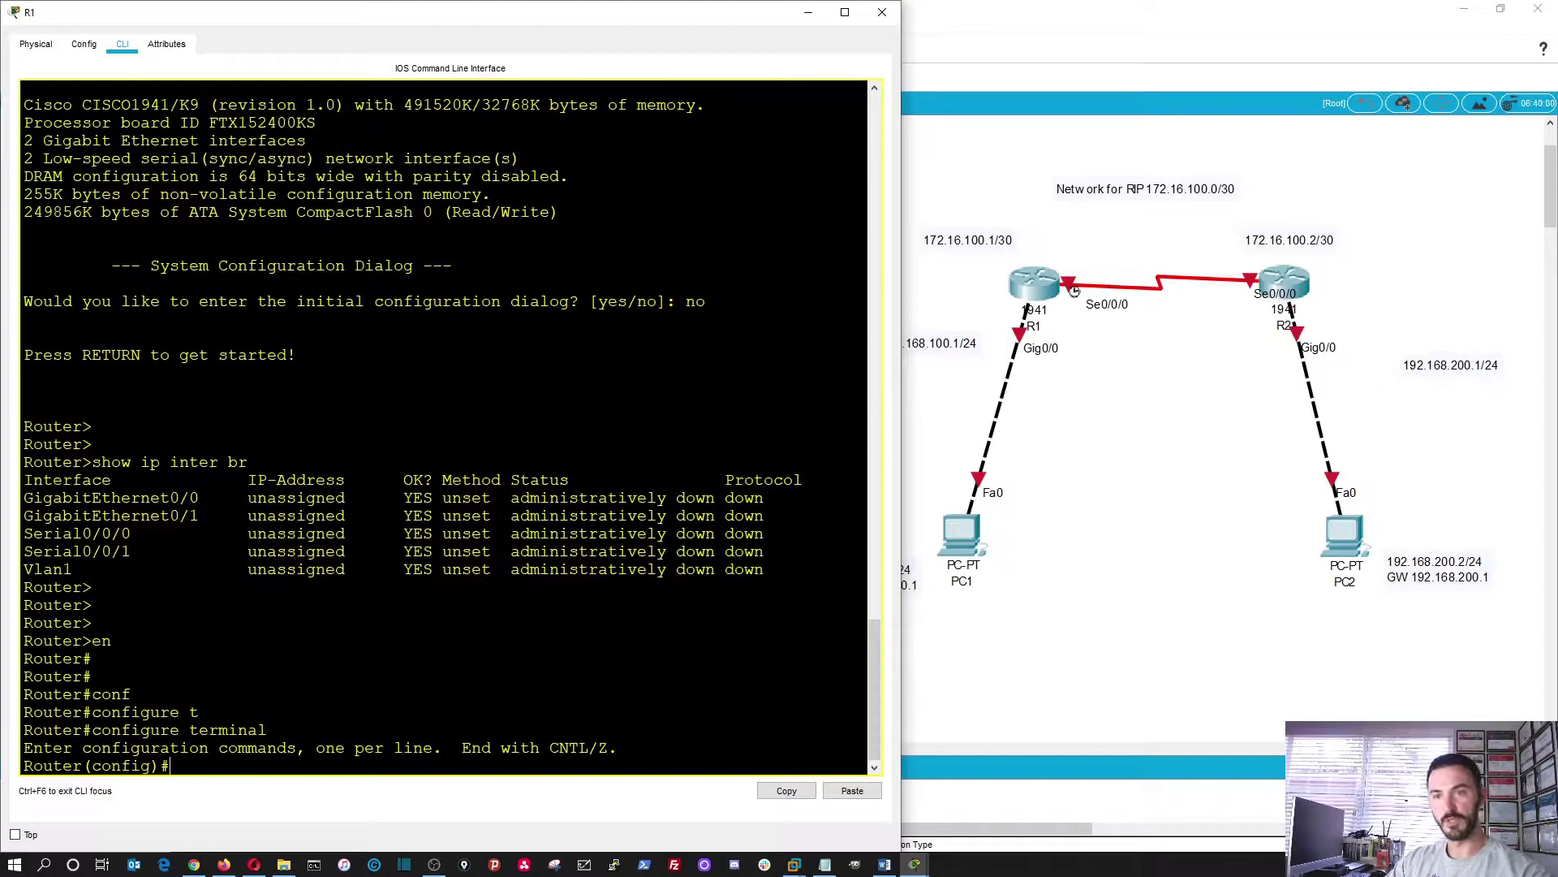
- Select GigabitEthernet0/0 and assign it the address 192.168.100.1/24
text(ing)
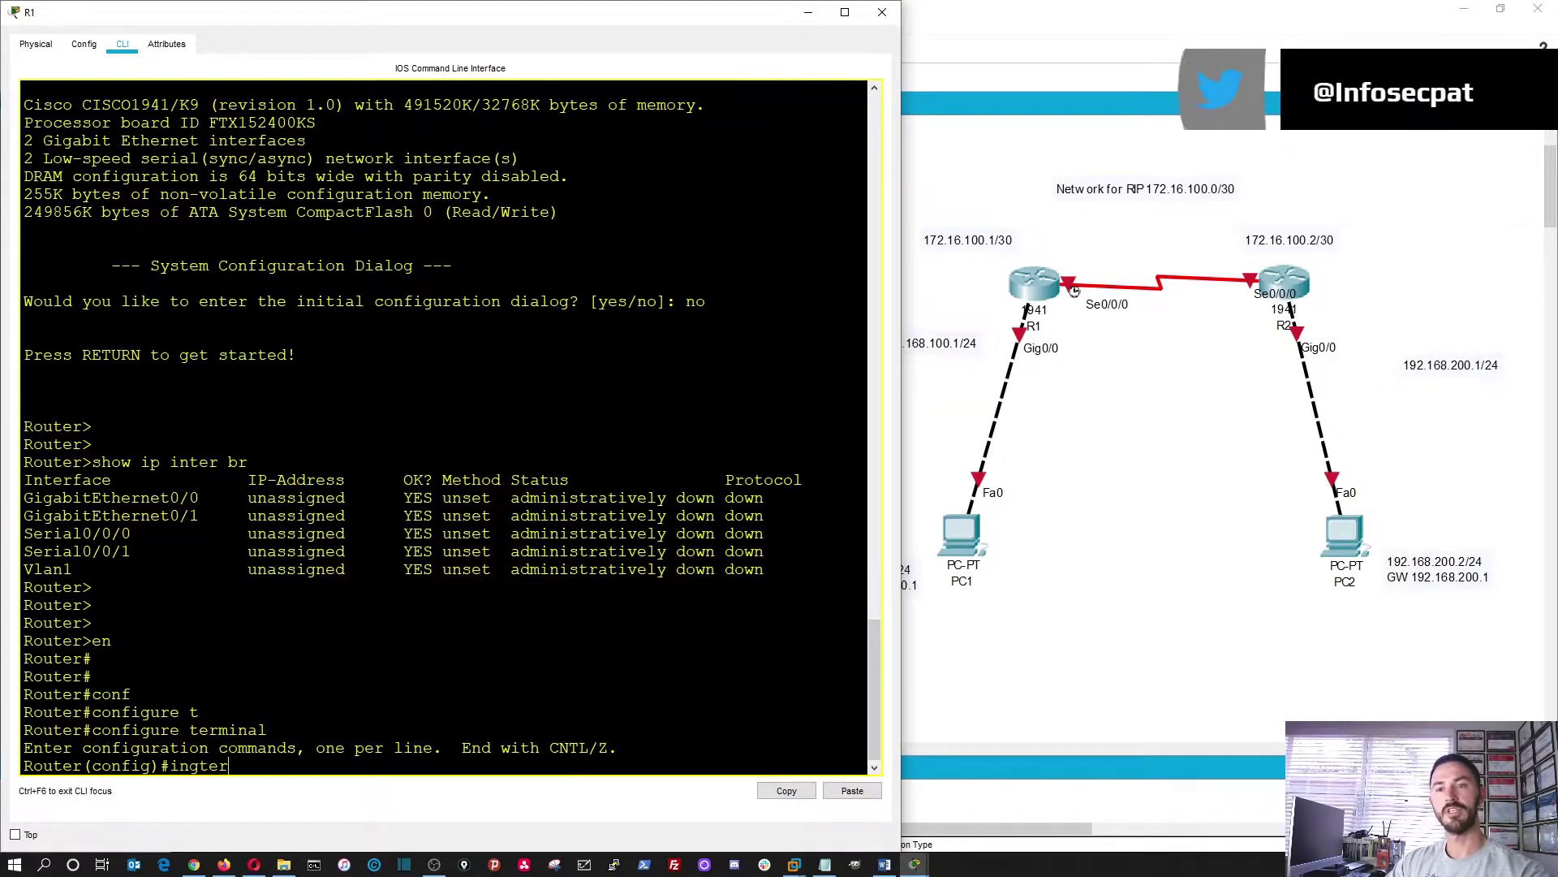
key(Tab)
text(gig)
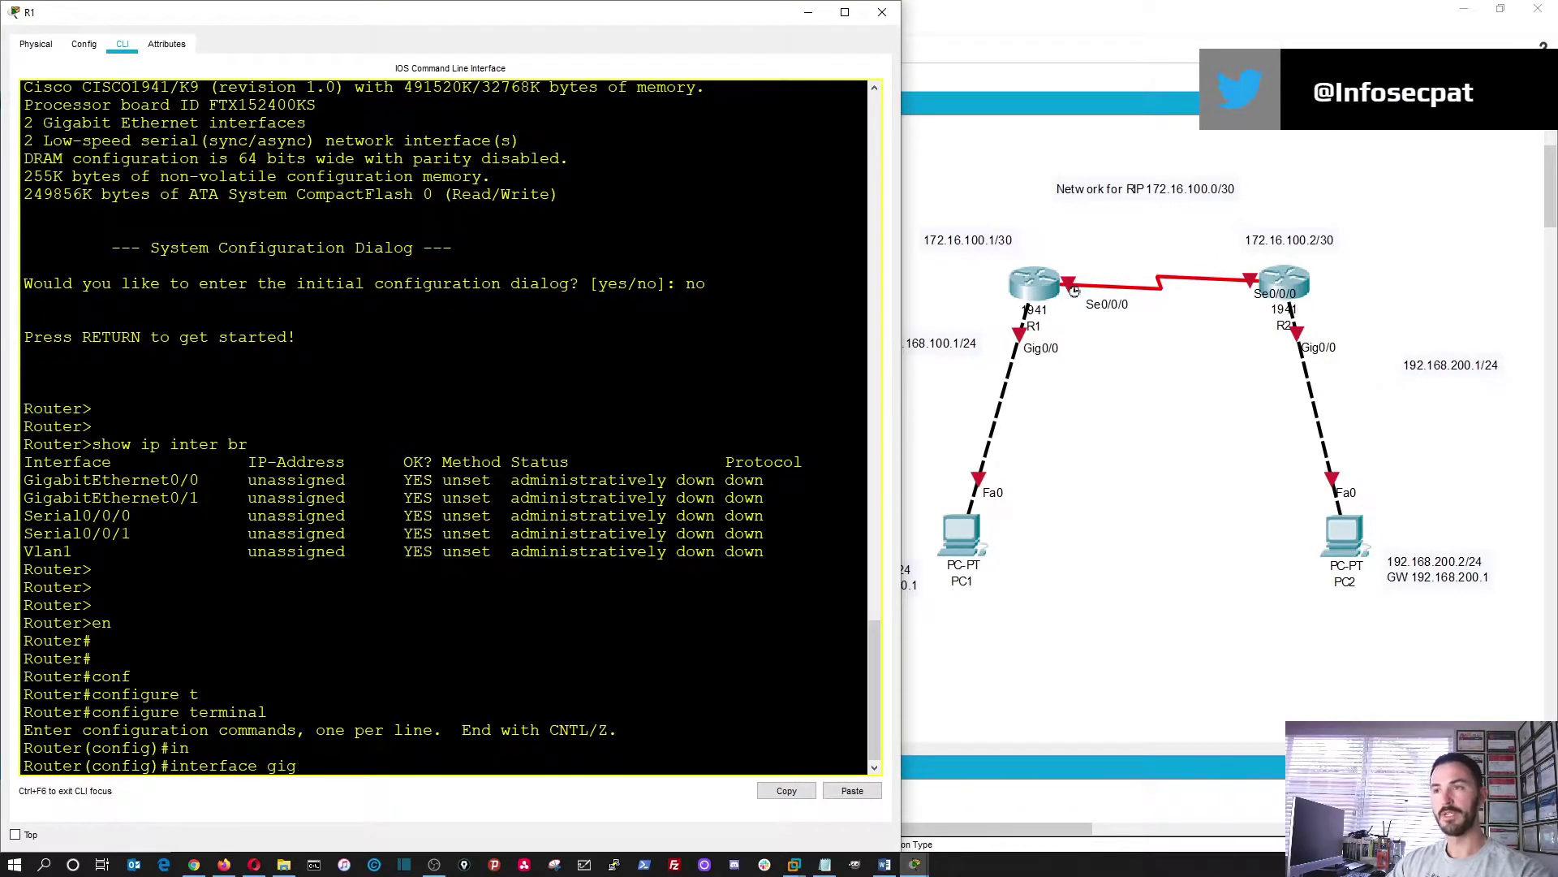
key(Tab)
text(0/0)
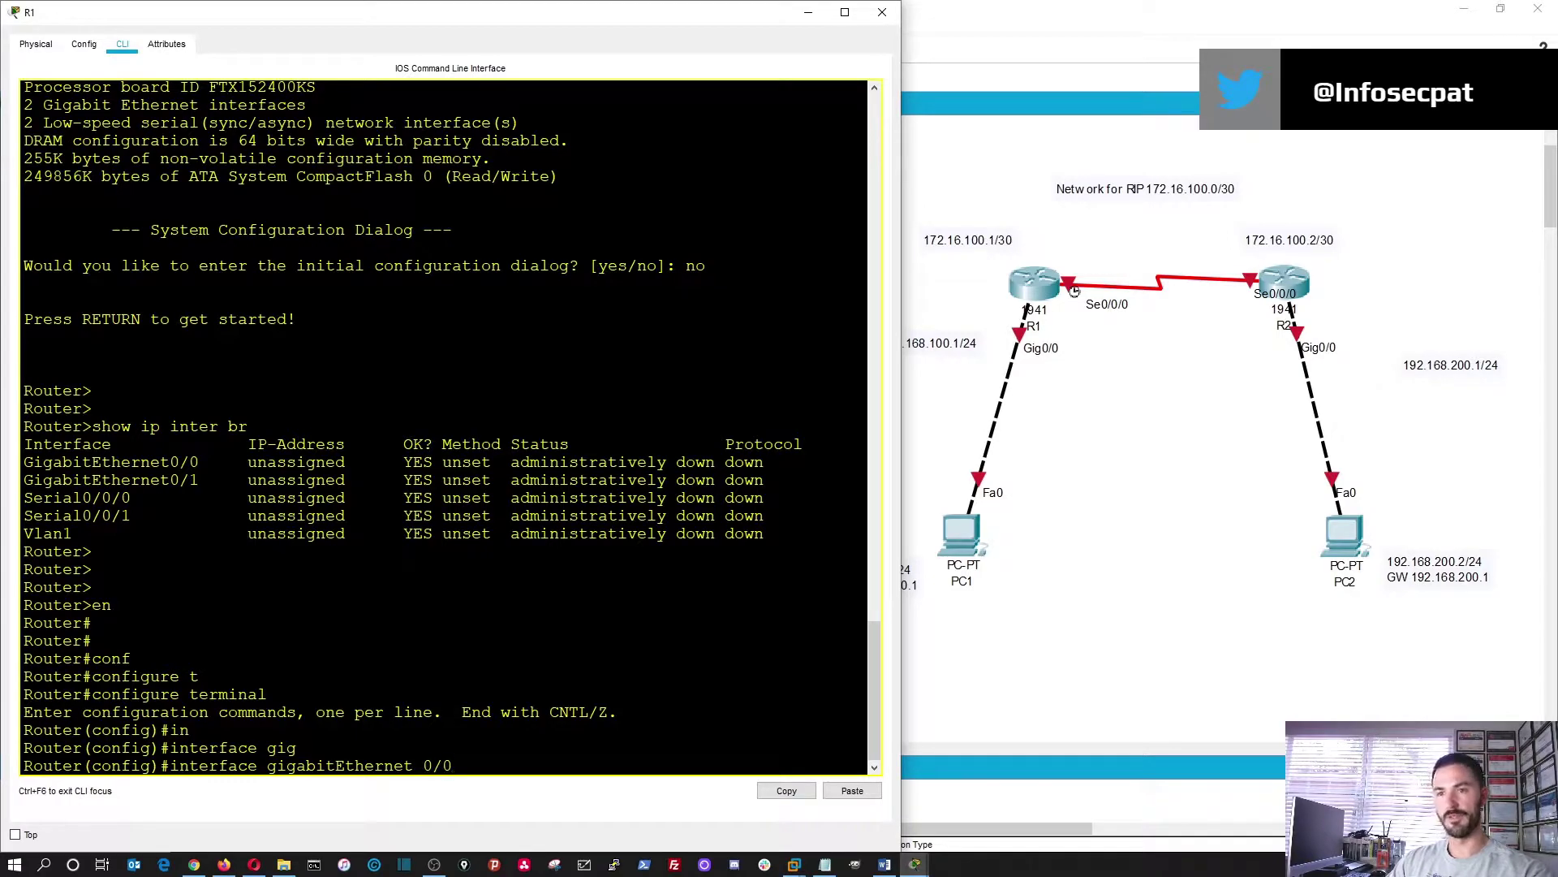
key(Return)
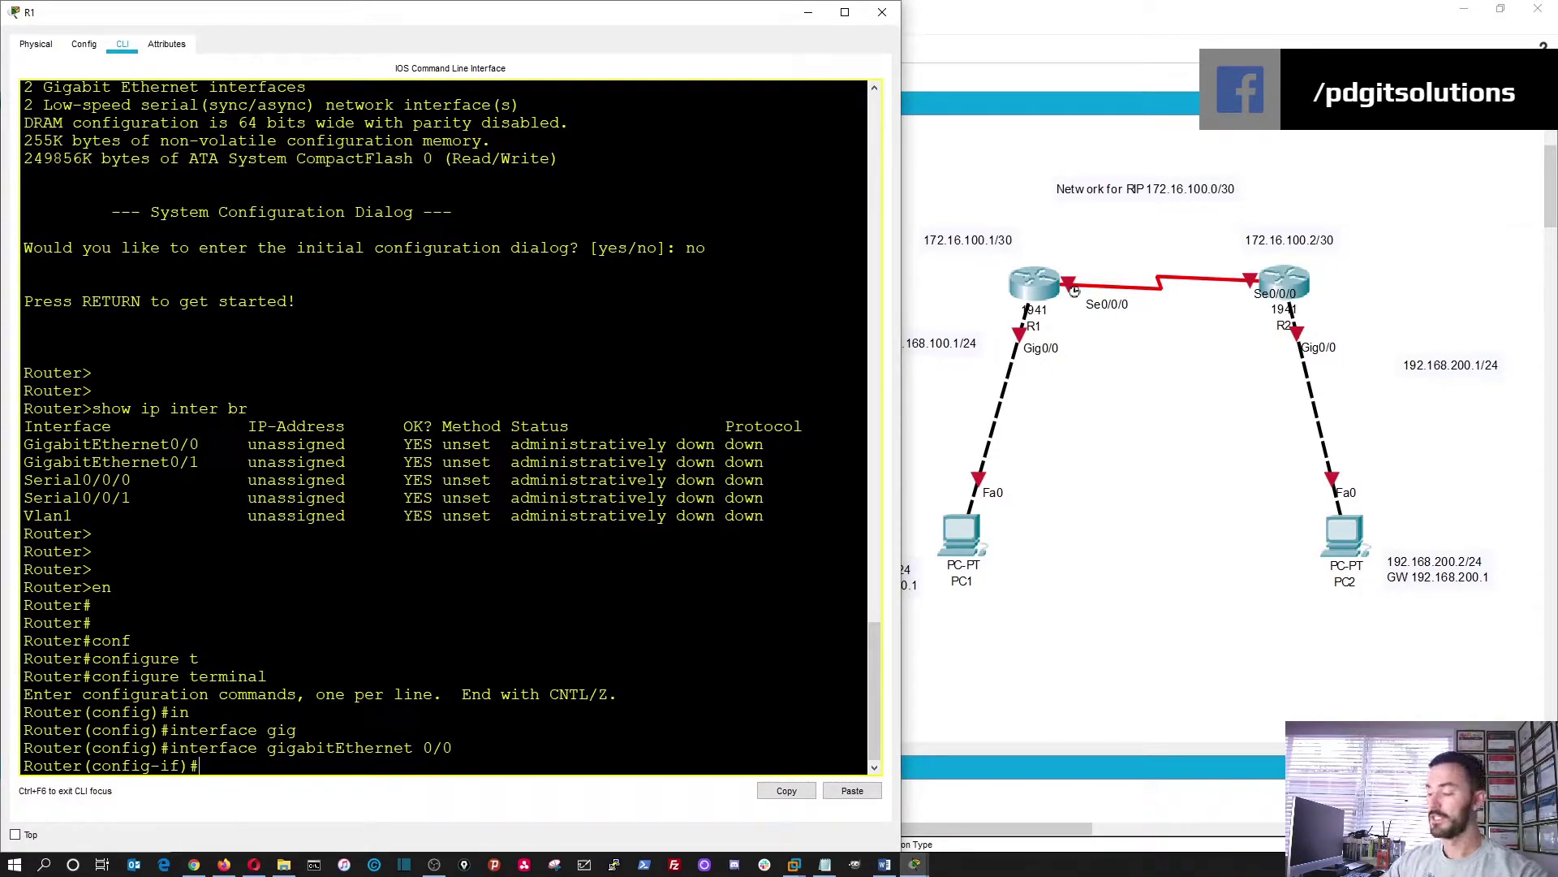
text(ip a)
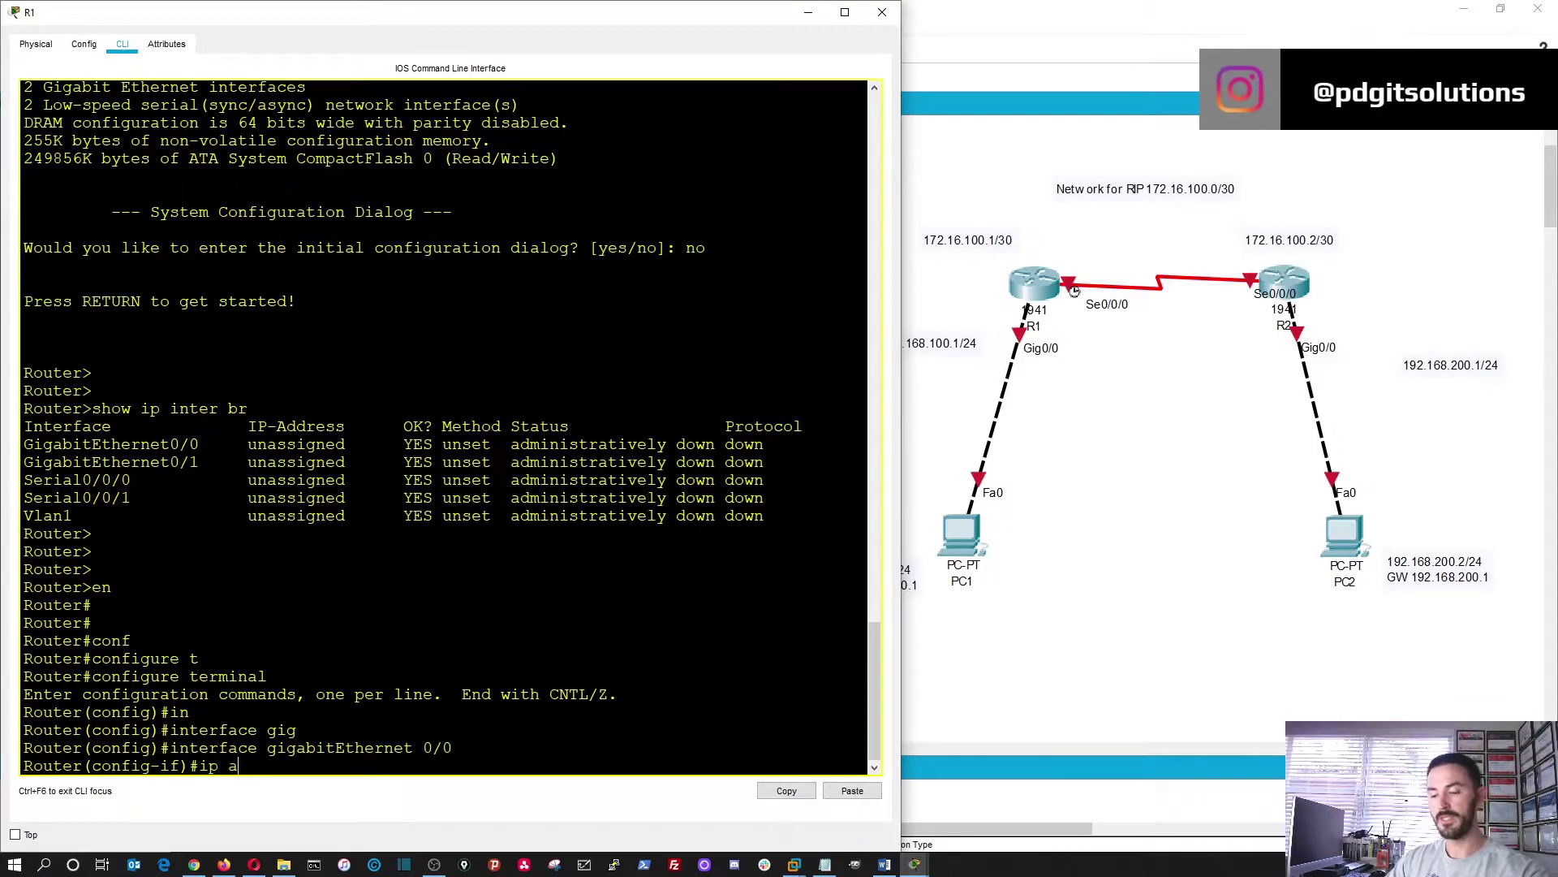
text(dd)
key(Tab)
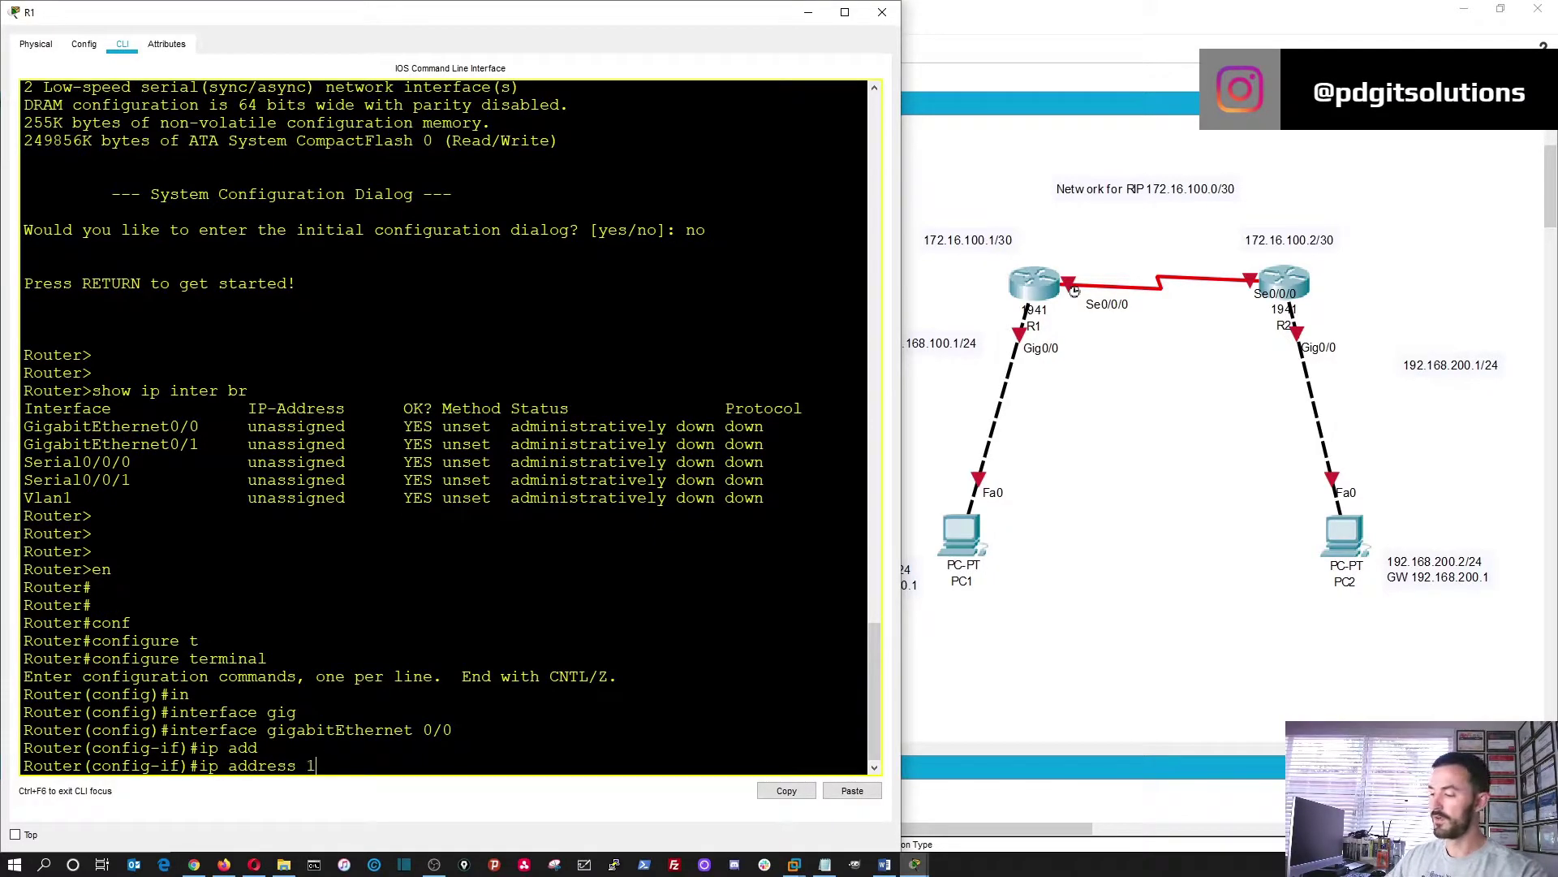
text(192.168.)
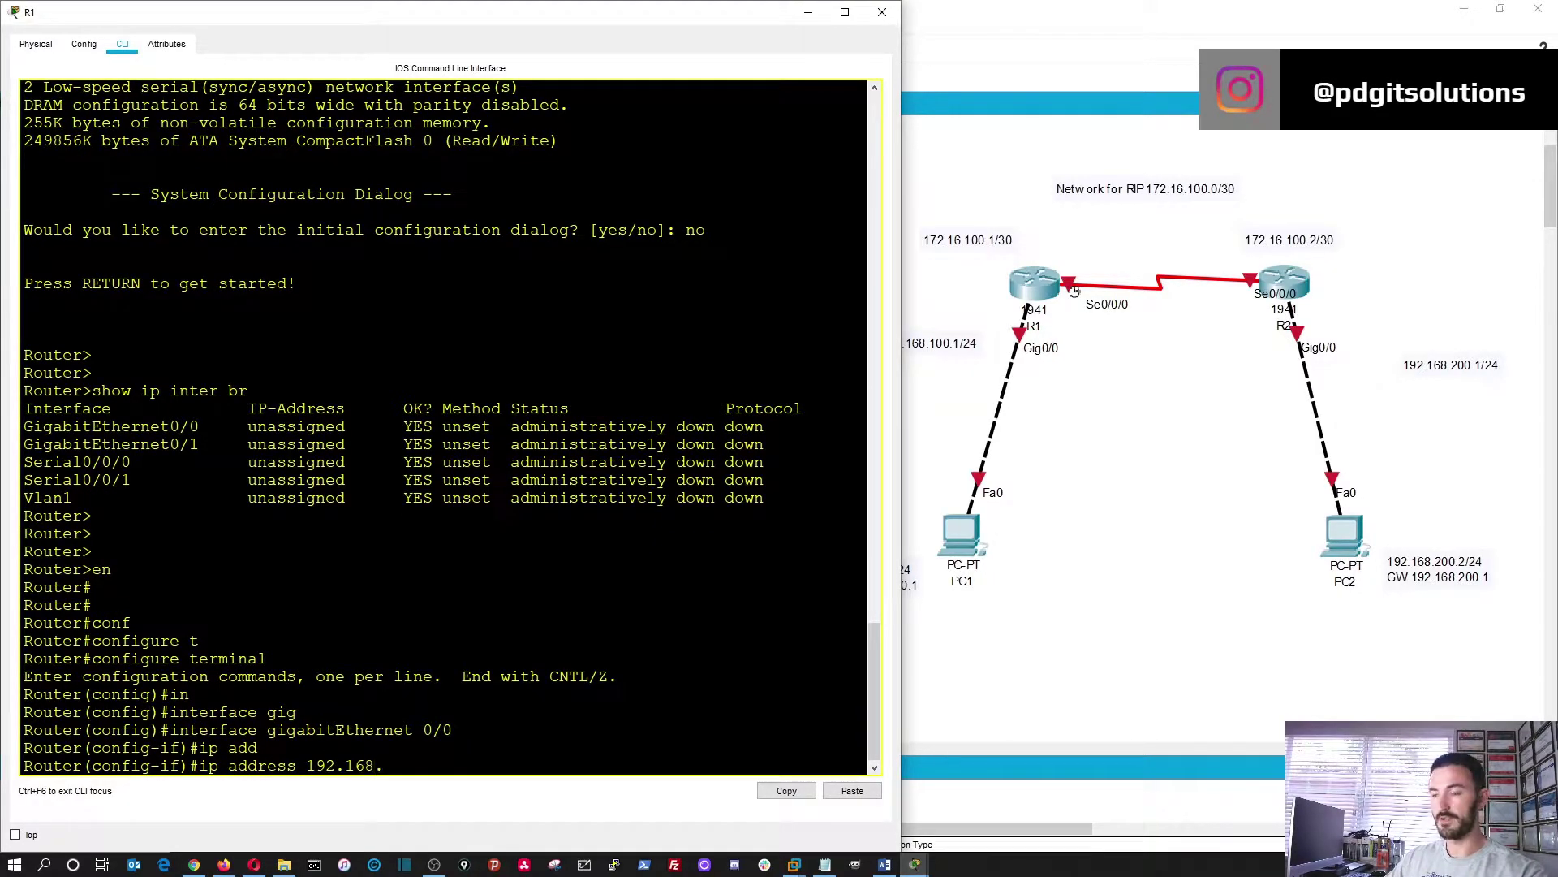
text(100.1 )
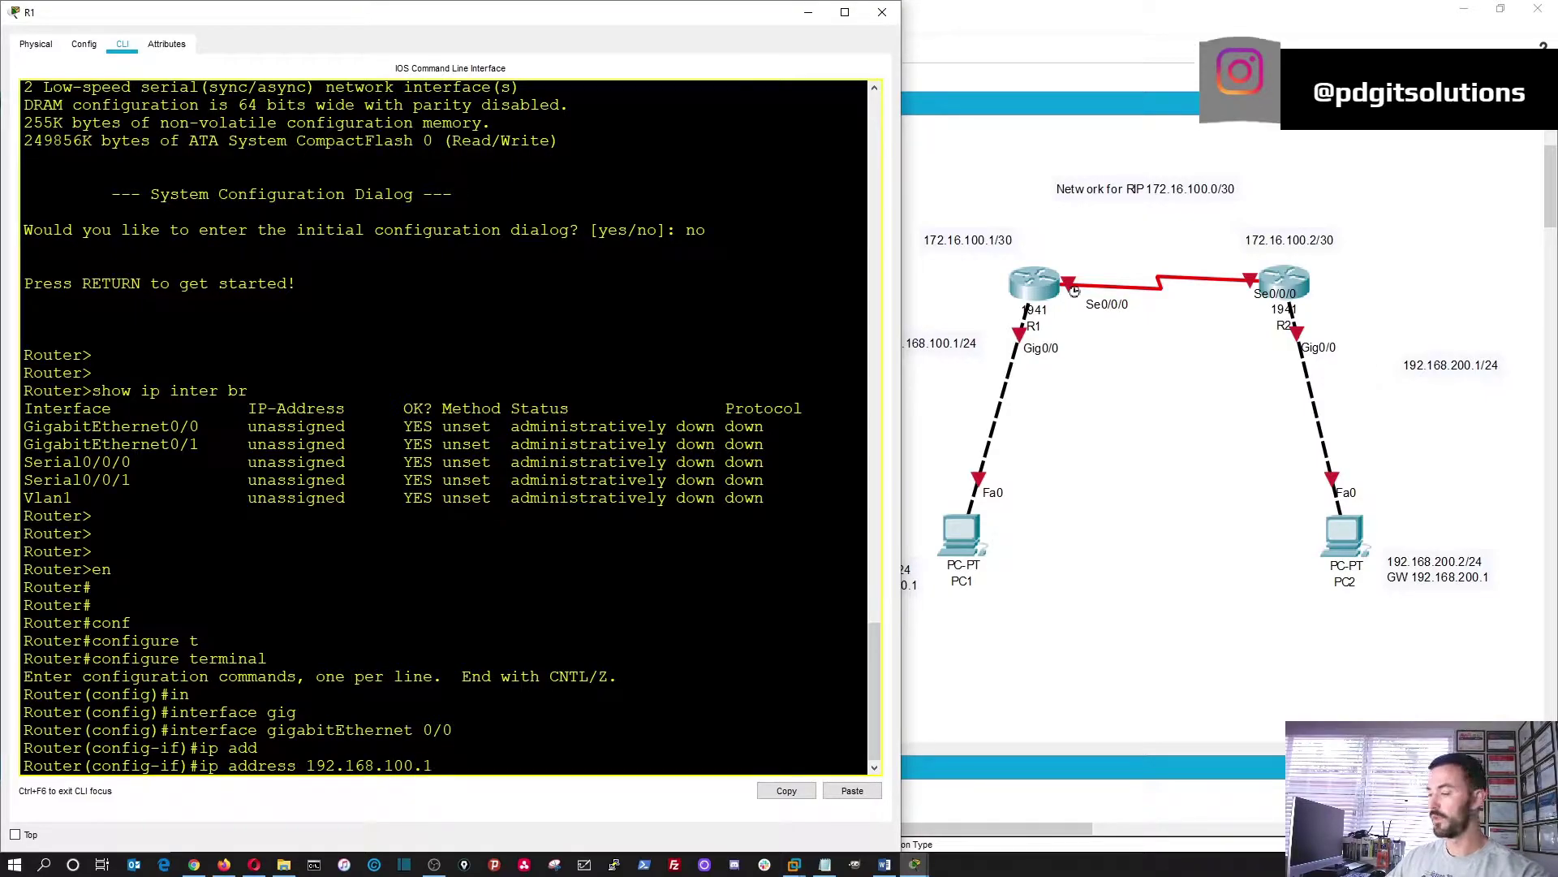
text(255.255.2)
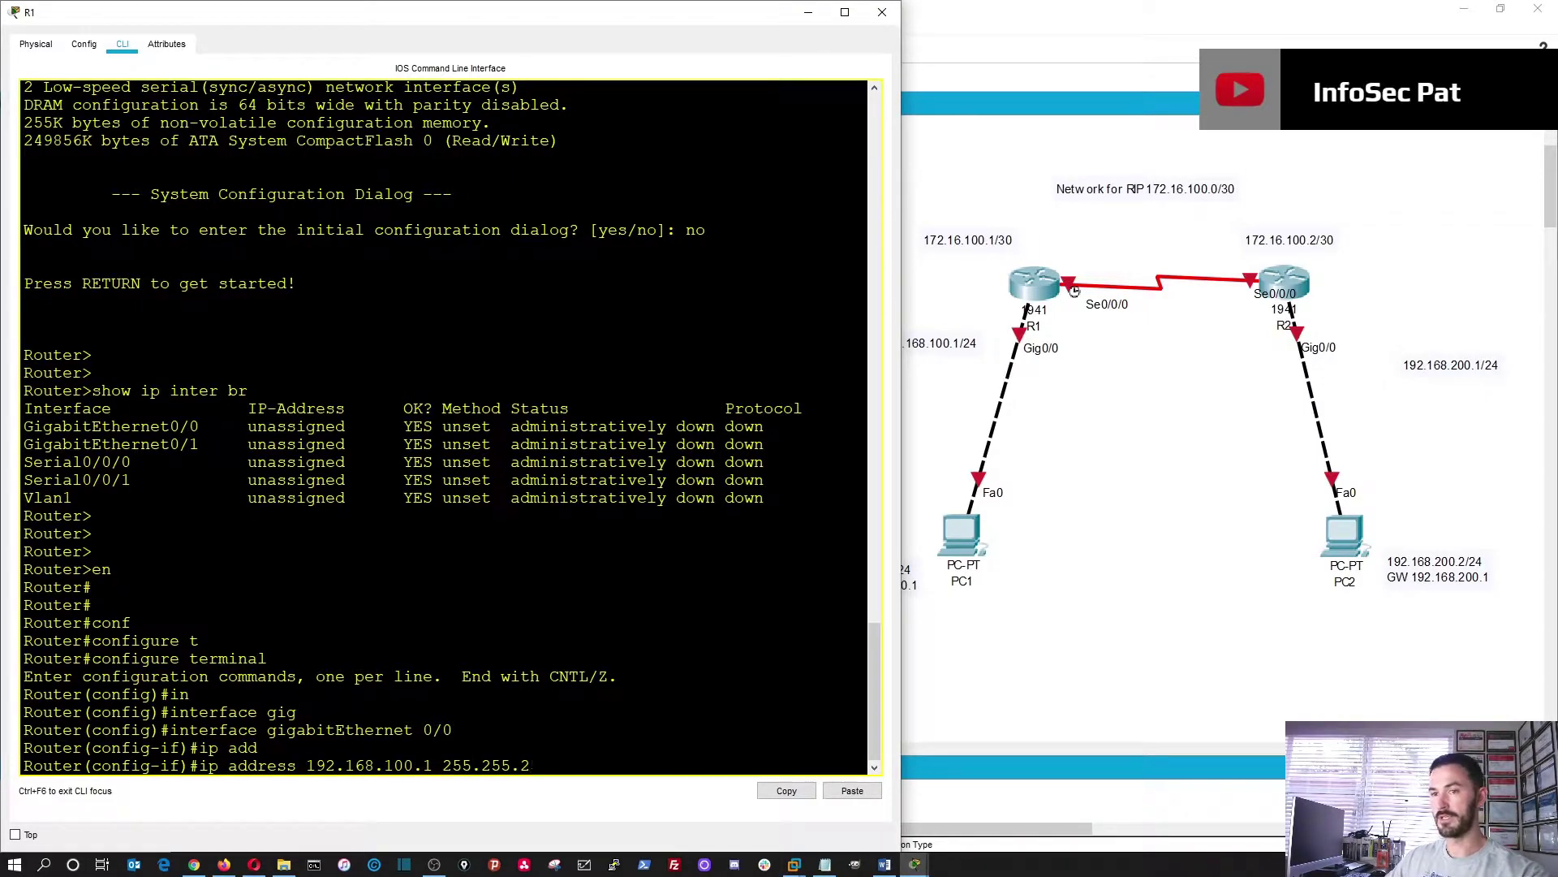
text(55.0)
key(Return)
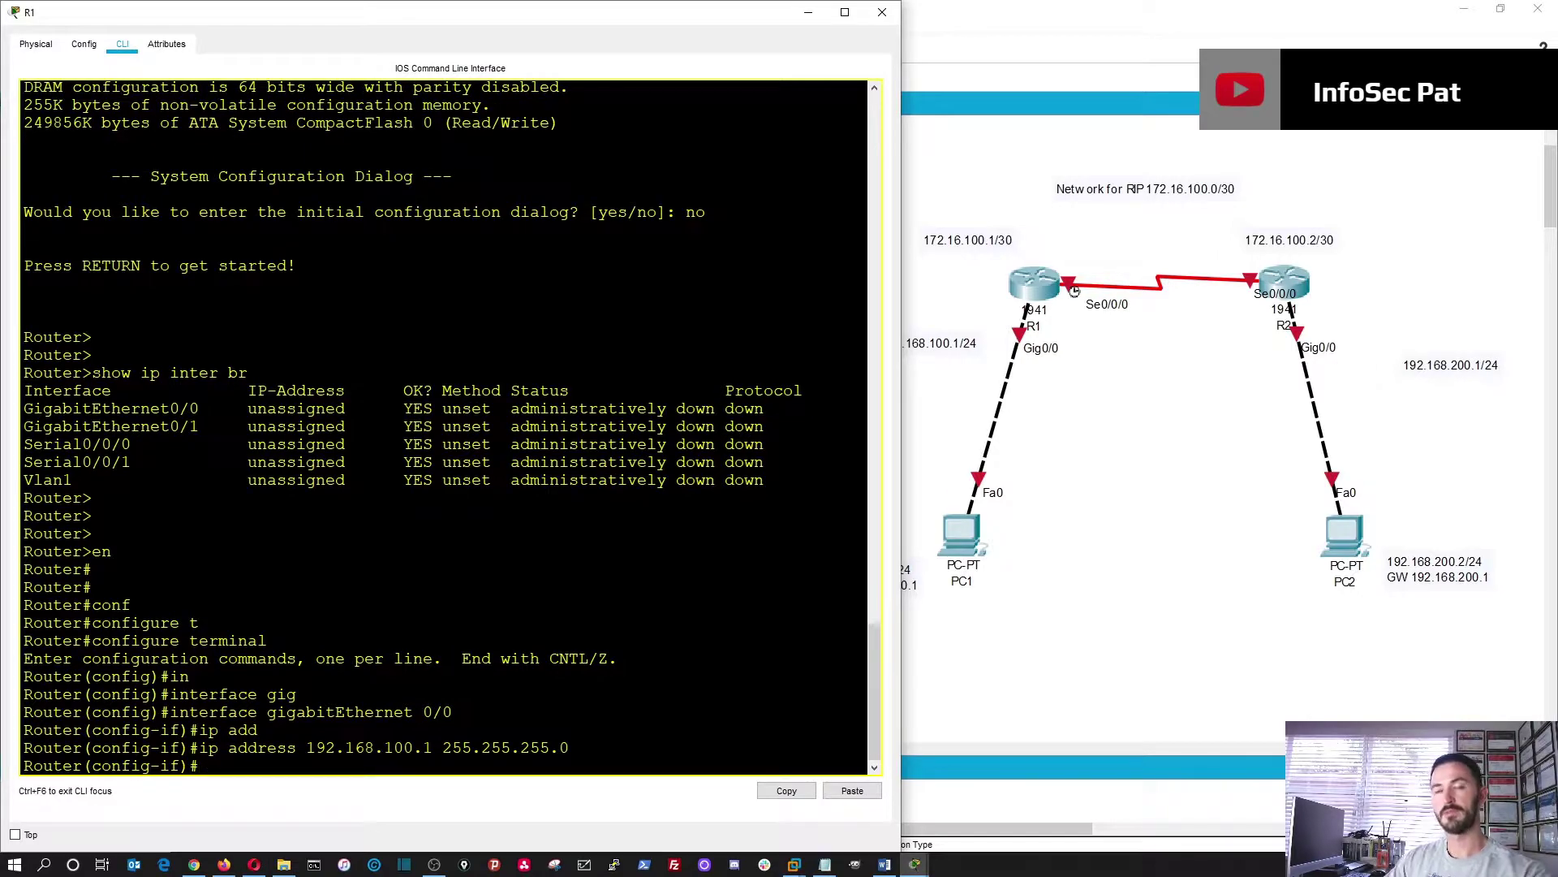
- Enable Gig0/0 with no shutdown, leave configuration mode with end, and save with wr
text(no shu)
key(Tab)
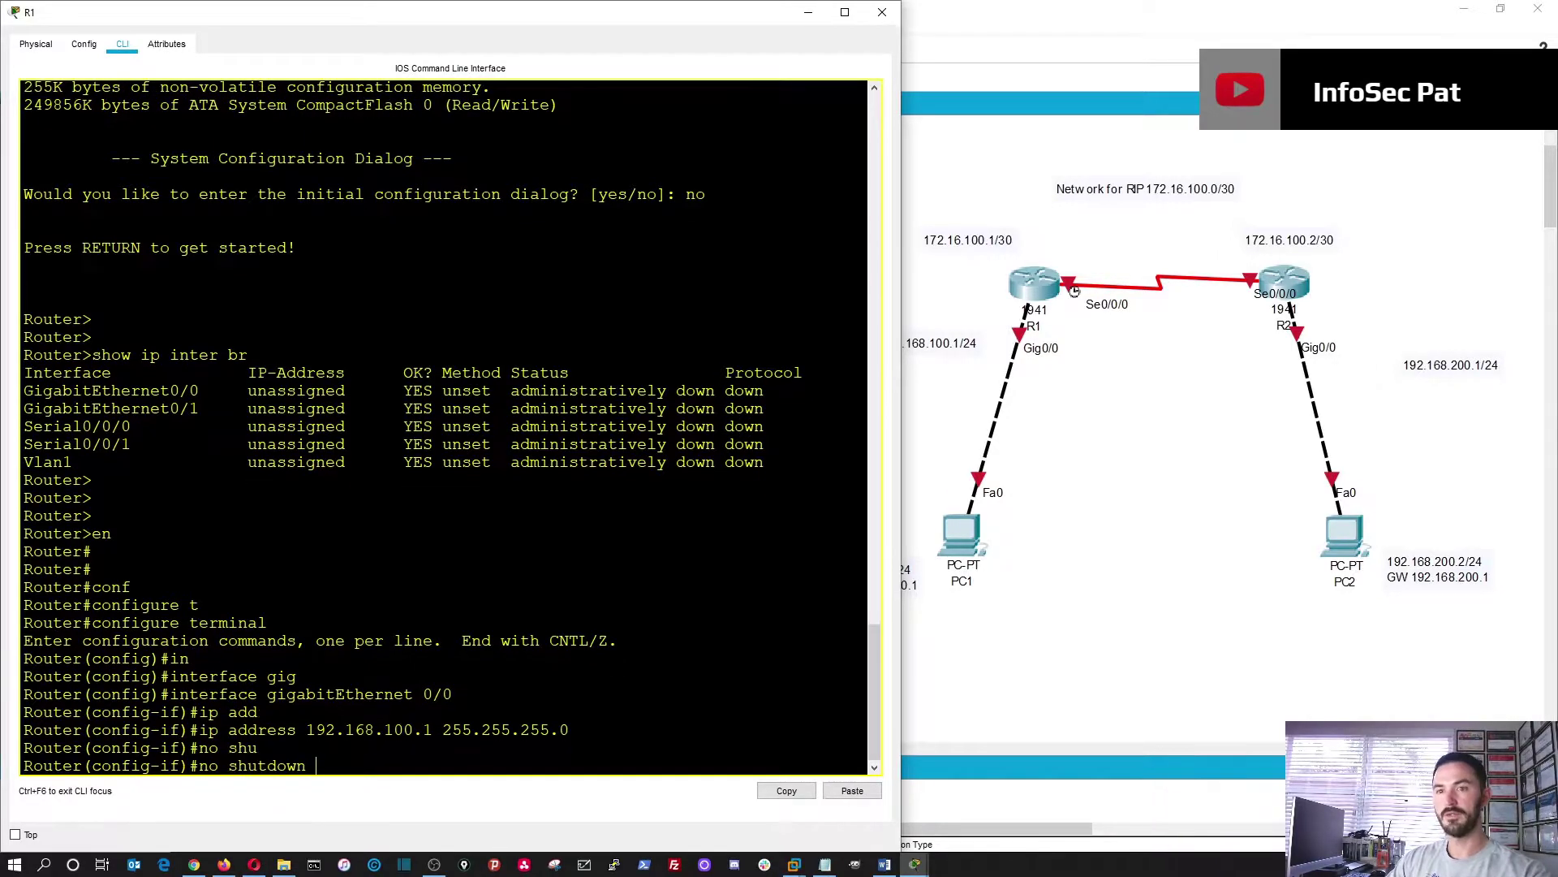
key(Return)
key(Return)
key(Return)
key(Return)
key(Return)
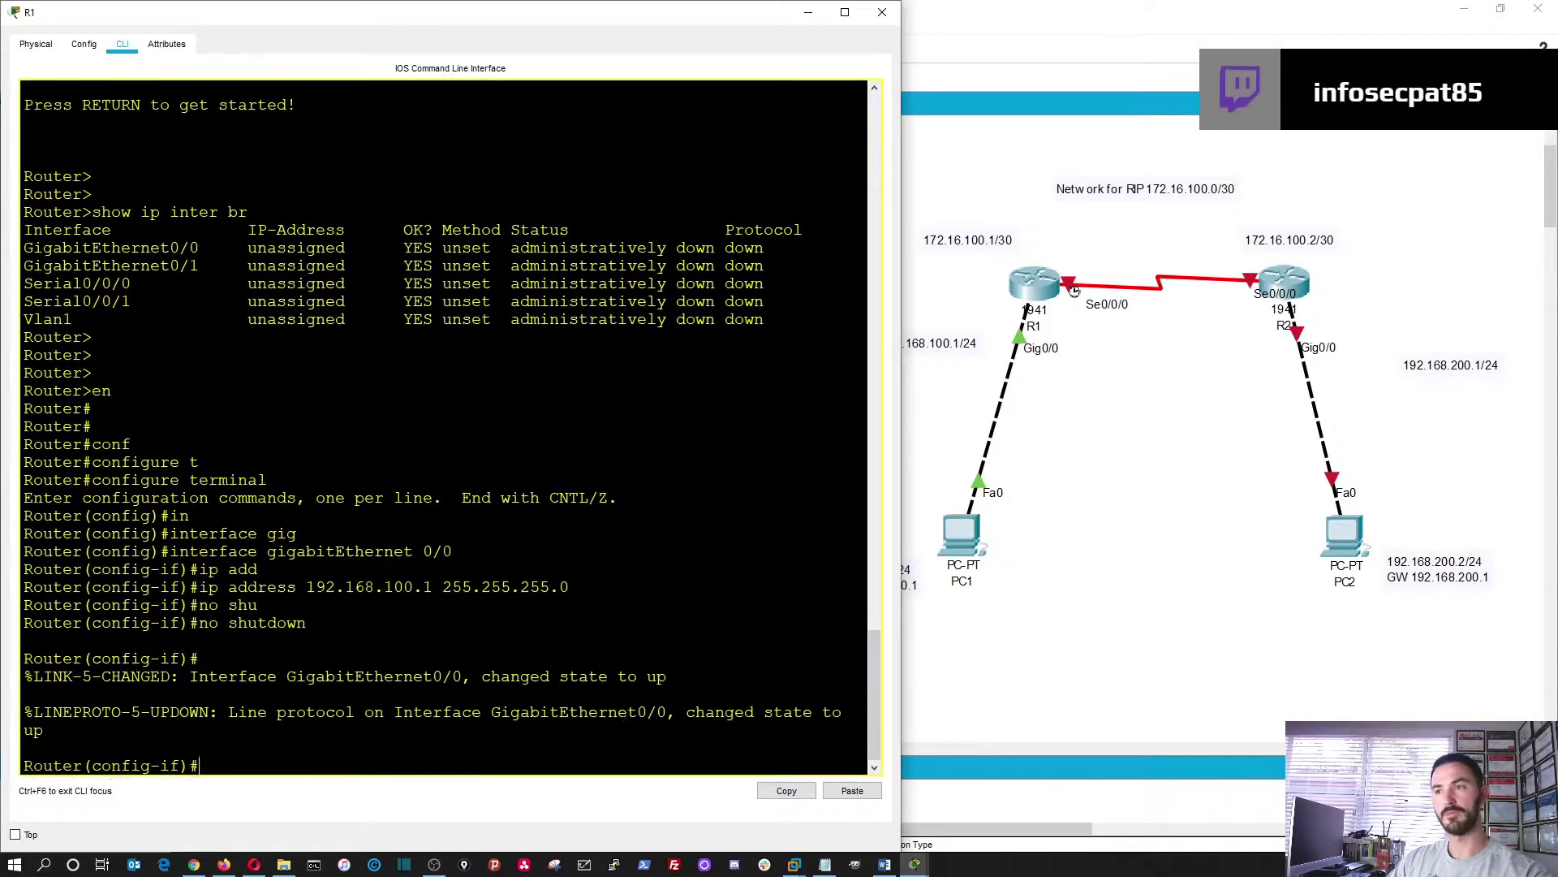
text(end)
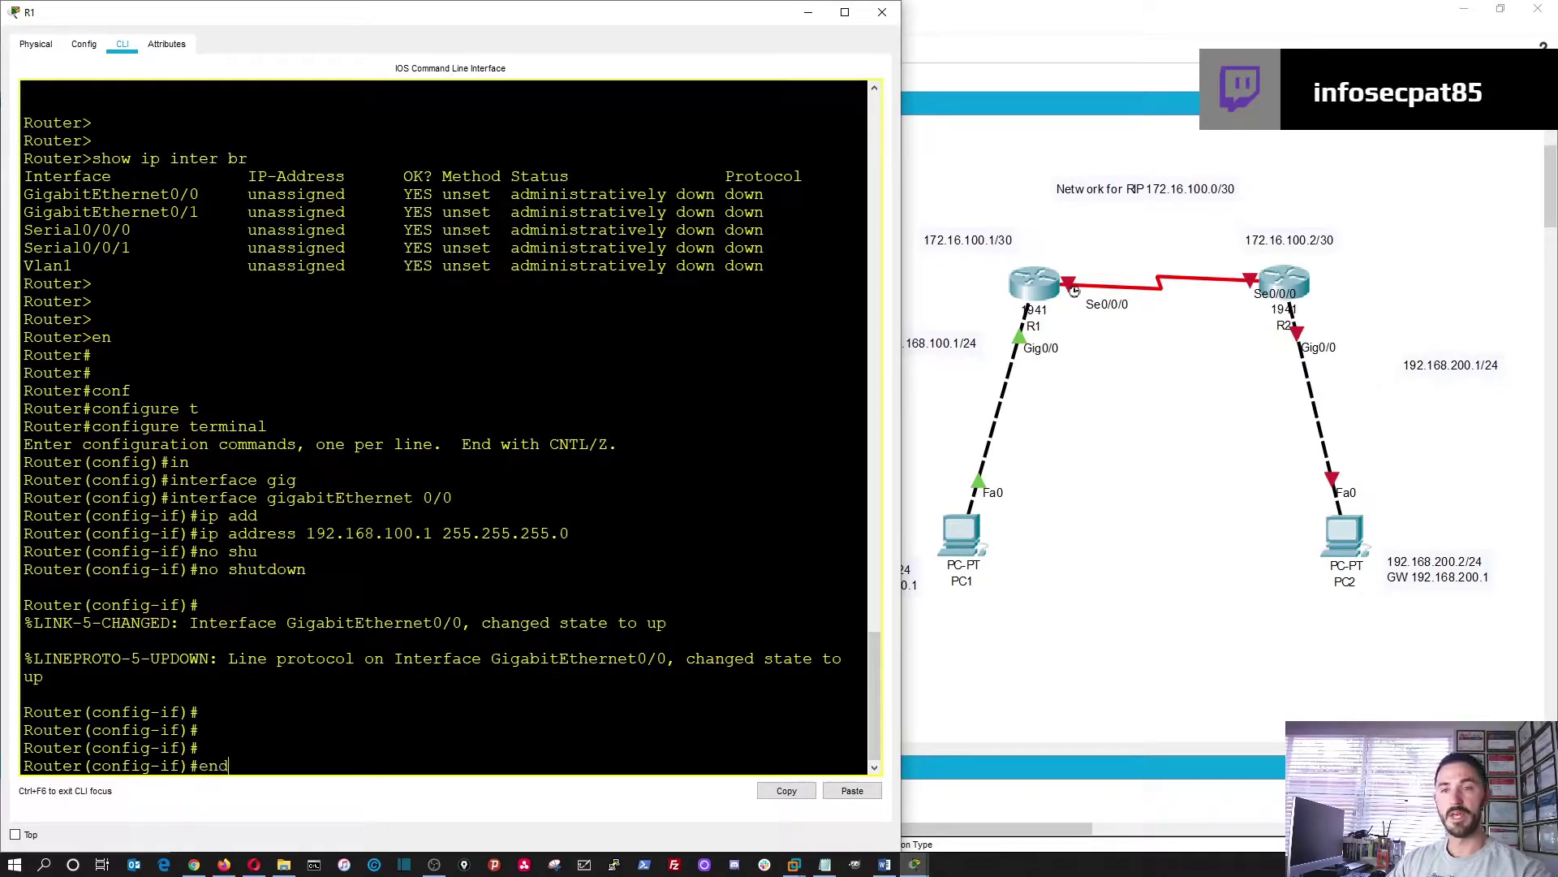
key(Return)
key(Return)
key(Return)
text(wr)
key(Return)
key(Return)
key(Return)
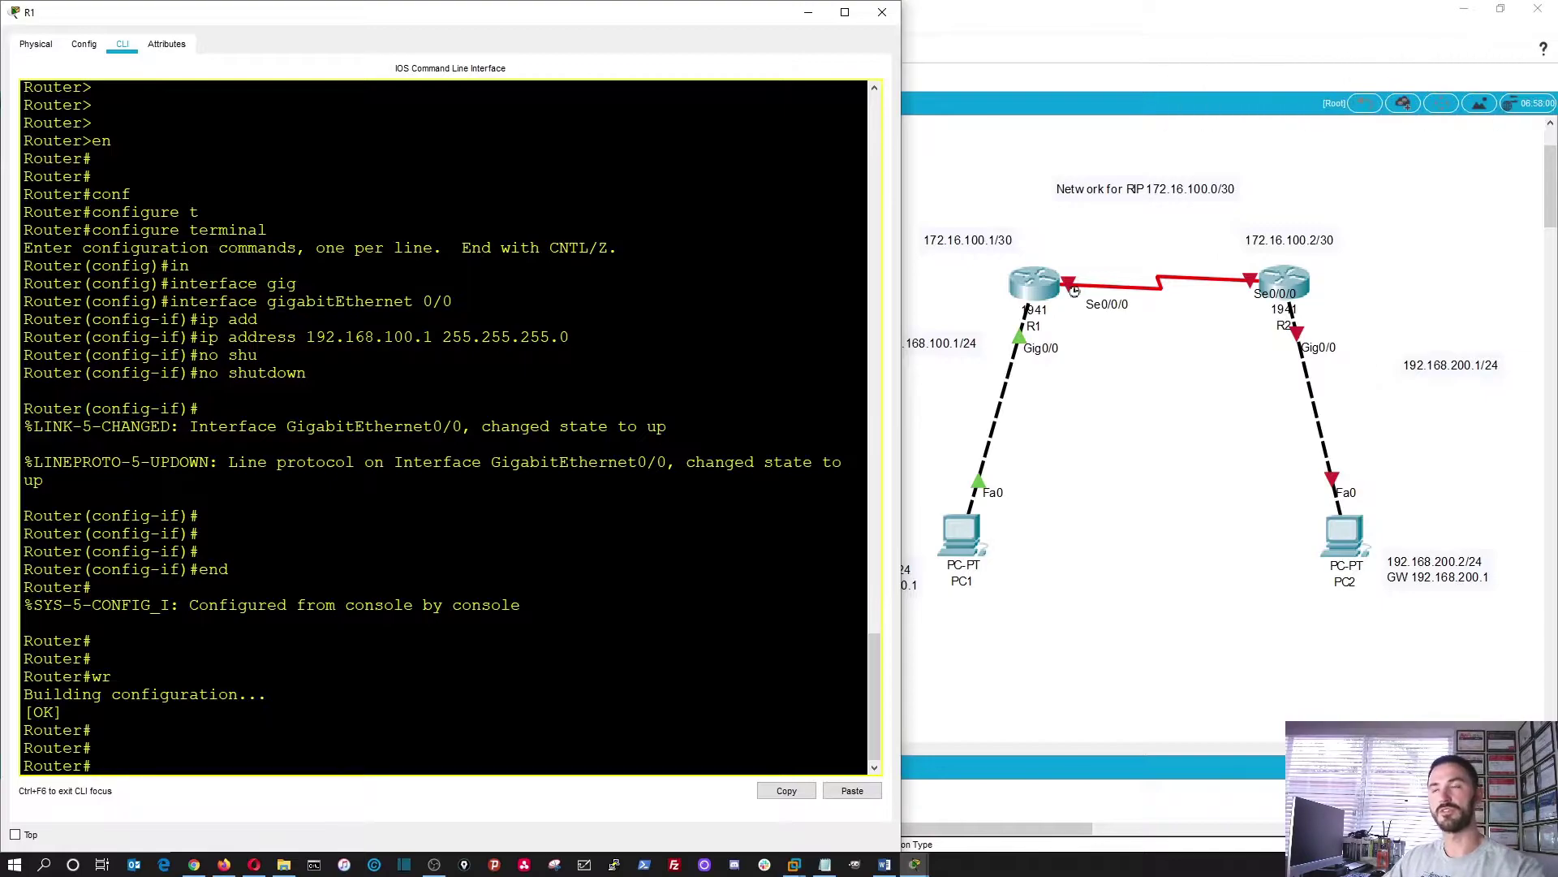
- Close R1's window and open PC1's Command Prompt
click(883, 11)
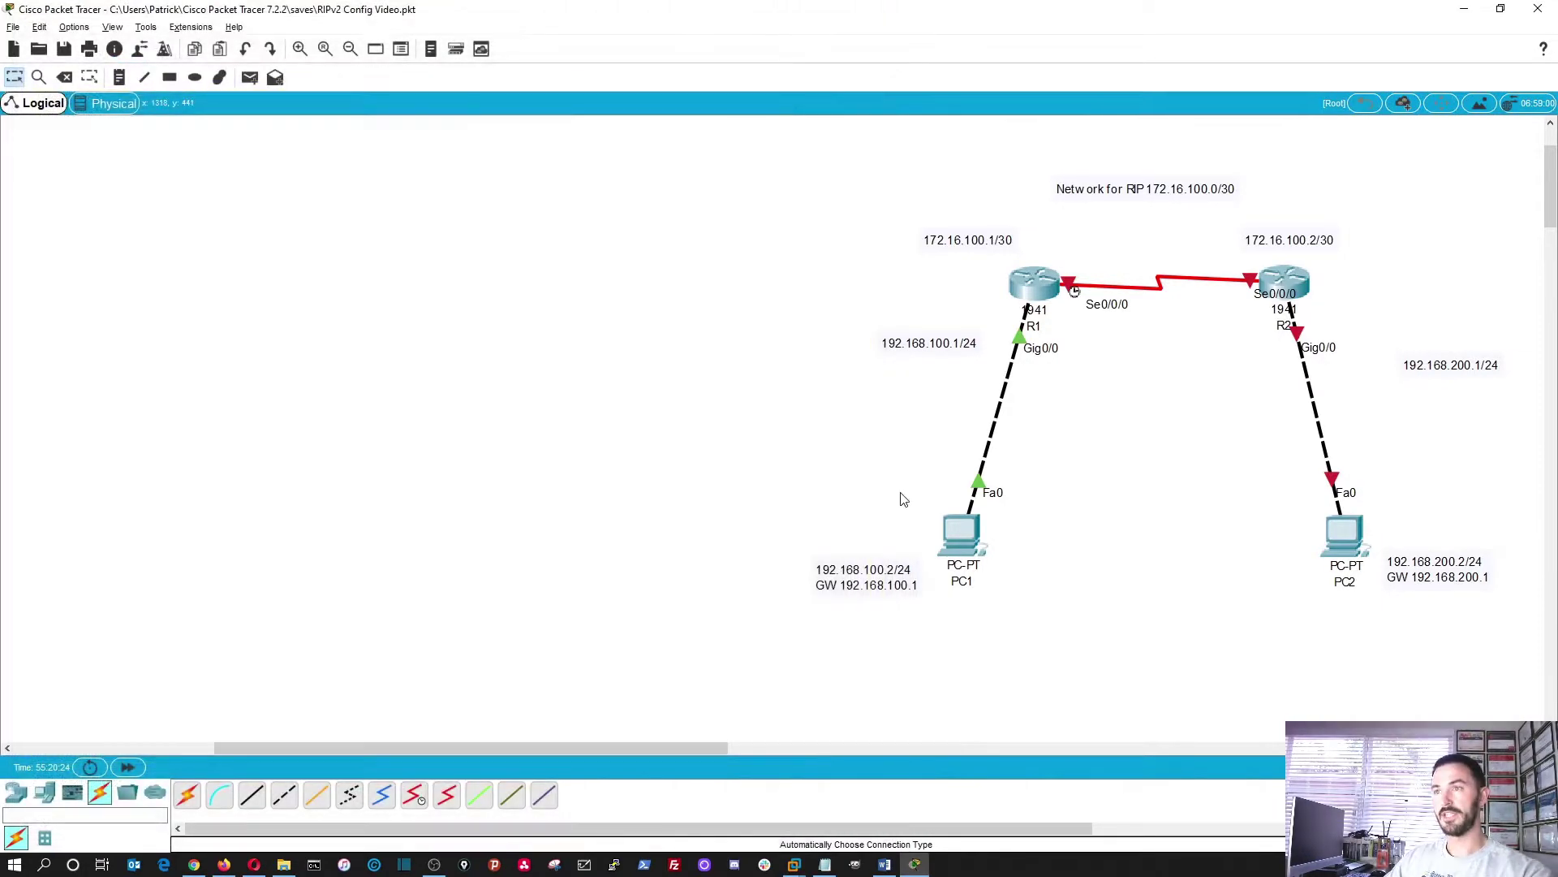
click(960, 541)
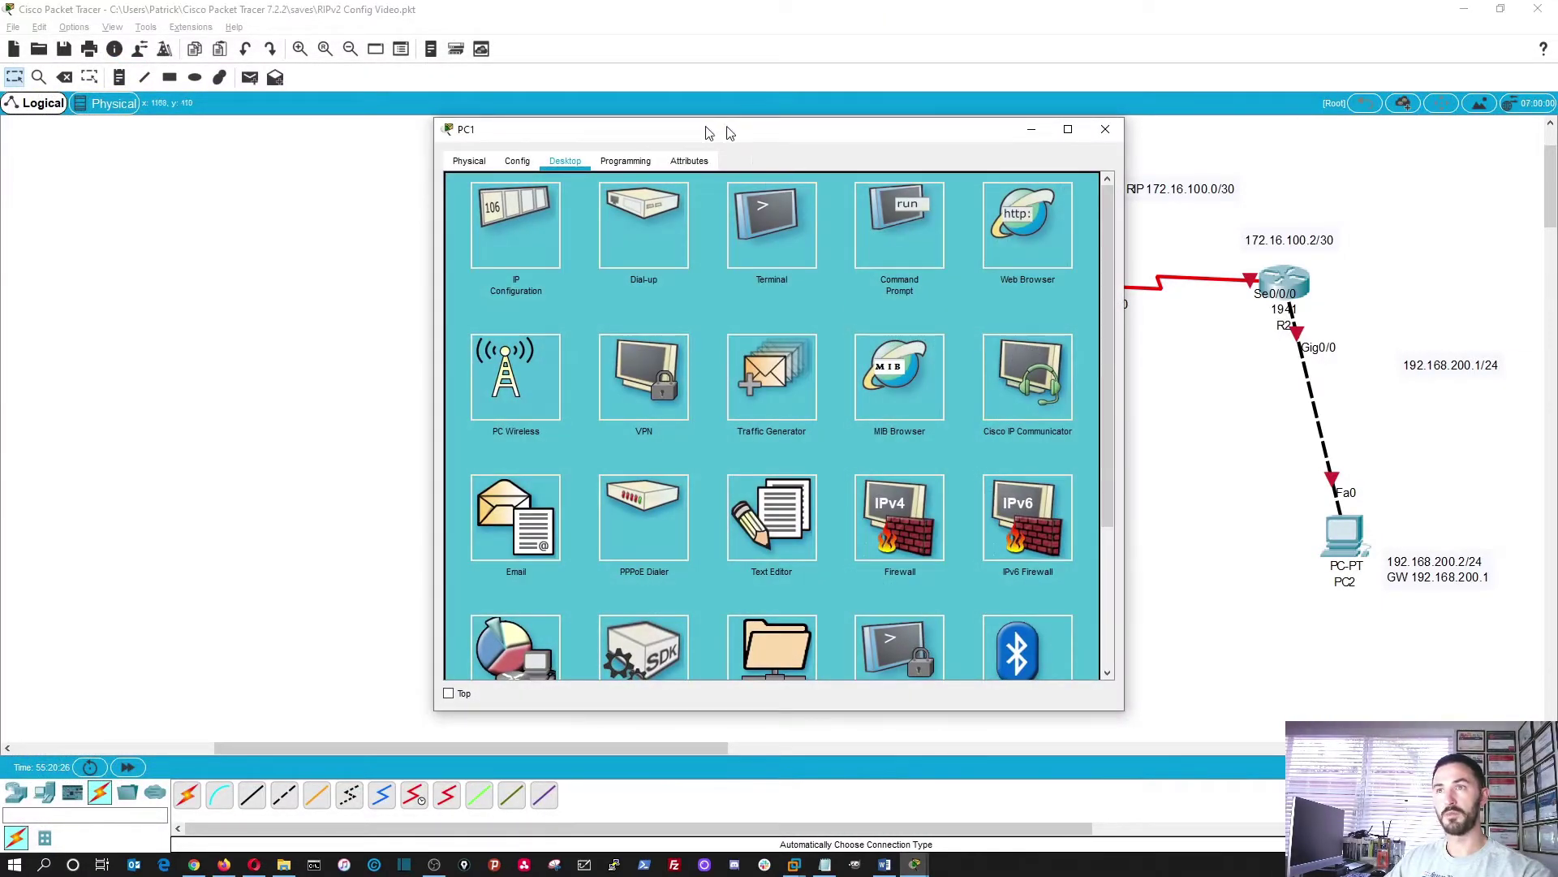
drag(737, 129, 391, 114)
click(557, 209)
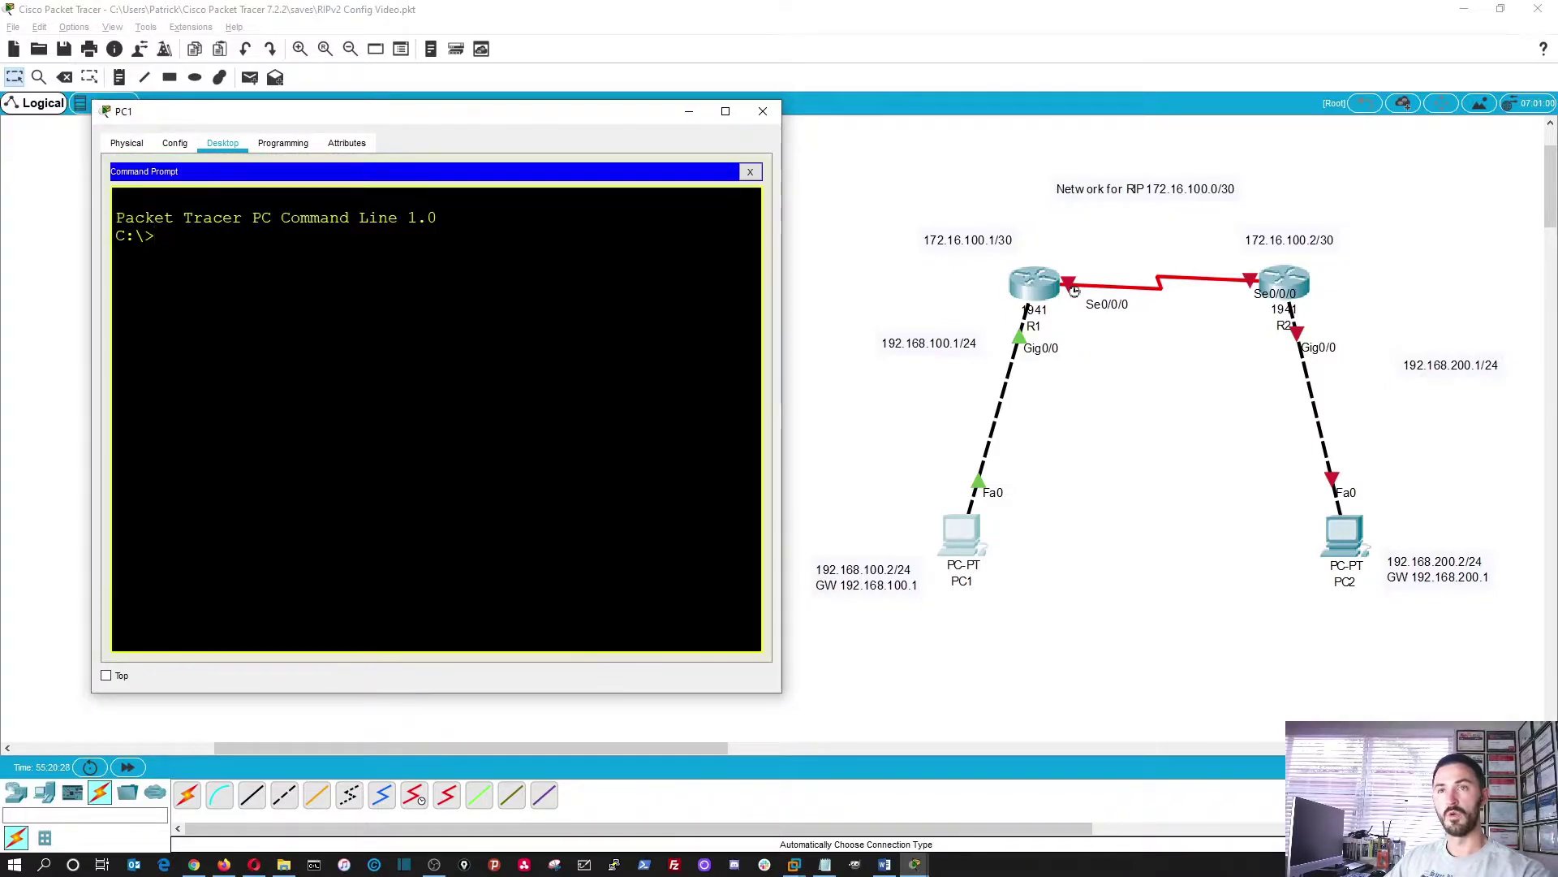
- Run ipconfig and ping the gateway 192.168.100.1 from PC1, then close its window
text(ipcinfig)
key(BackSpace)
key(BackSpace)
key(BackSpace)
key(BackSpace)
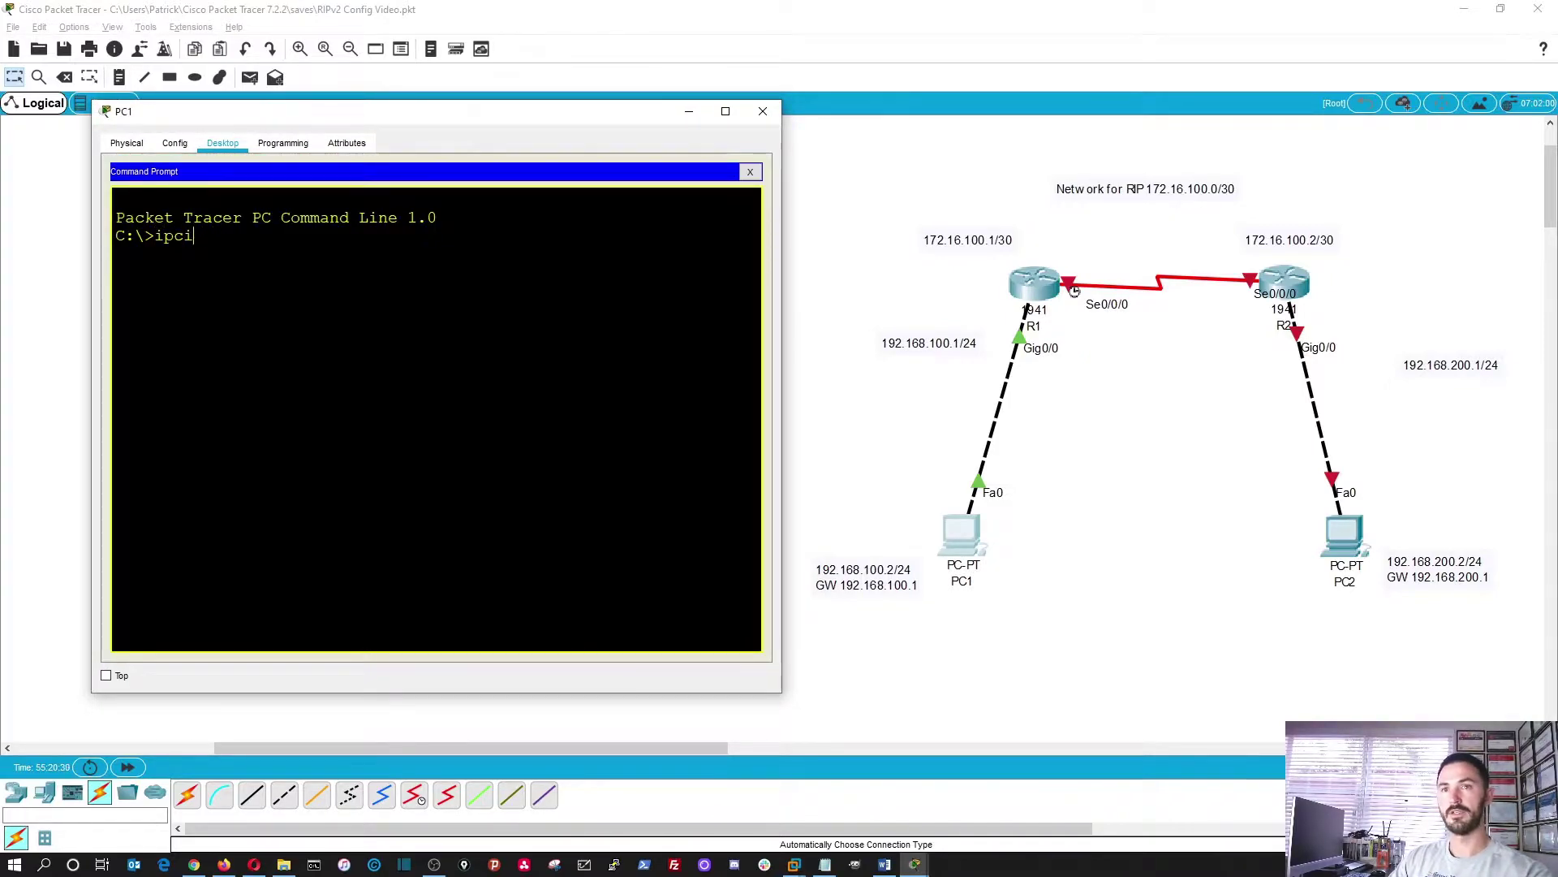
text(onfig)
key(Return)
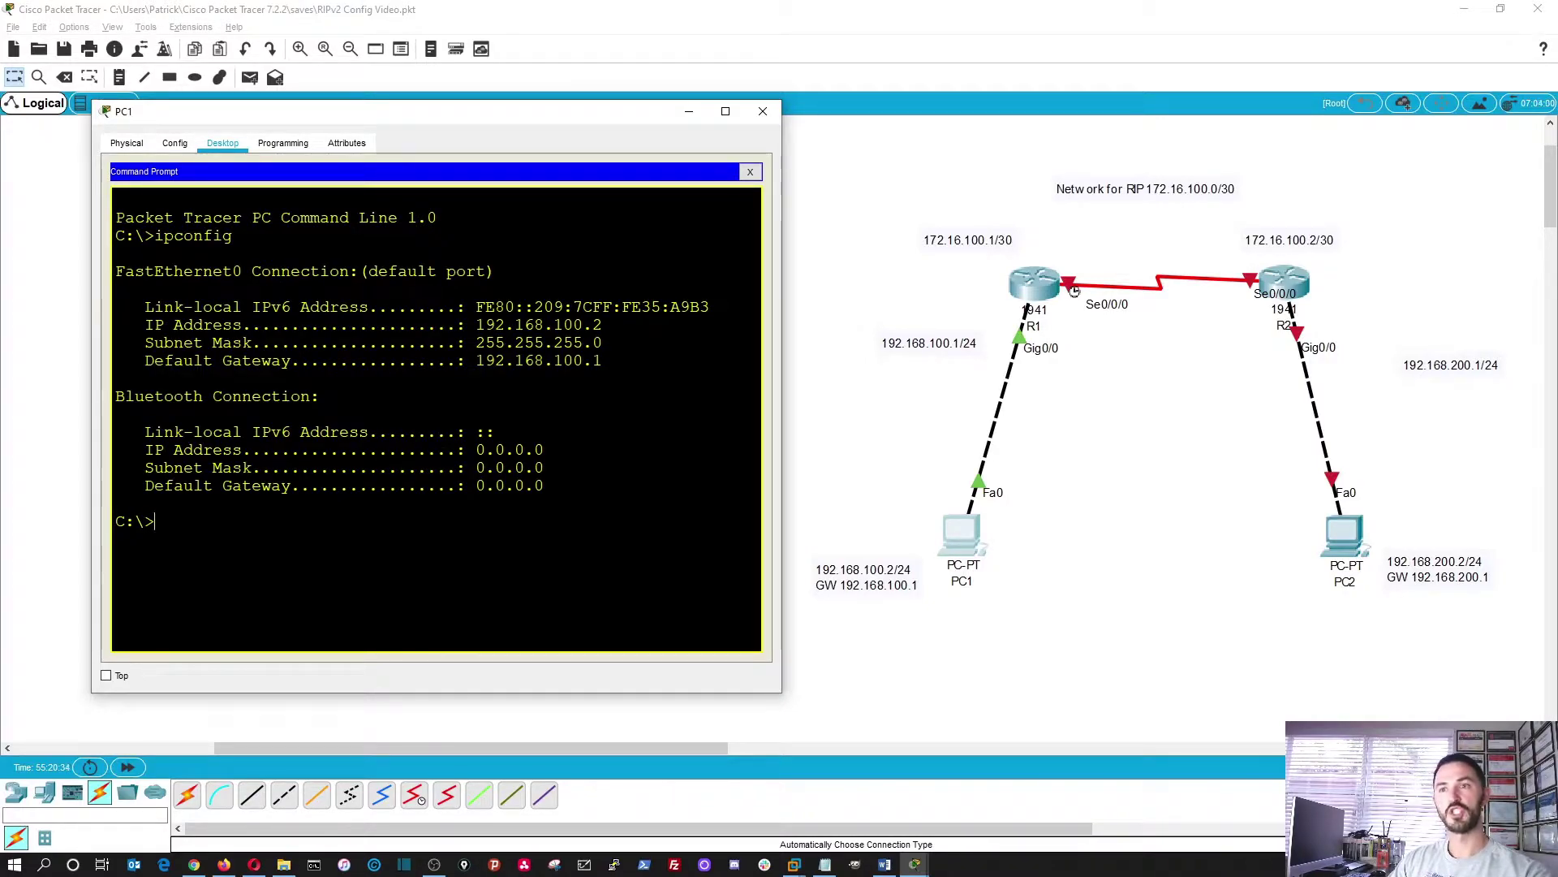
text(ping )
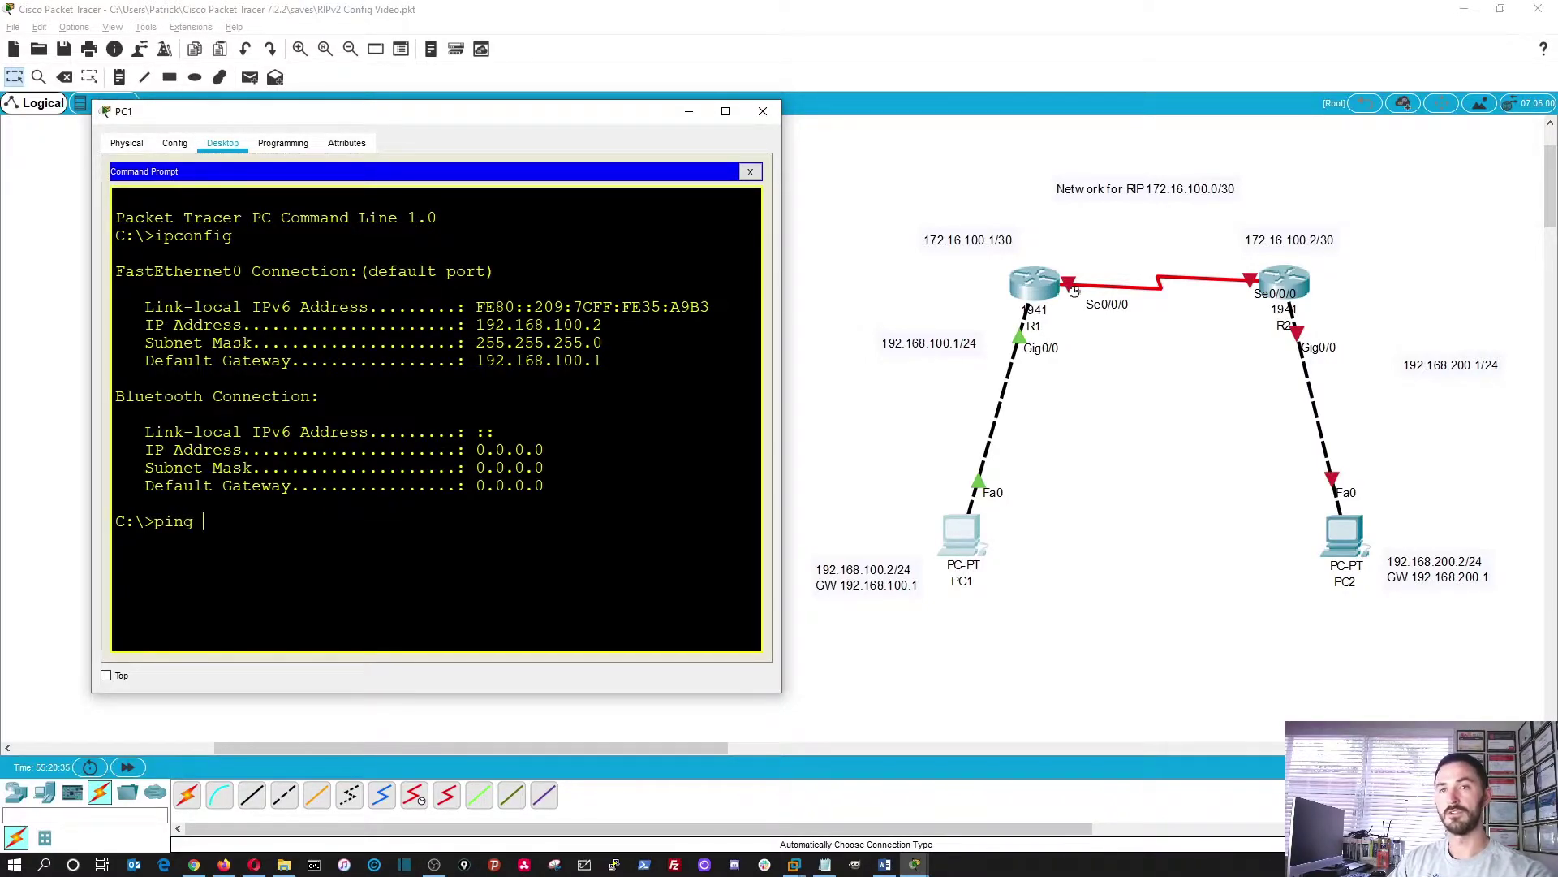
text(192.)
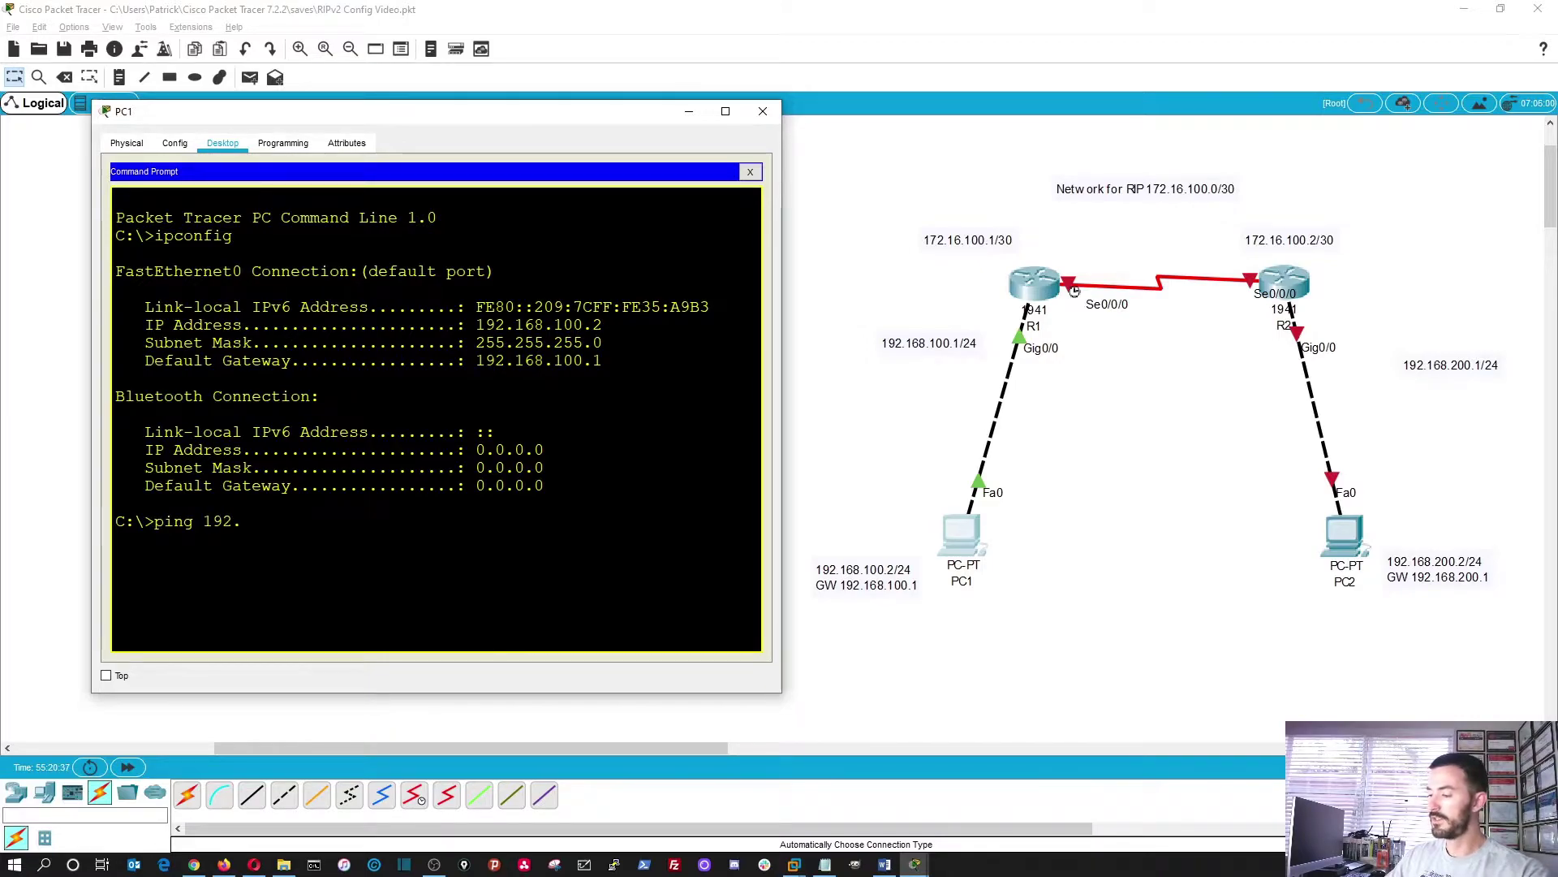
text(168.100.1)
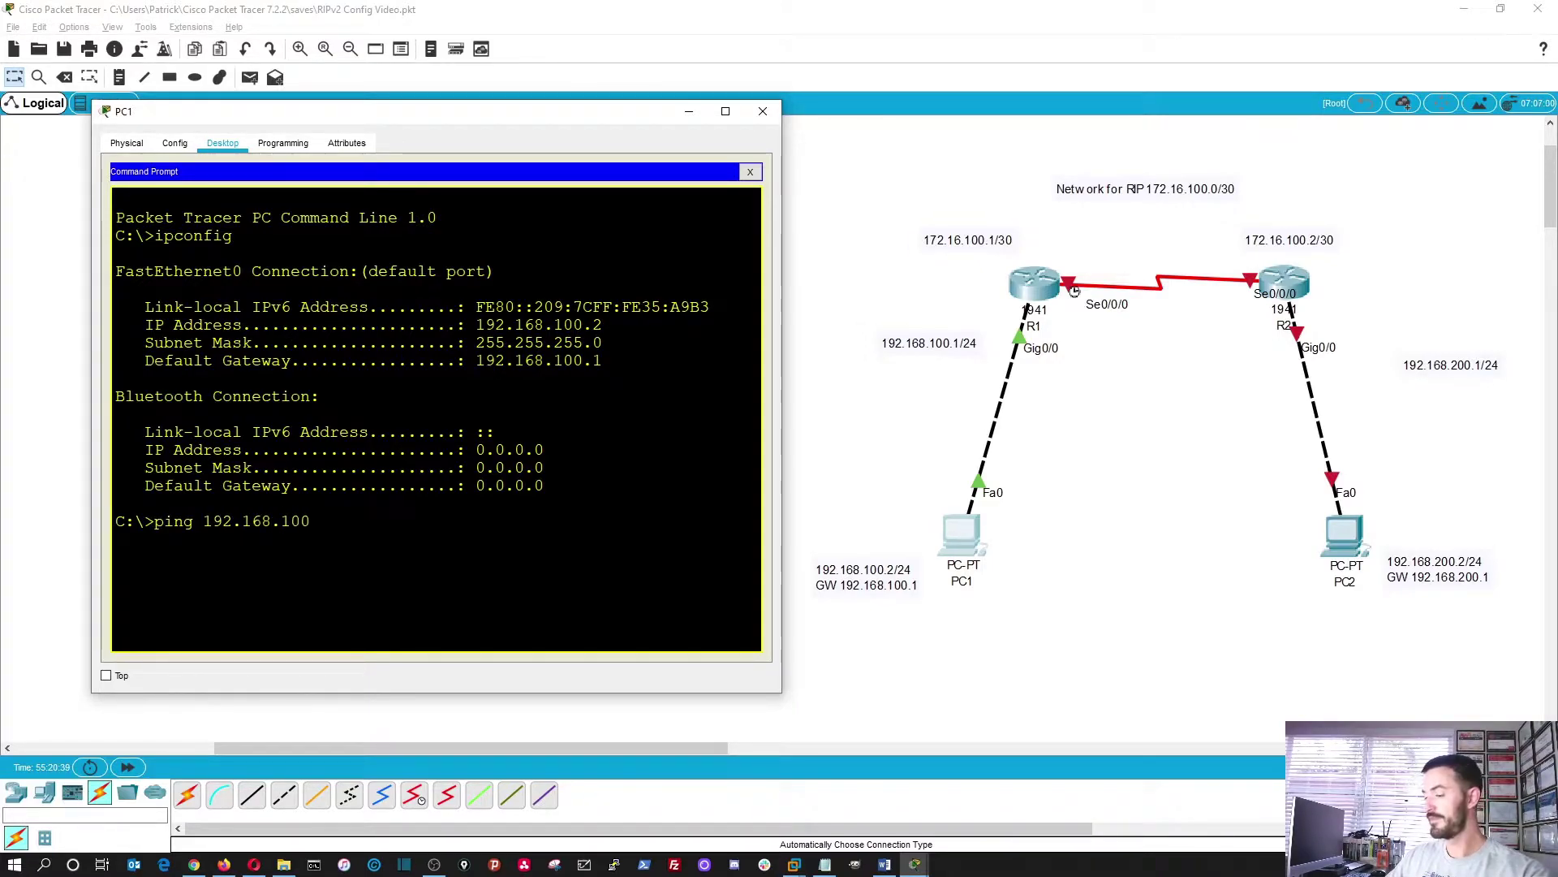
key(Return)
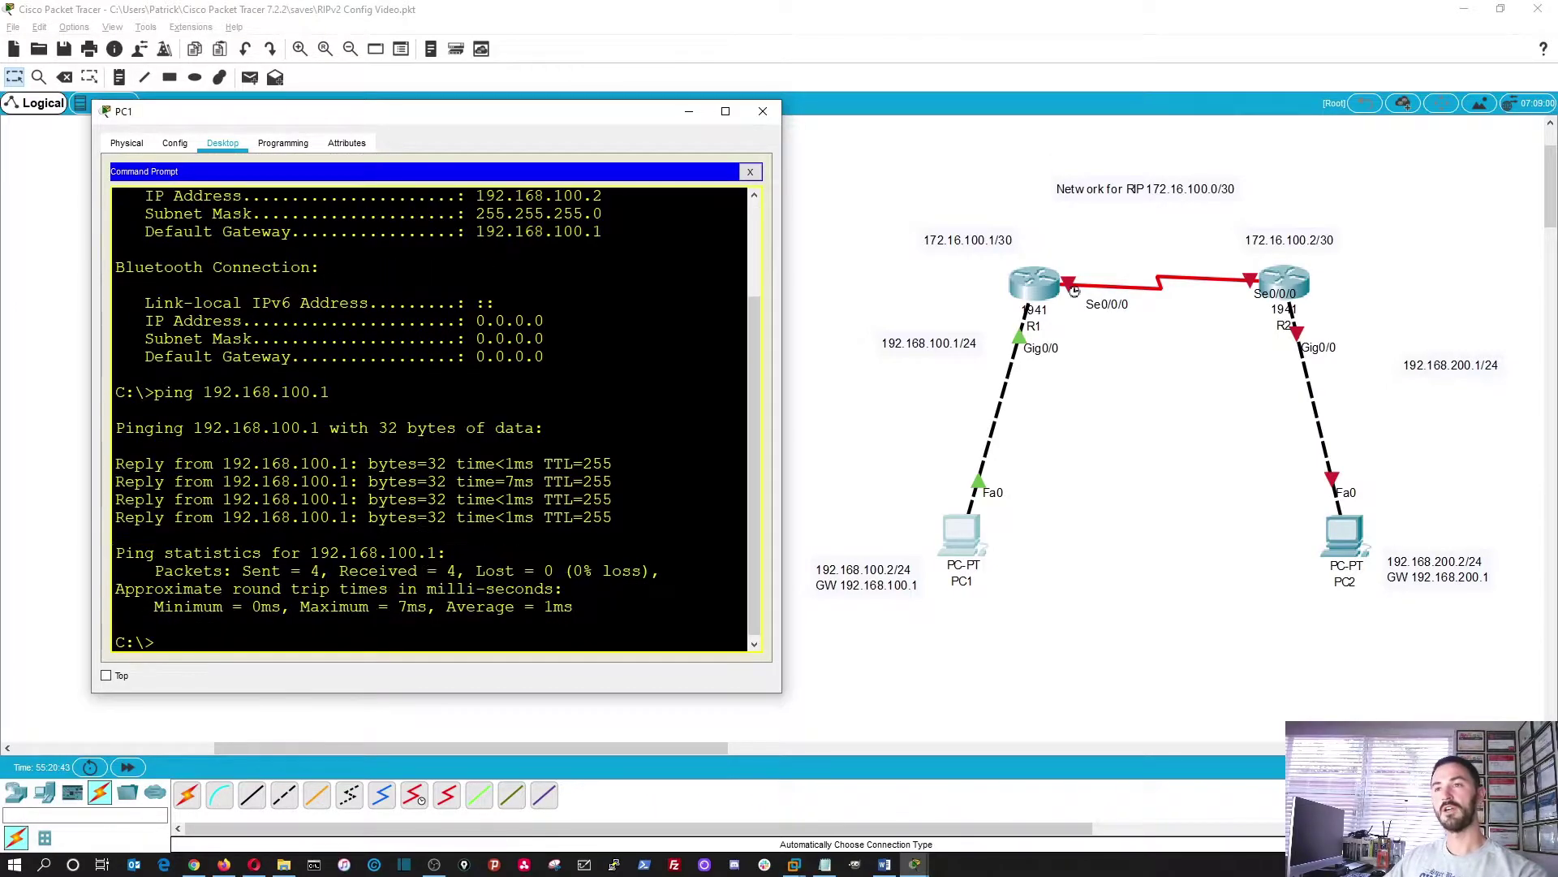
click(766, 112)
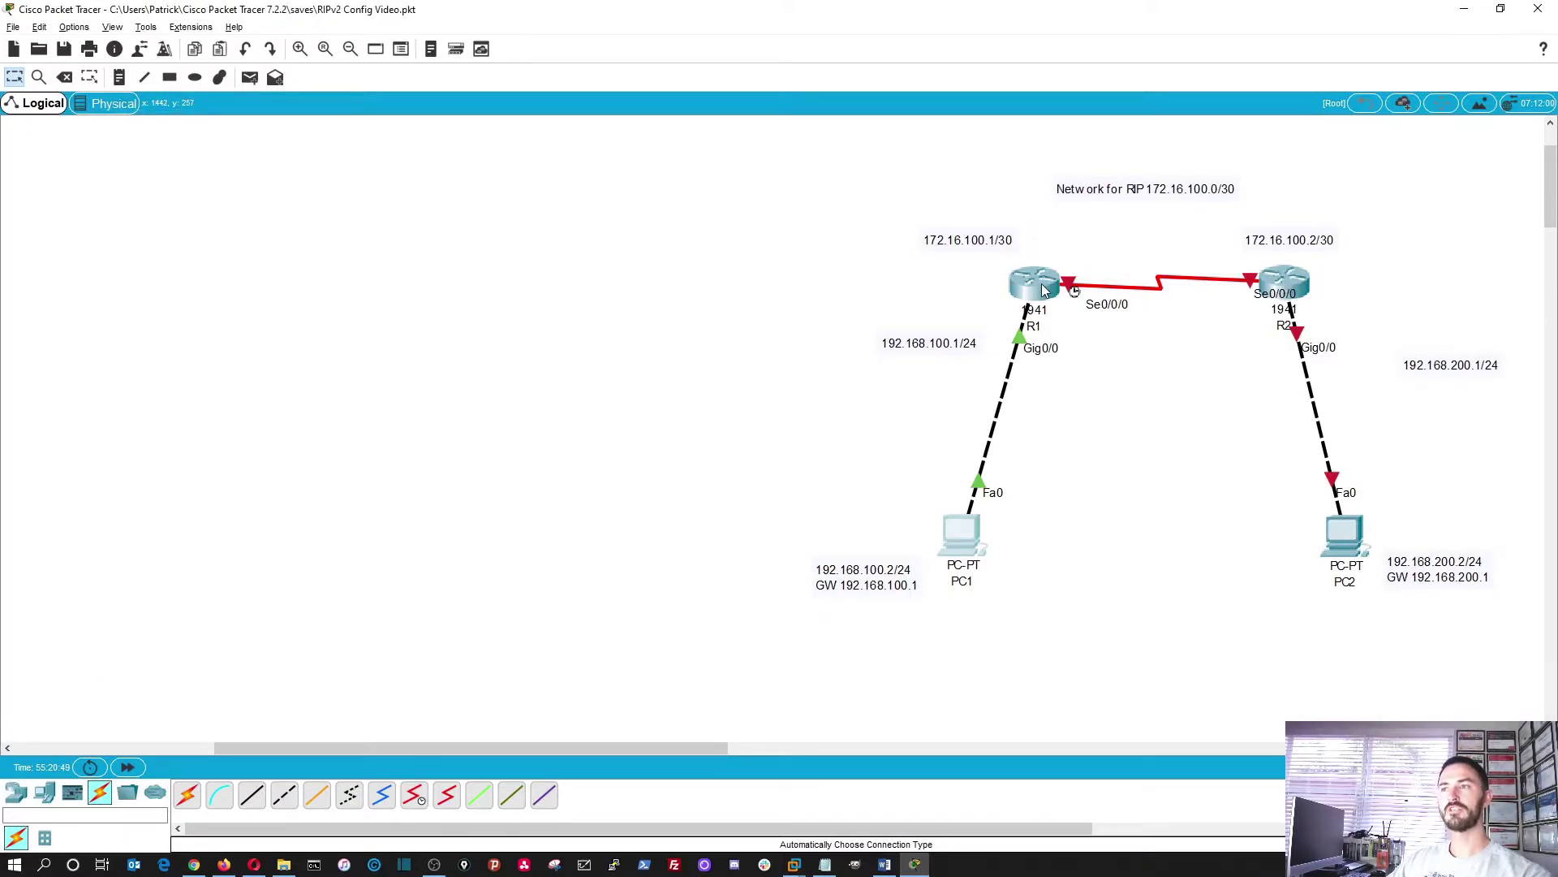
- Reopen R1's console docked on the left and enter global configuration mode
key(alt+Tab)
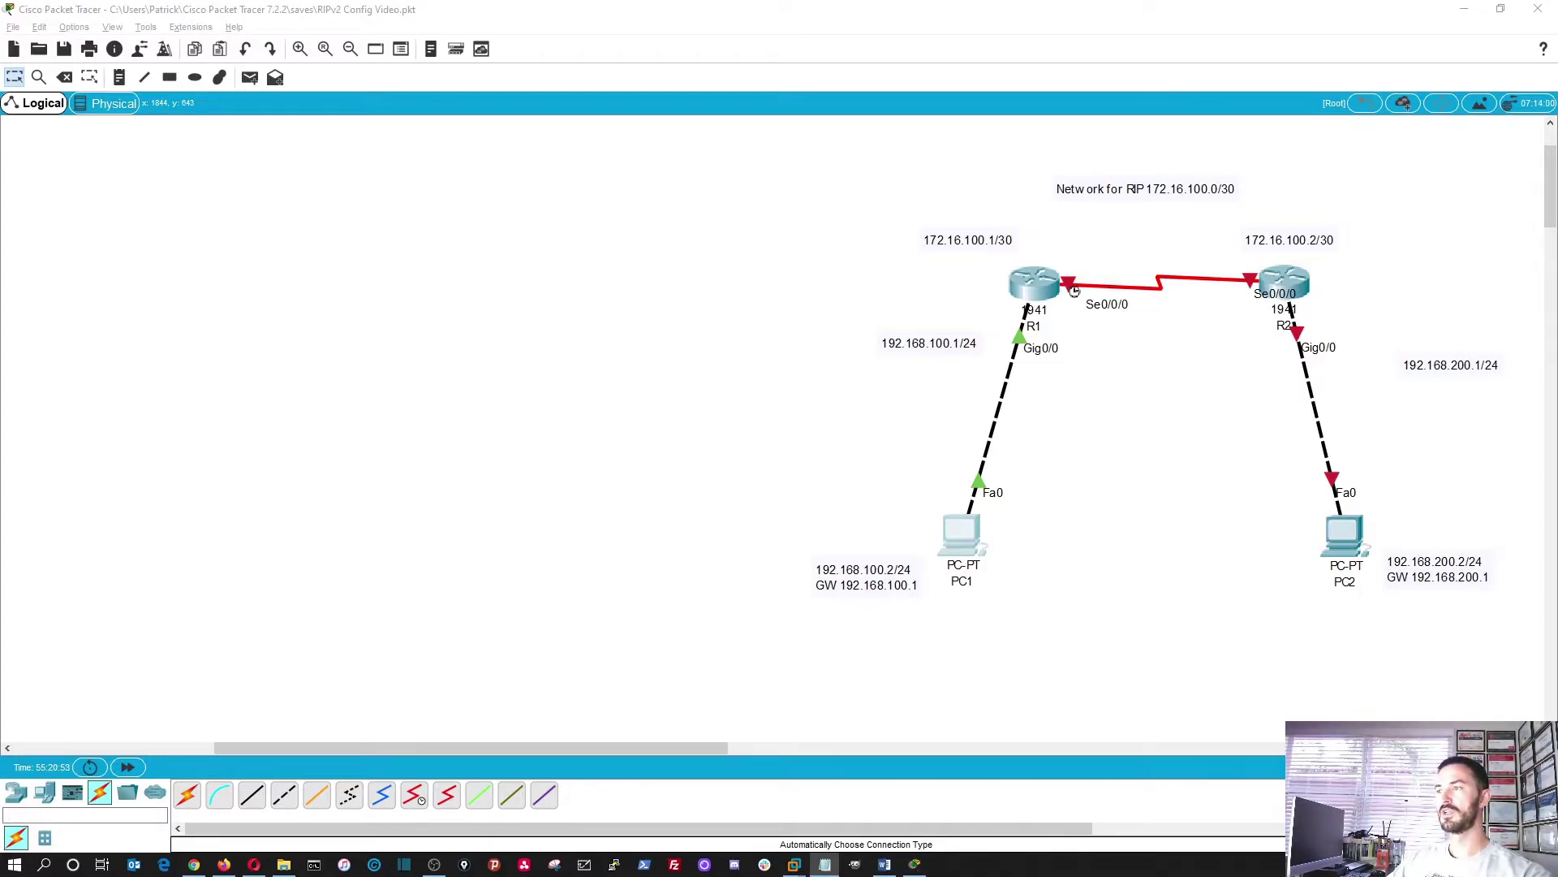
click(1047, 291)
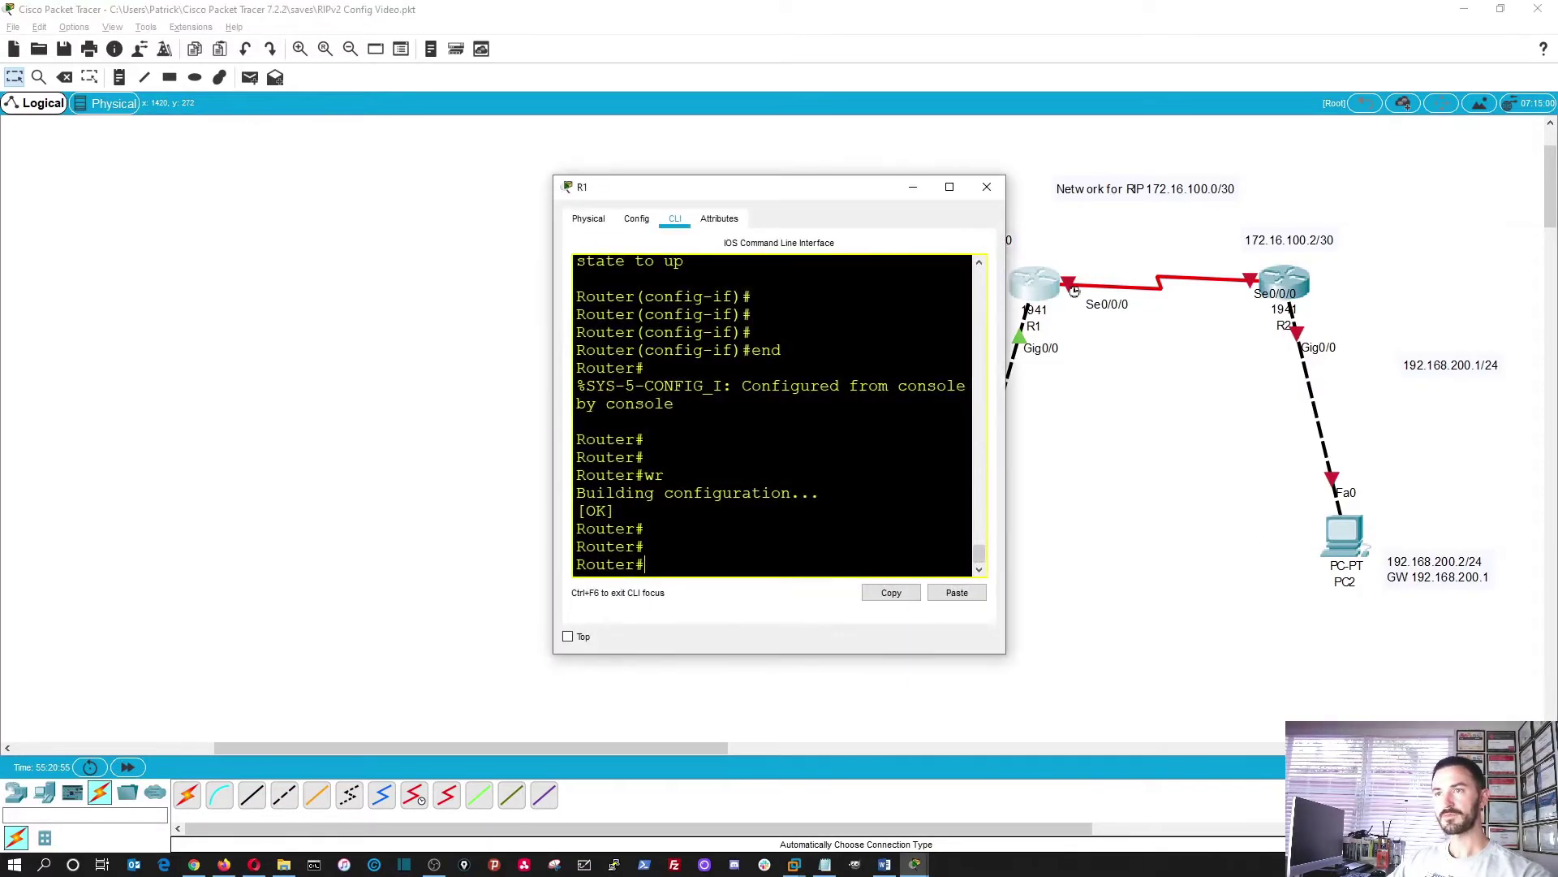
drag(777, 190, 2, 243)
key(Escape)
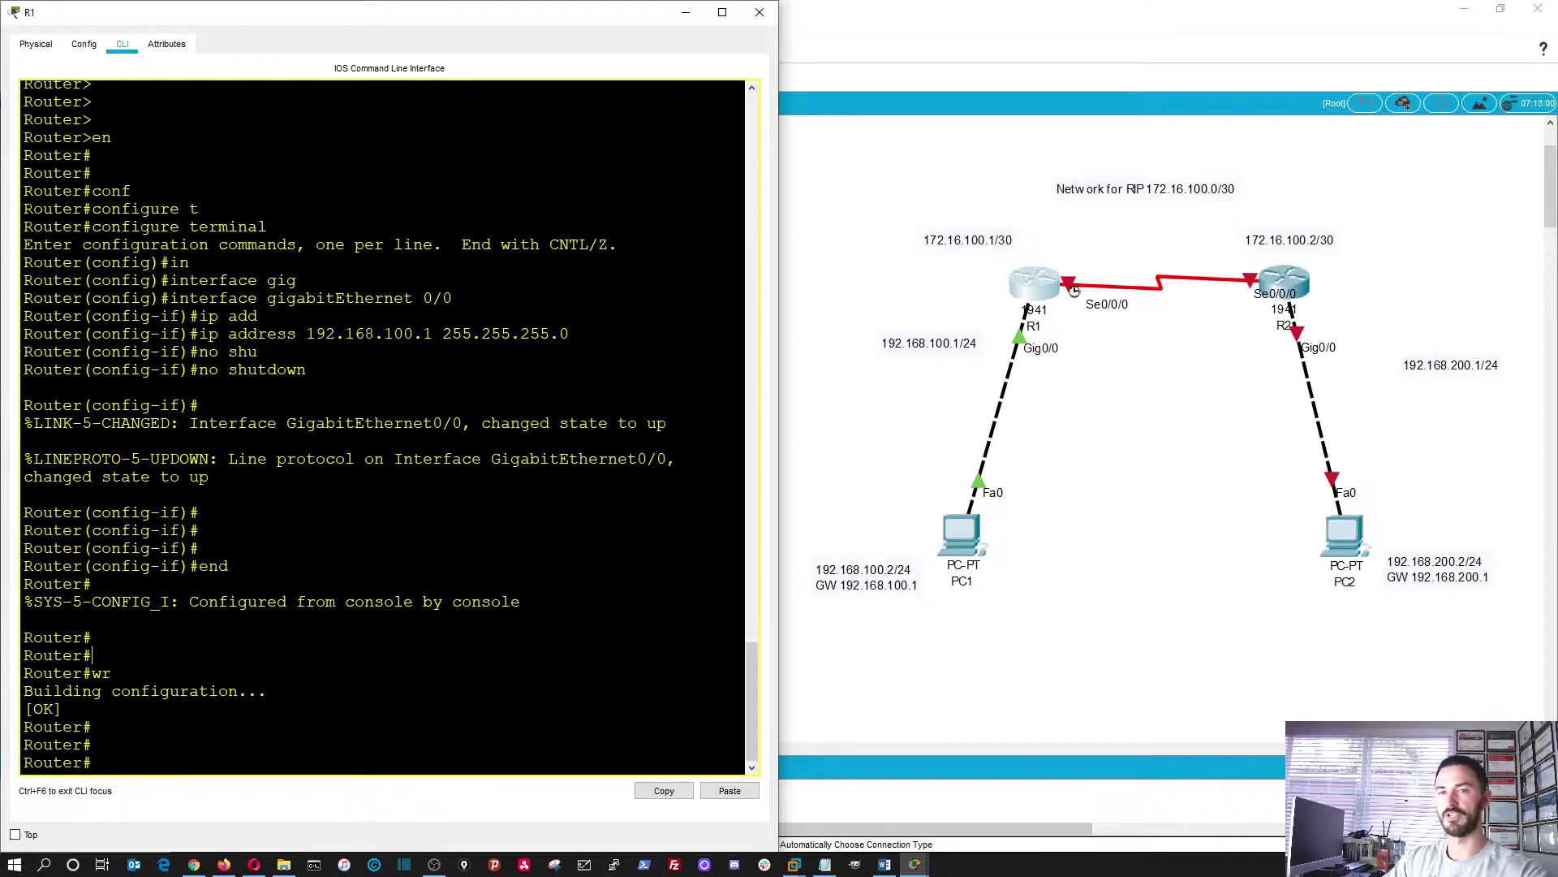
key(Return)
key(Return)
key(Return)
text(config t)
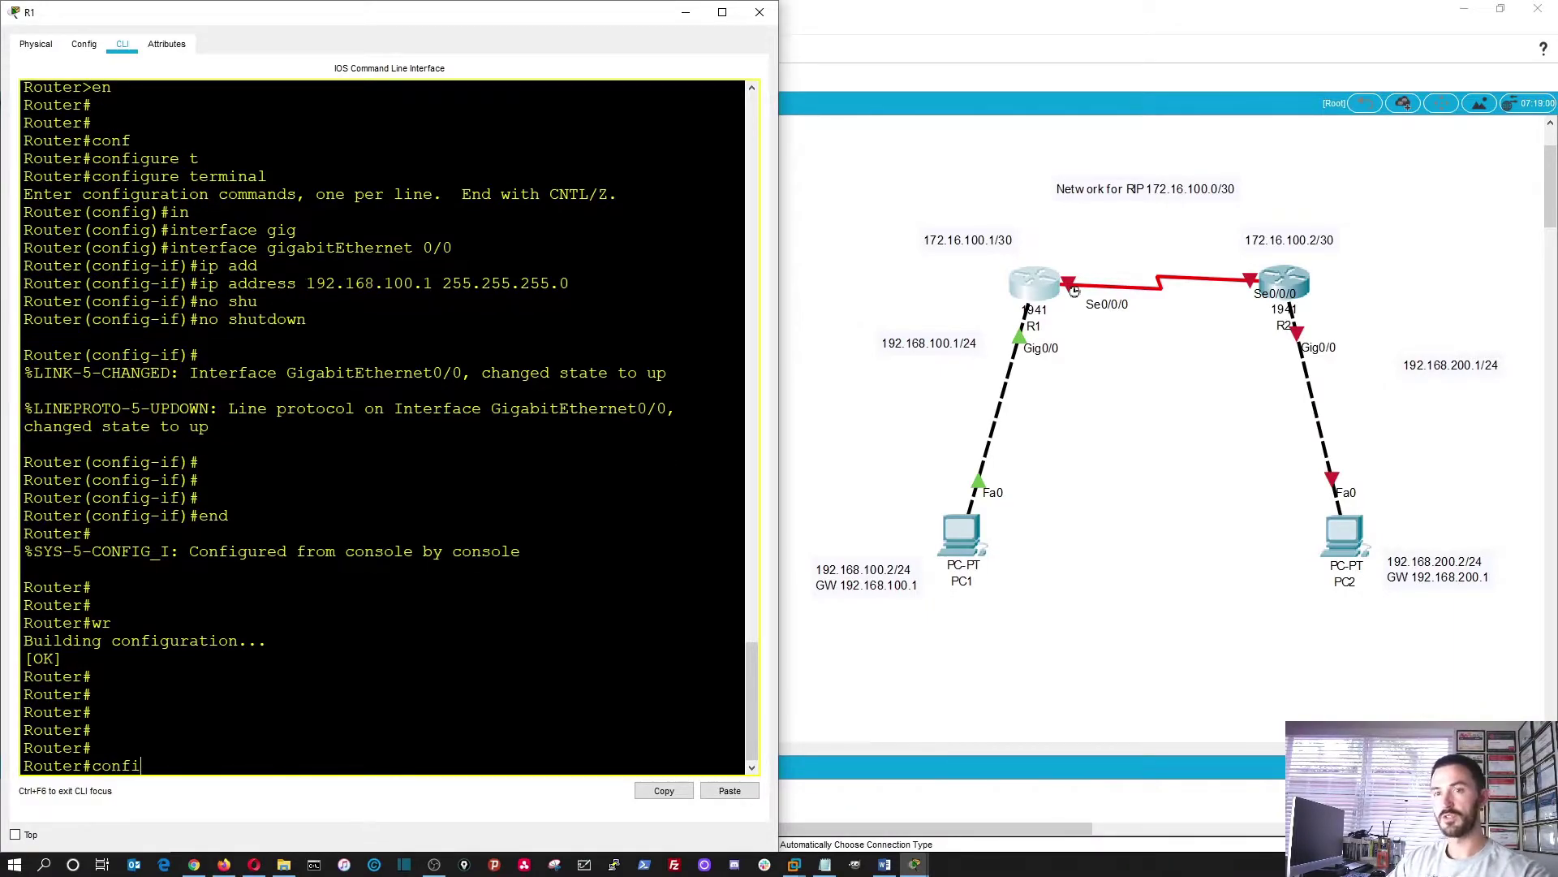
key(Return)
- Select Serial0/0/0 and assign it 172.16.100.1 255.255.255.252
text(ser)
key(Tab)
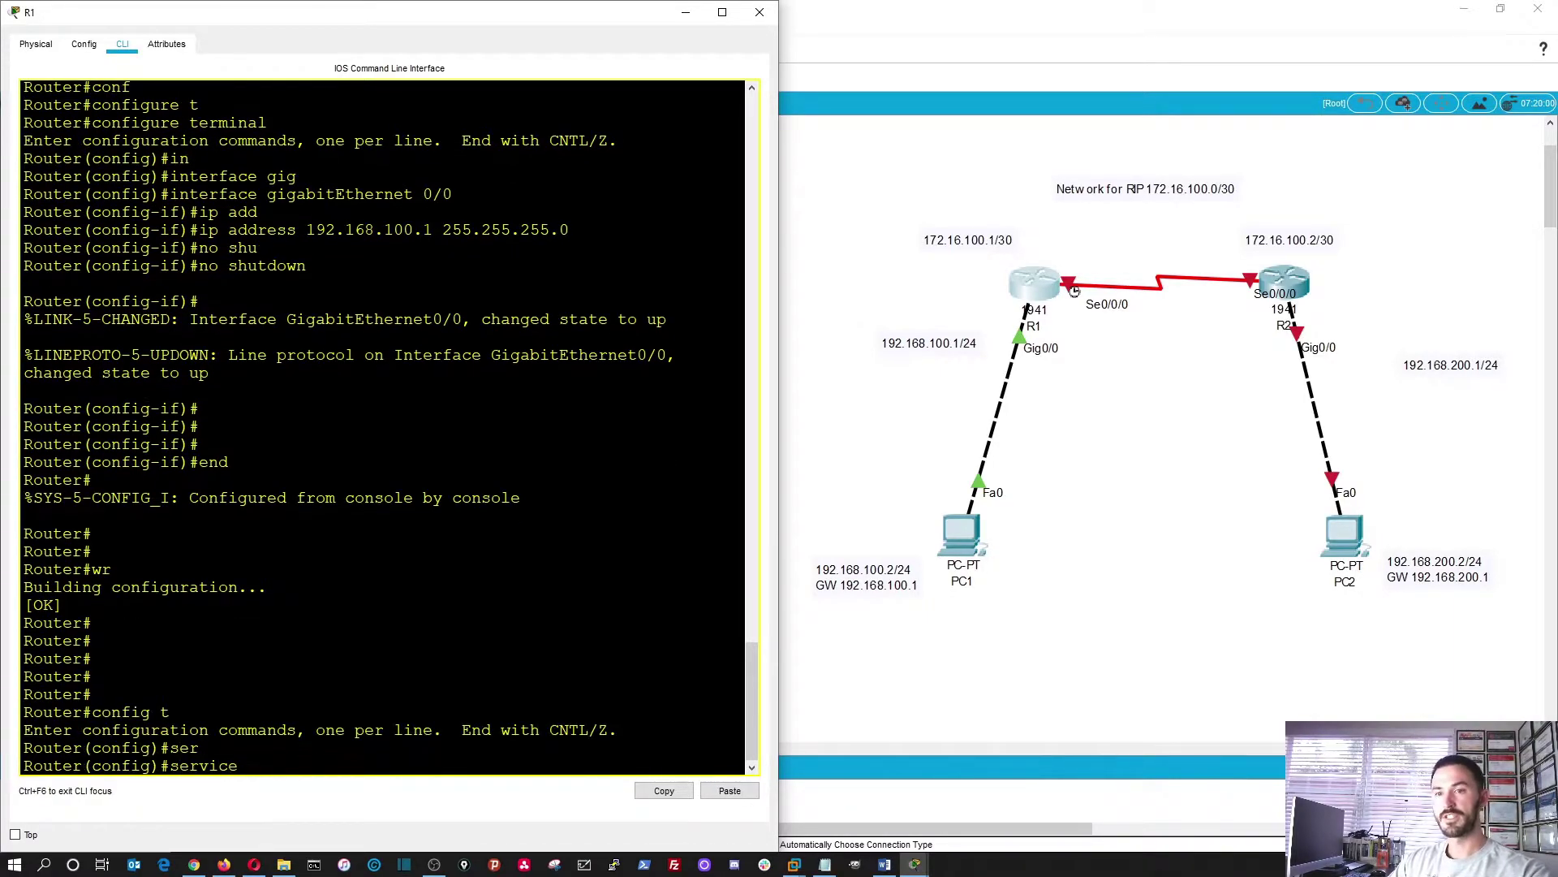
key(BackSpace)
key(BackSpace)
key(BackSpace)
key(BackSpace)
key(BackSpace)
key(BackSpace)
text(inter)
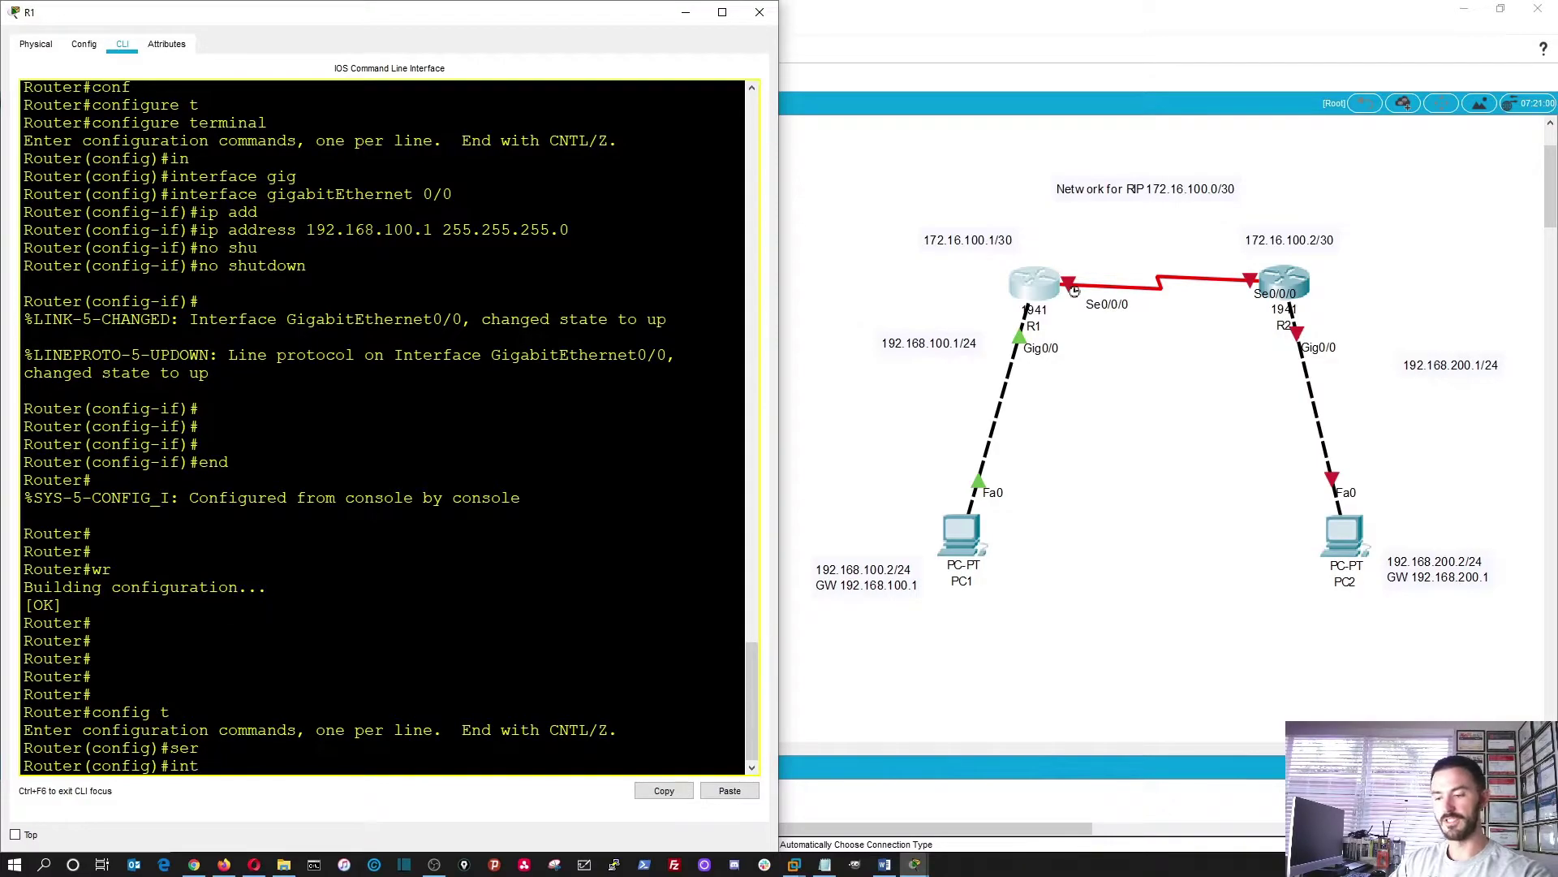
key(Tab)
text(ser)
key(Tab)
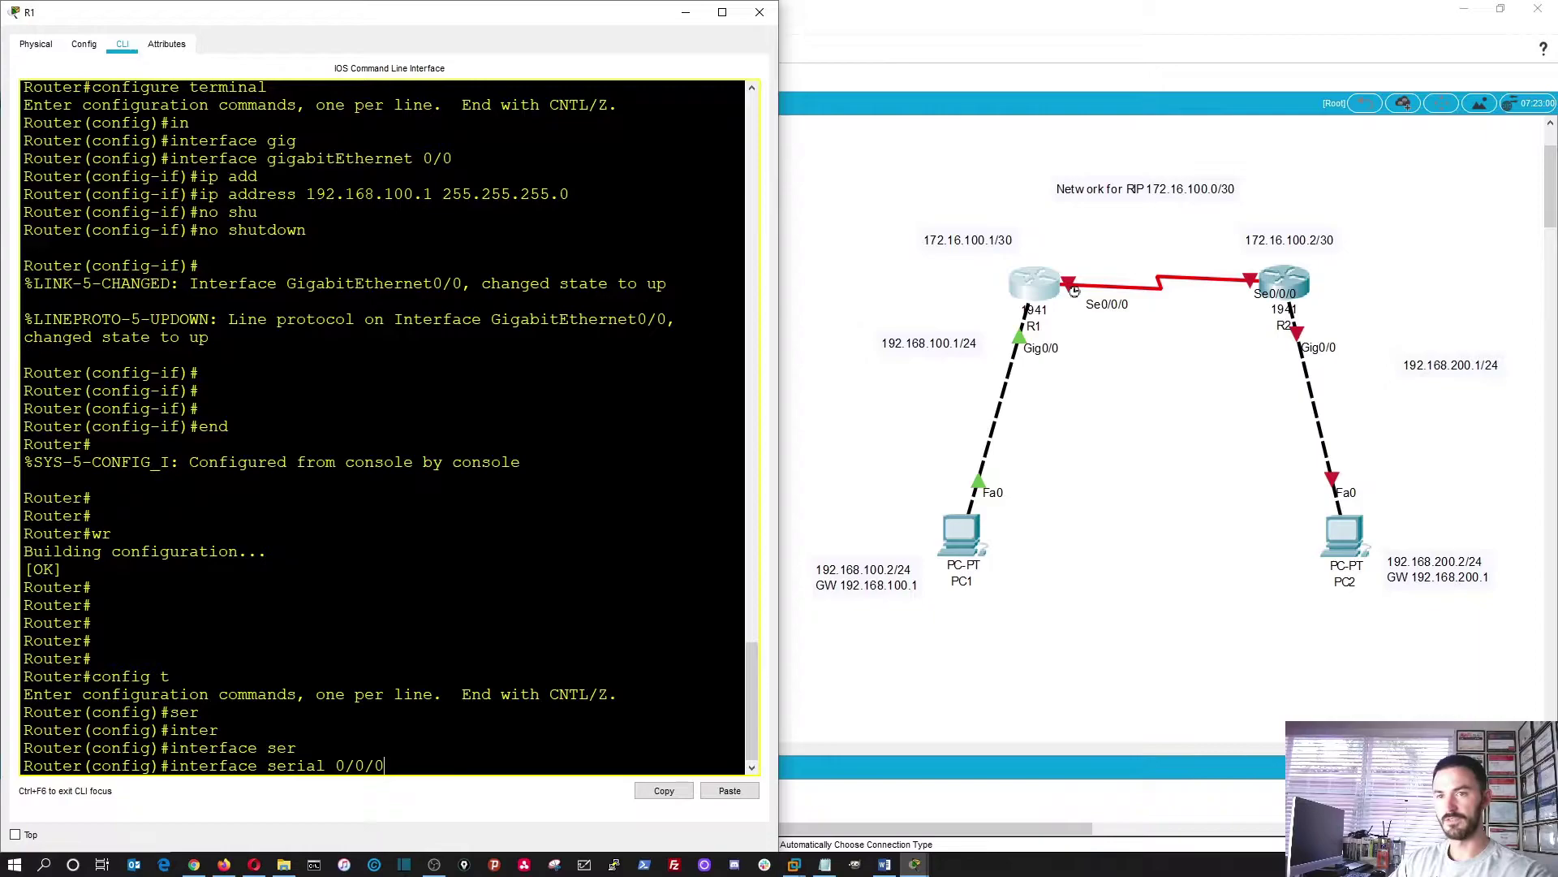
key(Return)
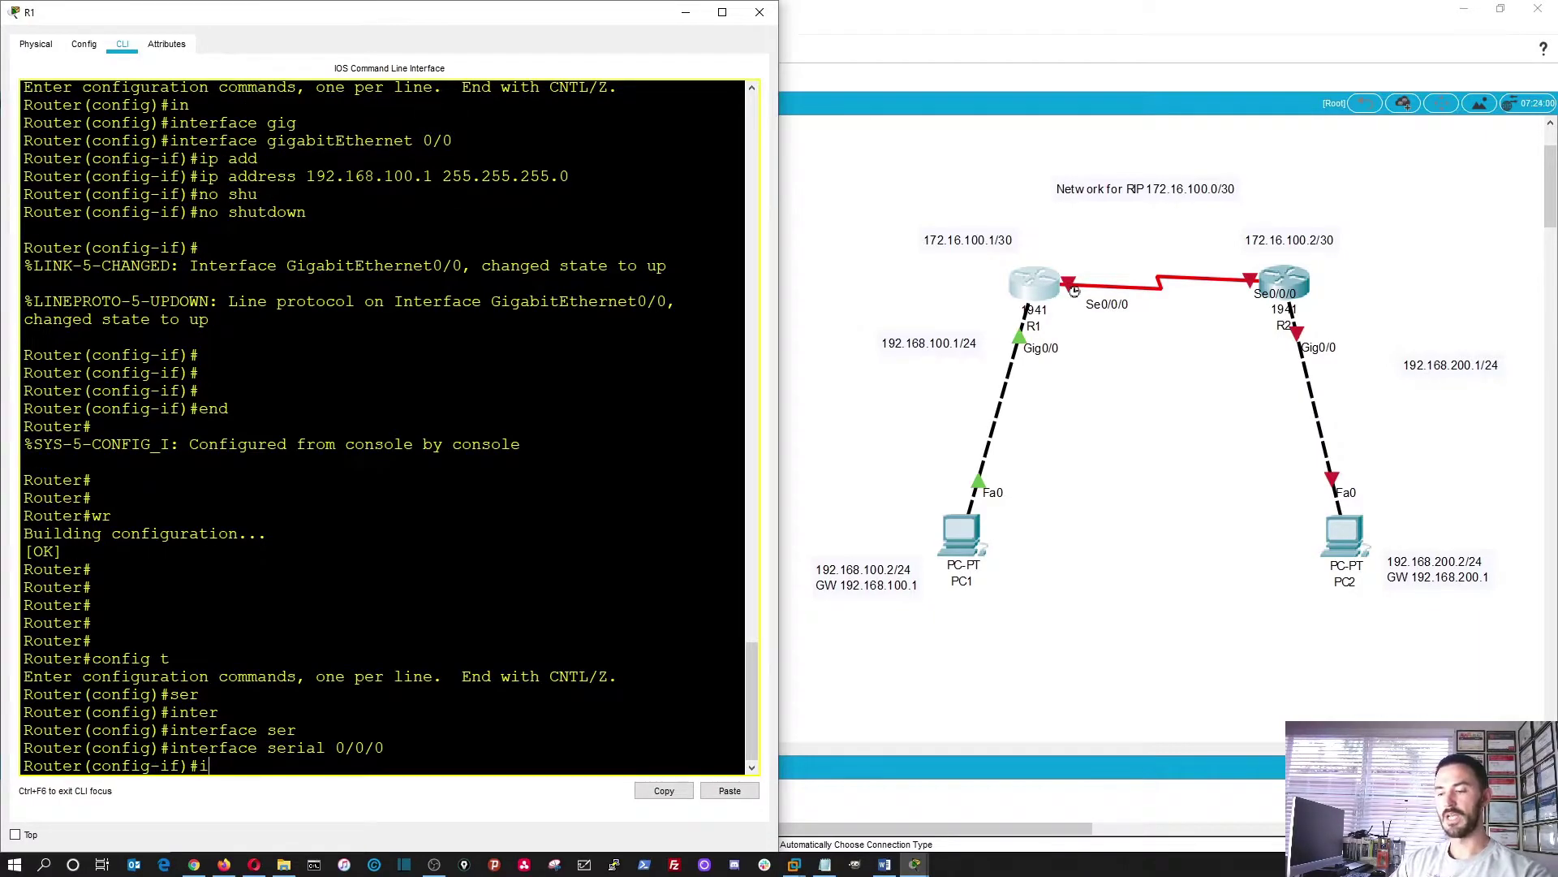
text(ip add)
key(Tab)
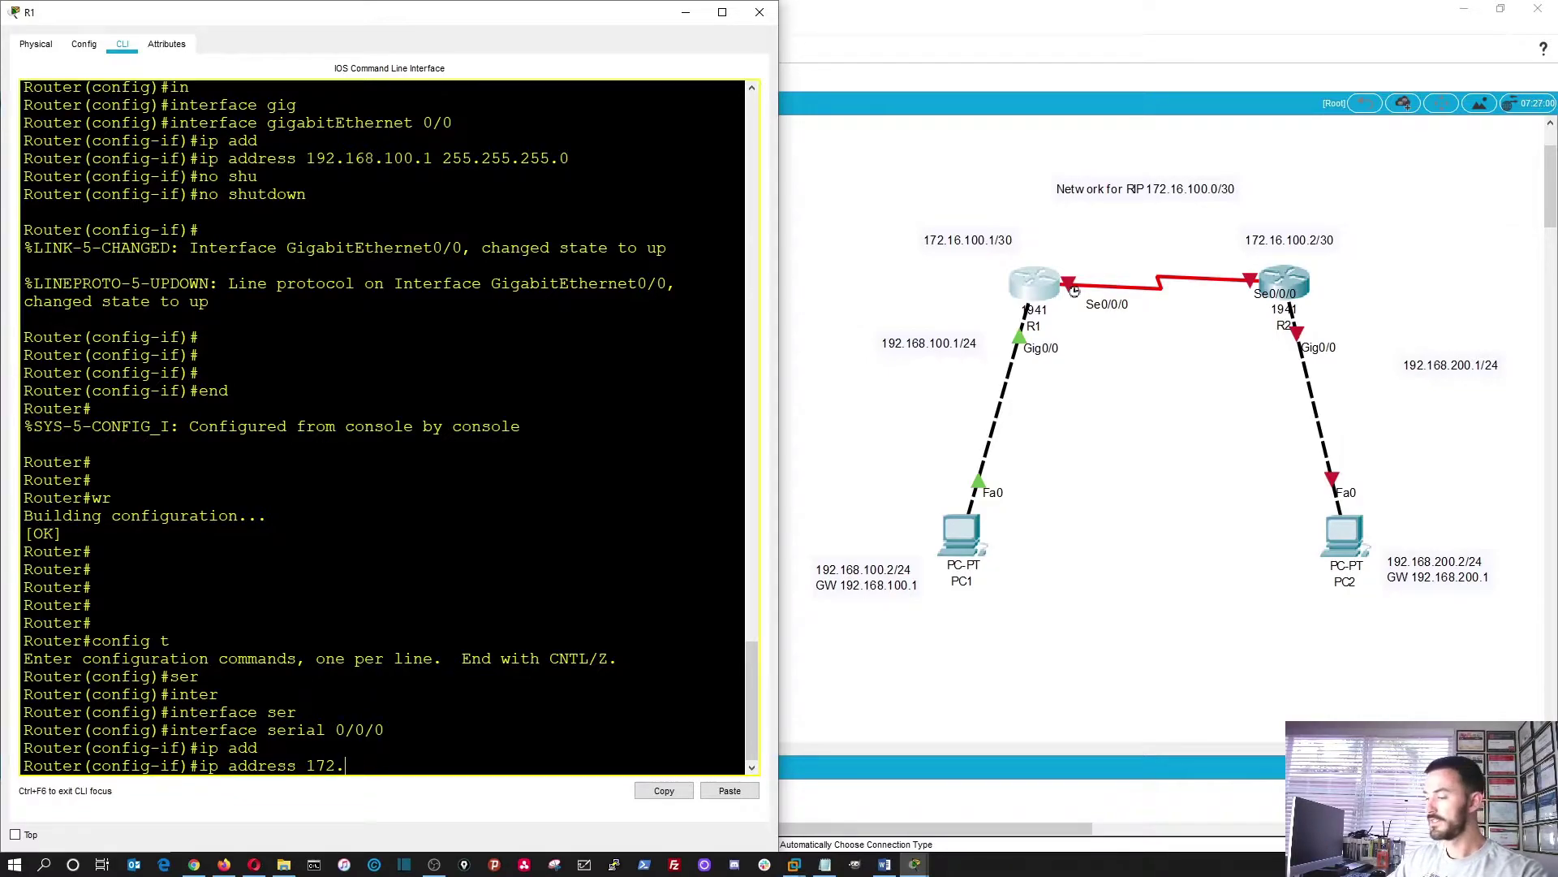
text(172.16.100.)
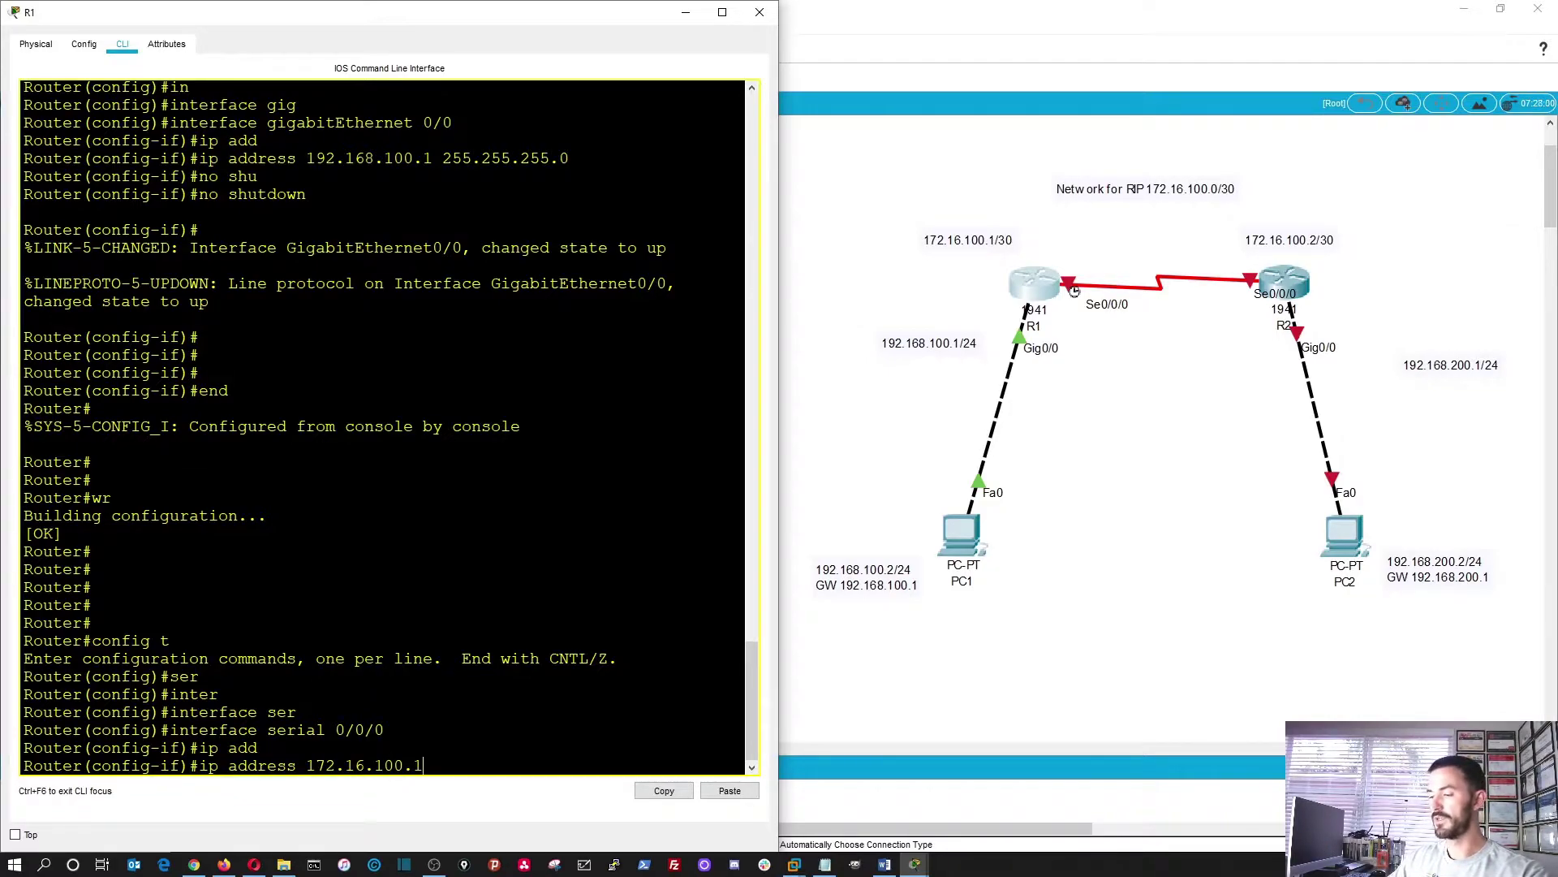
text(1 255.)
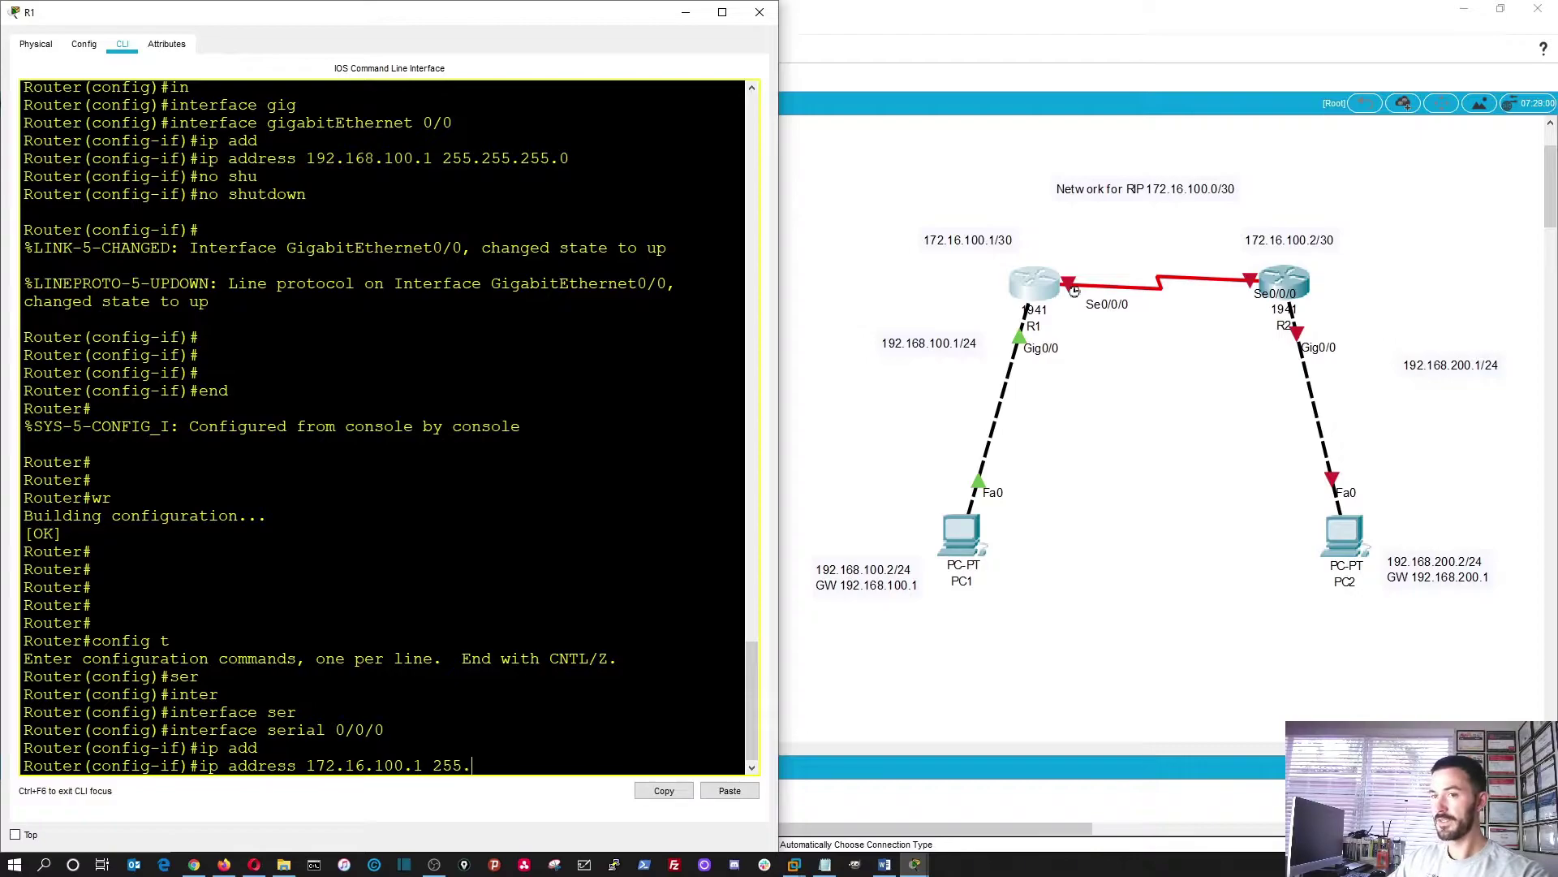
text(255.255.2)
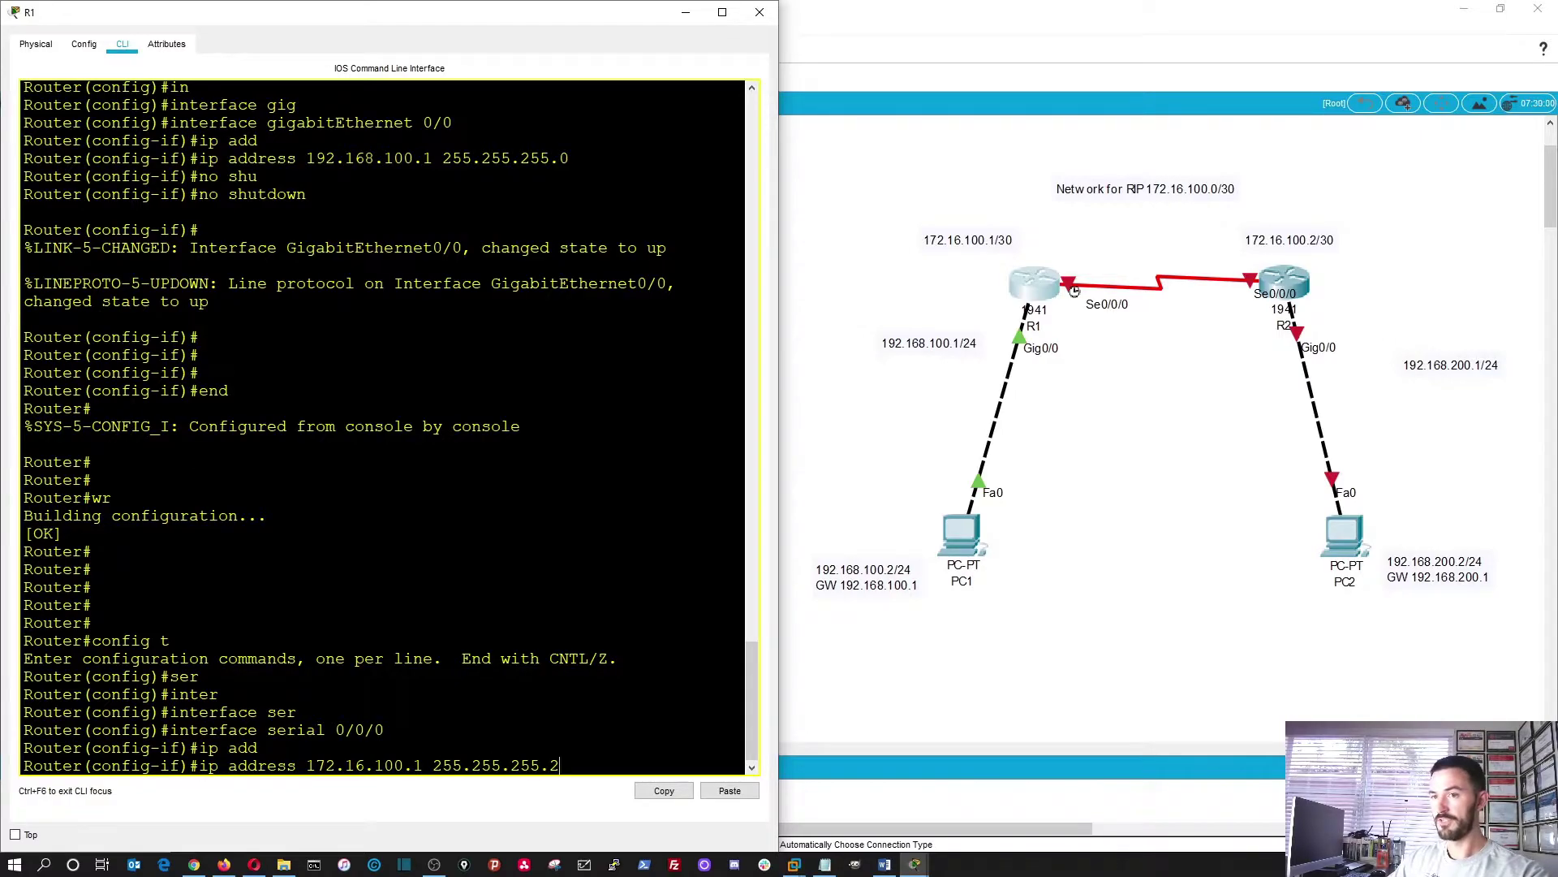
text(52)
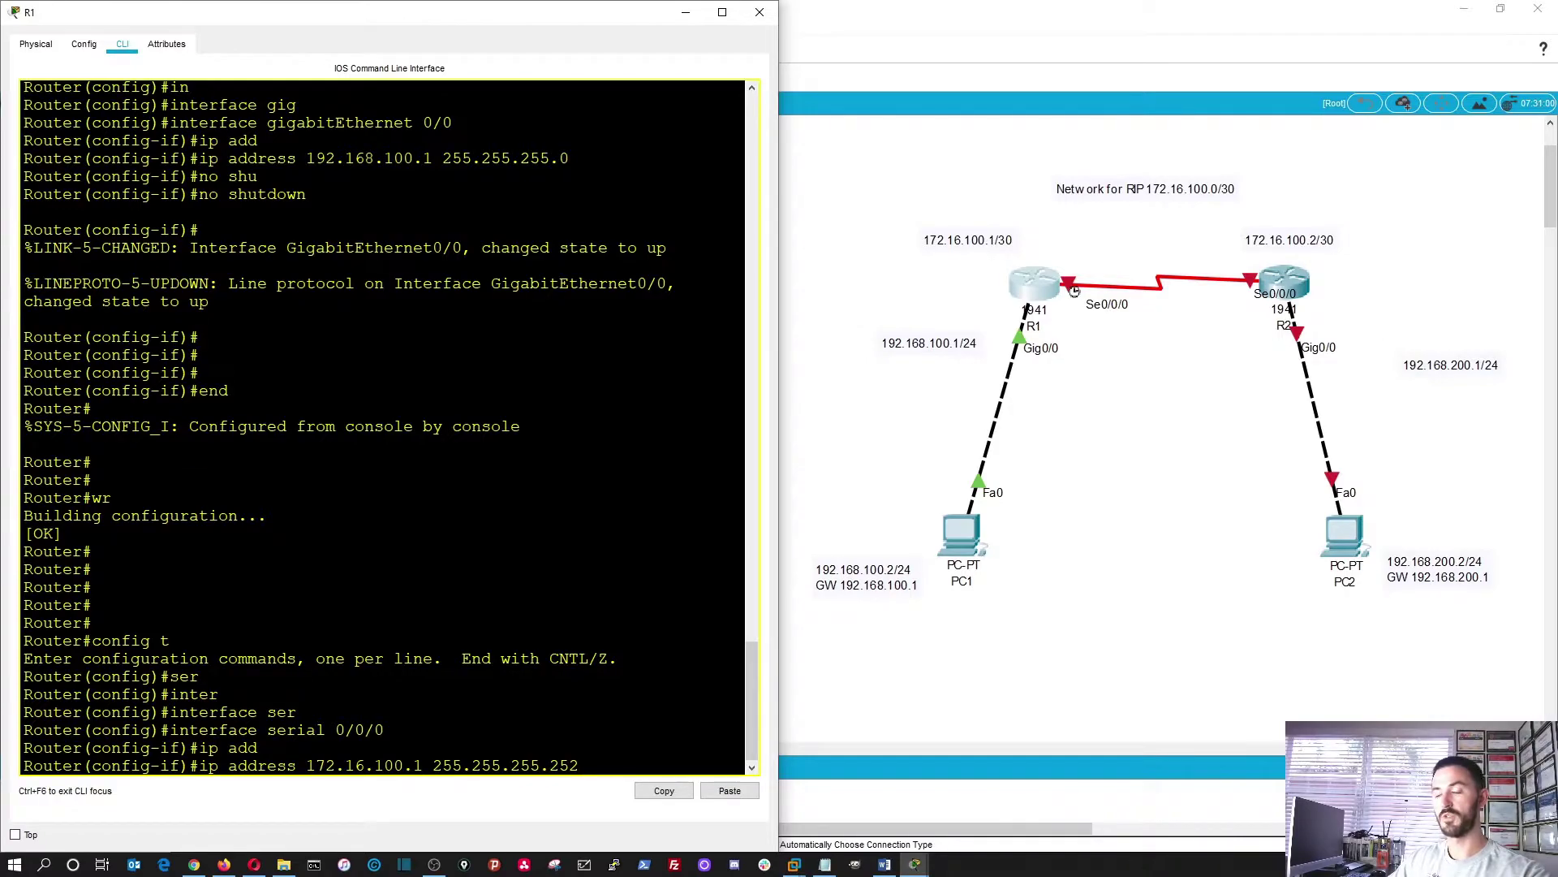
key(Return)
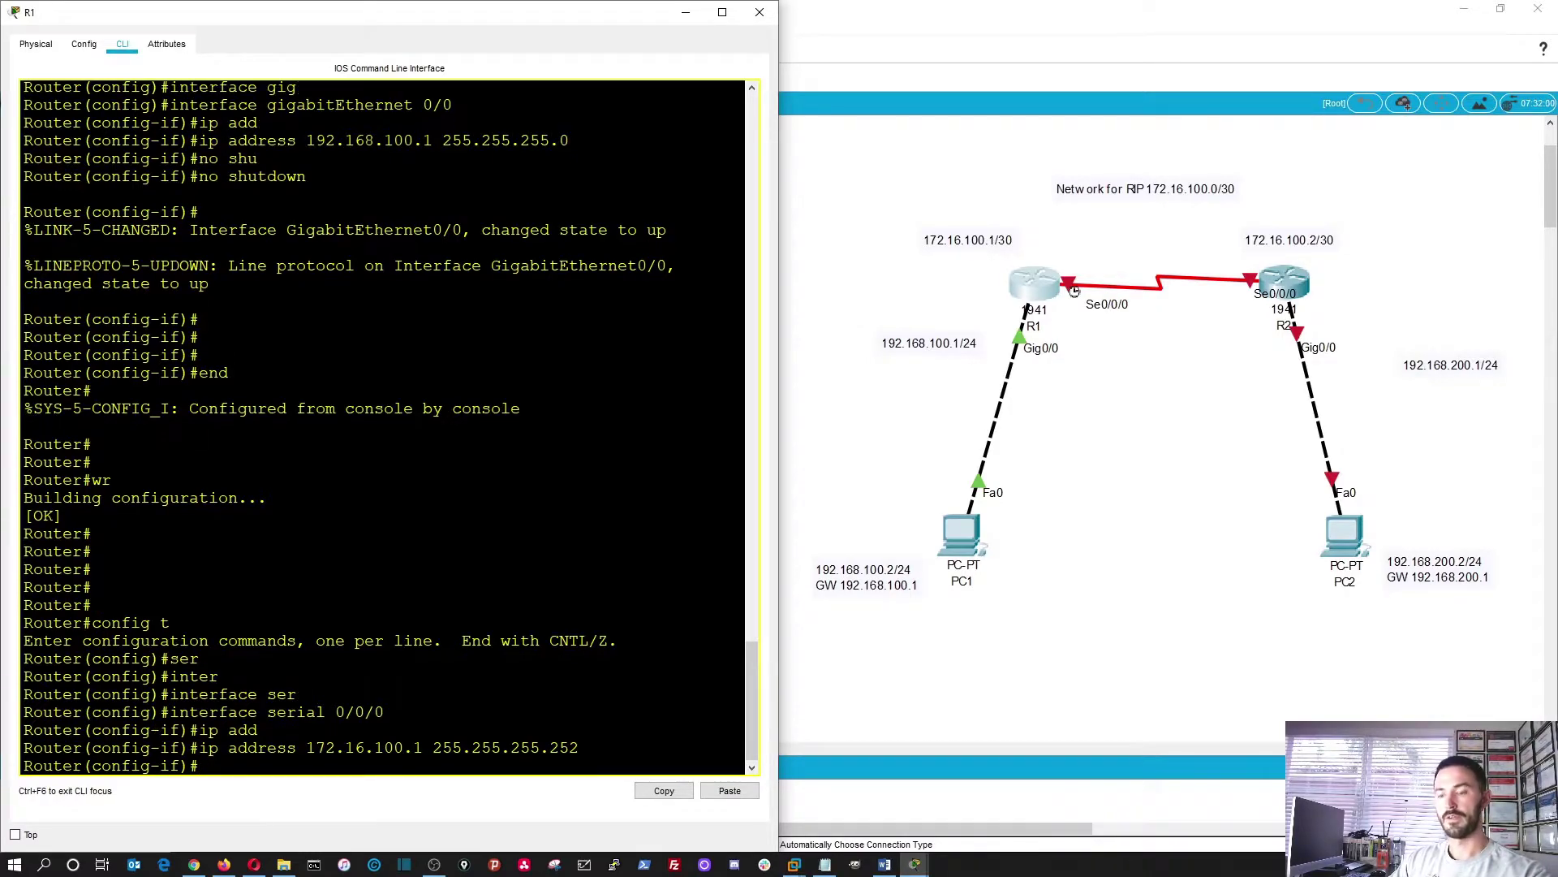
- Enable Serial0/0/0 with no shutdown and set its clock rate to 64000
text(no shu)
key(Tab)
key(Return)
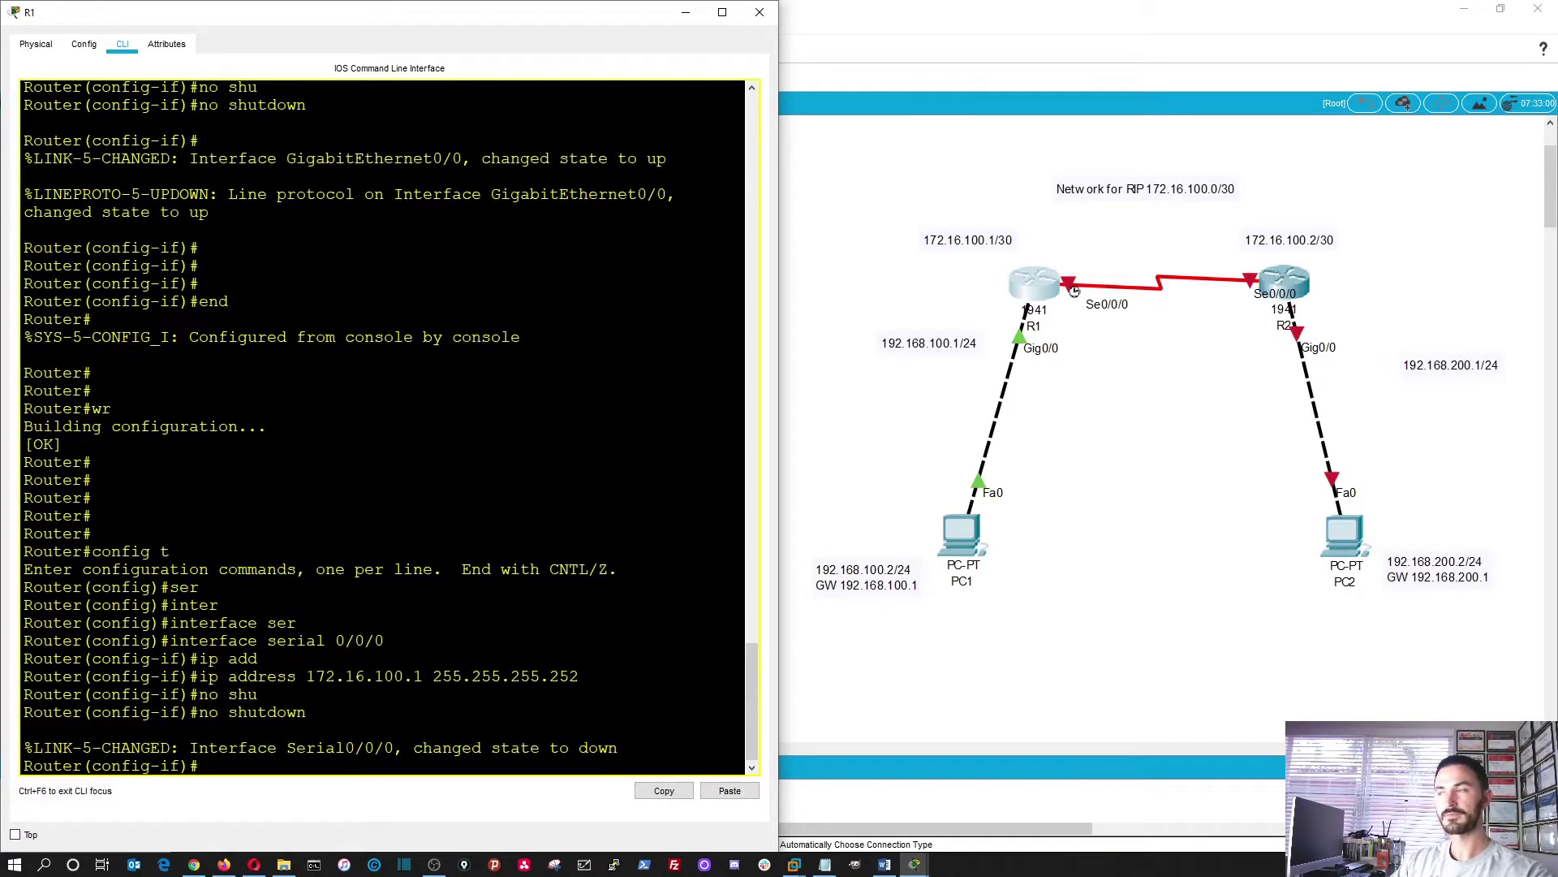
key(Return)
key(Return)
key(Return)
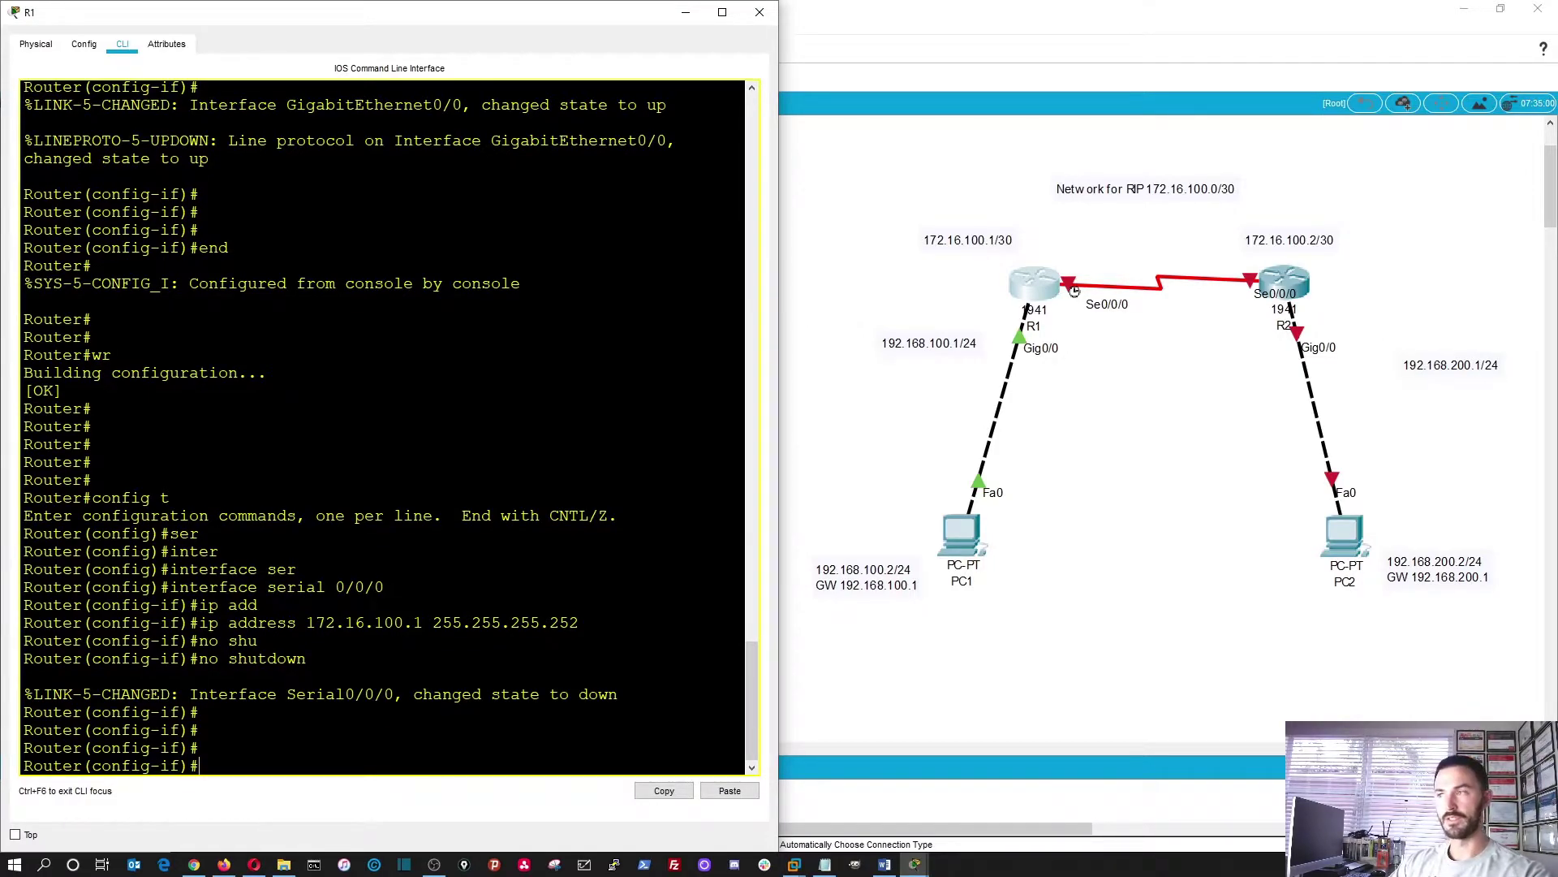
text(cl)
key(Tab)
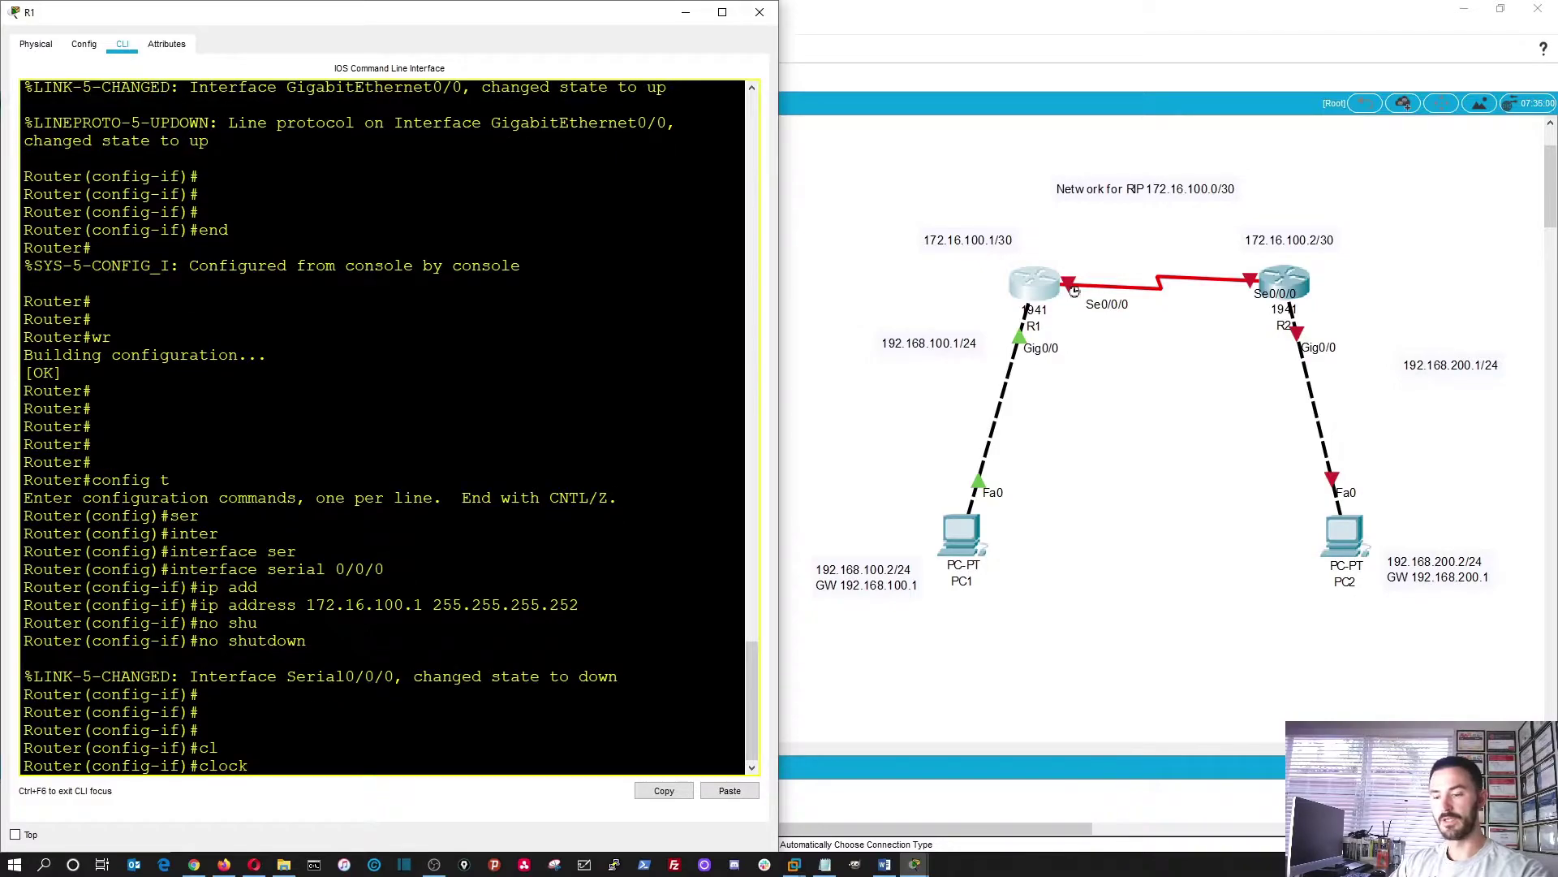
text(r)
key(Tab)
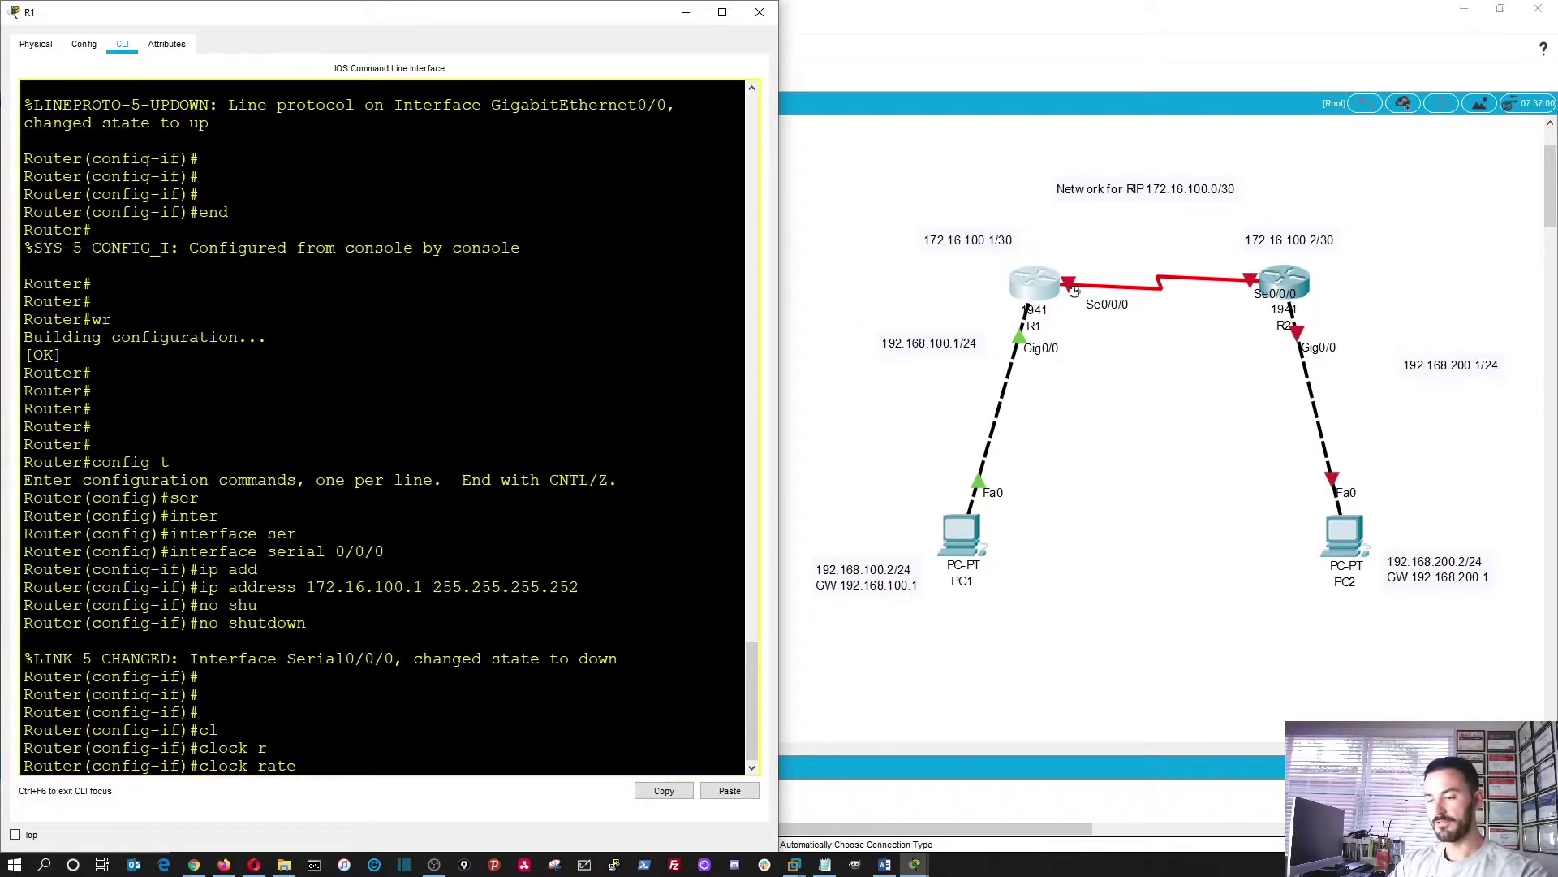
text(64000)
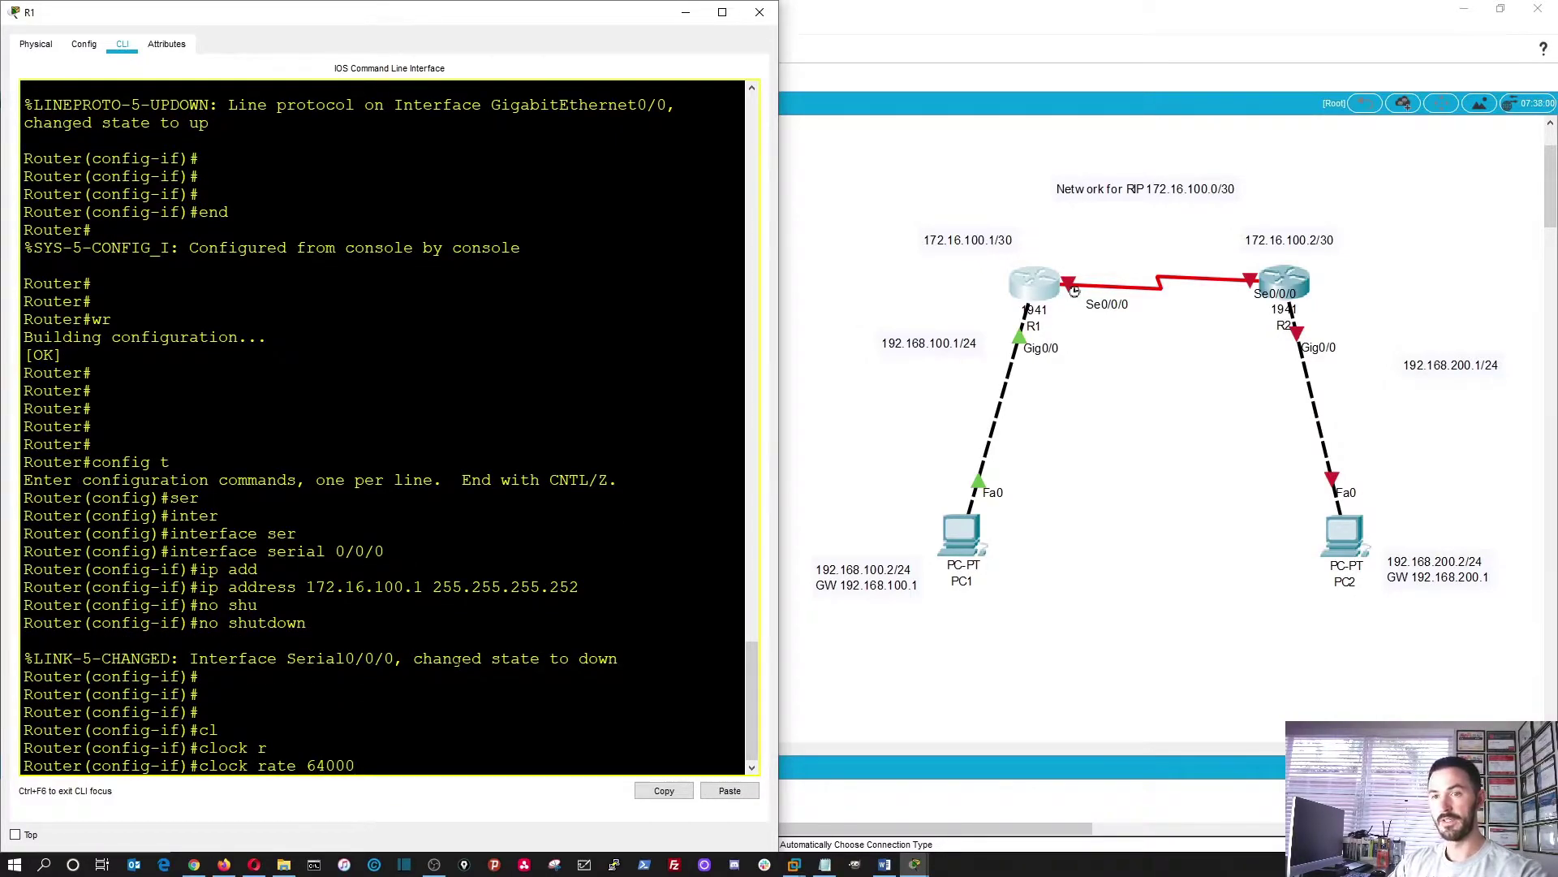
key(Return)
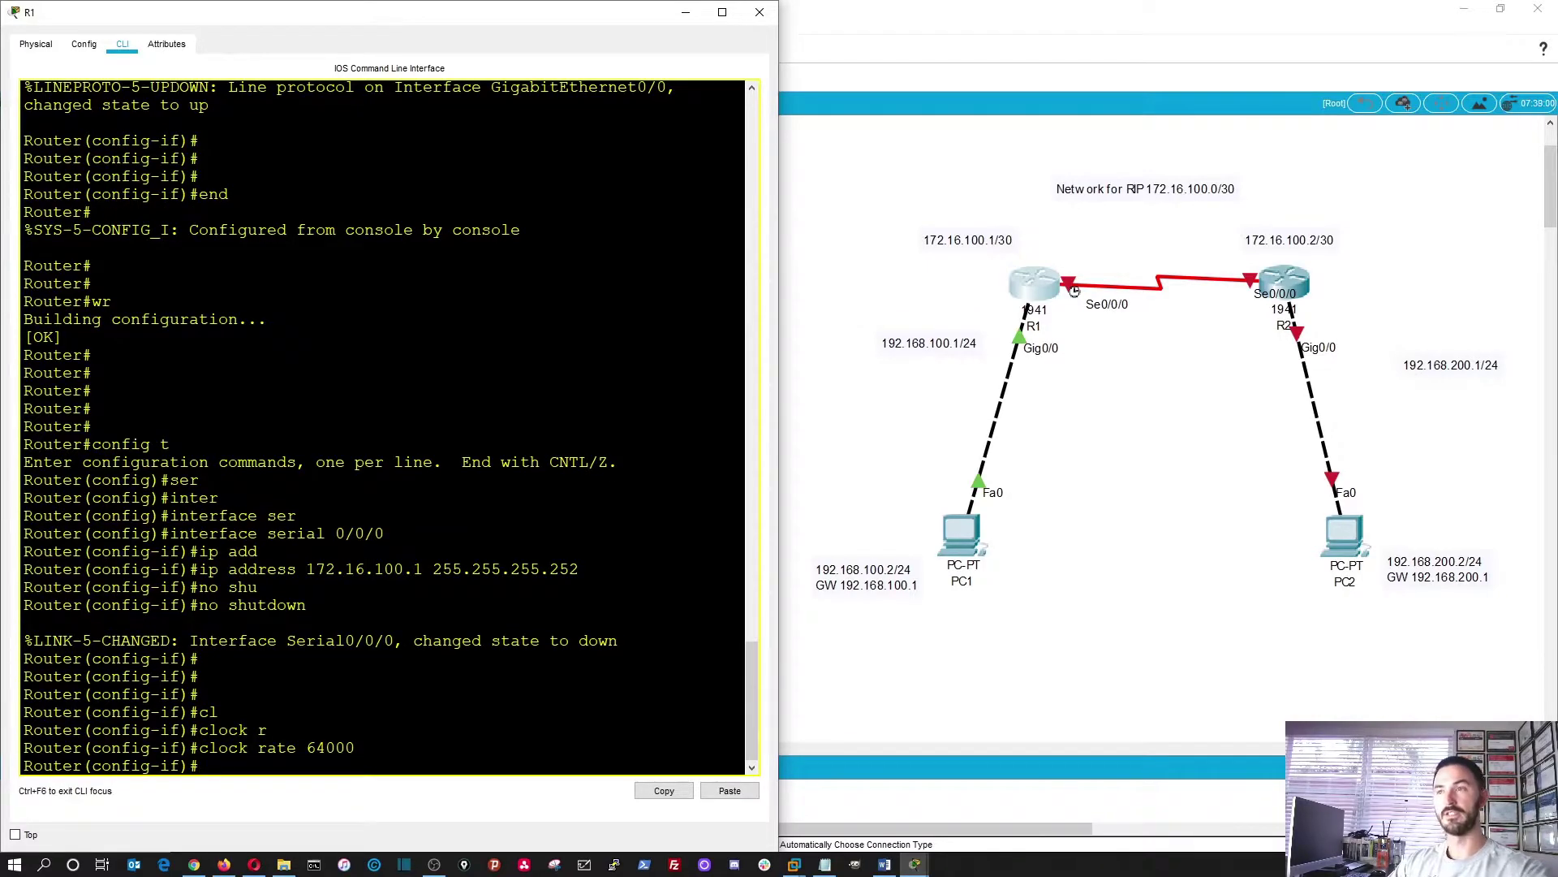
key(Return)
key(Return)
key(Return)
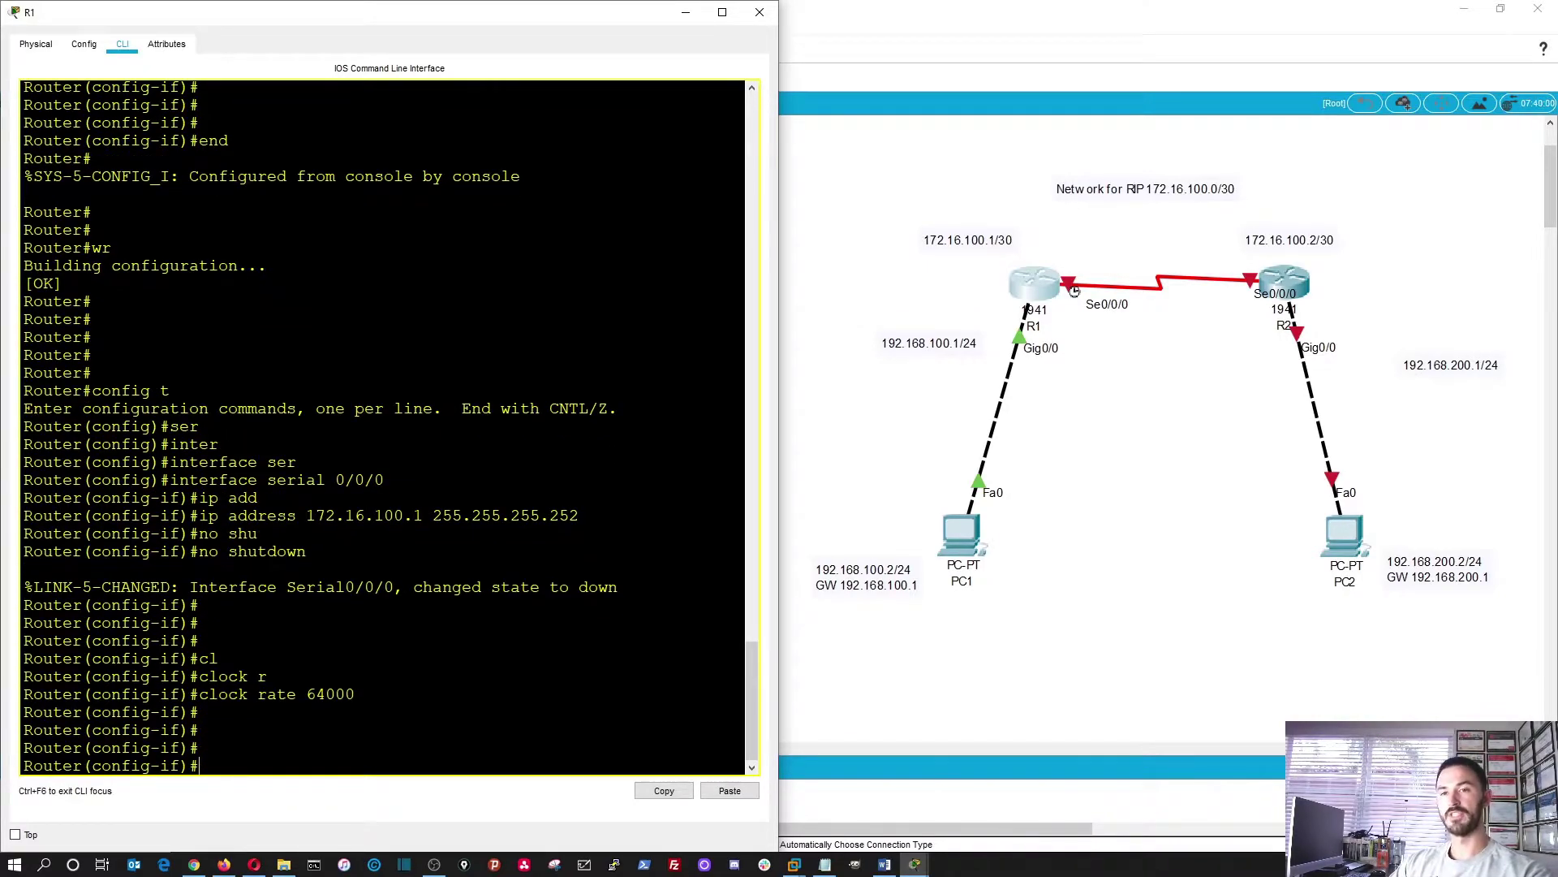
- Leave configuration mode with end and save R1's configuration with wr
text(end)
key(Return)
key(Return)
key(Return)
text(wr)
key(Return)
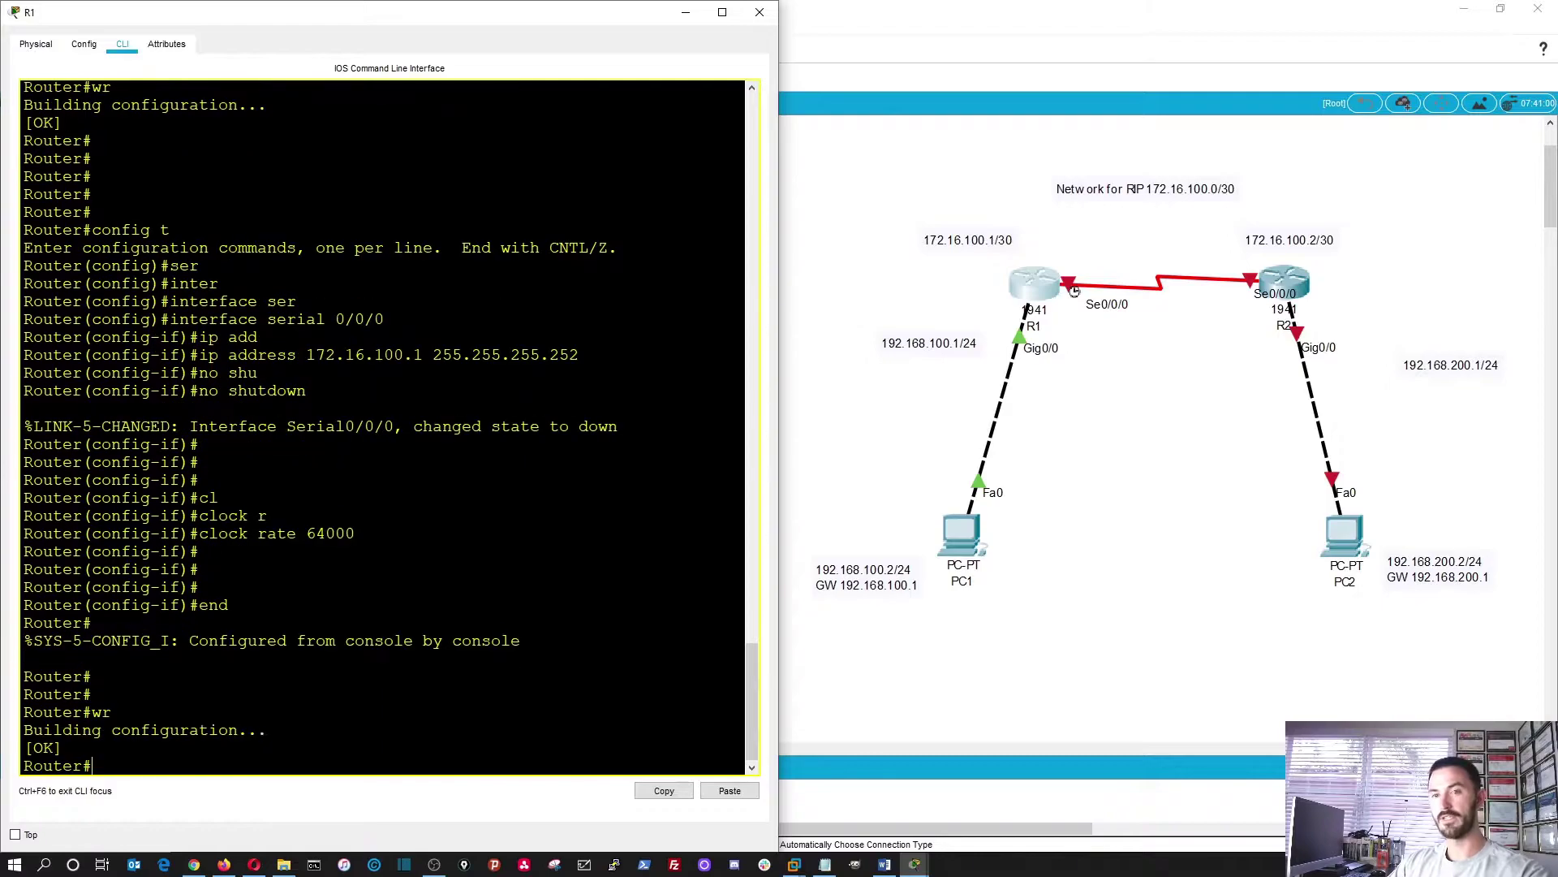
key(Return)
key(Return)
key(Return)
- Run show running-config on R1 and page down to the interface settings
text(show ip)
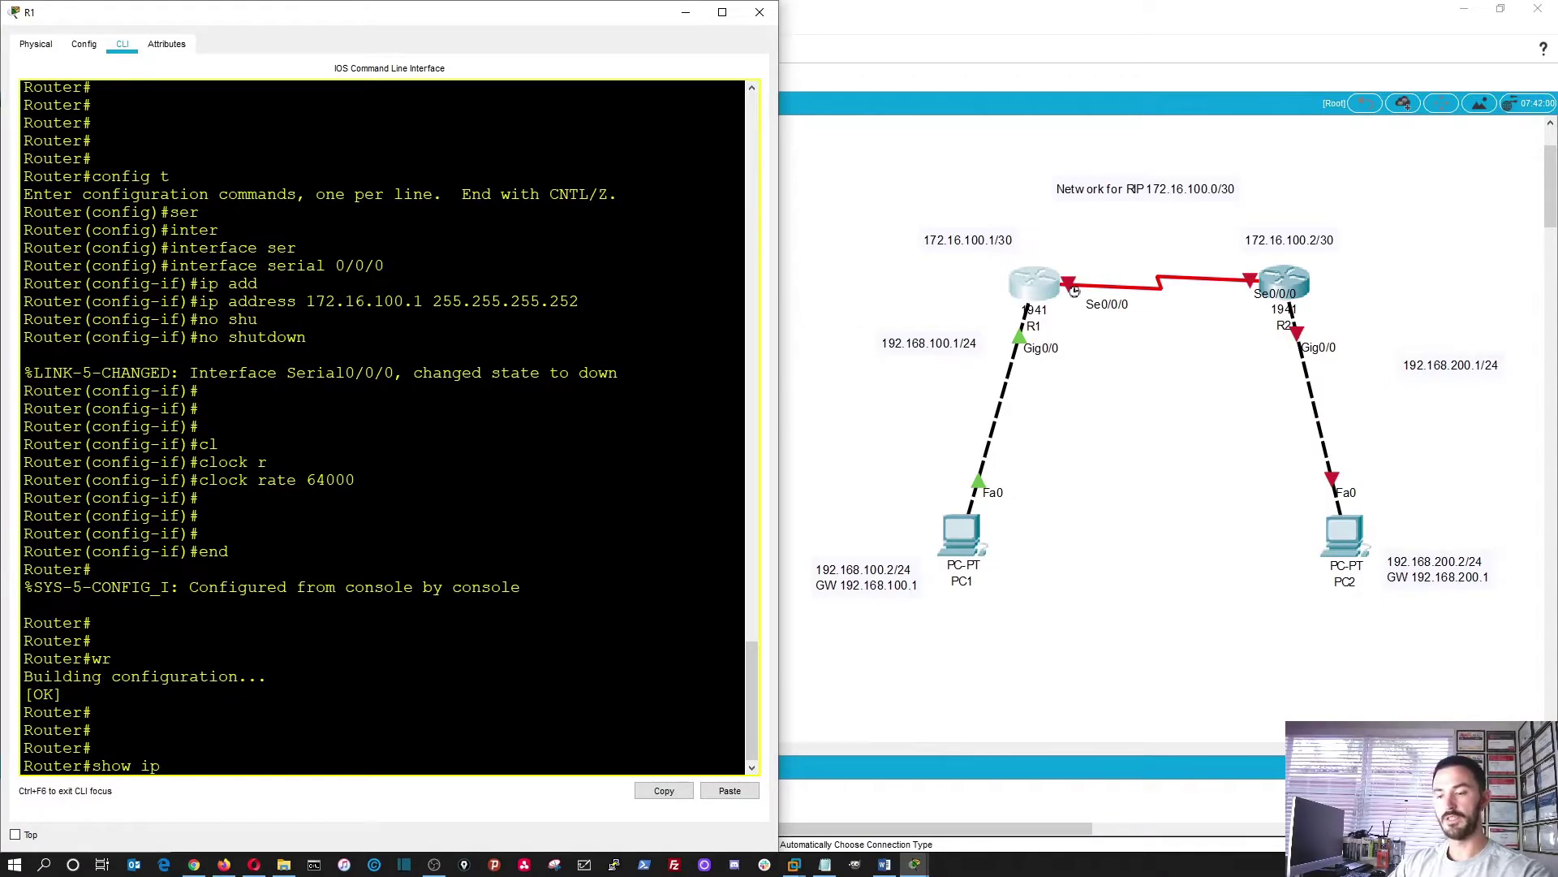
key(BackSpace)
key(BackSpace)
key(BackSpace)
text(run)
key(Tab)
key(Return)
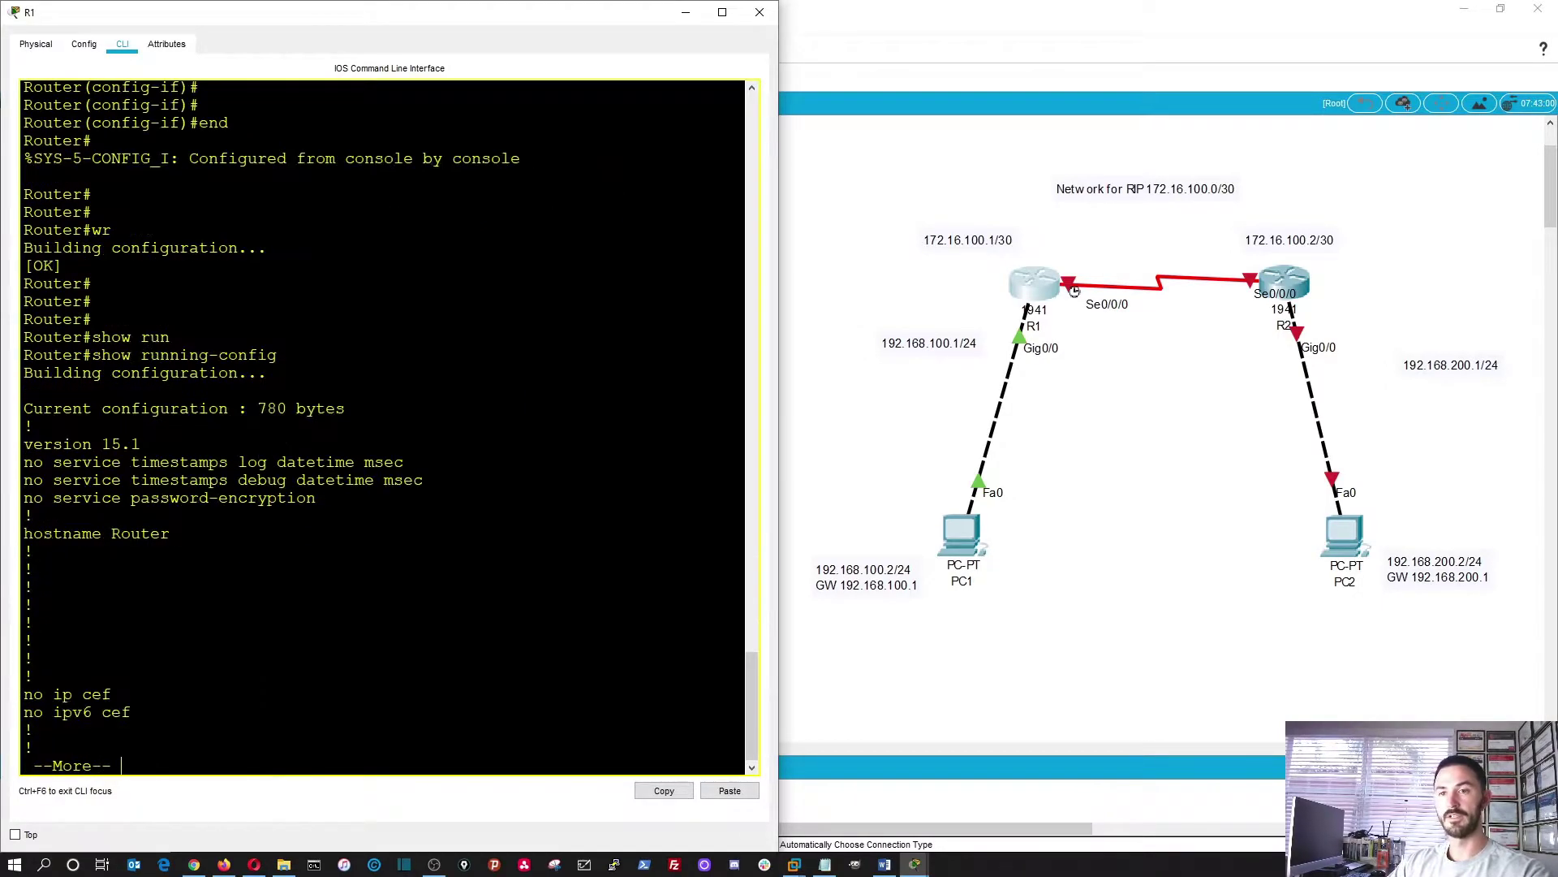
key(space)
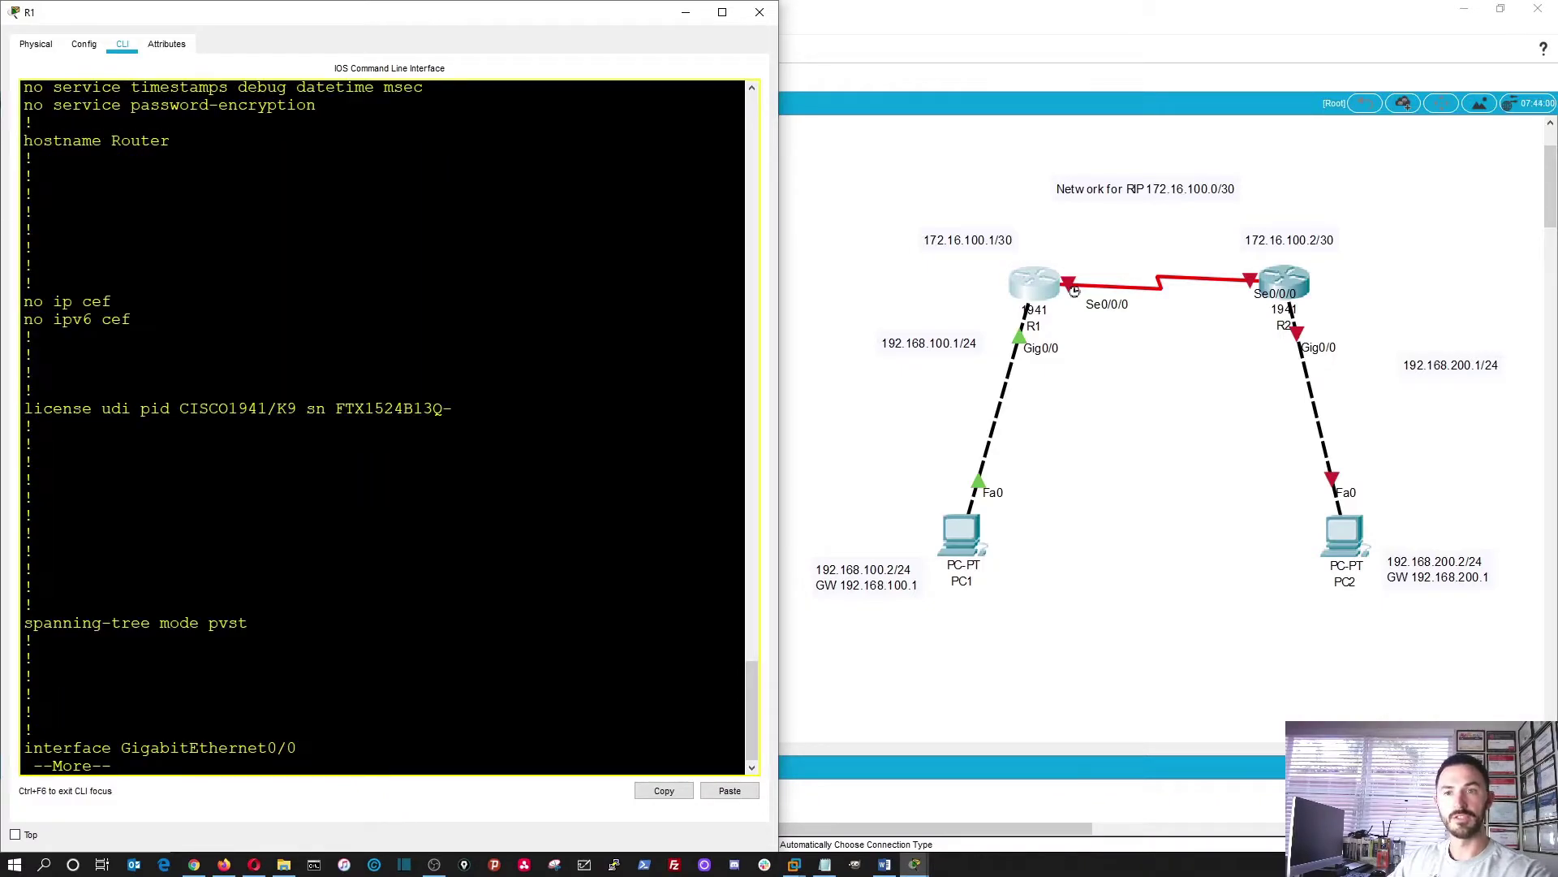
key(space)
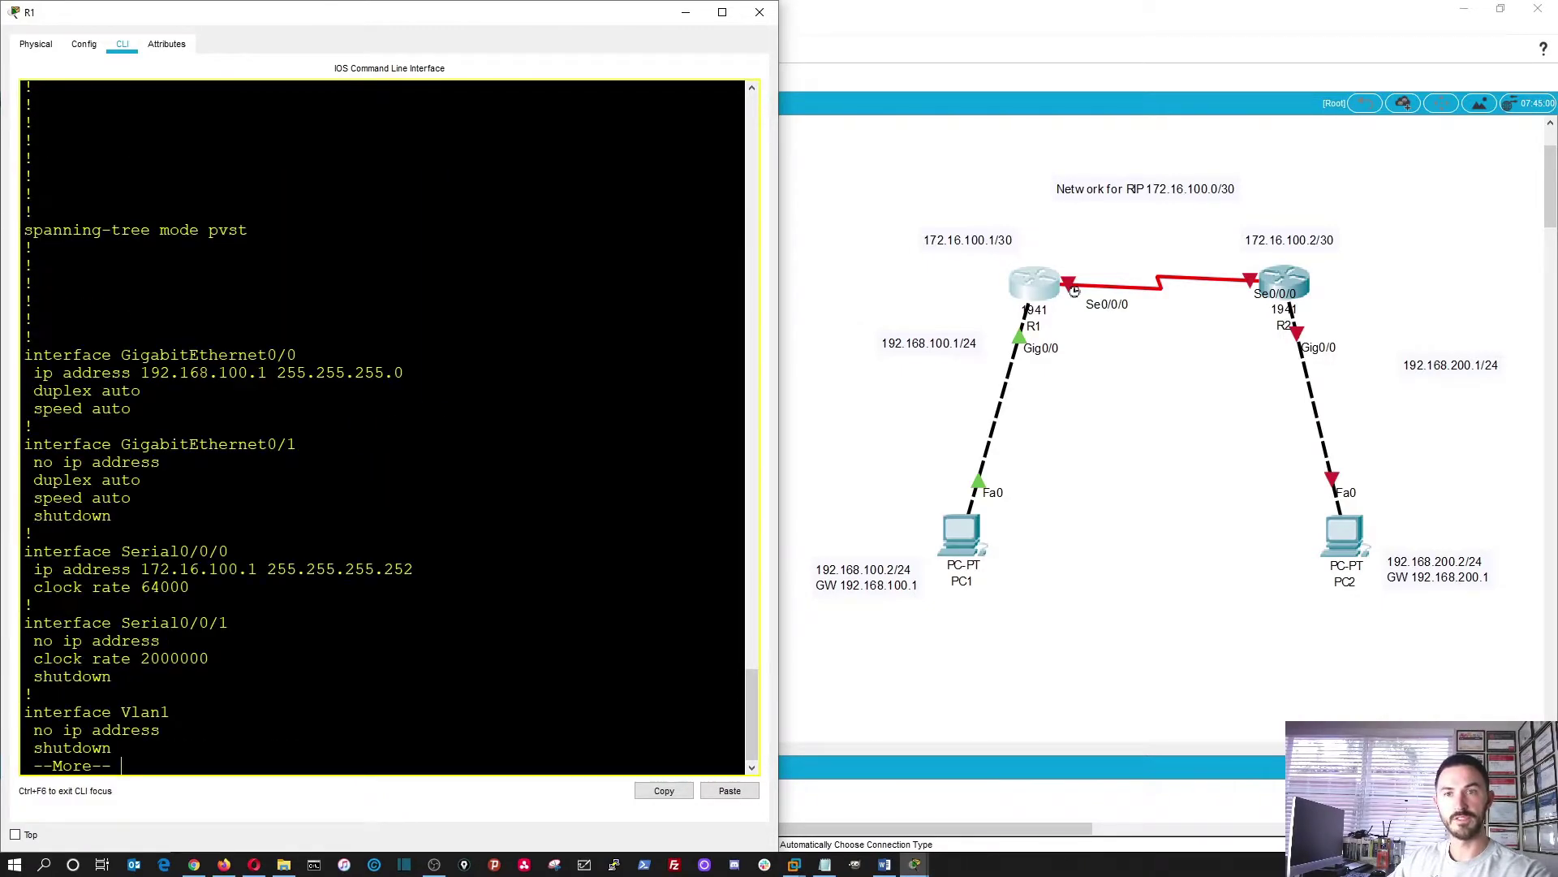
- Highlight the Serial0/0/0 and GigabitEthernet0/0 address lines, then finish the listing
drag(25, 542, 190, 586)
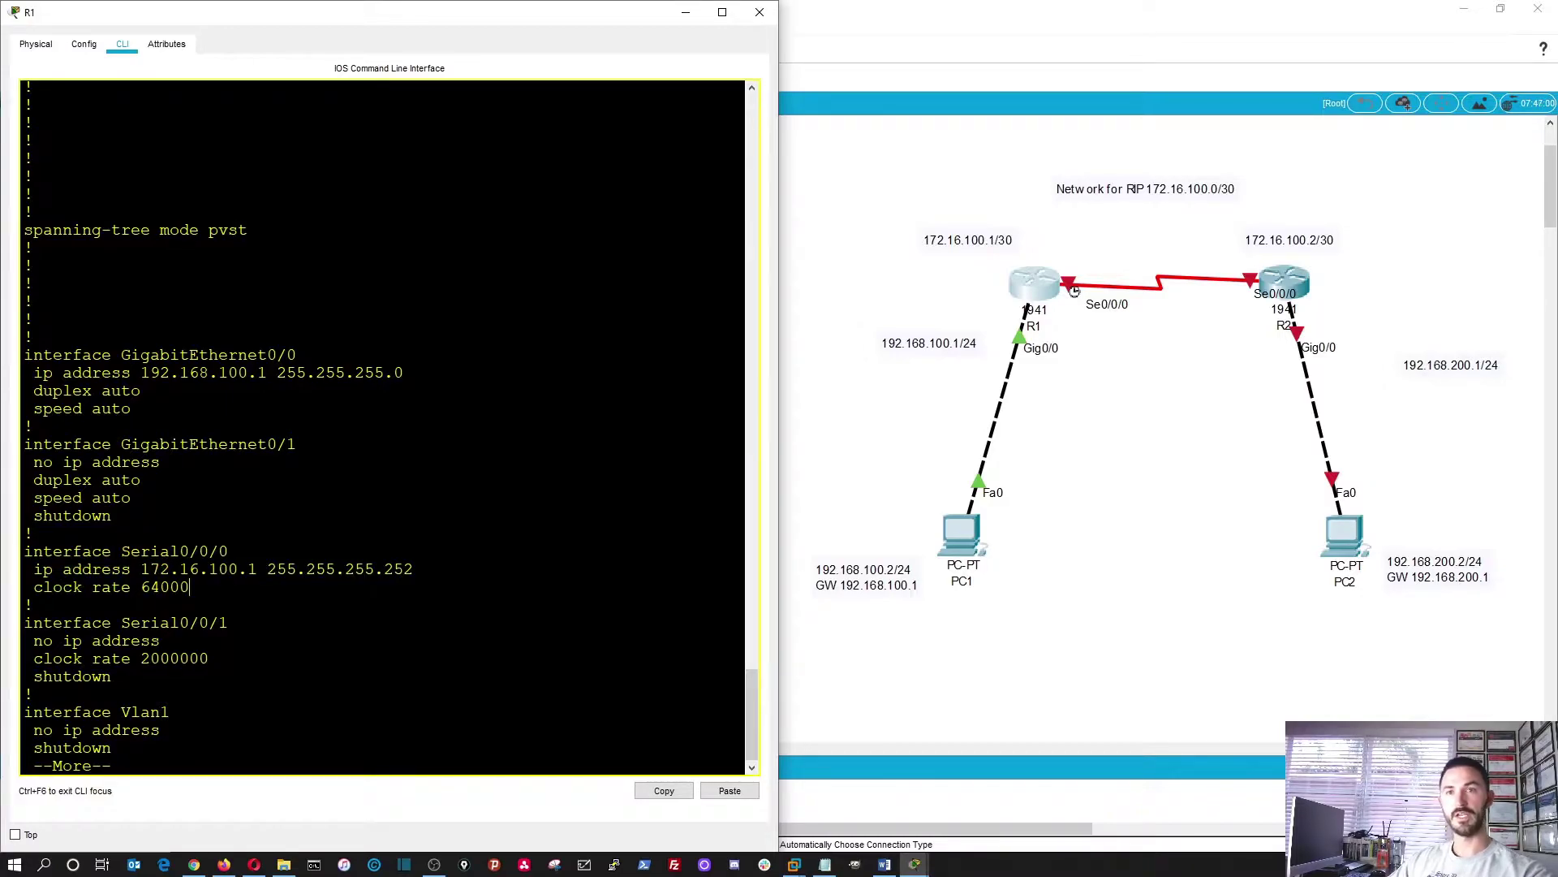
drag(133, 409, 84, 357)
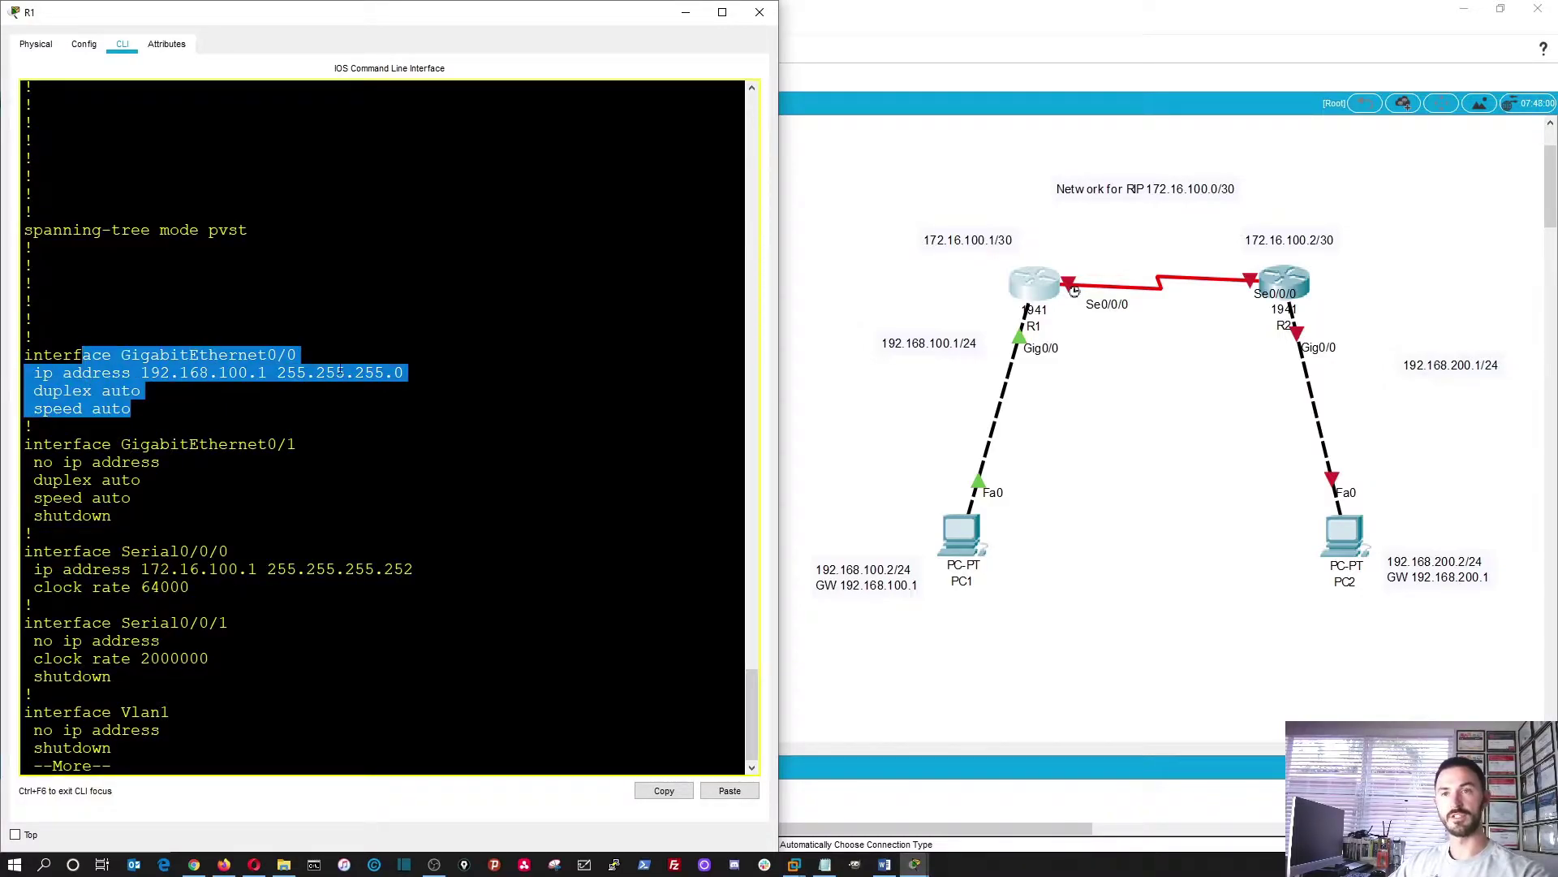
key(ctrl+c)
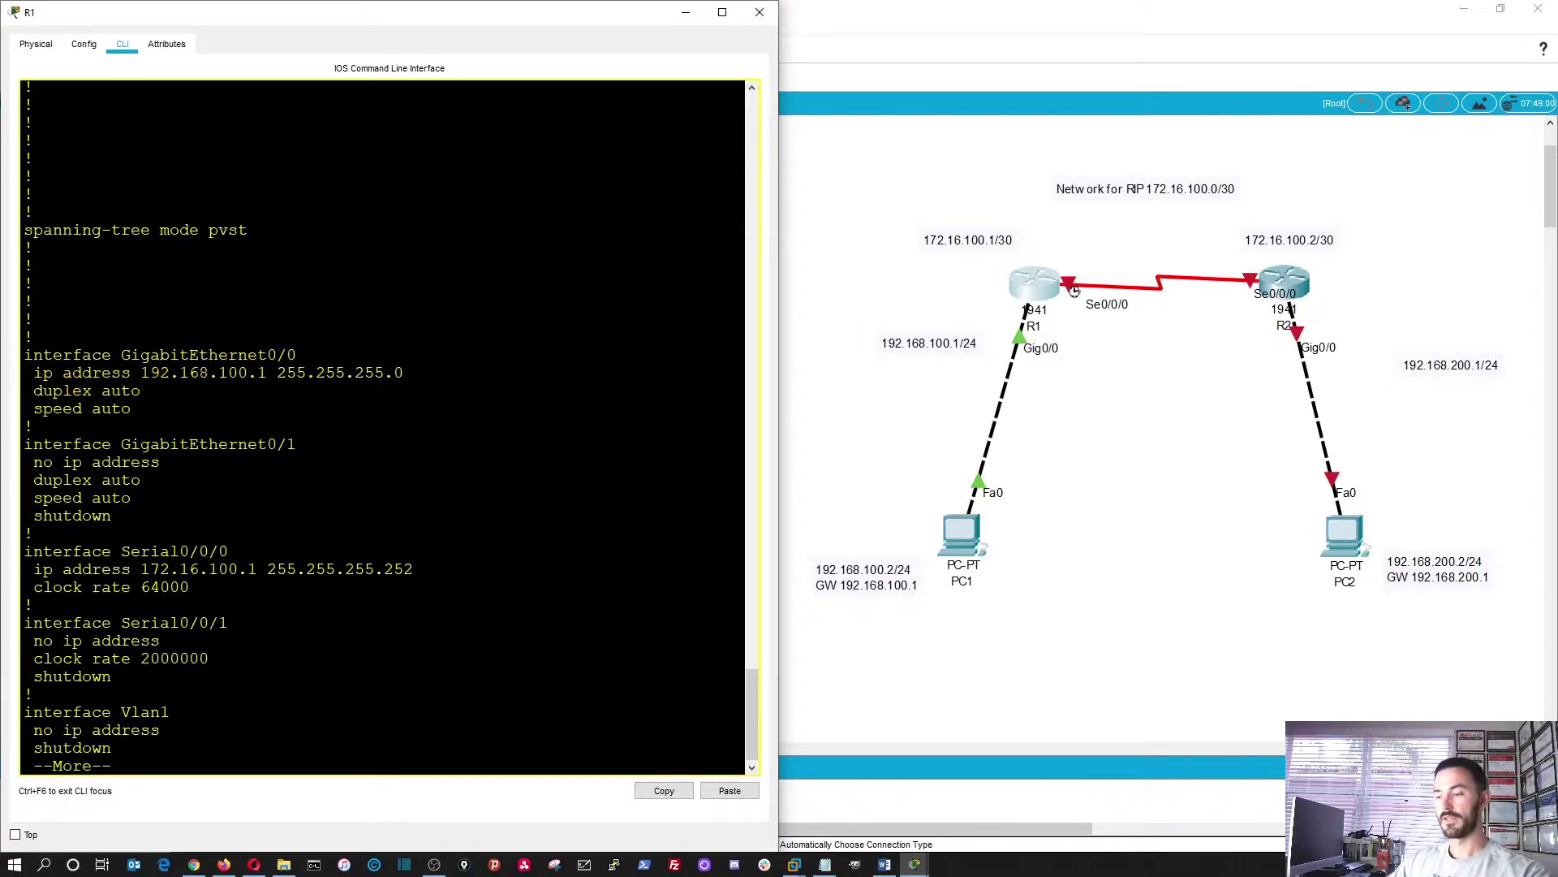
key(Return)
key(Return)
key(Return)
key(Return)
key(Return)
key(Return)
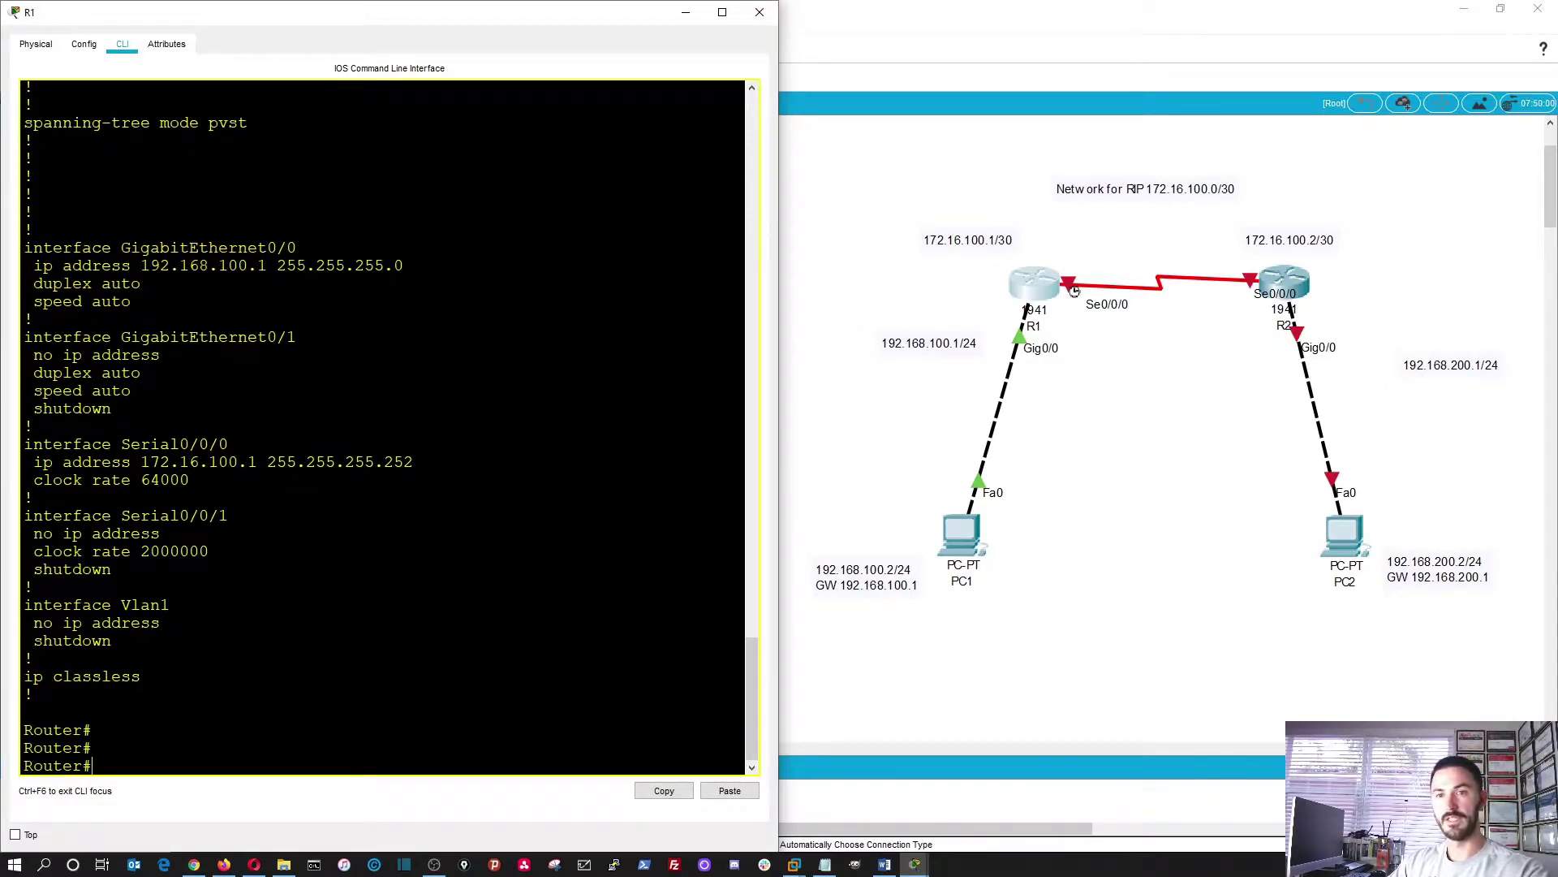
key(Return)
key(Return)
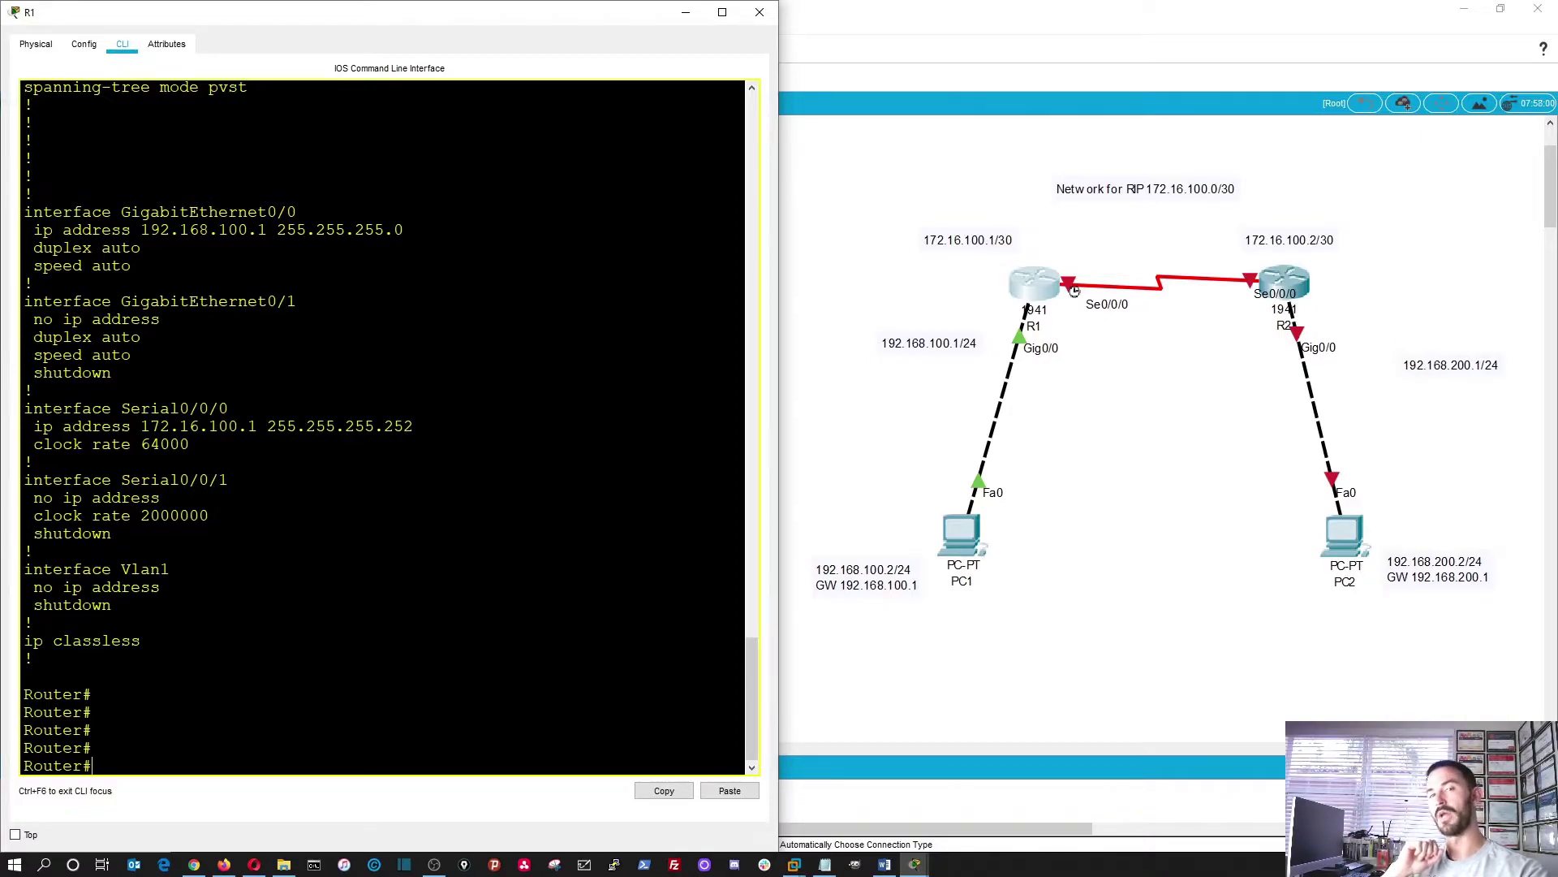
- Close R1's window and open R2's console, docked left and widened
click(760, 12)
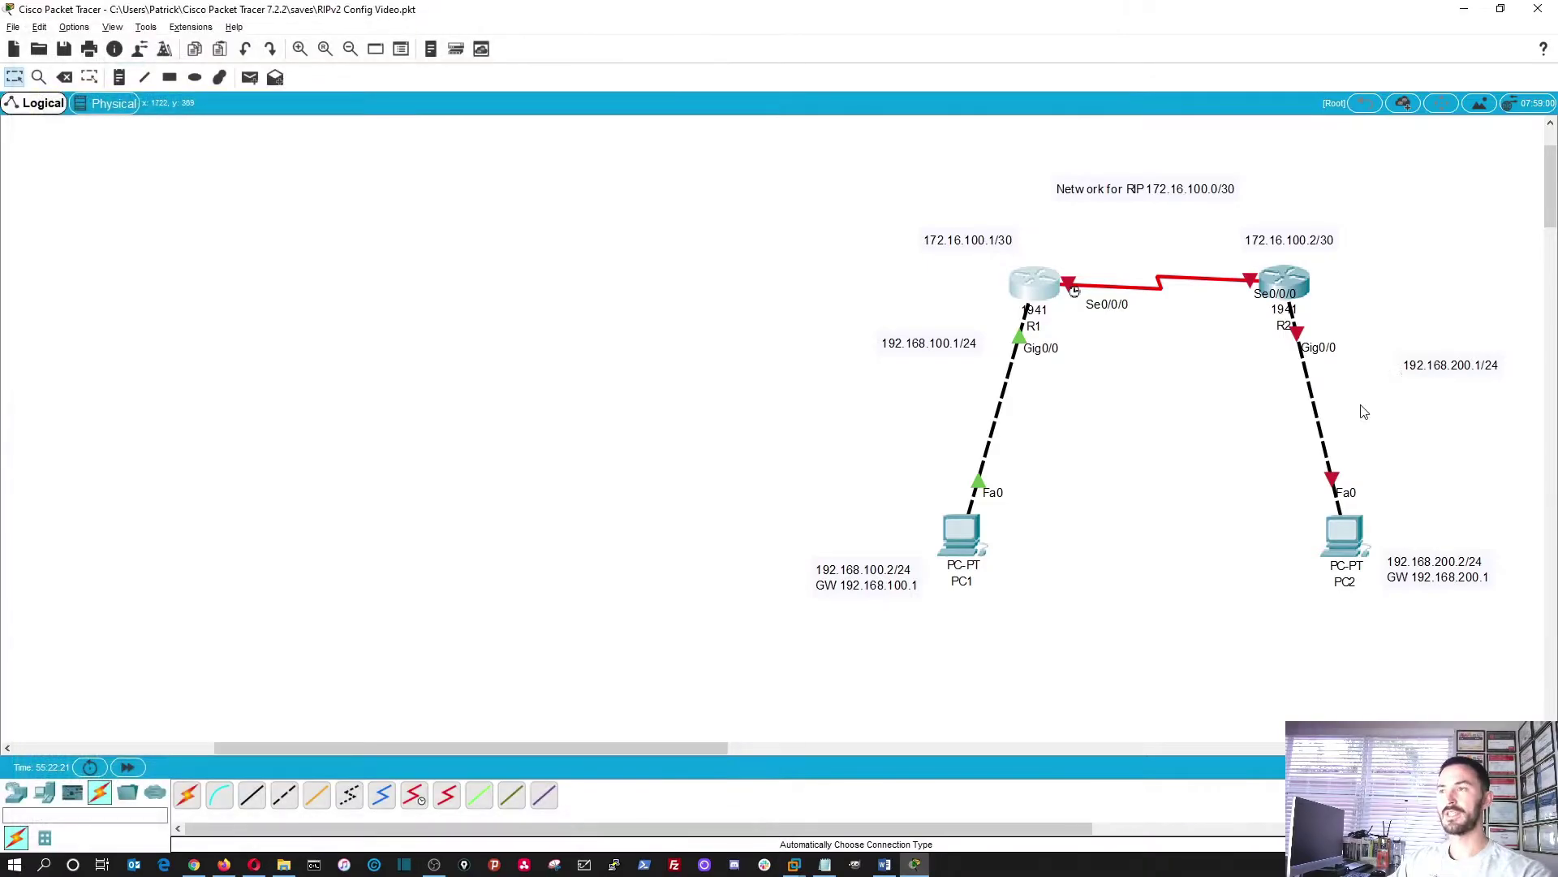
click(1287, 290)
drag(852, 174, 0, 243)
key(Escape)
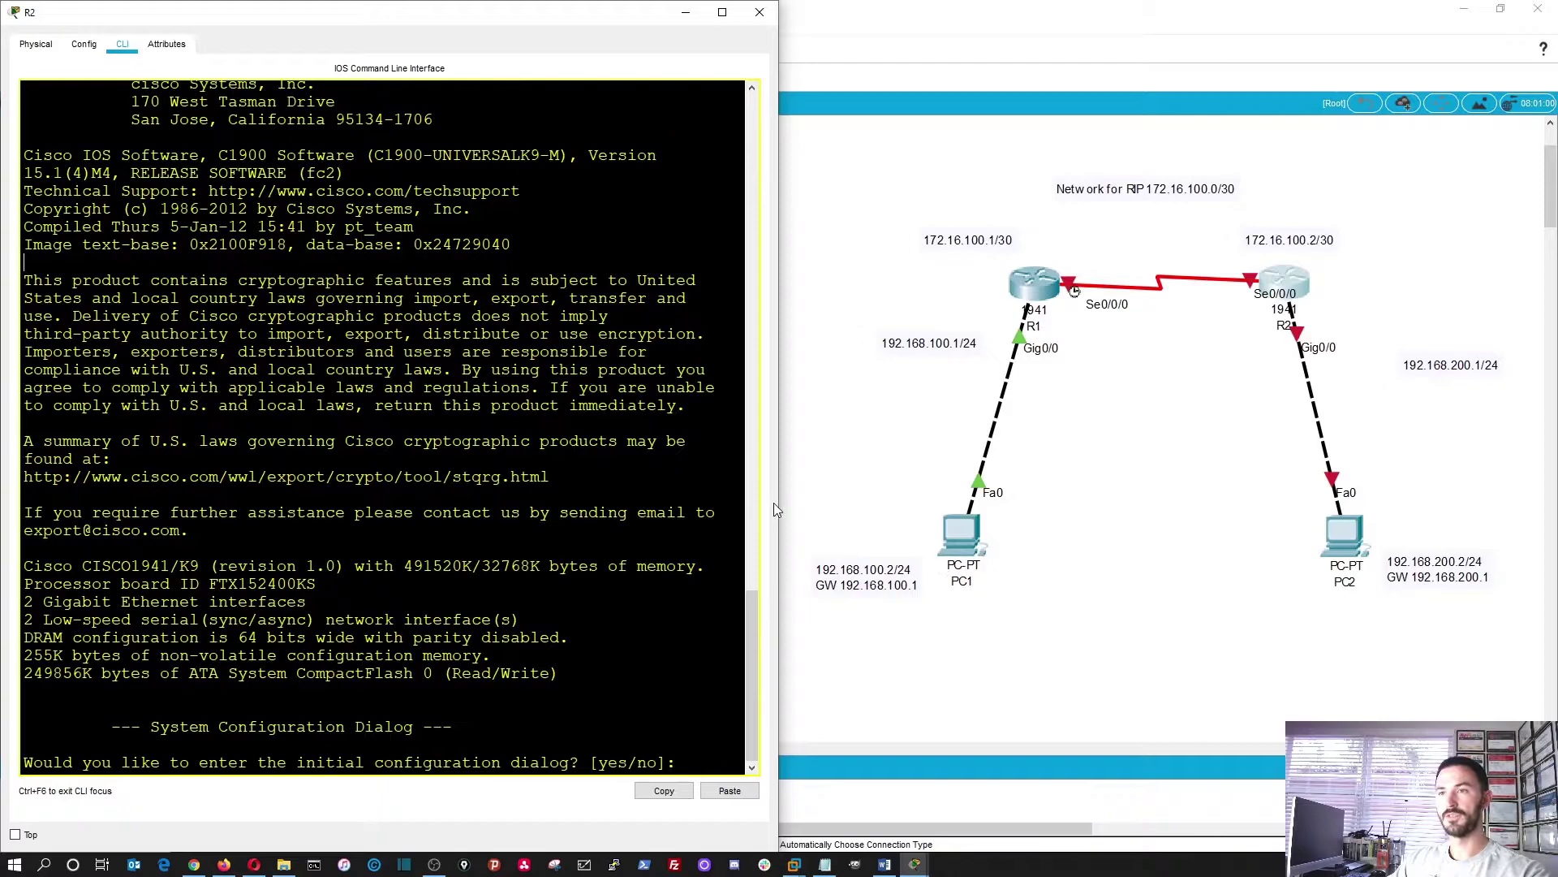
drag(778, 500, 1016, 500)
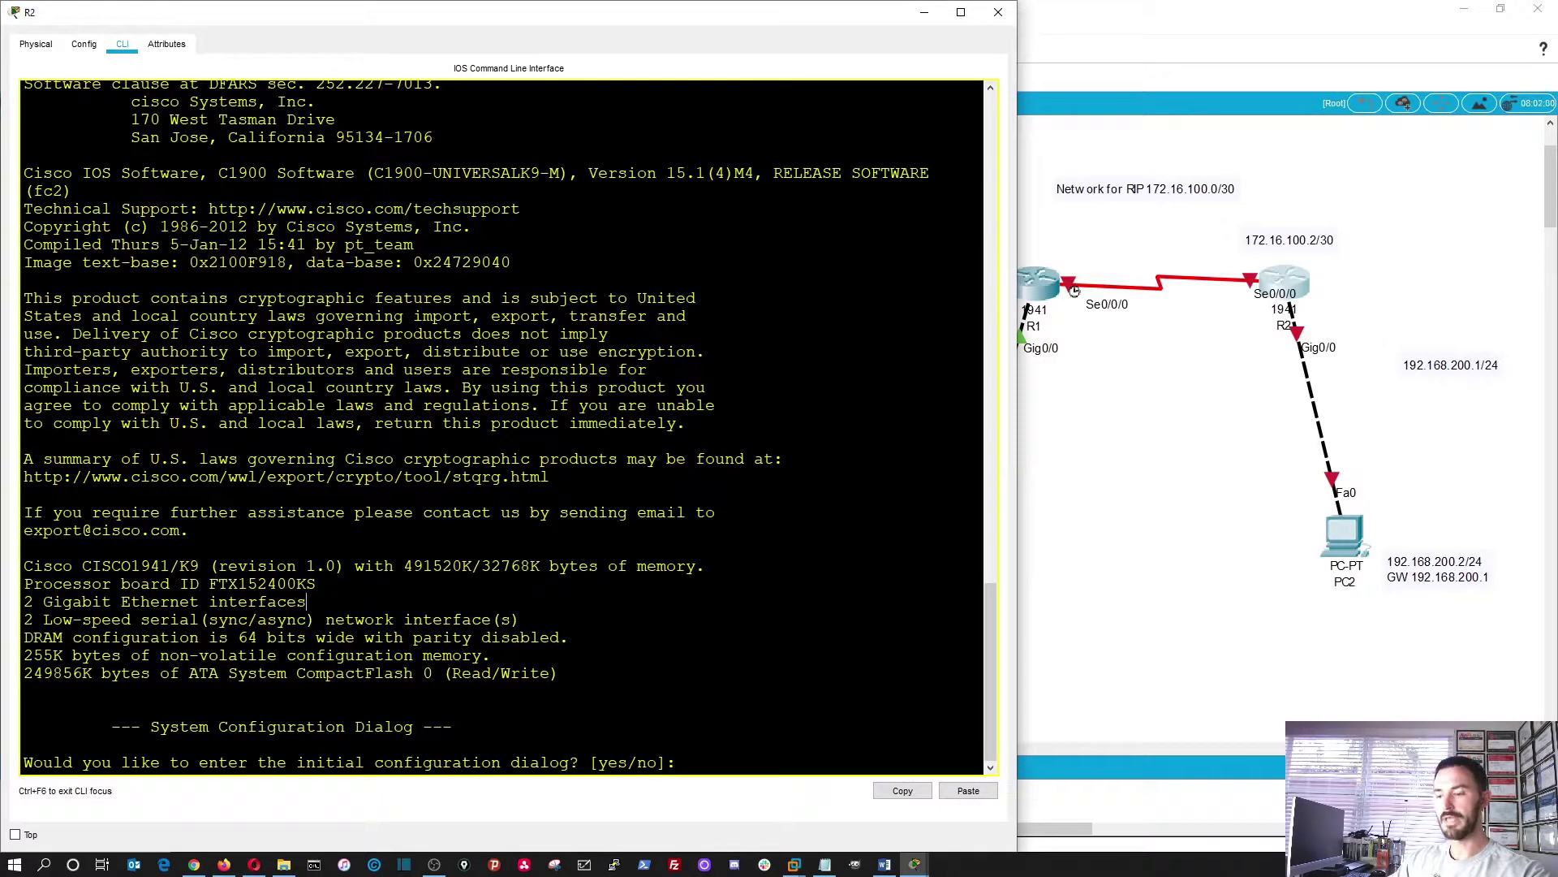
- Decline R2's initial setup, enable, run show ip interface brief, then enter config t
text(no)
key(Return)
key(Return)
key(Return)
key(Return)
text(en)
key(Return)
key(Return)
key(Return)
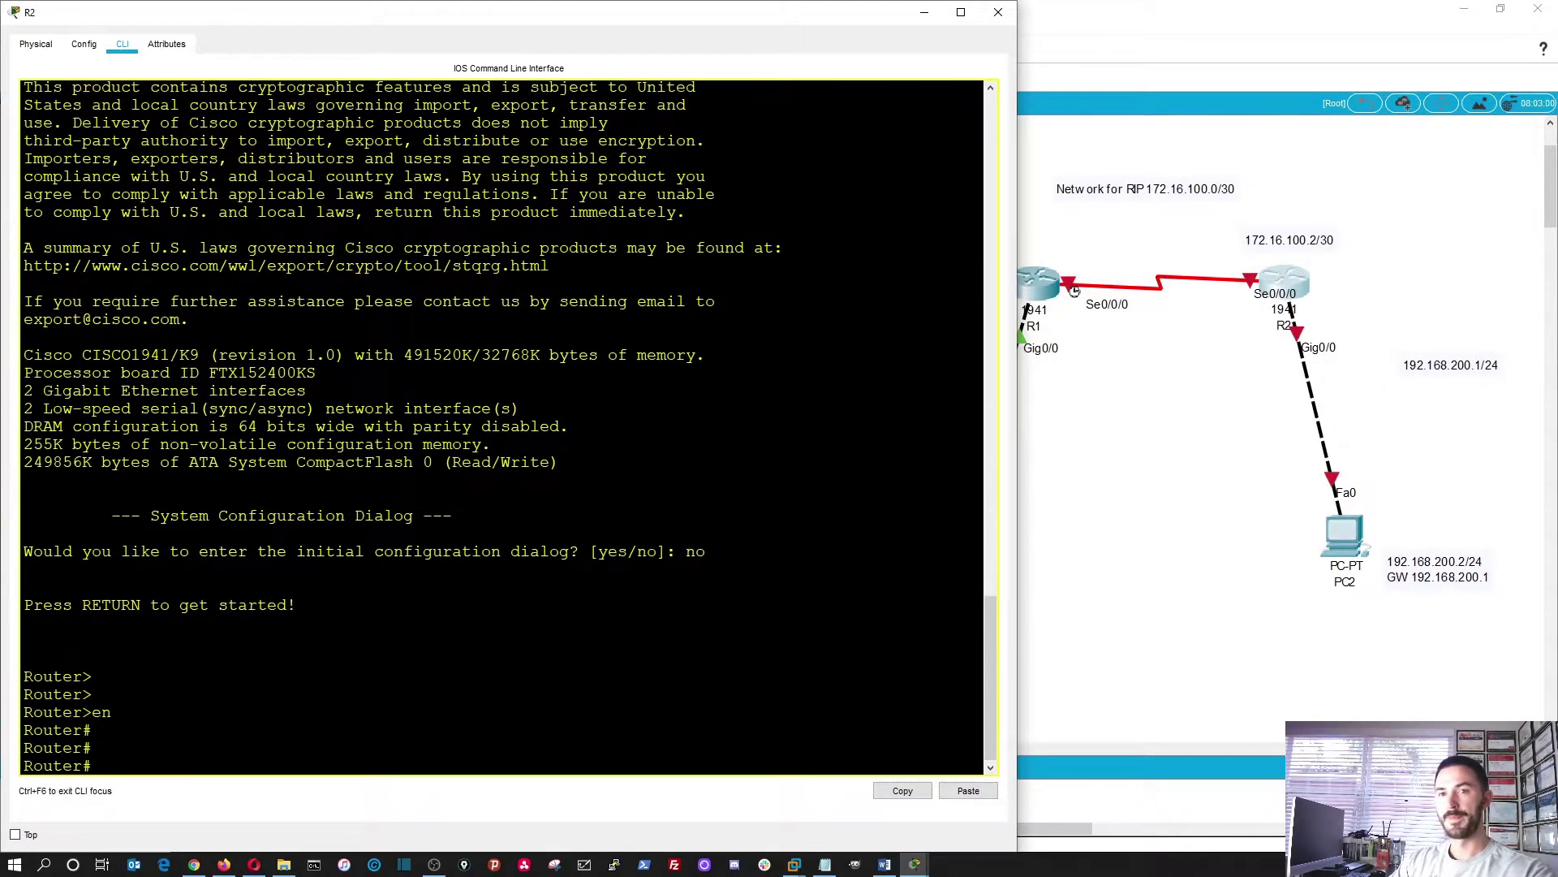
text(show ip)
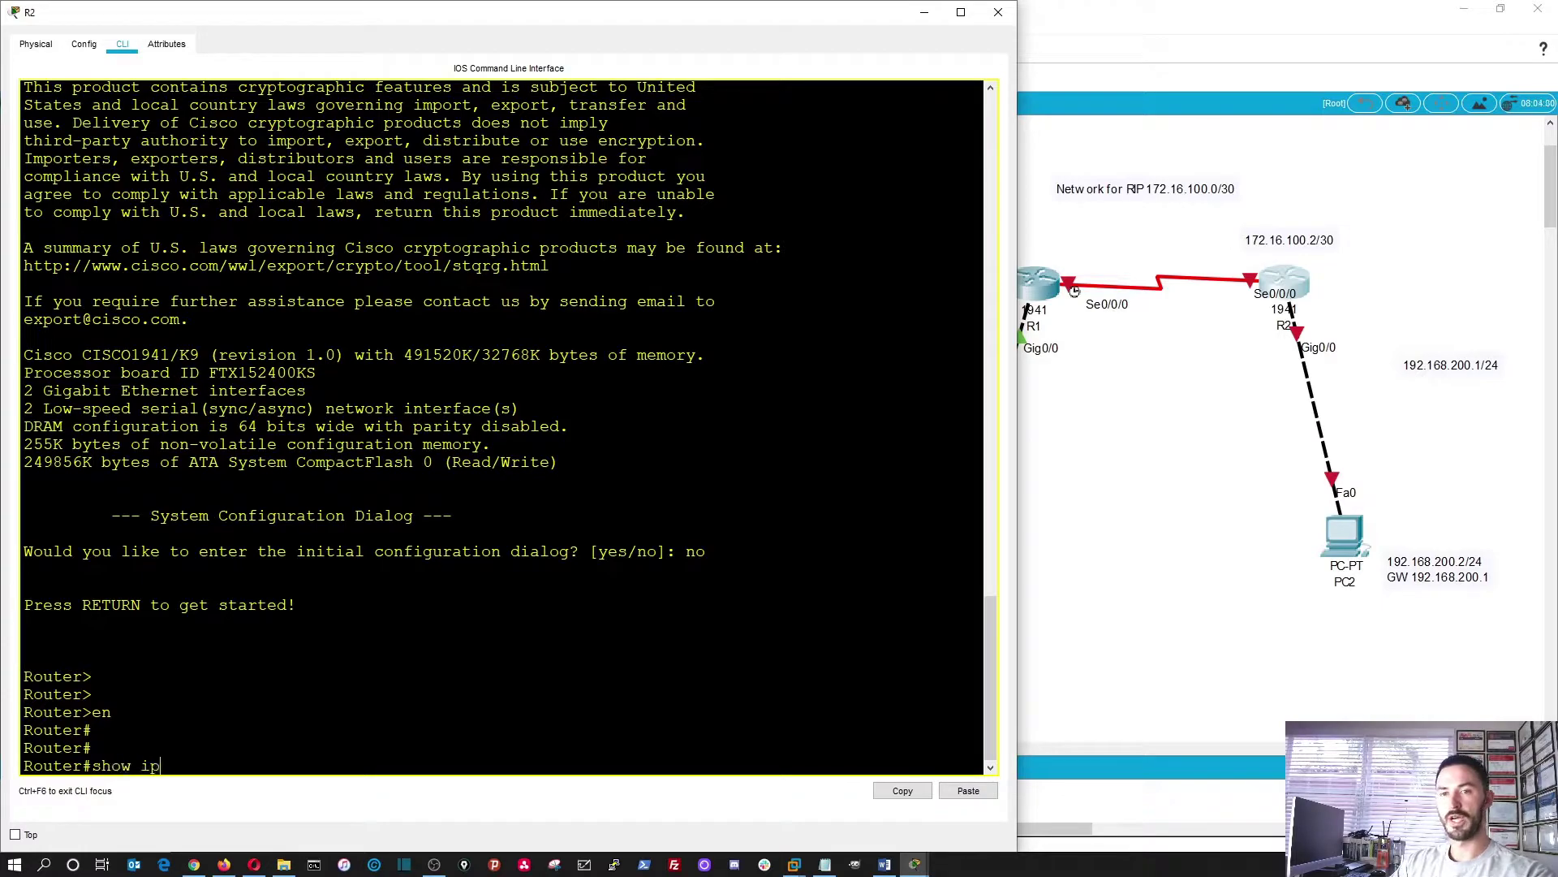
text( inter br b)
key(Return)
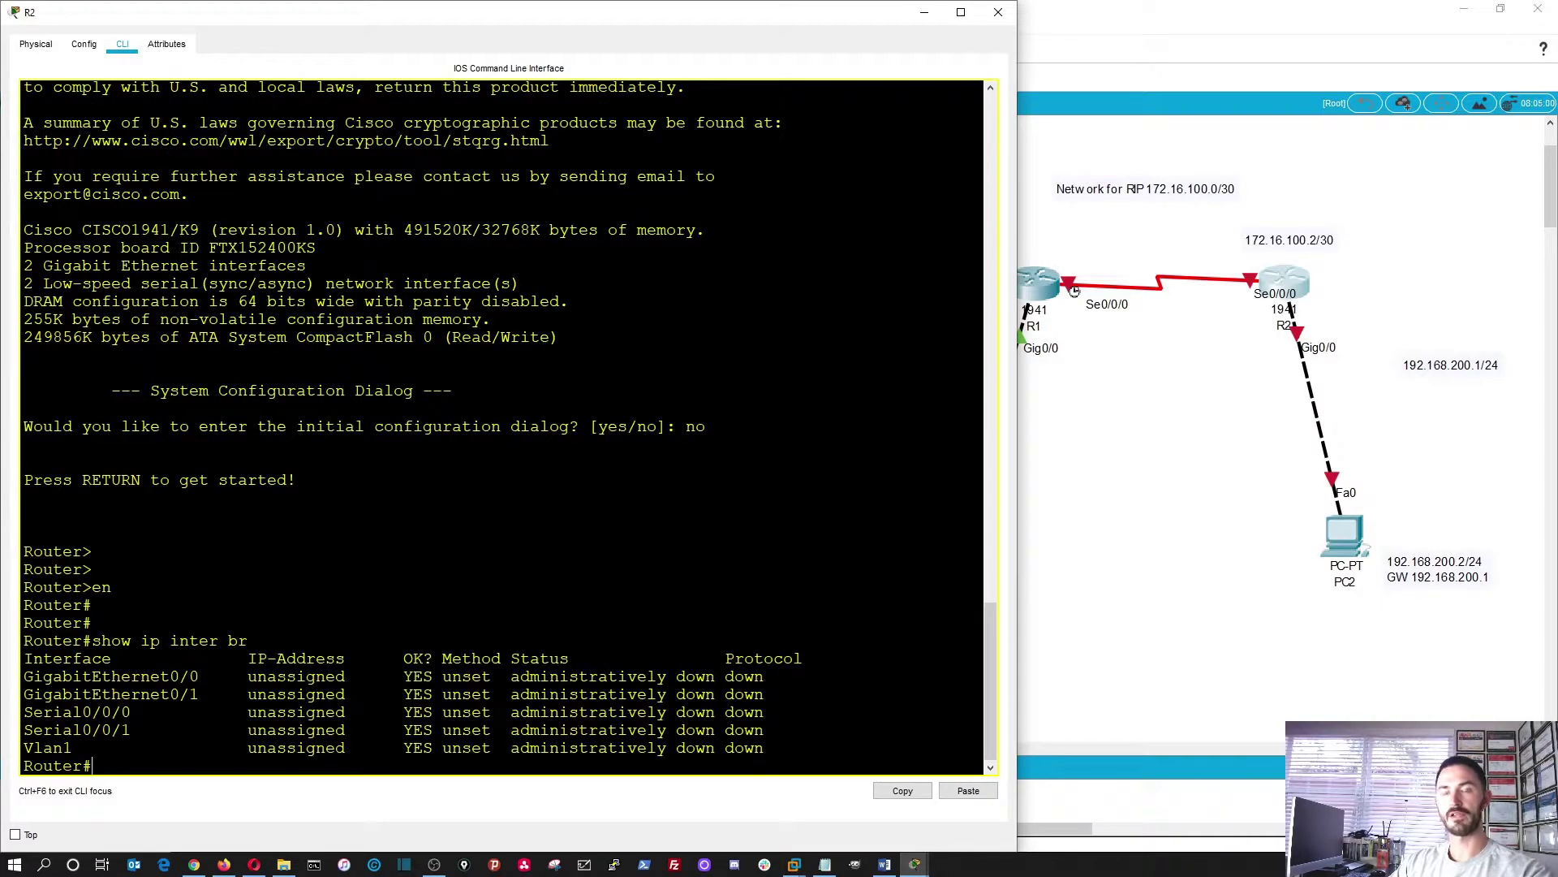
text(config t)
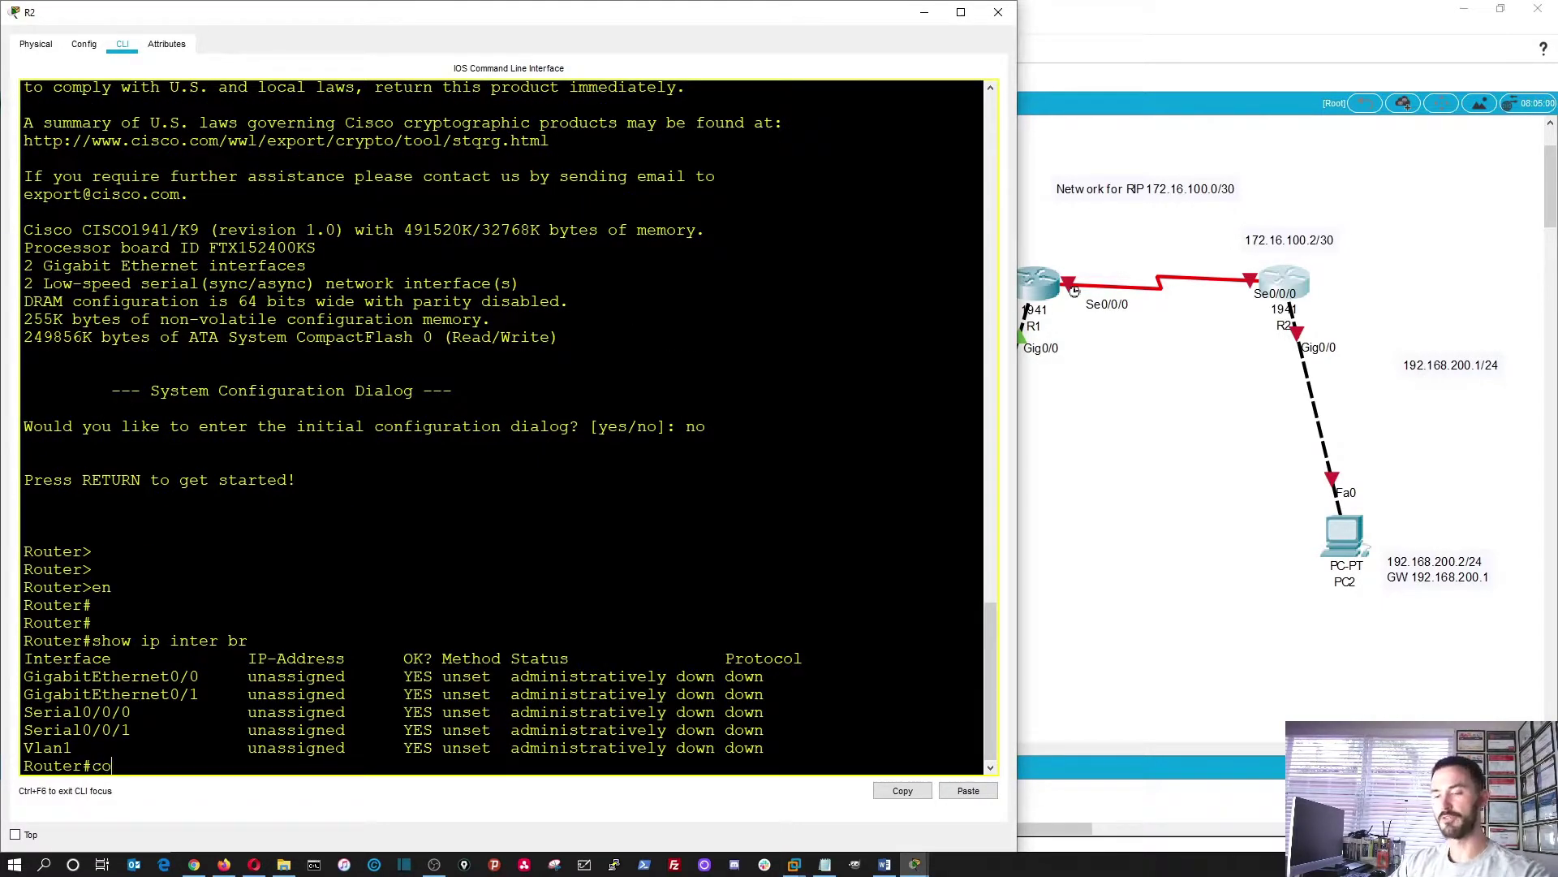
key(Return)
- Assign 192.168.200.1 255.255.255.0 to R2's GigabitEthernet0/0 and enable it with no shutdown
text(inter gig )
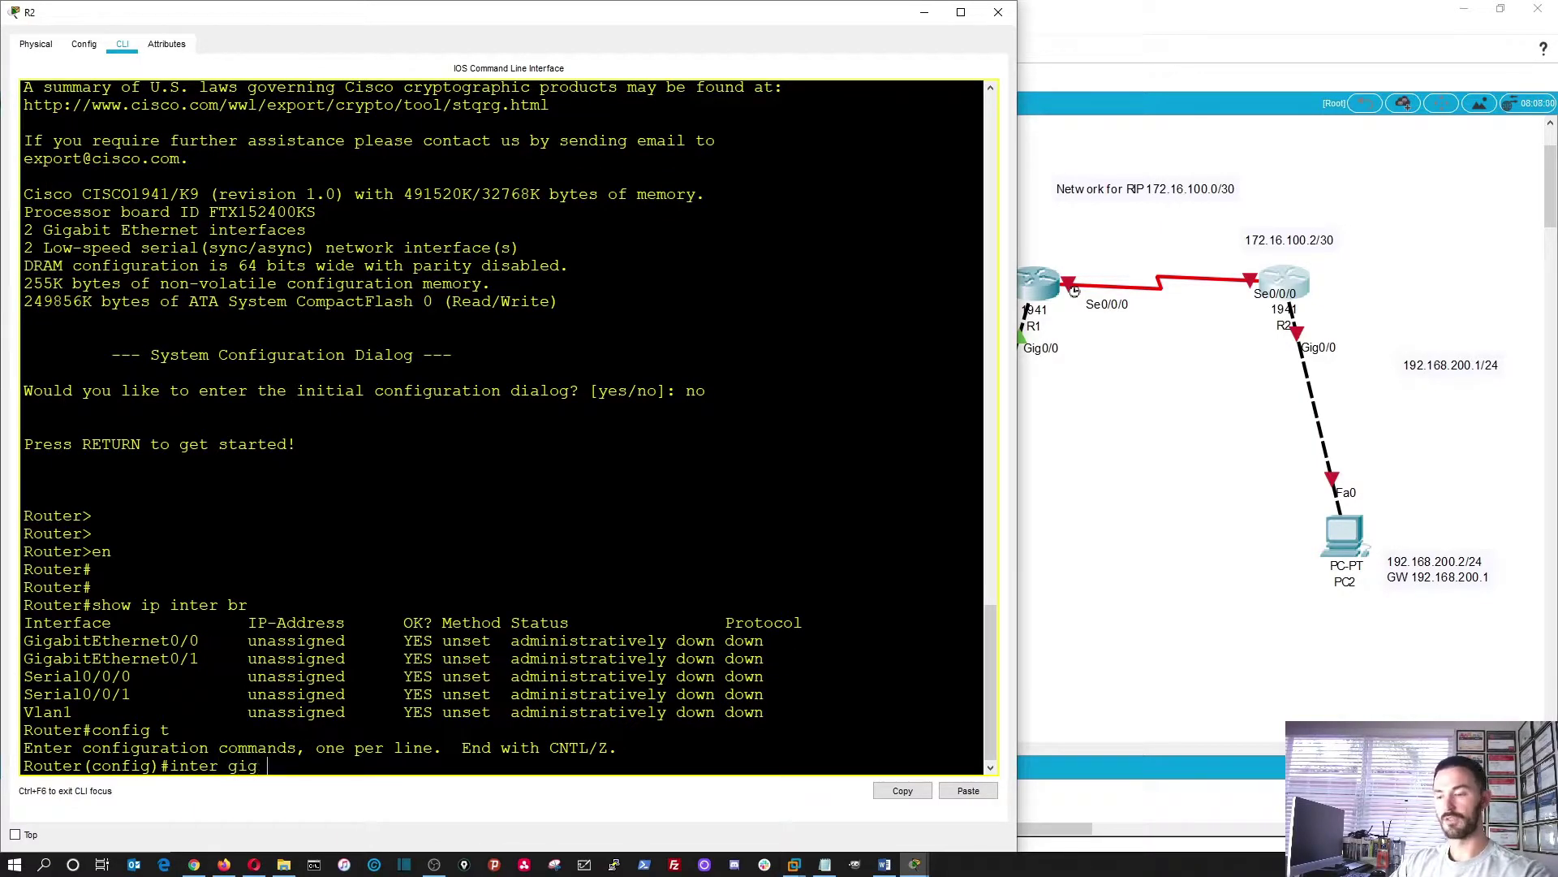
text(0/0)
key(Return)
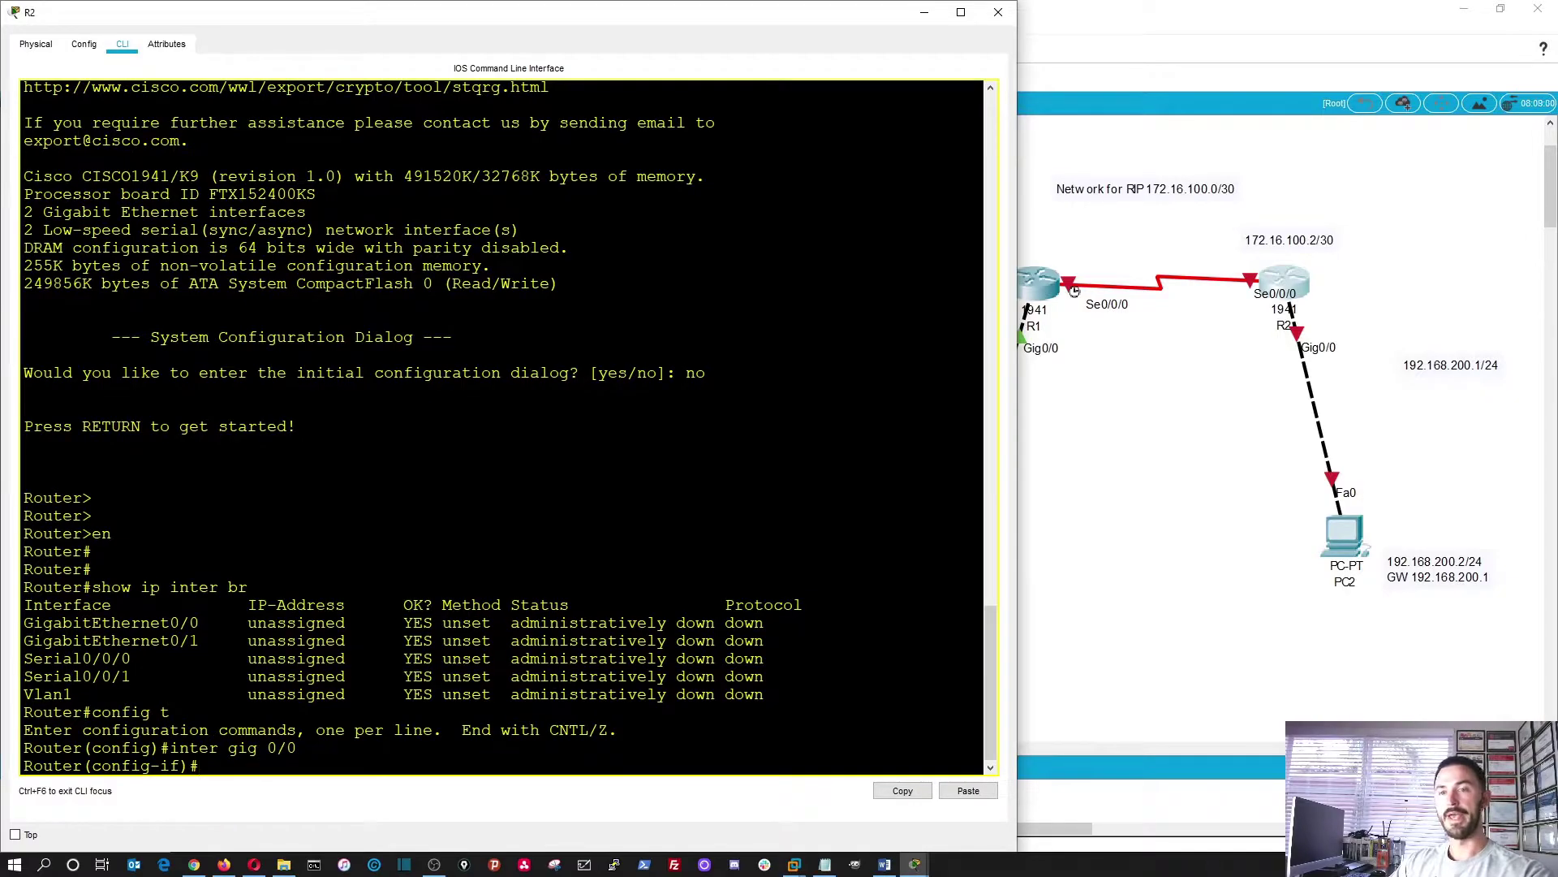
text(ip add)
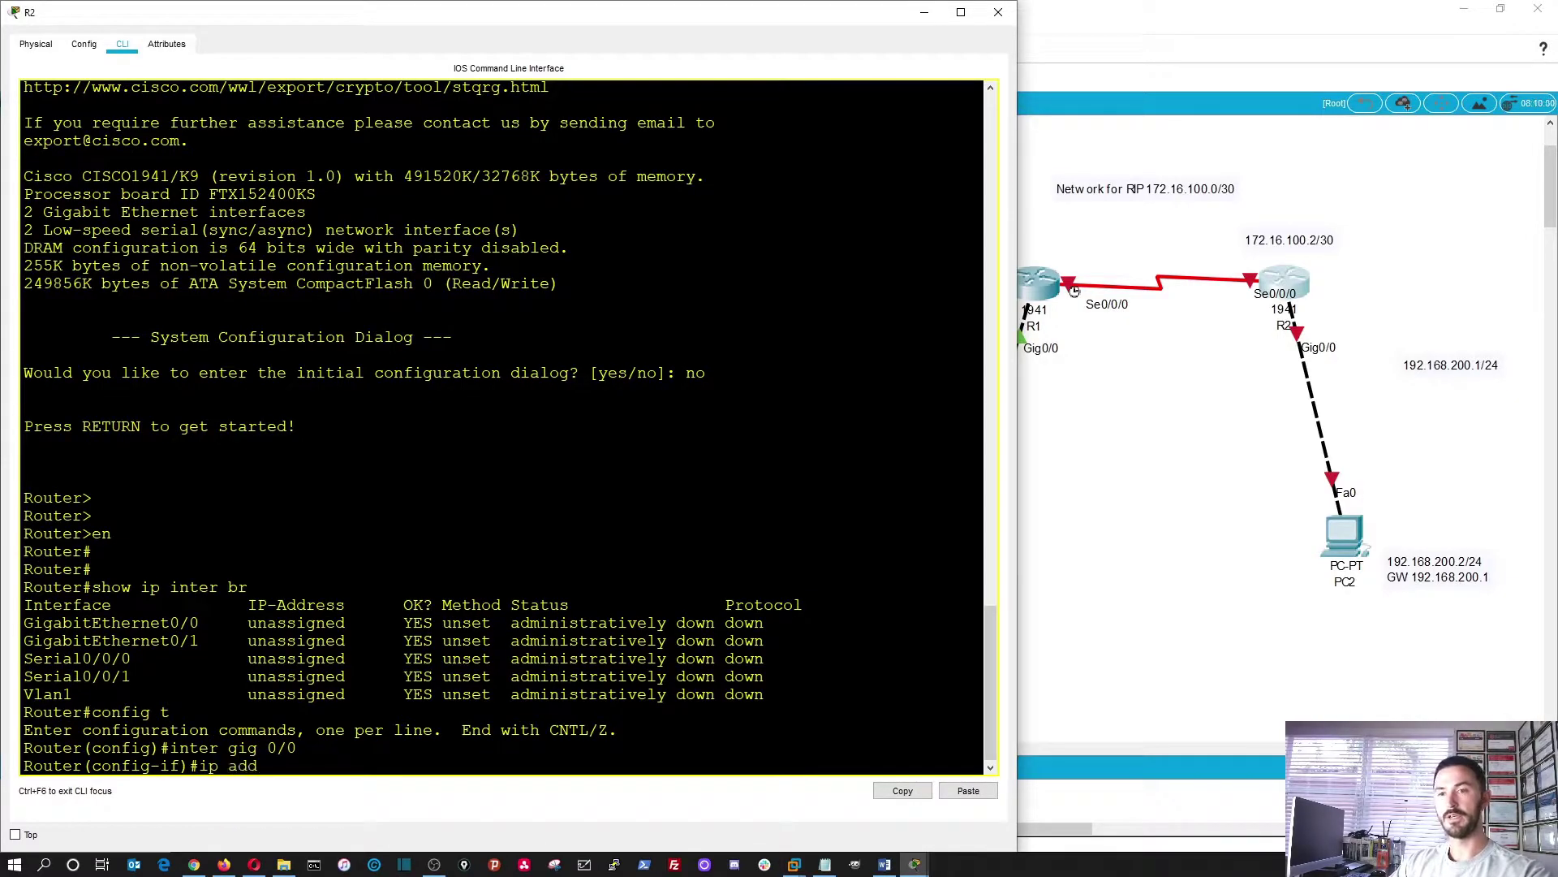
key(Tab)
text(192)
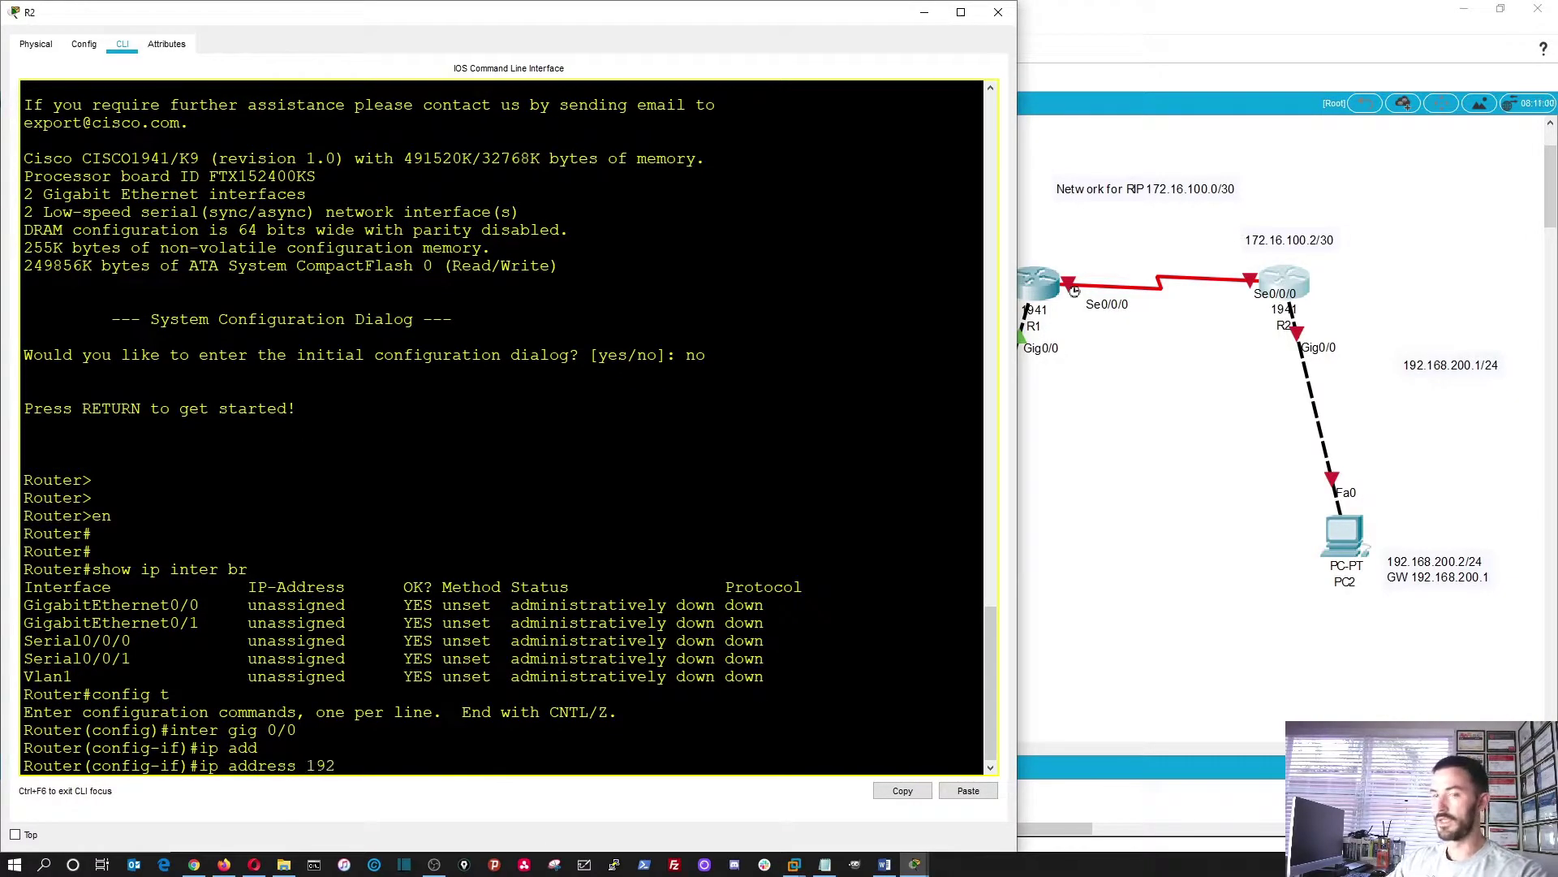
text(.168.200)
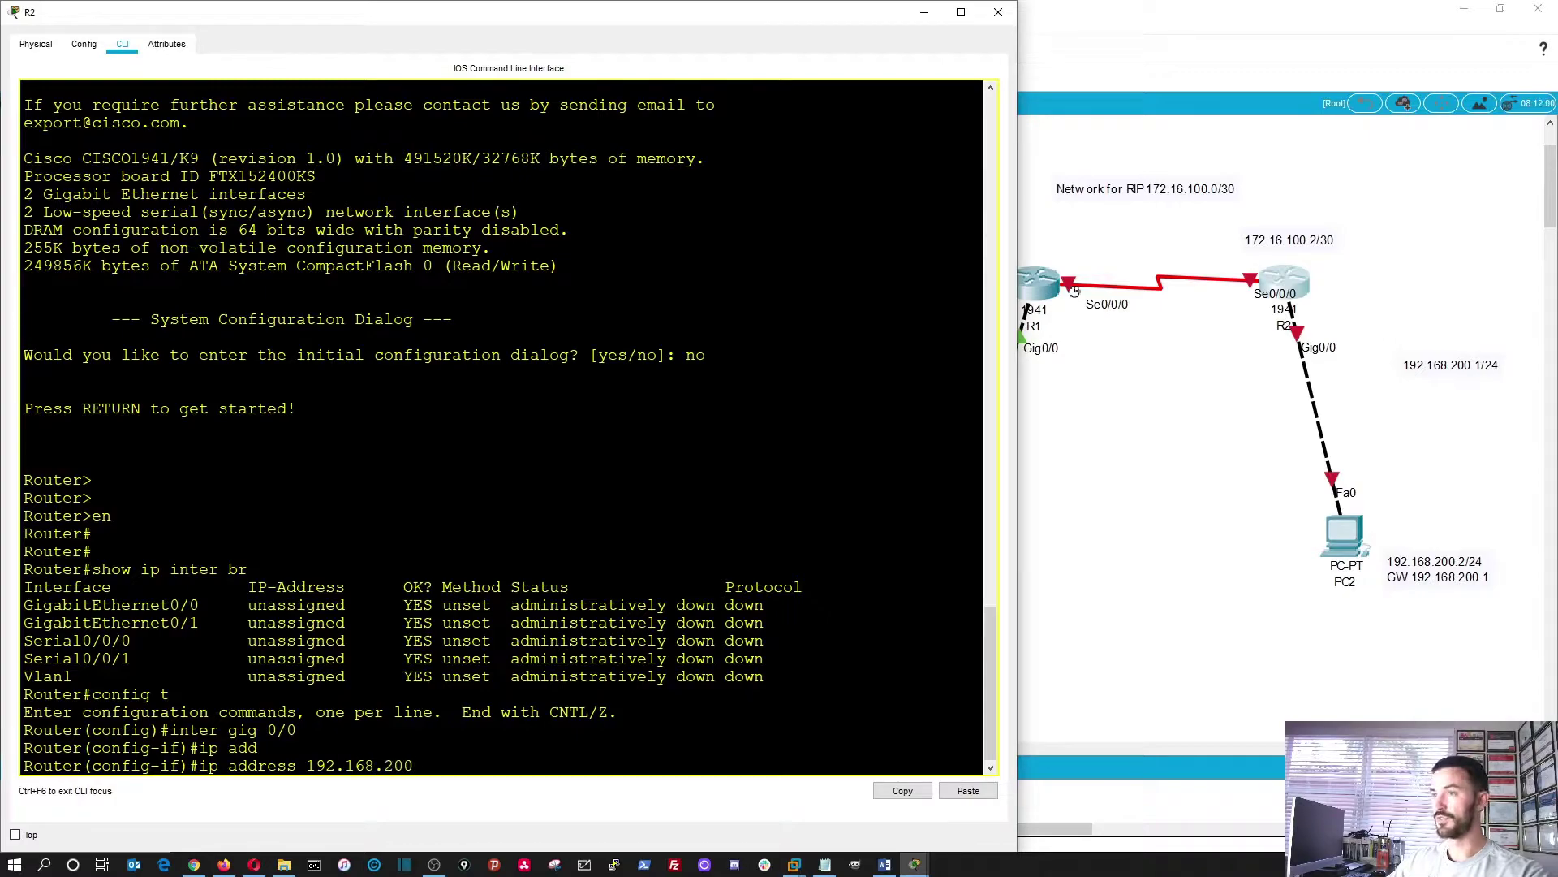
text(.1 255.)
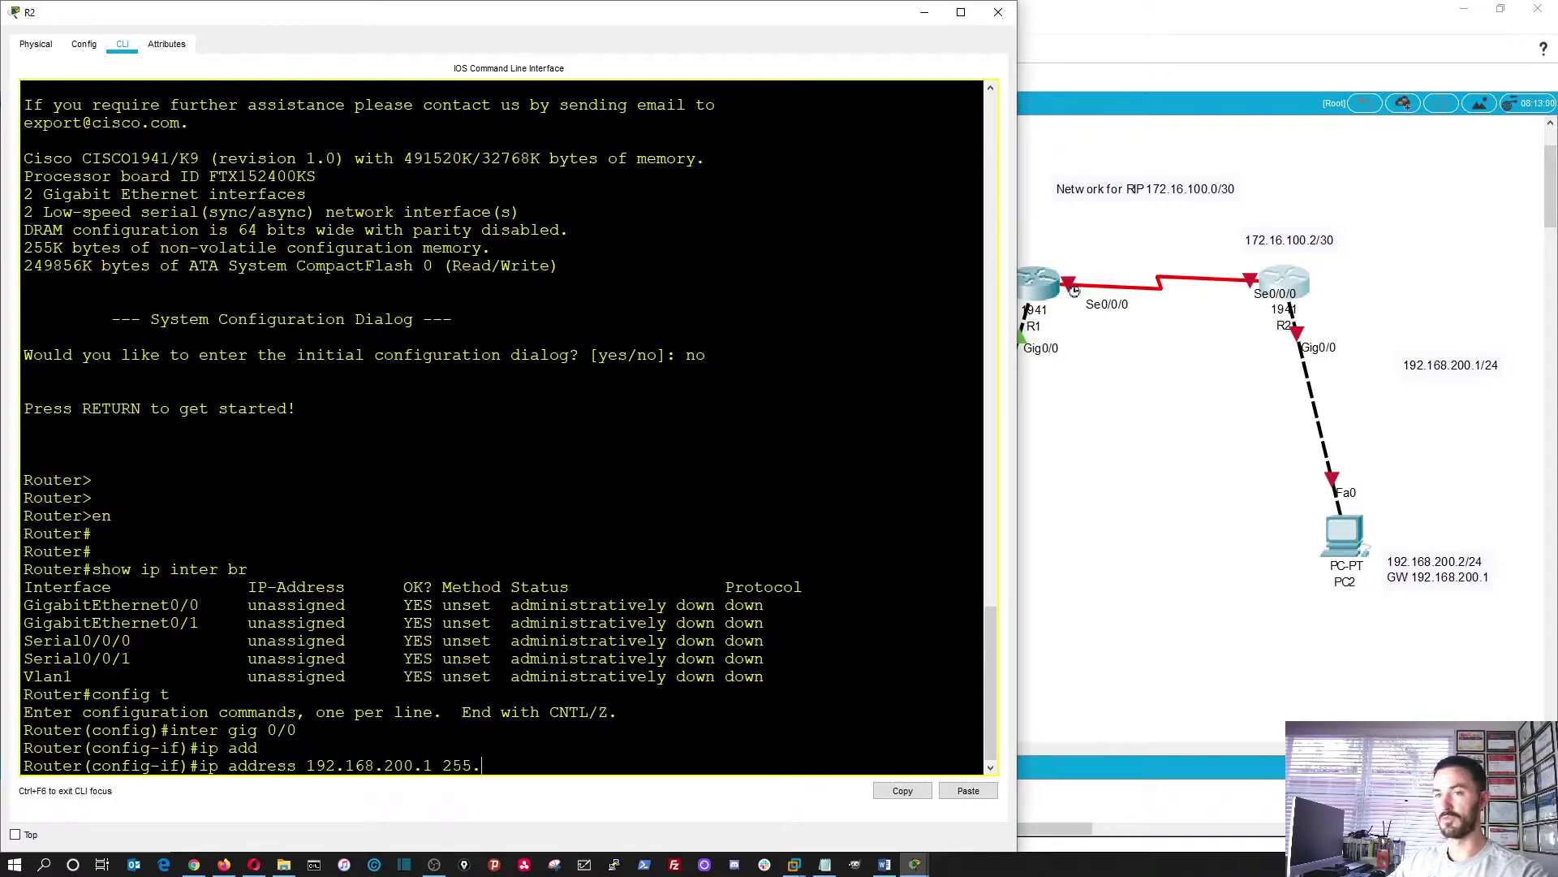
text(255.255.0)
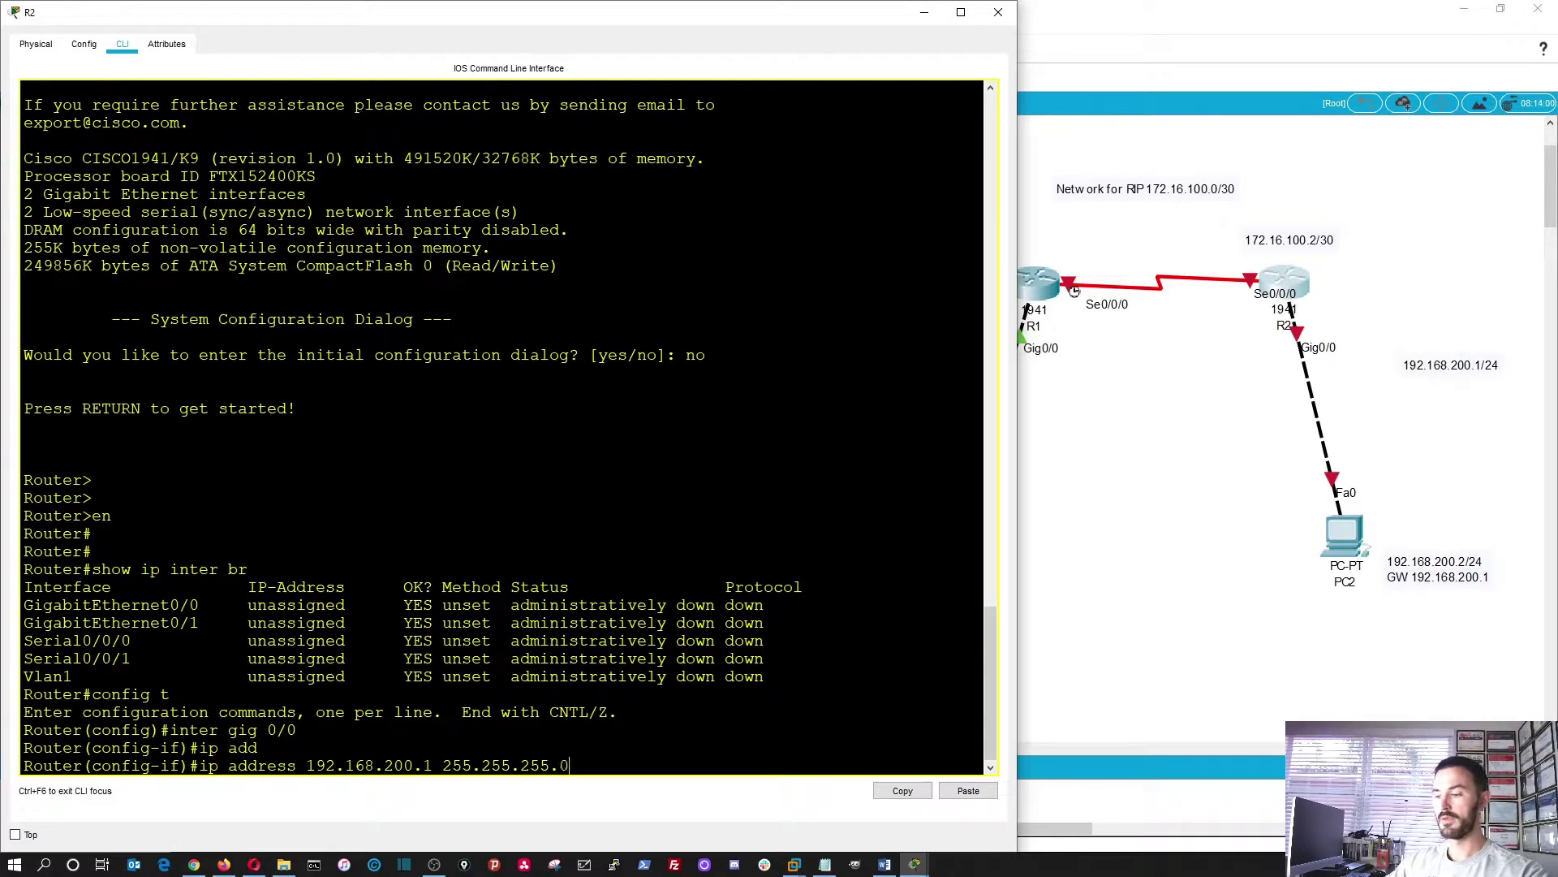
key(Return)
text(no shu)
key(Tab)
key(Return)
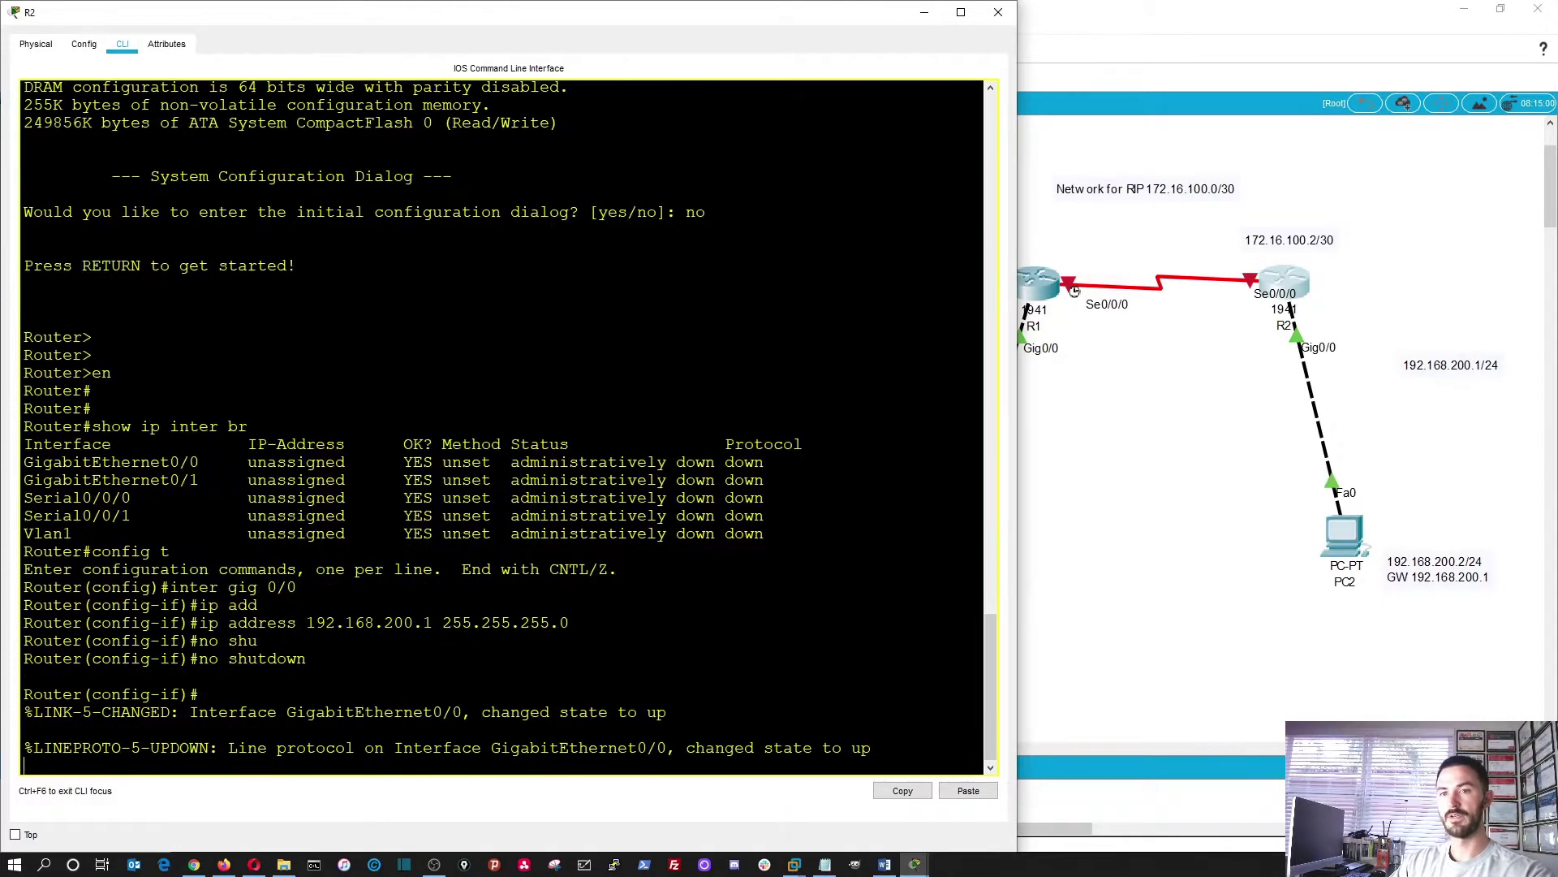
key(Return)
key(Return)
key(Return)
key(Return)
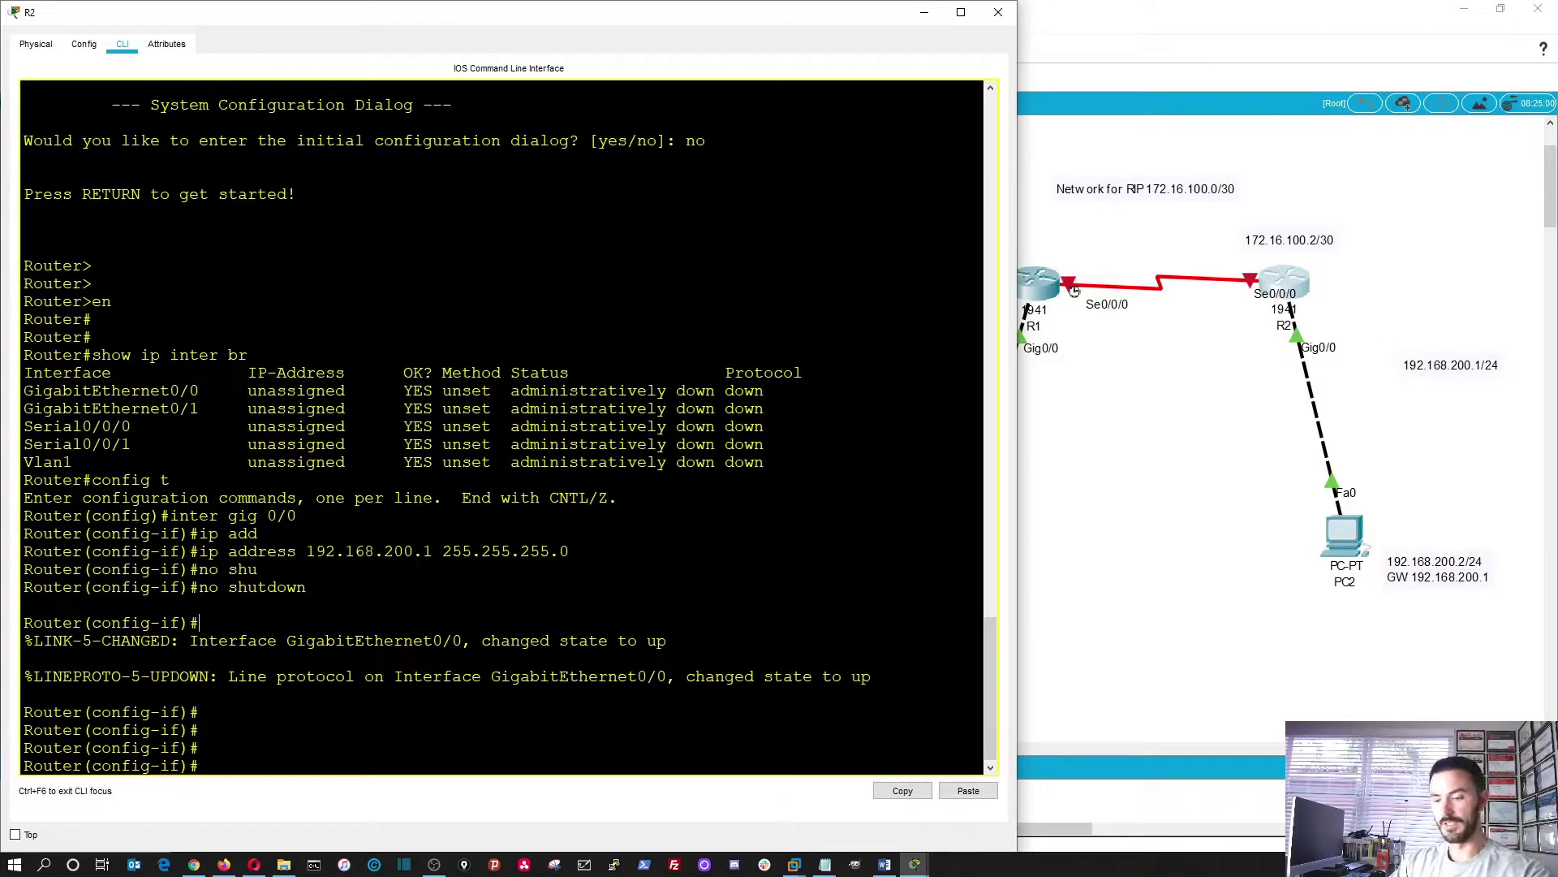
- Switch to R2's Serial0/0/0 and assign it 172.16.100.2 255.255.255.252
text(exit)
key(Return)
key(Return)
key(Return)
key(Return)
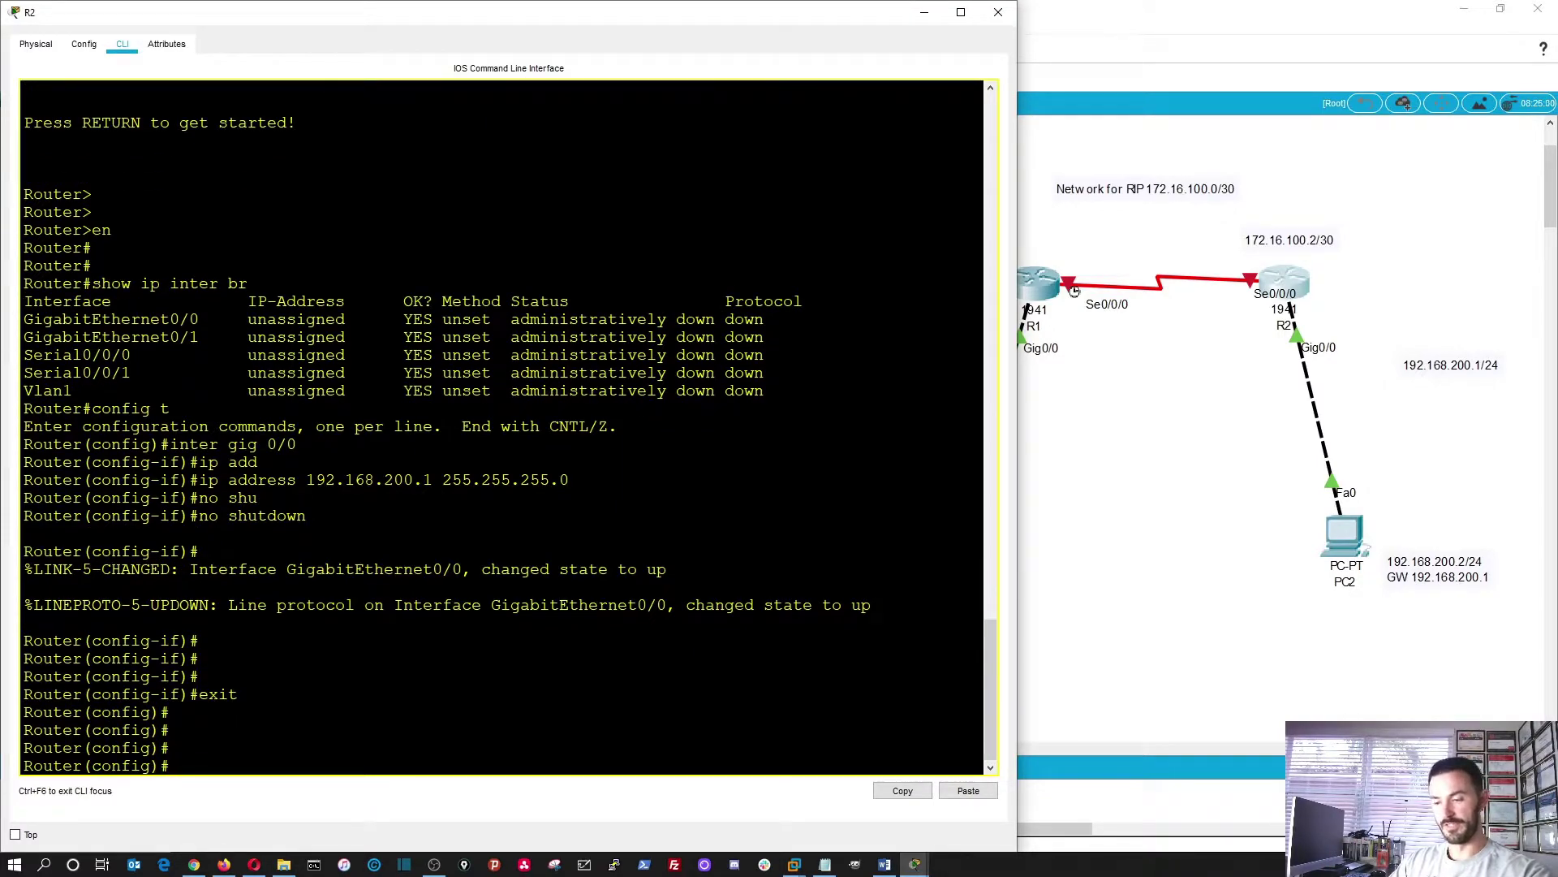
text(inter ser)
key(Tab)
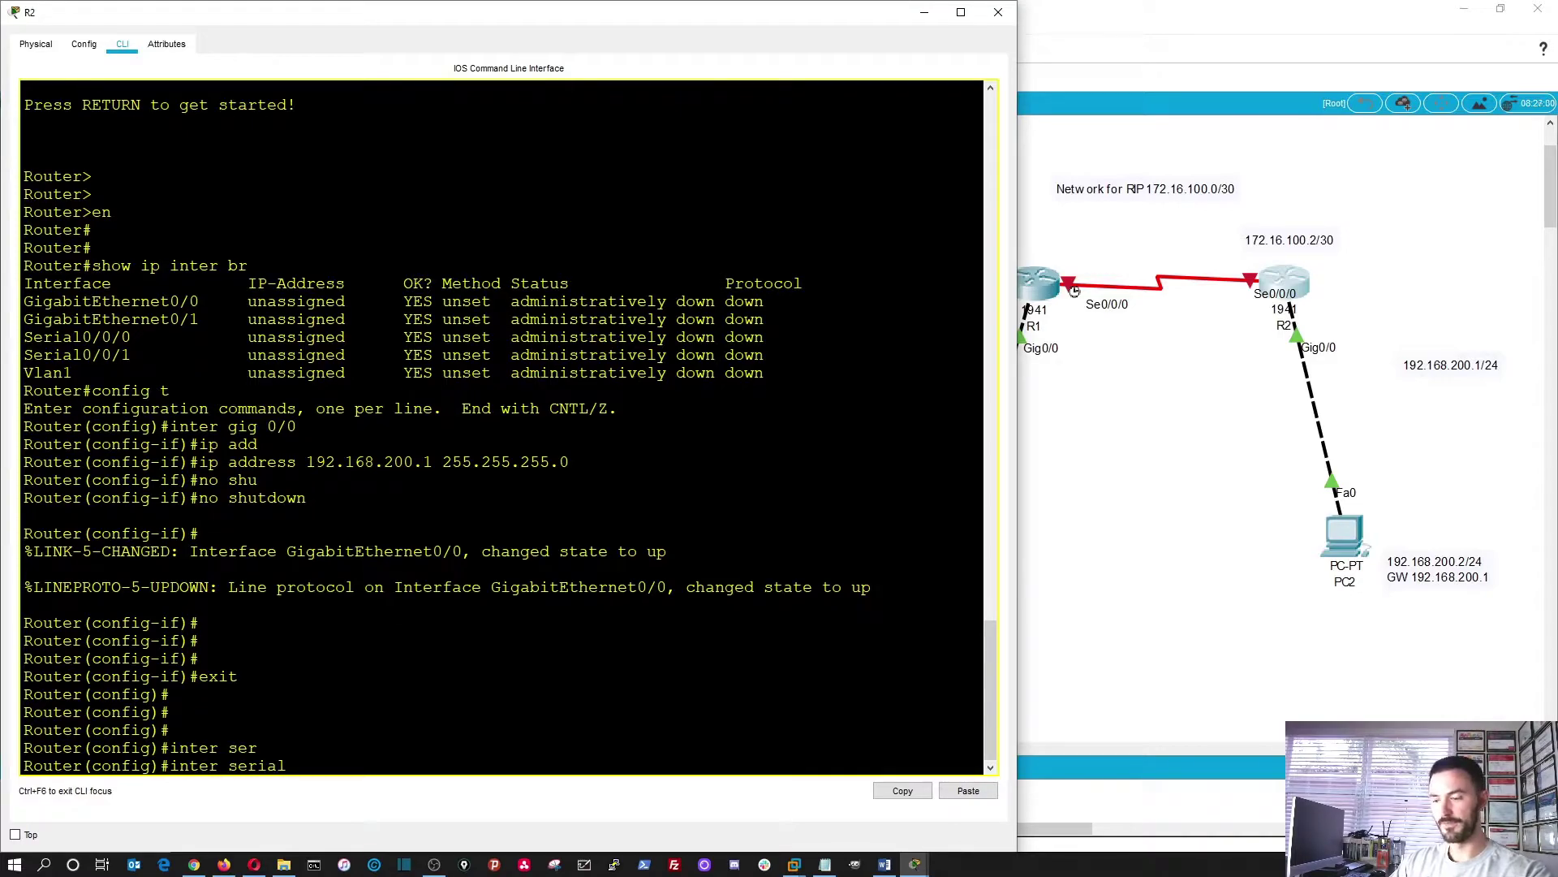
text(0/0/0)
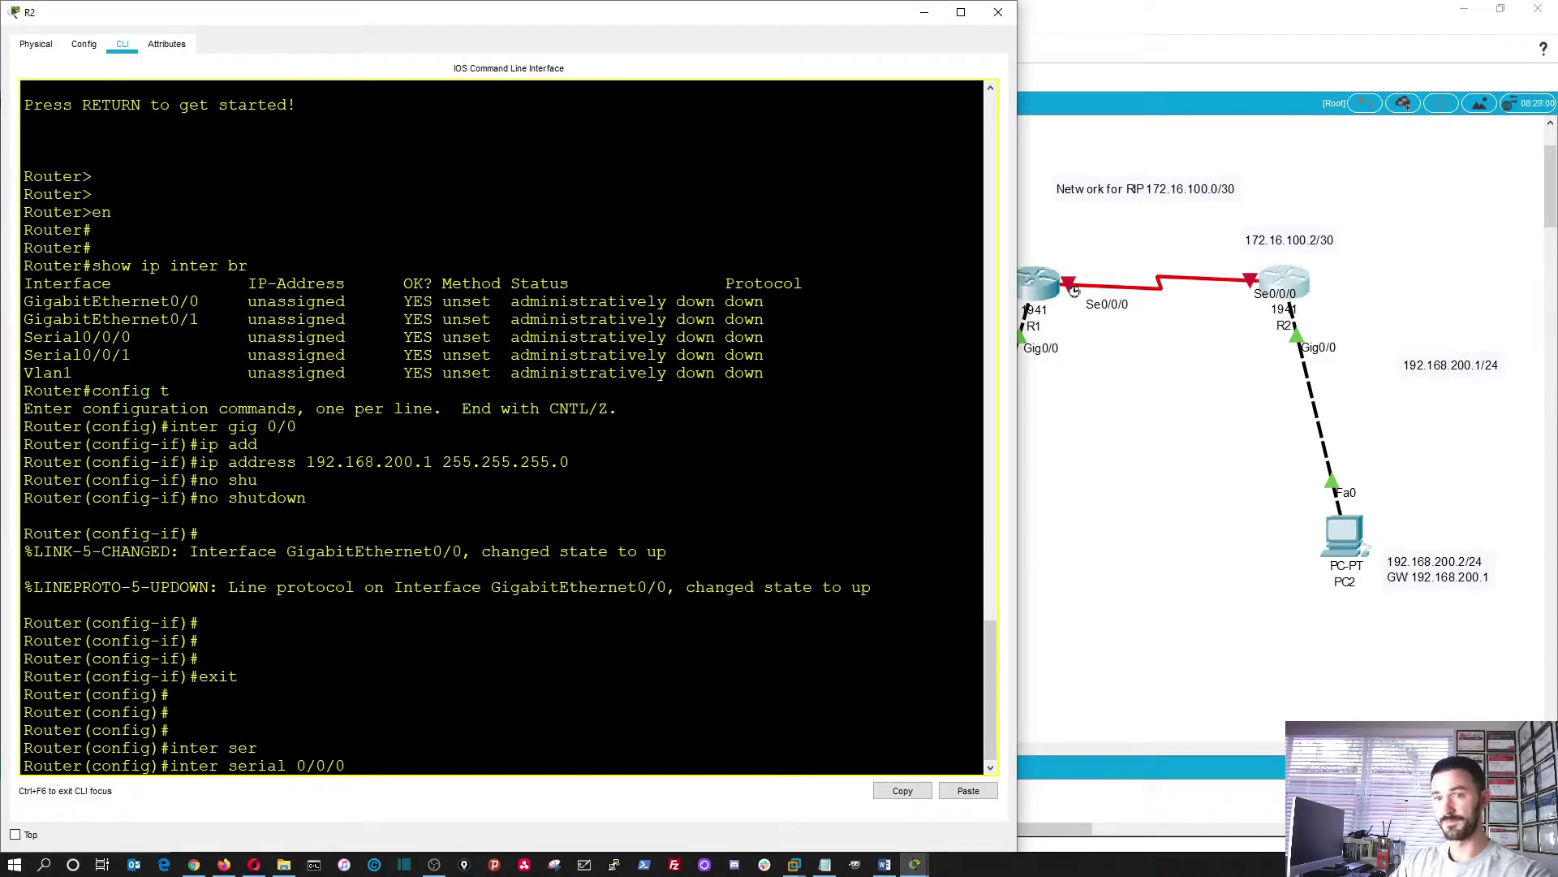
key(Return)
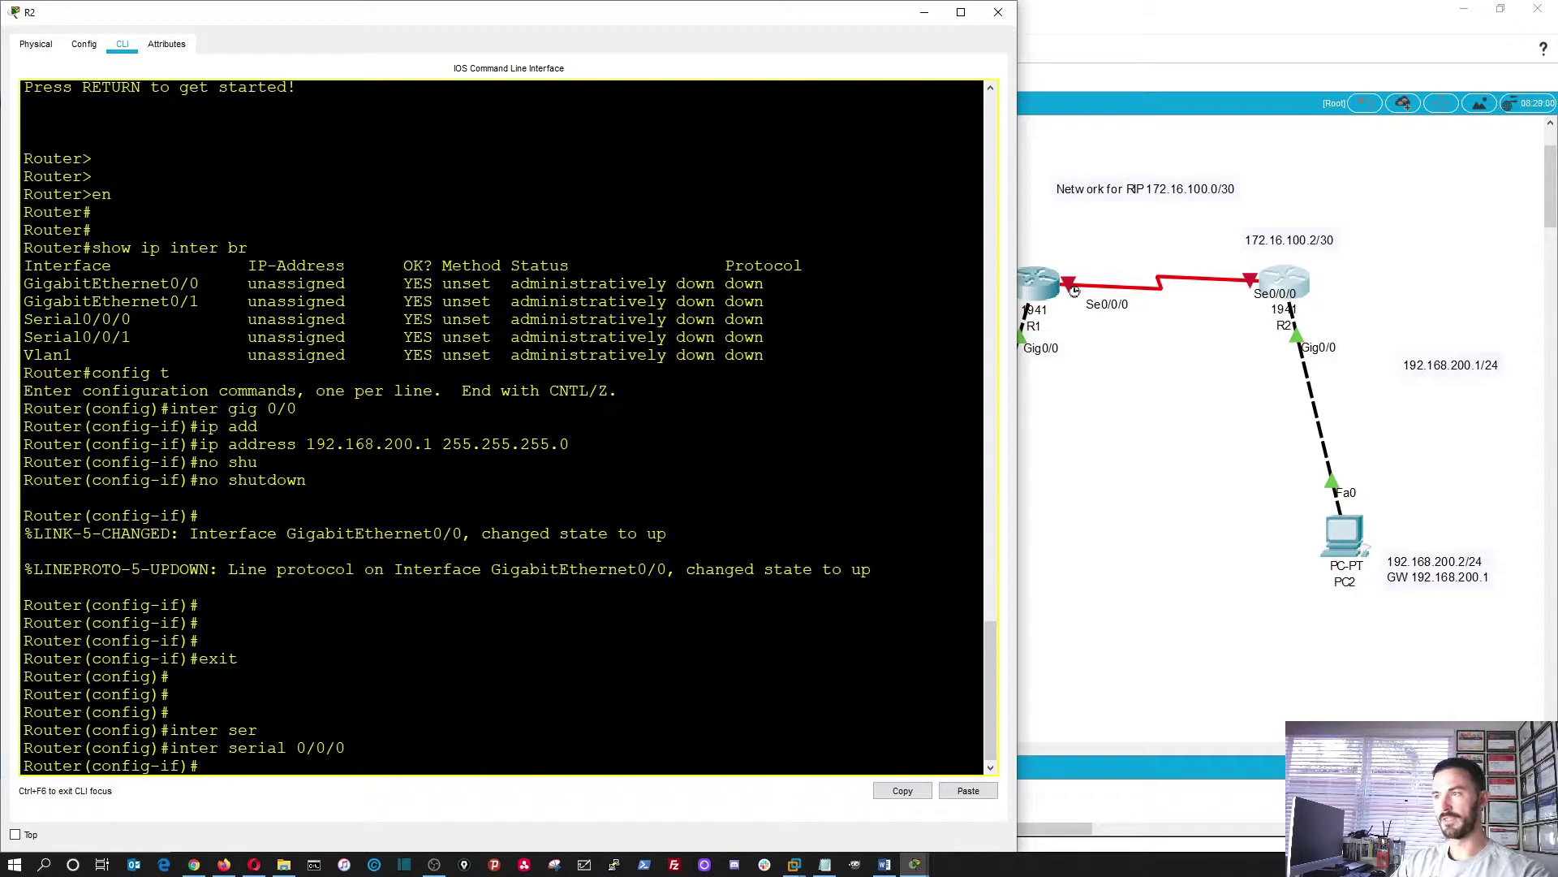
text(ip add)
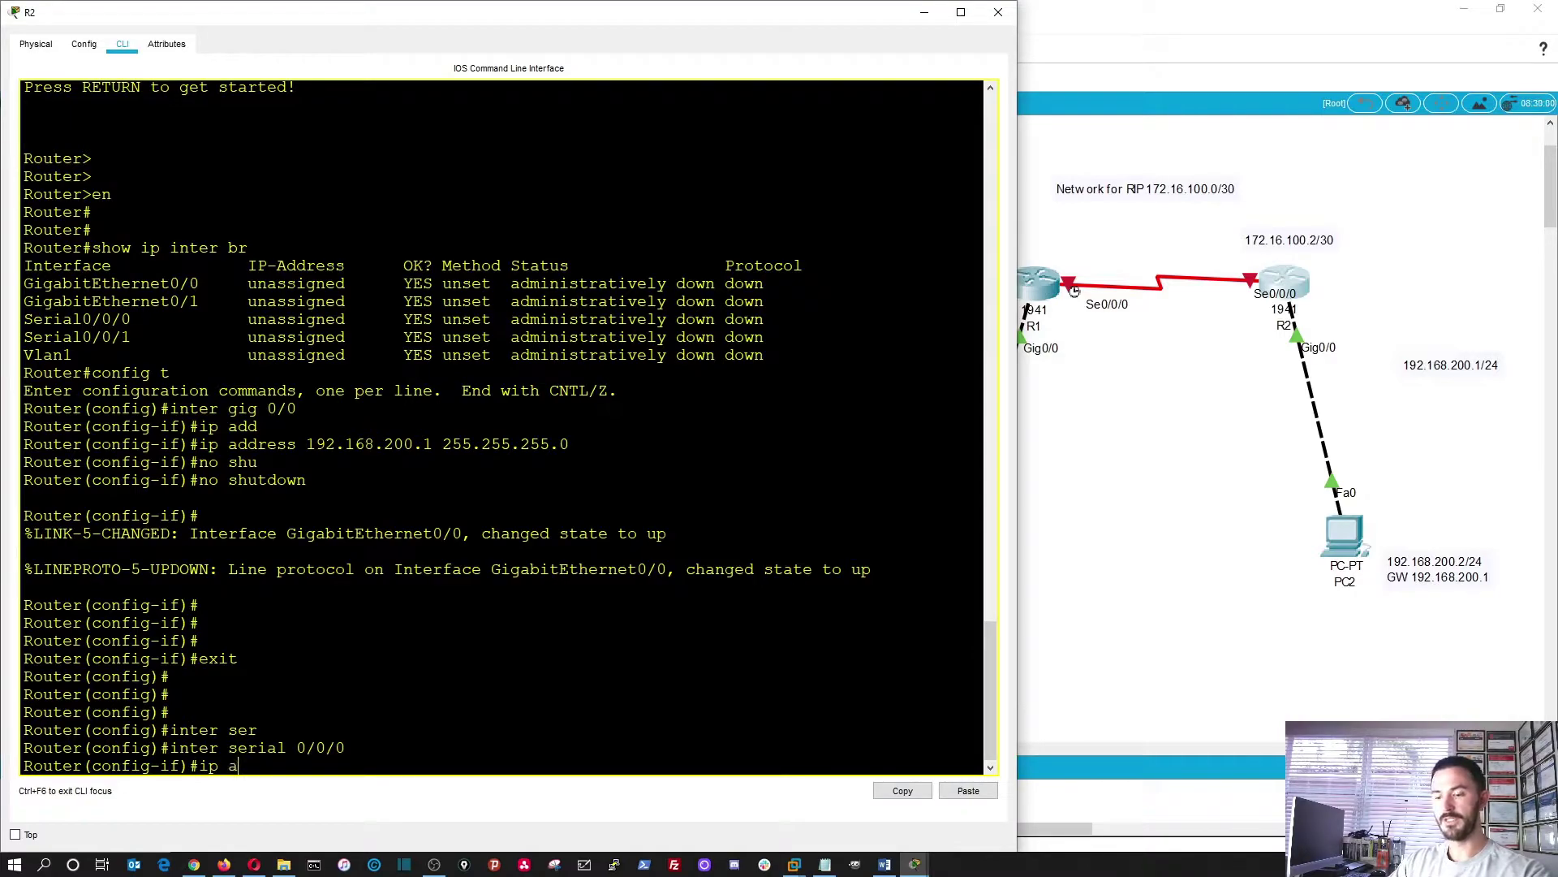
key(Tab)
text(172)
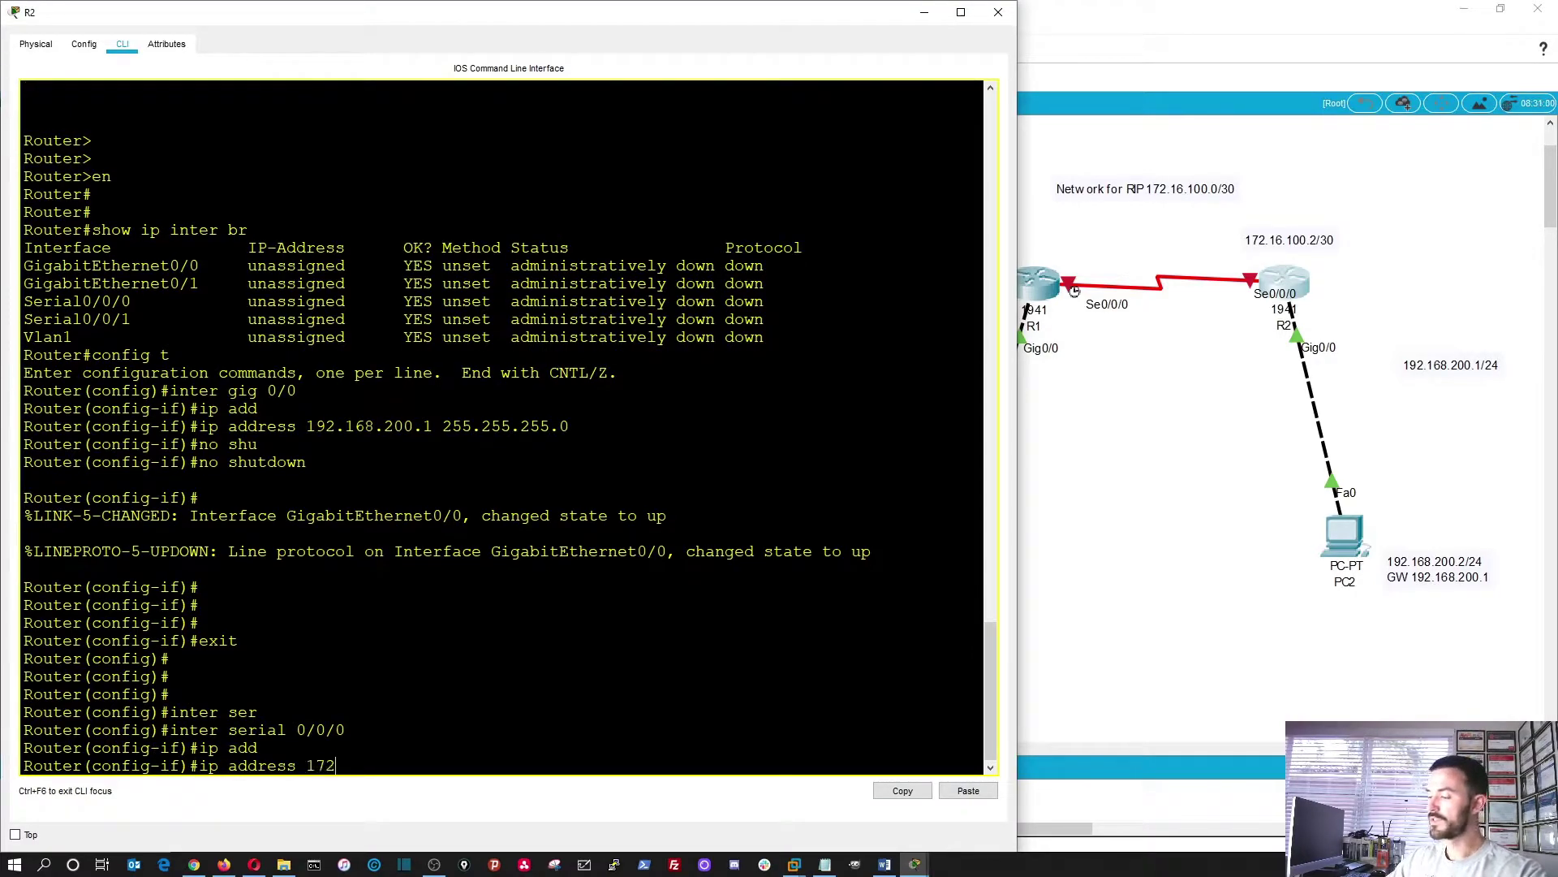
text(.16.100.)
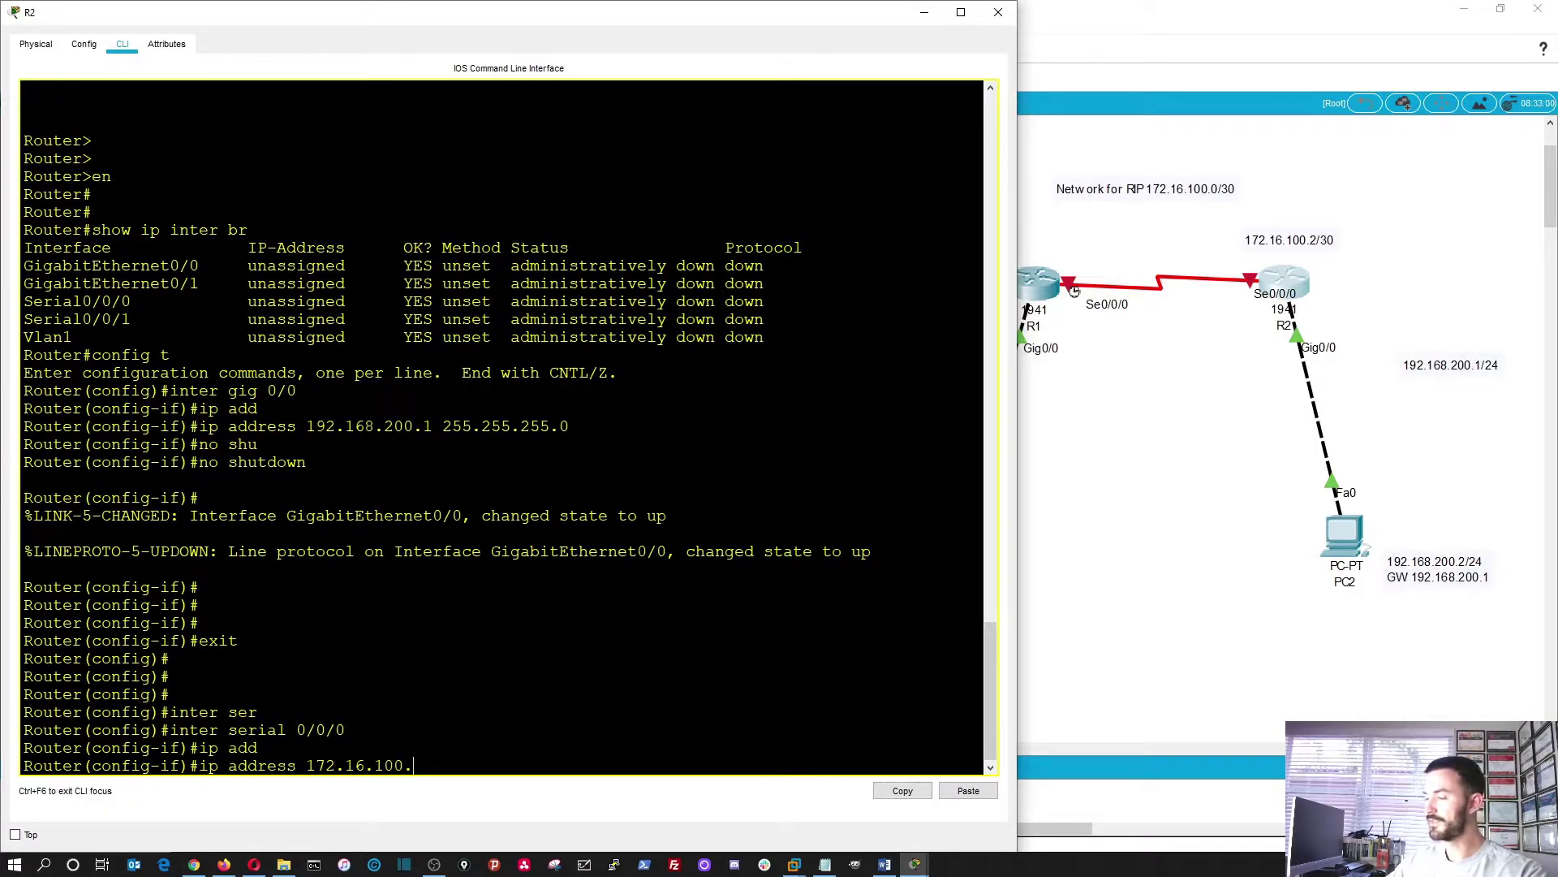
text(2)
text( 255)
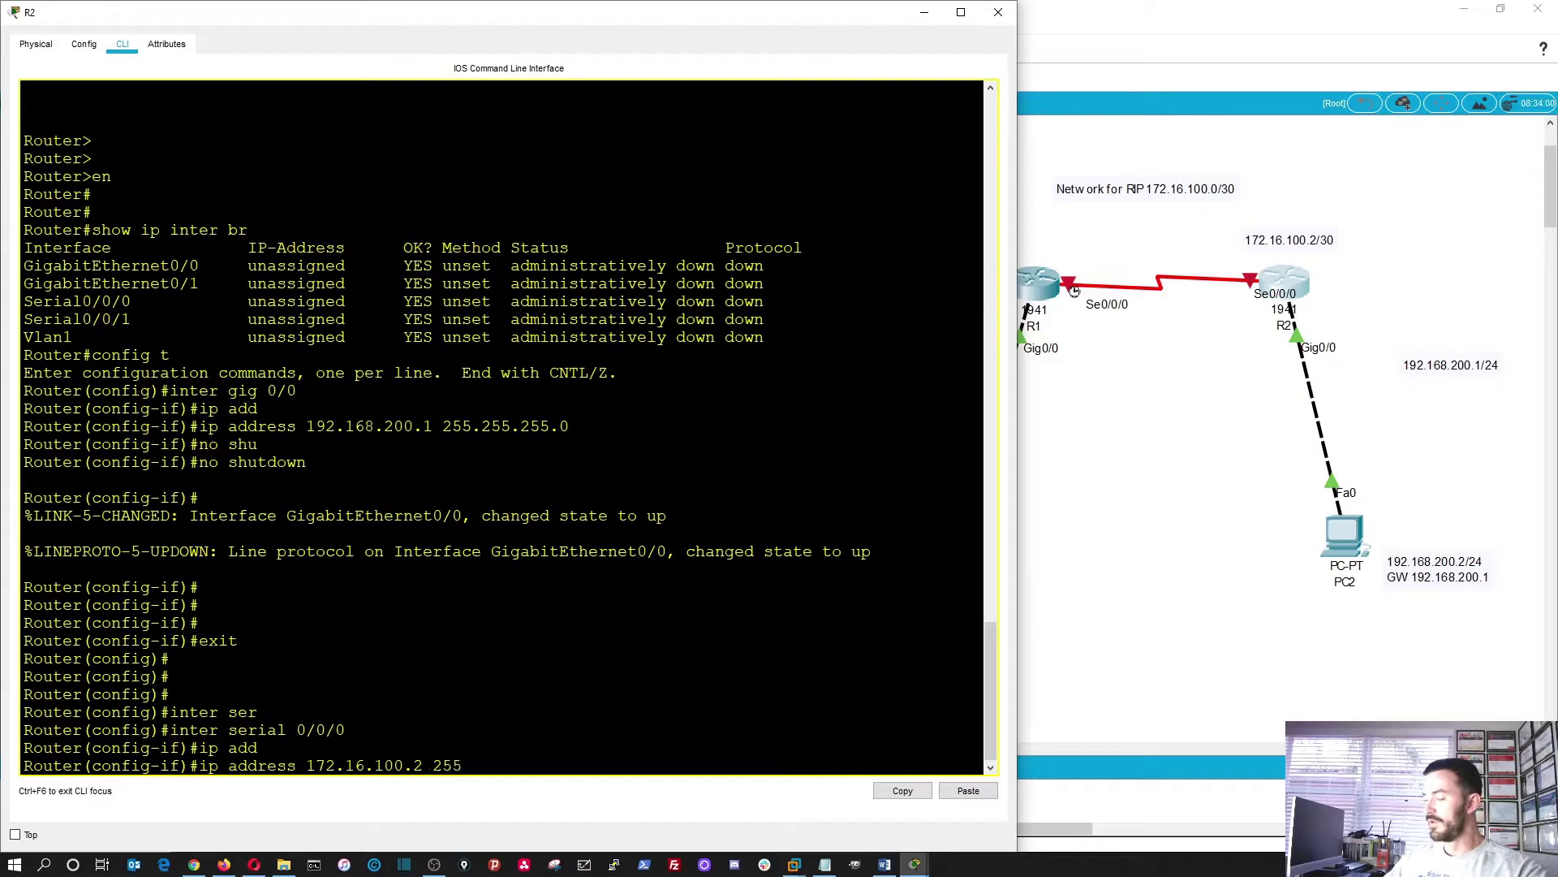
text(.255.255.)
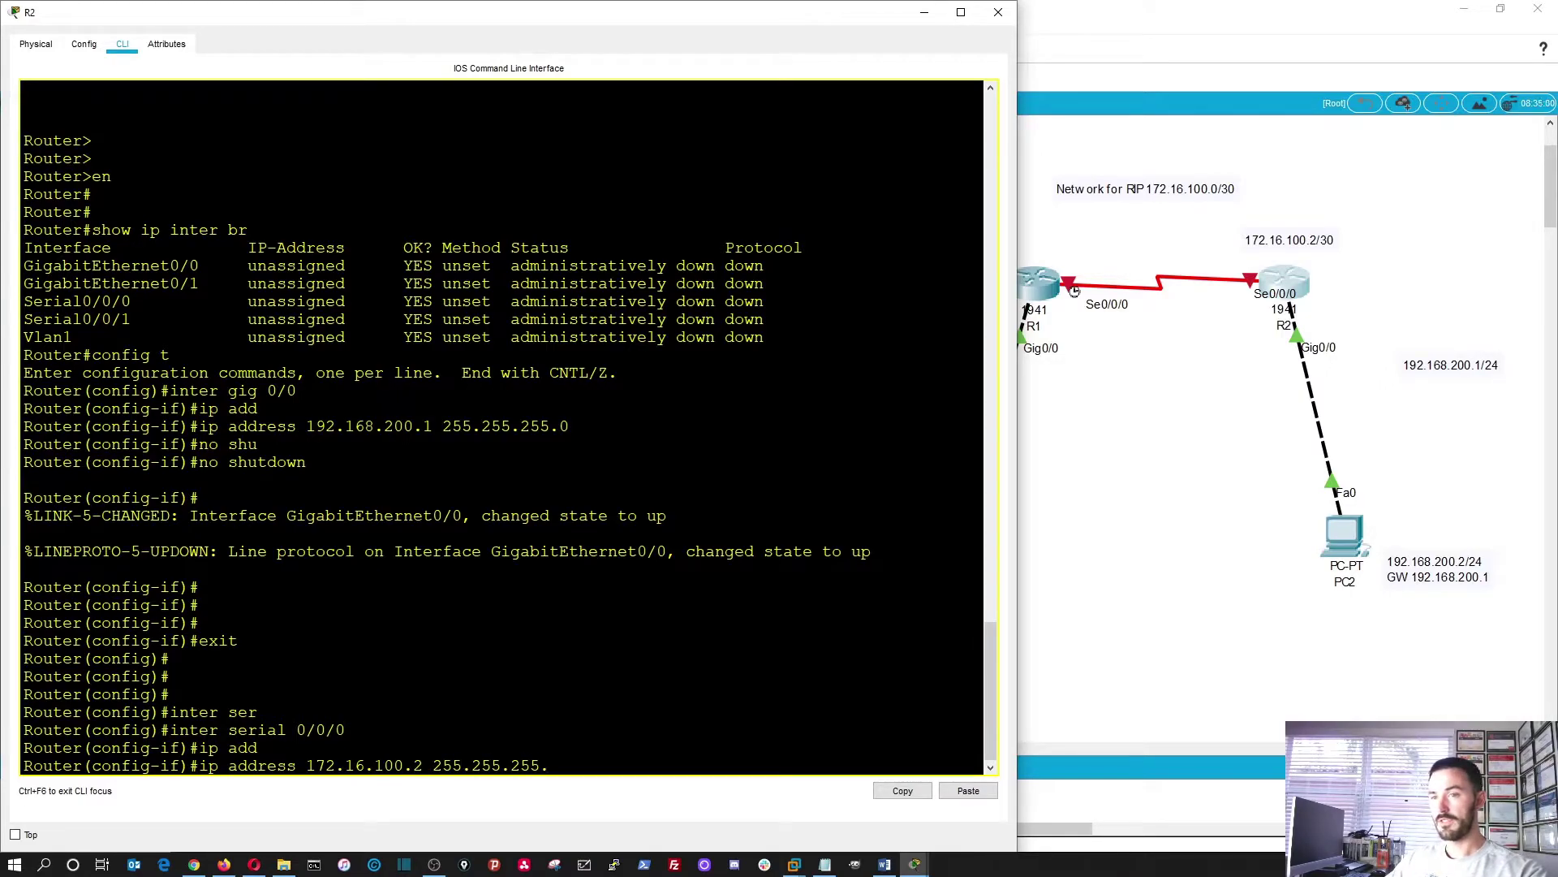
text(252)
key(Return)
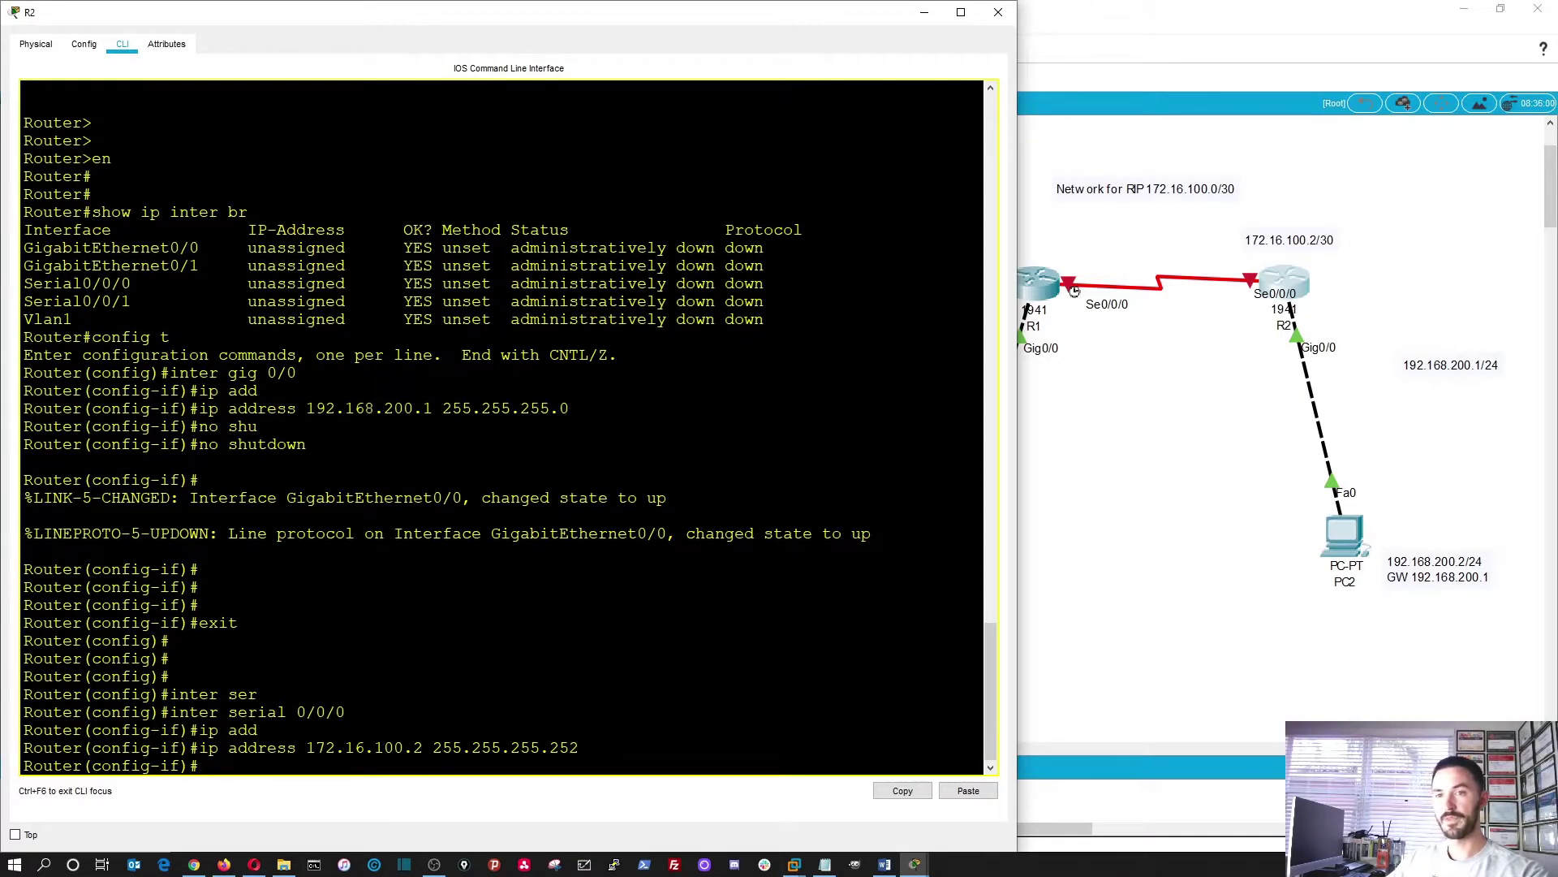
key(Return)
key(Return)
- Enable Serial0/0/0 with no shutdown, save with do wr, and close R2's window
text(no shu)
key(Tab)
key(Return)
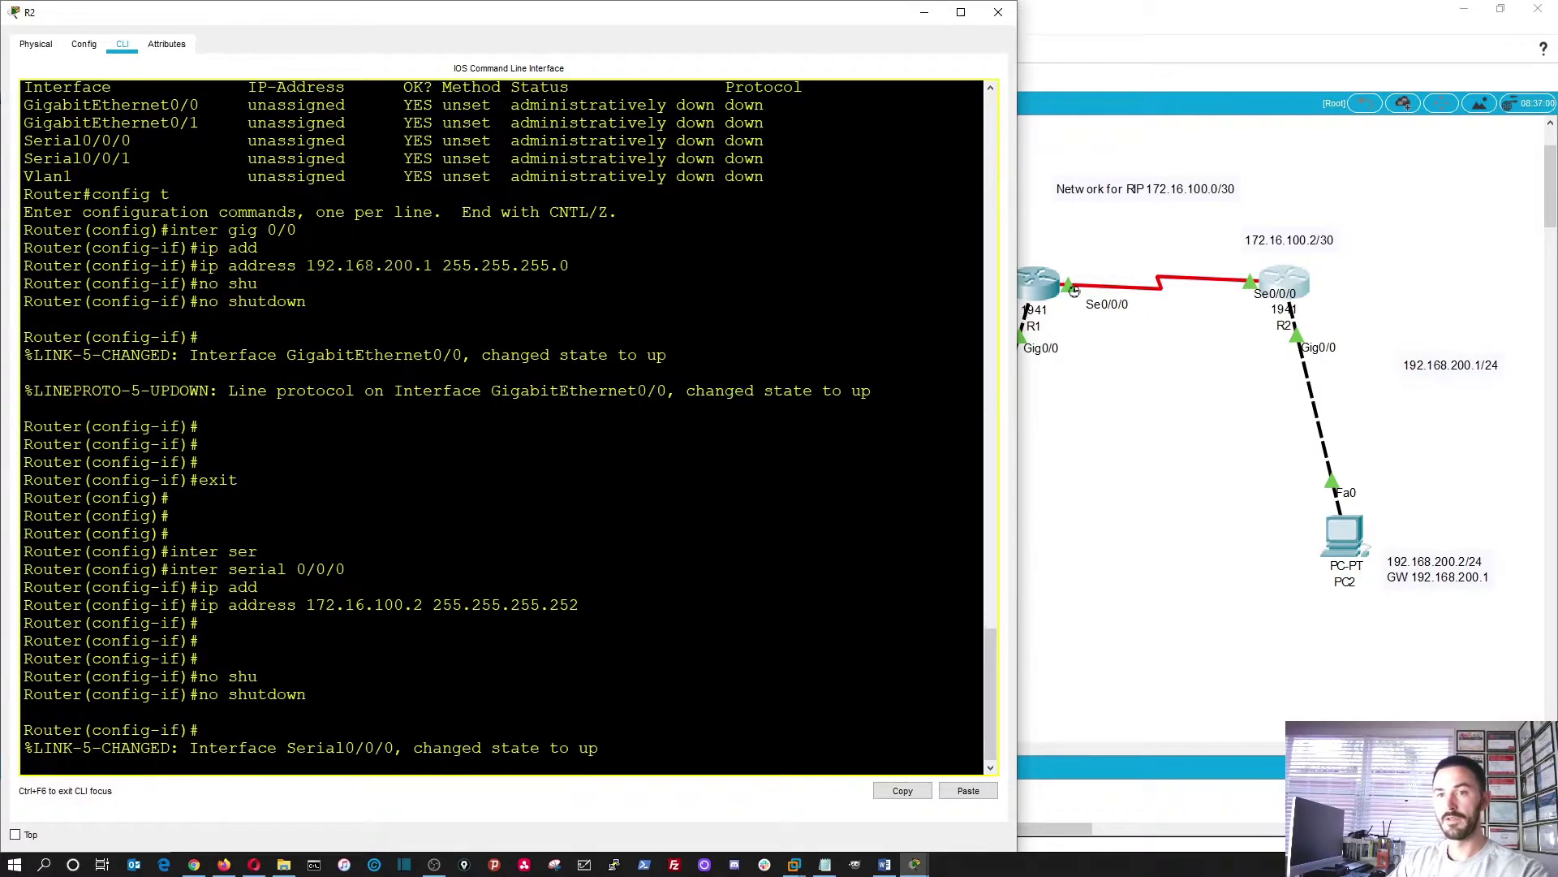
key(Return)
key(Return)
key(Return)
key(Return)
key(Return)
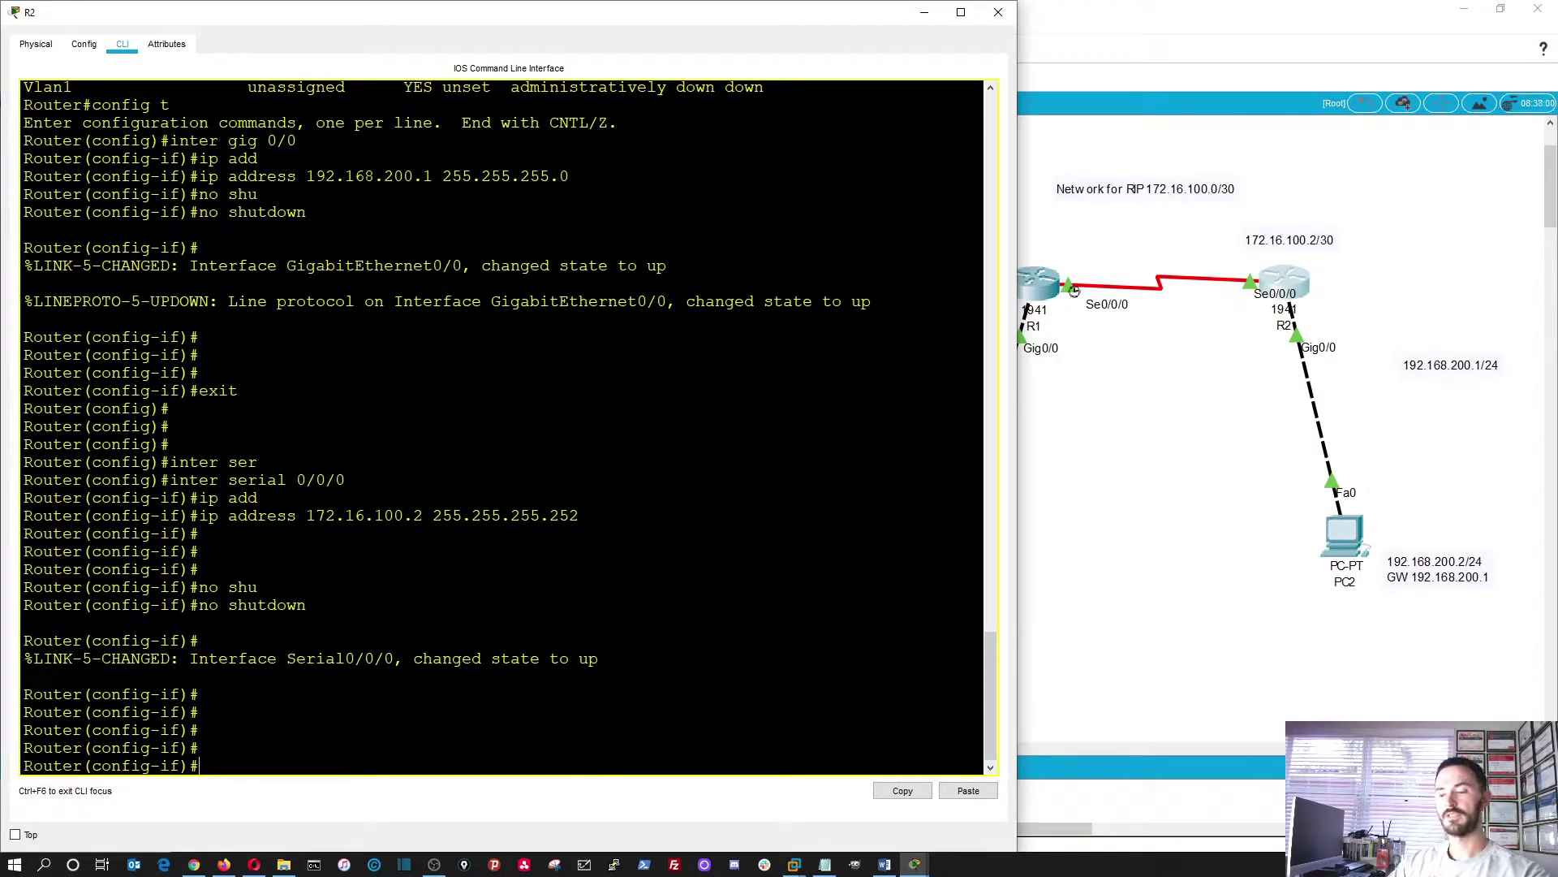
text(do wr)
key(Return)
key(Return)
key(Return)
key(Return)
key(Return)
key(Return)
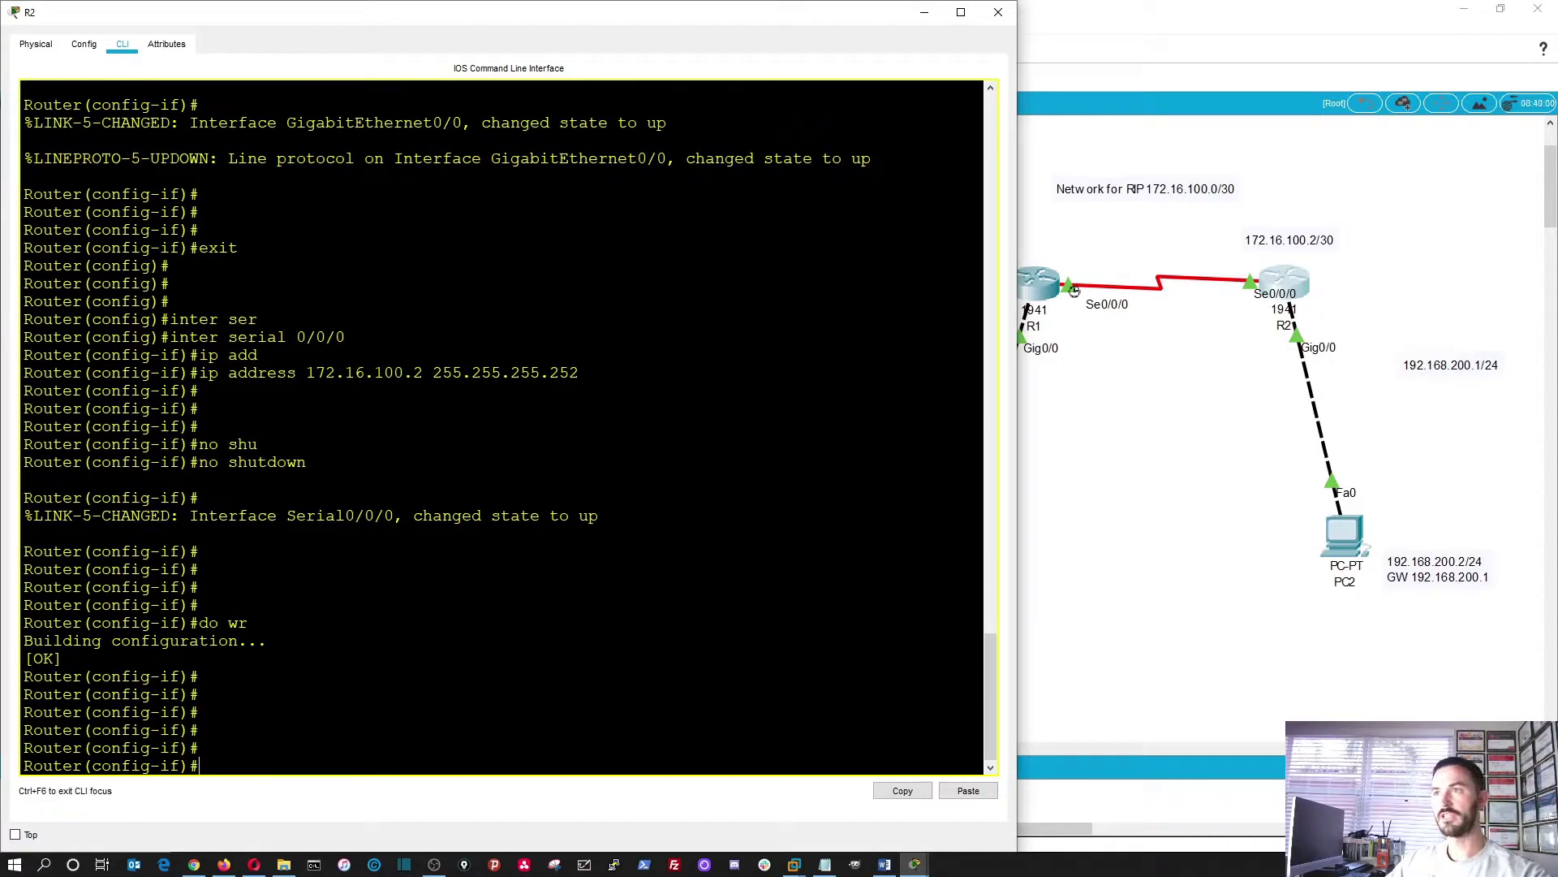
click(998, 15)
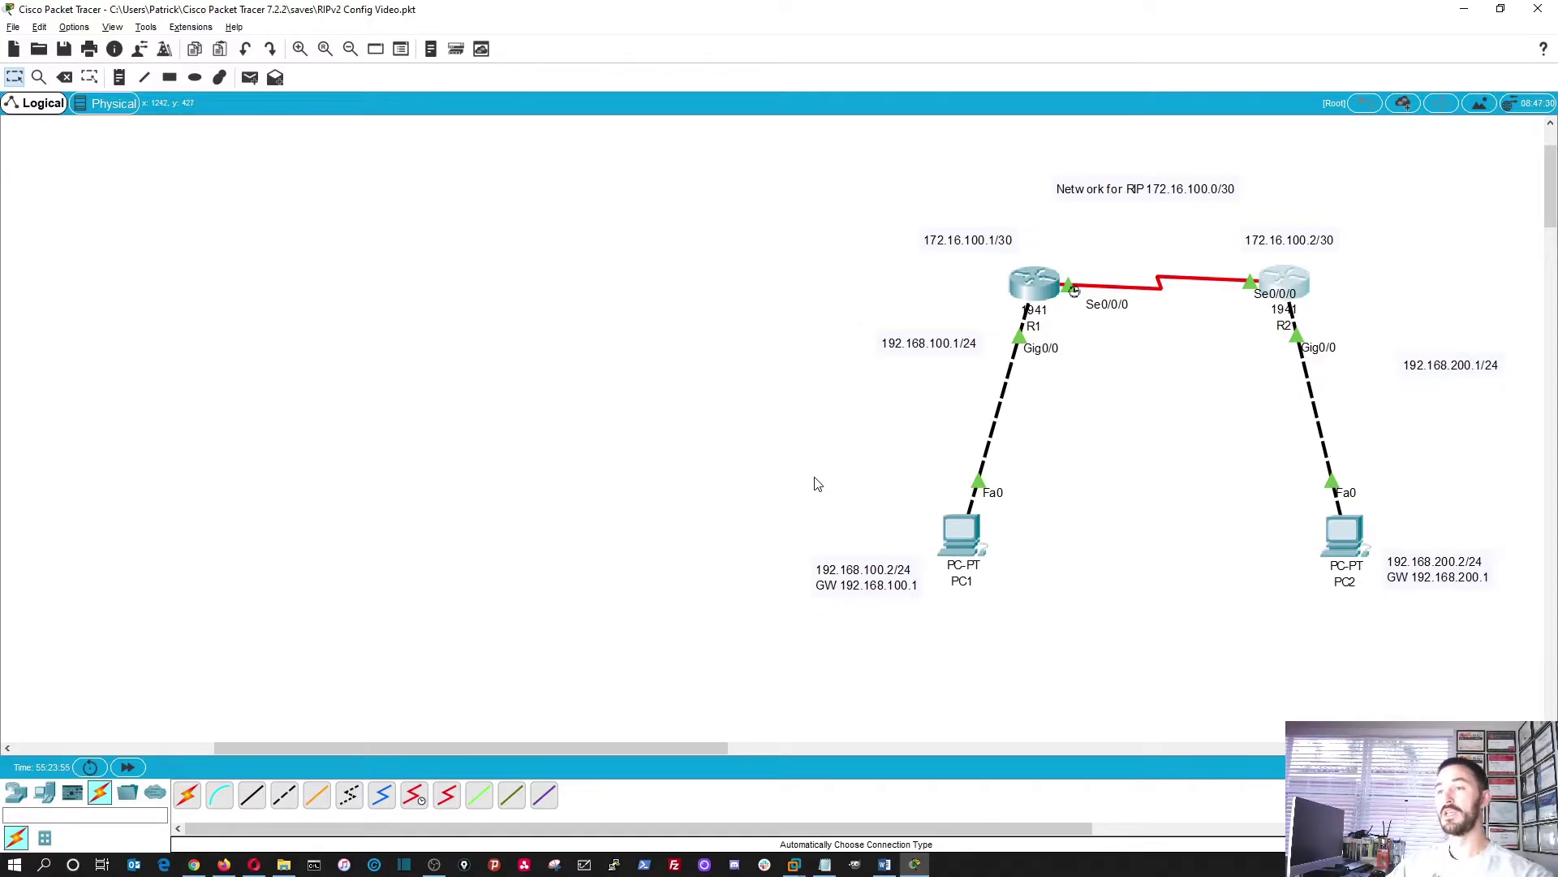
click(971, 537)
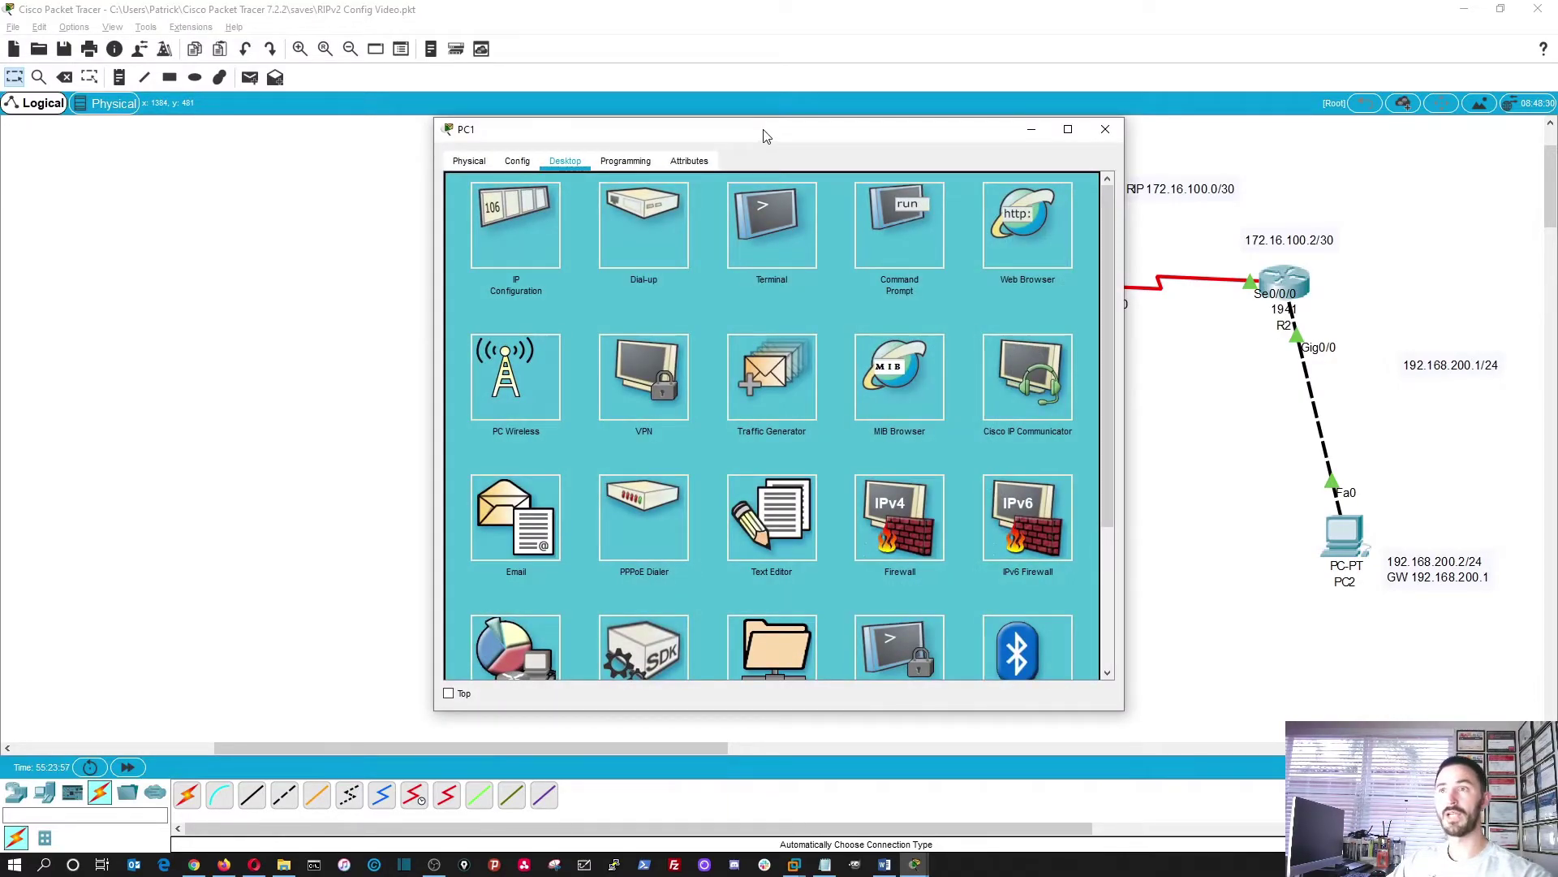
drag(766, 132, 457, 123)
click(591, 220)
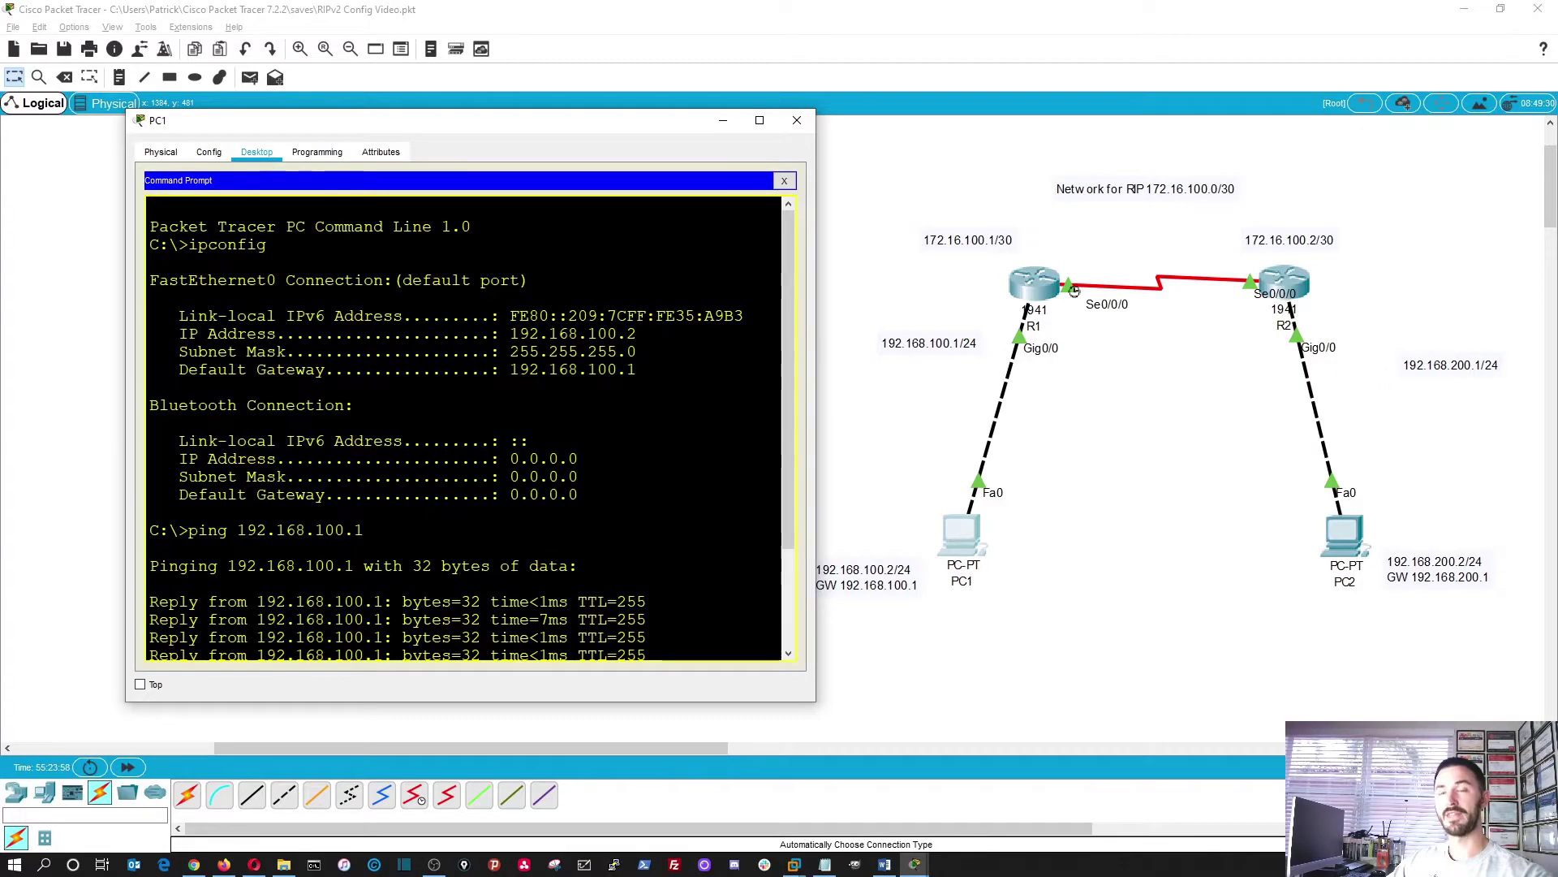
key(Return)
key(Return)
key(Return)
key(Return)
key(Return)
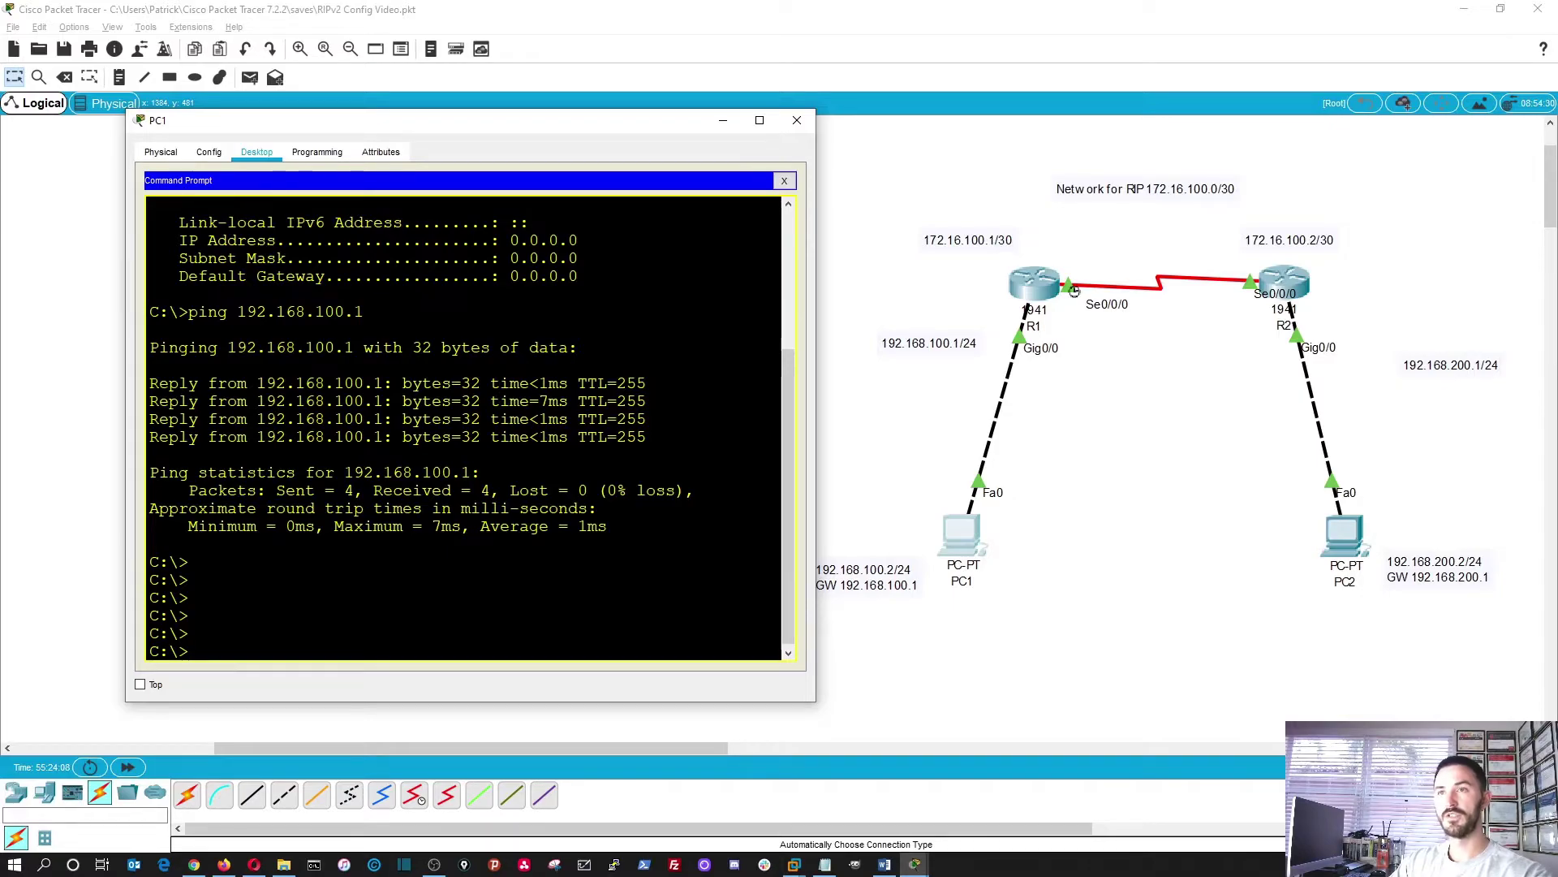
text(pi)
key(Up)
key(Up)
key(Down)
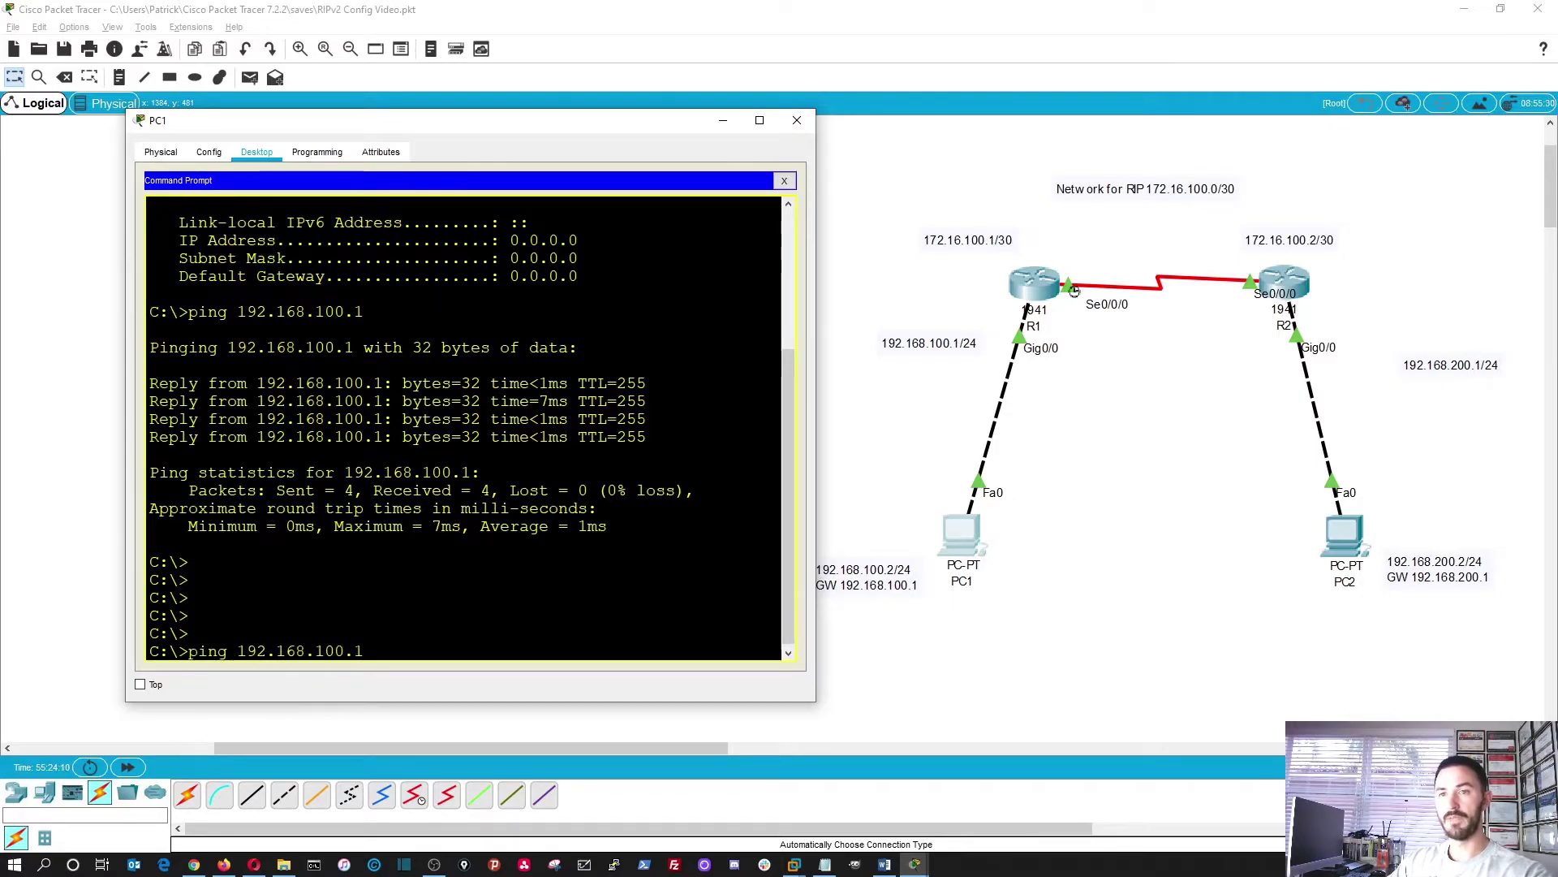
key(Return)
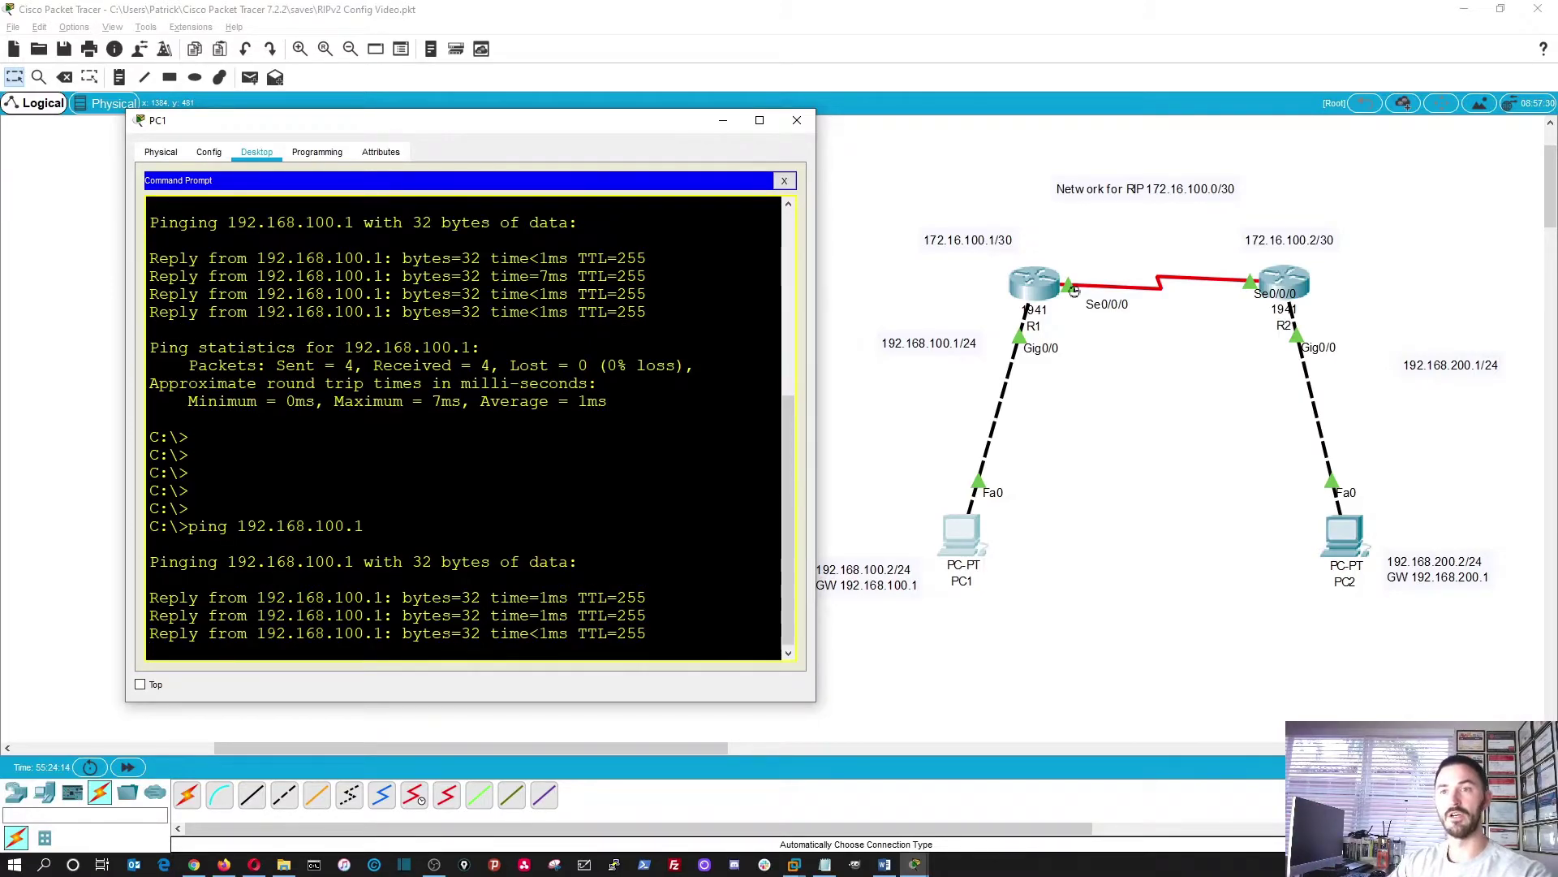
key(Up)
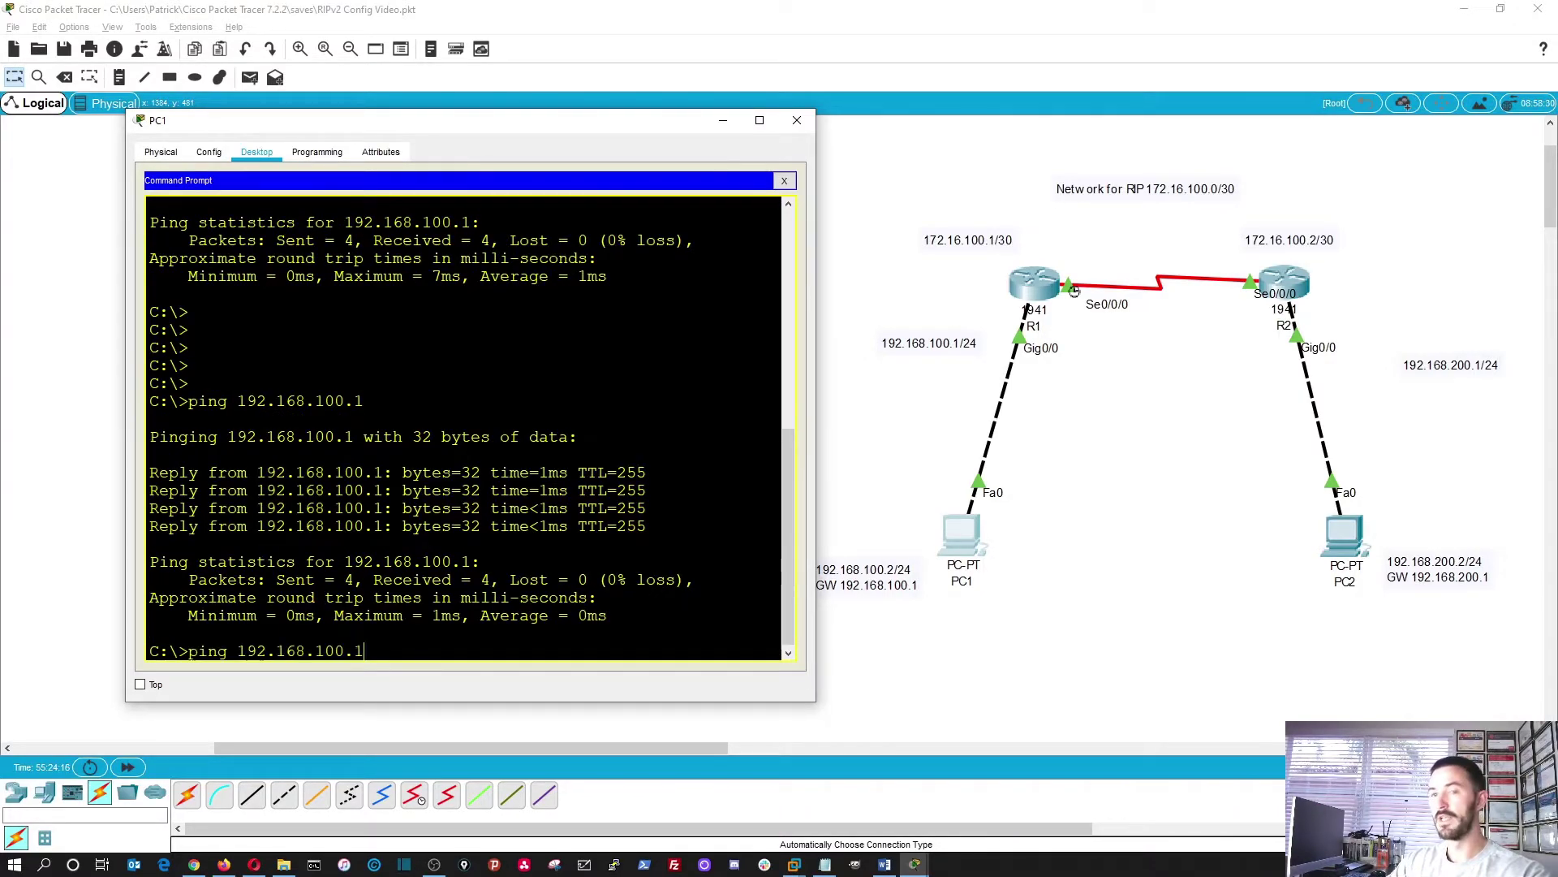
key(Left)
key(Left)
key(BackSpace)
key(BackSpace)
key(BackSpace)
text(200)
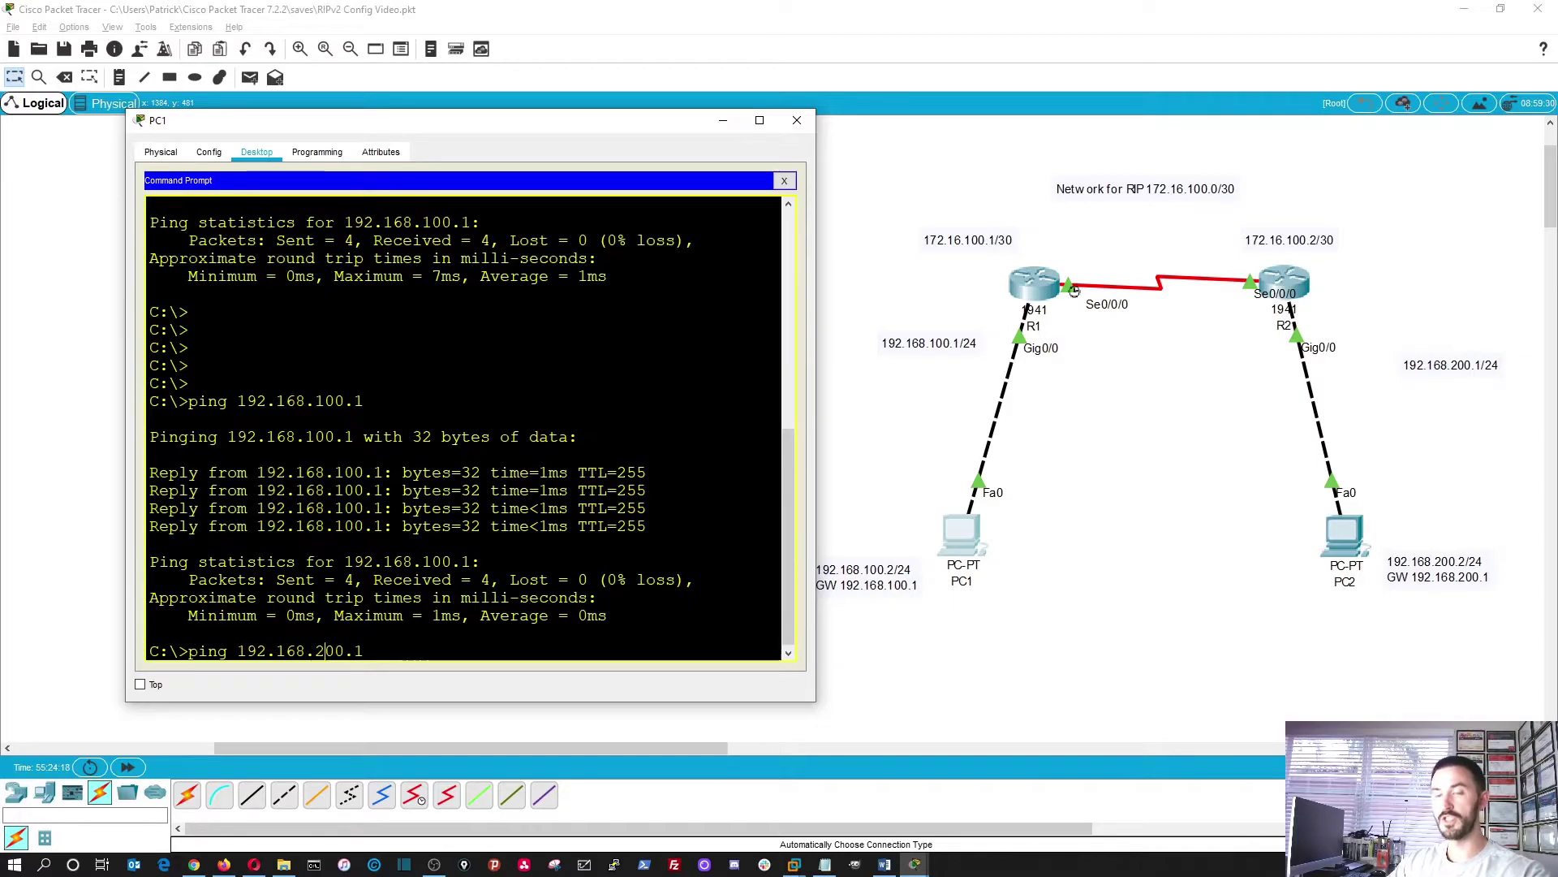
key(Return)
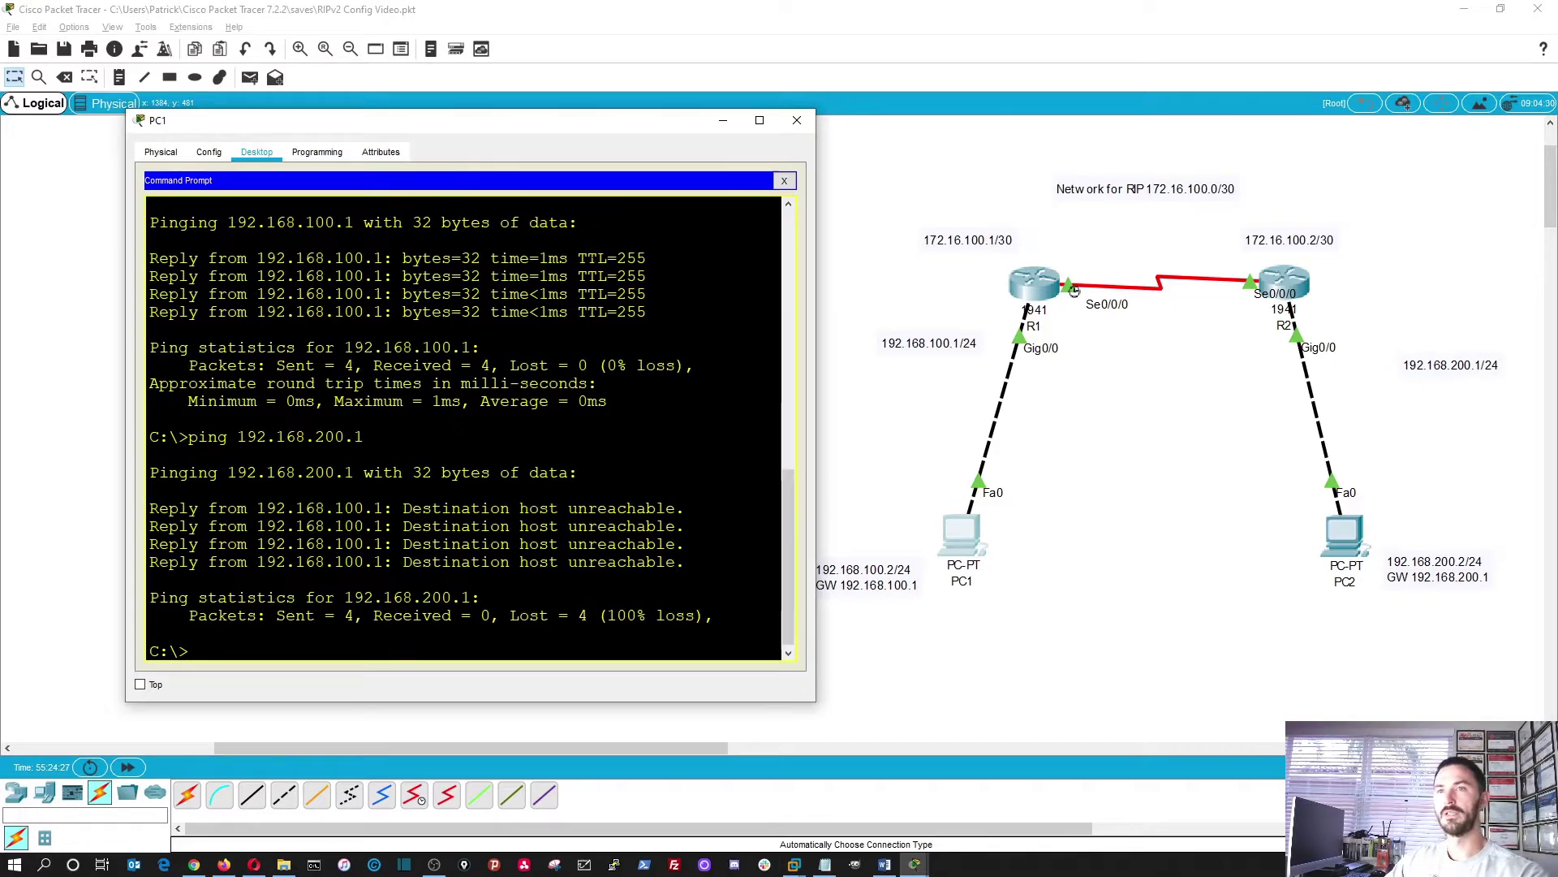
click(797, 121)
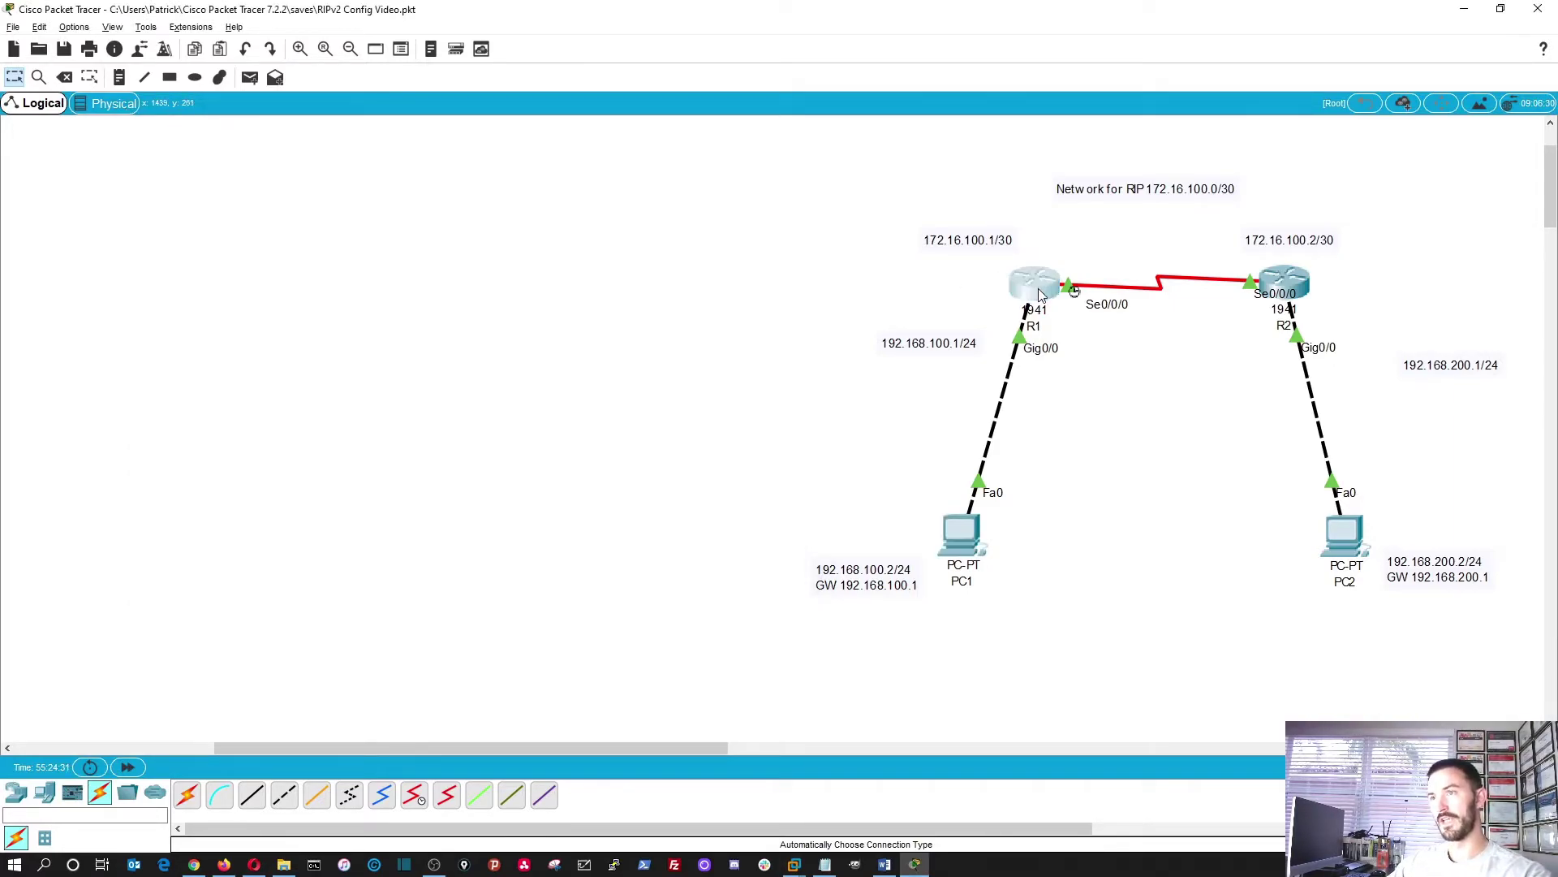
- Open R1's CLI docked beside the topology and enter global configuration mode
click(1039, 295)
key(super+Left)
click(1003, 215)
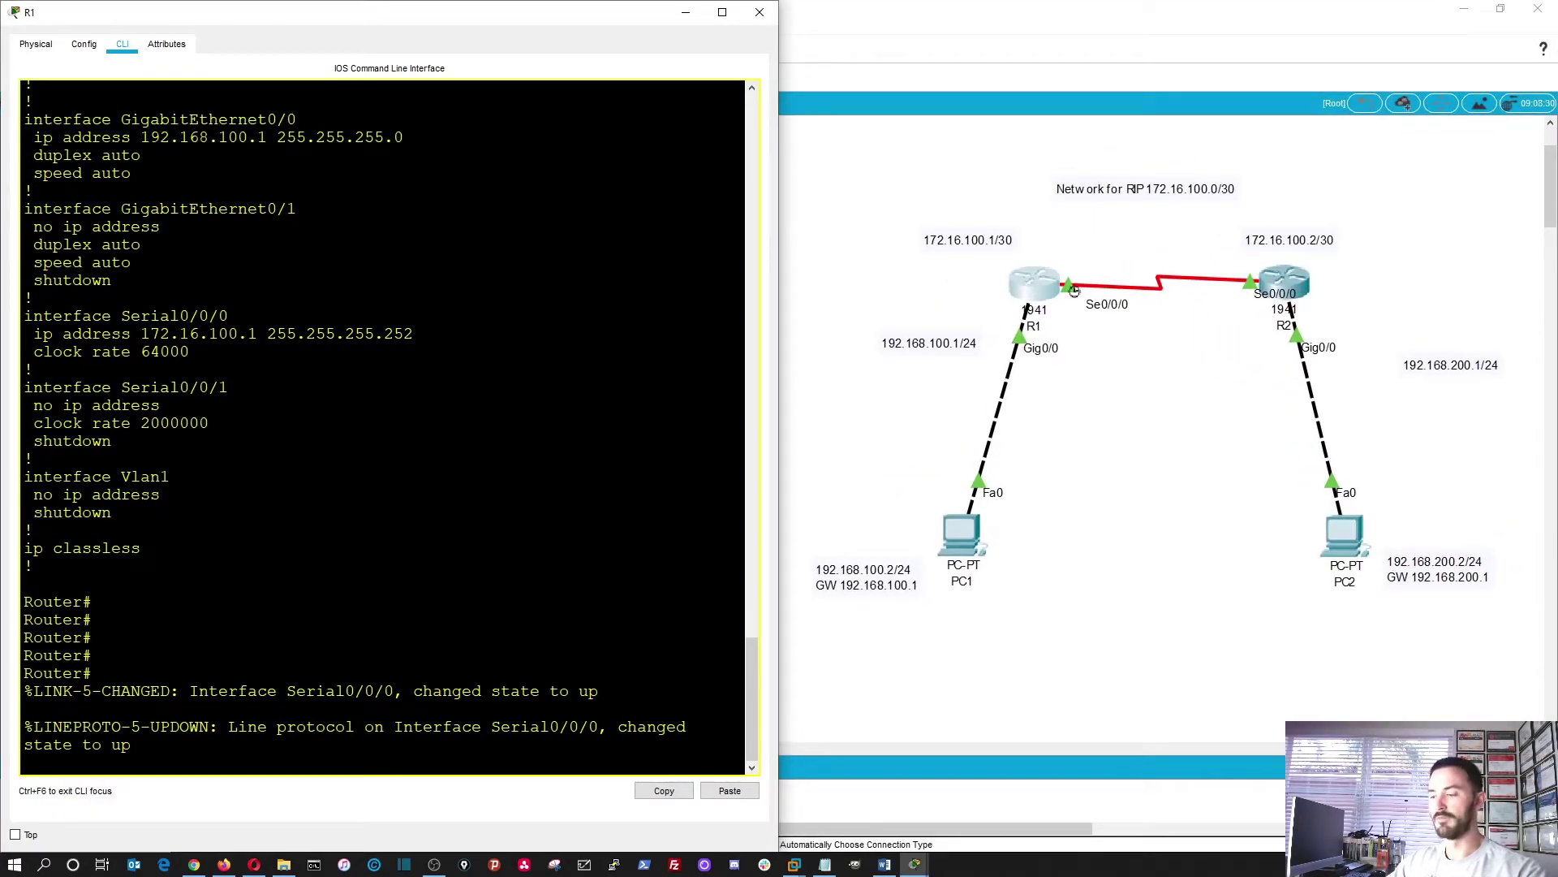
key(Return)
key(Return)
key(Return)
key(Return)
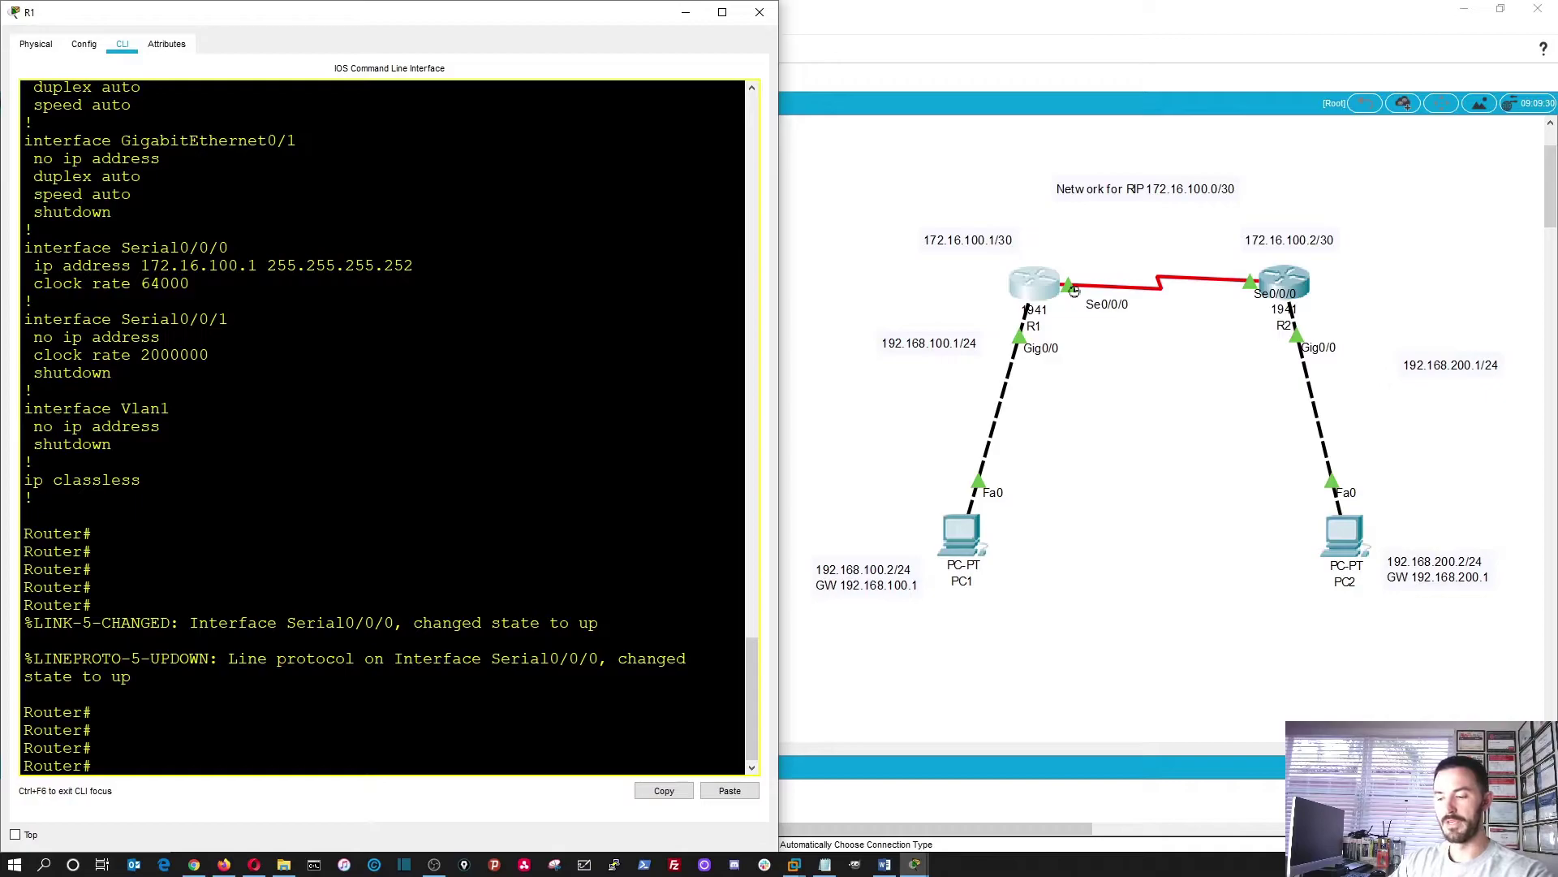
text(config t)
key(Return)
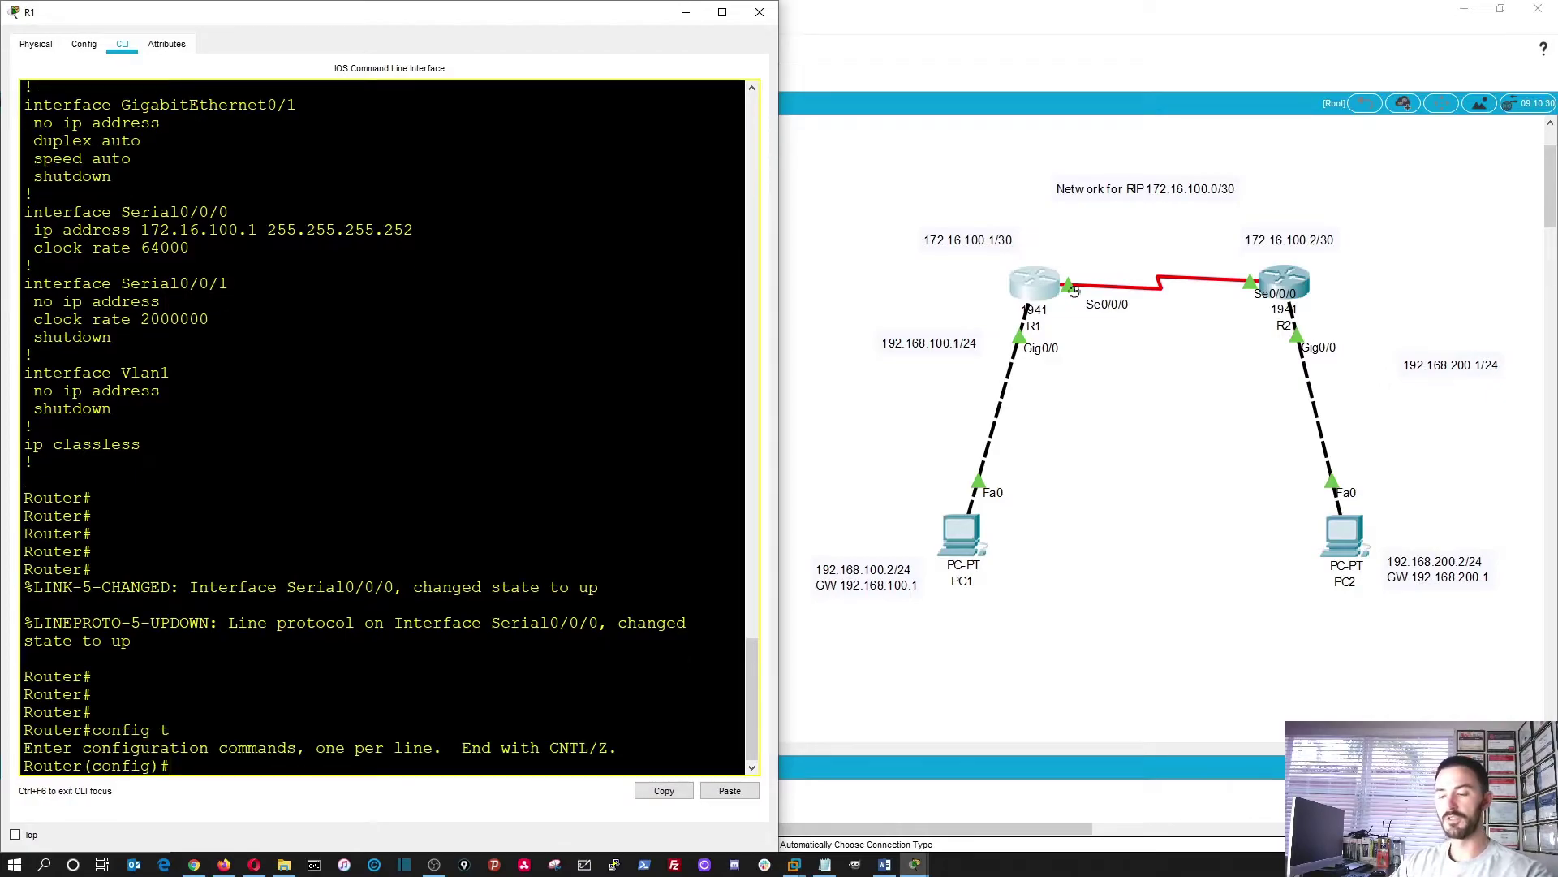
- Start RIP routing on R1 and set it to version 2
text(ro)
key(Tab)
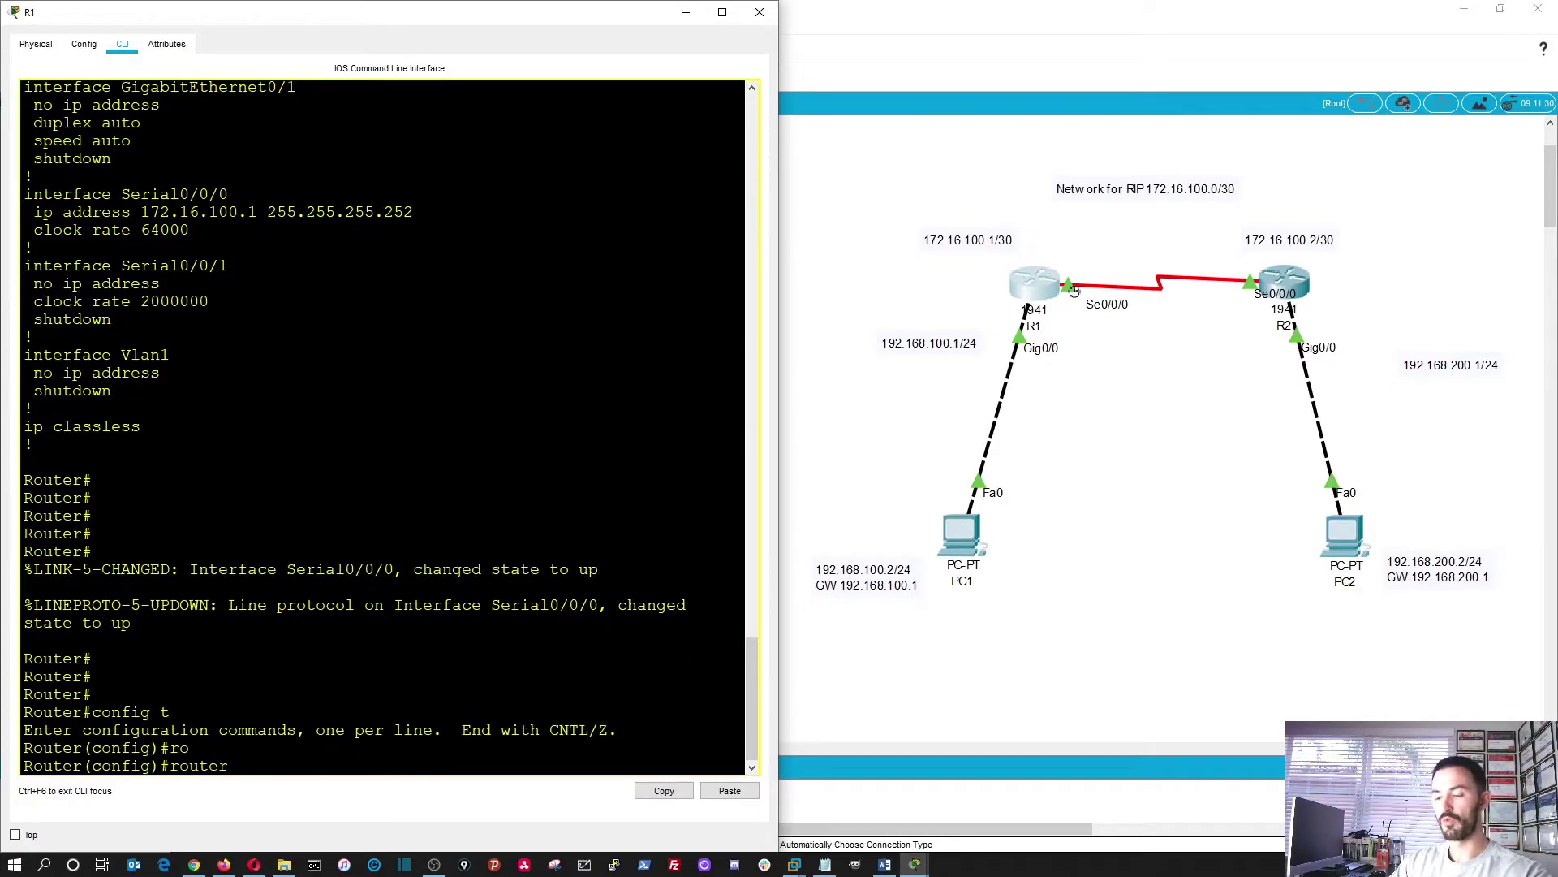
text(ri)
key(Tab)
key(Return)
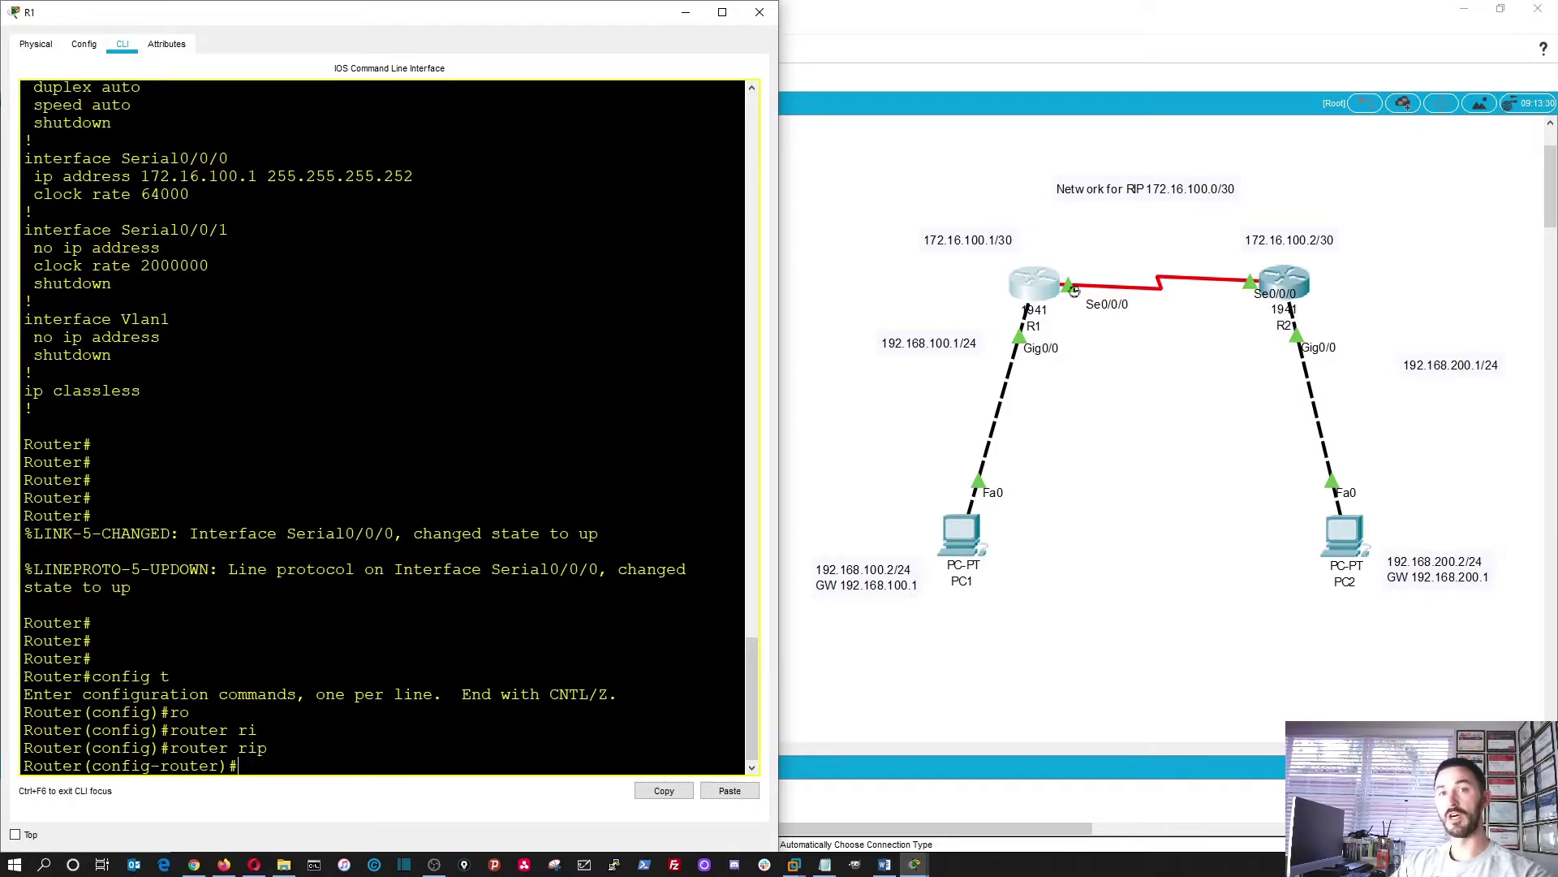
text(ver)
key(Tab)
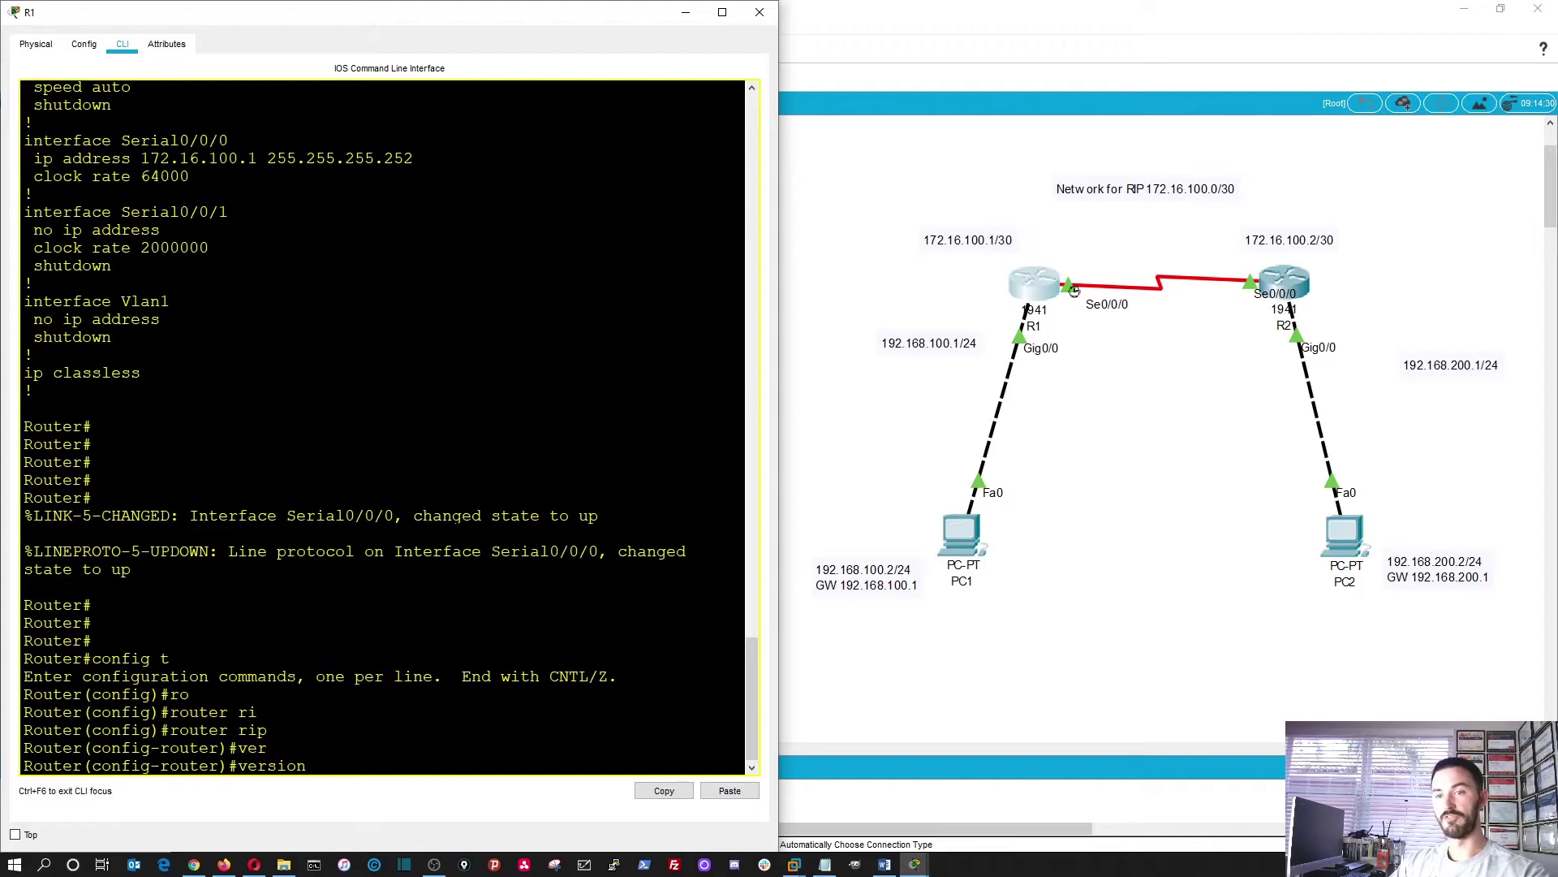
text(2)
key(Return)
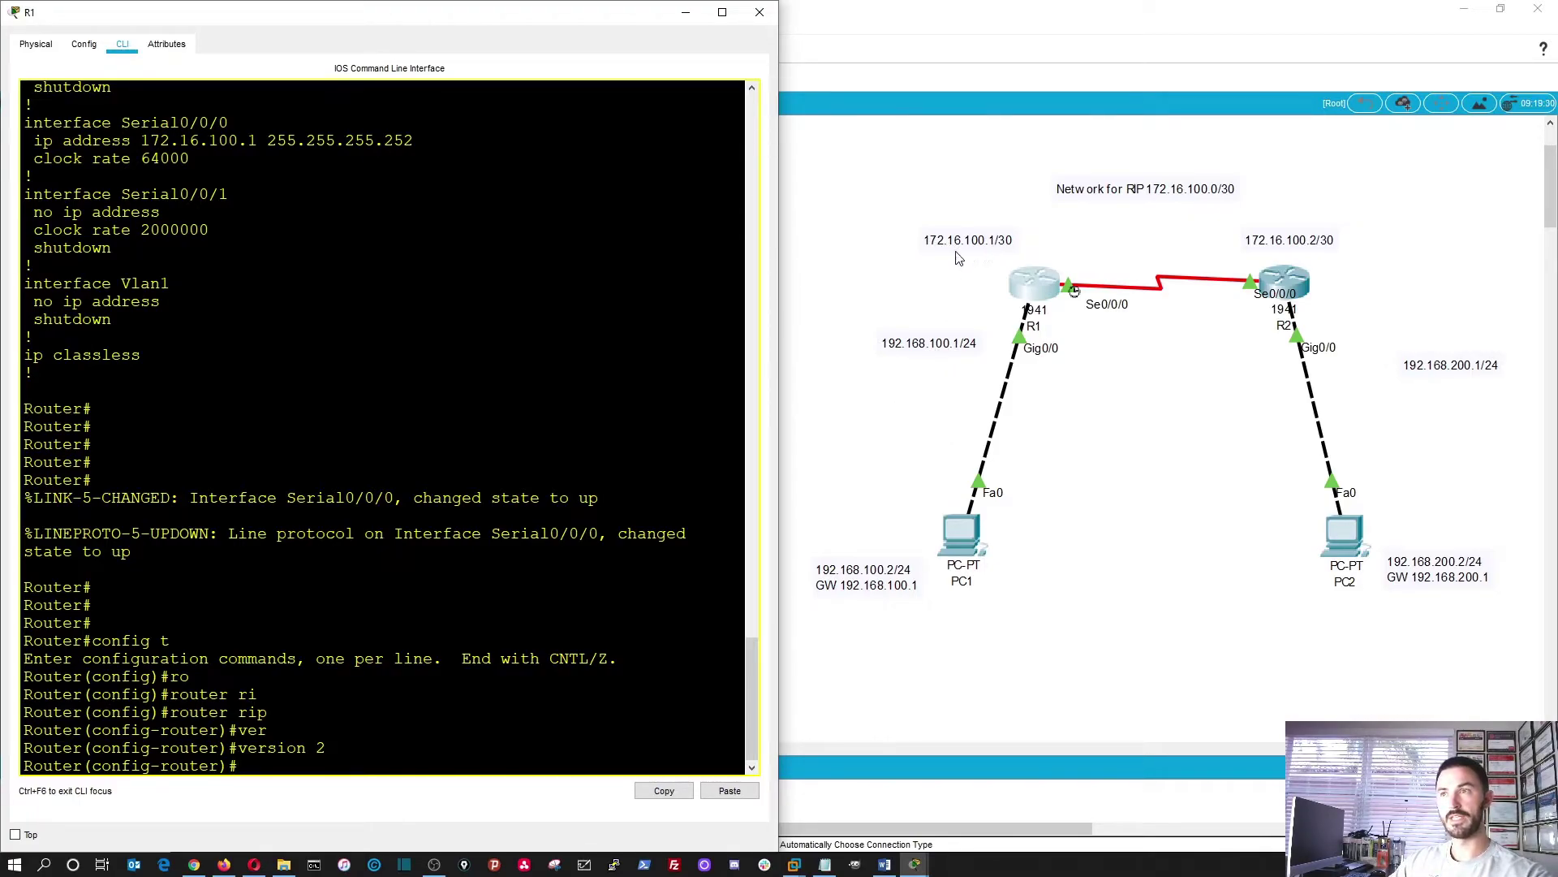
- Advertise networks 192.168.100.0 and 172.16.100.0 in R1's RIP and save with 'do wr'
key(Return)
key(Return)
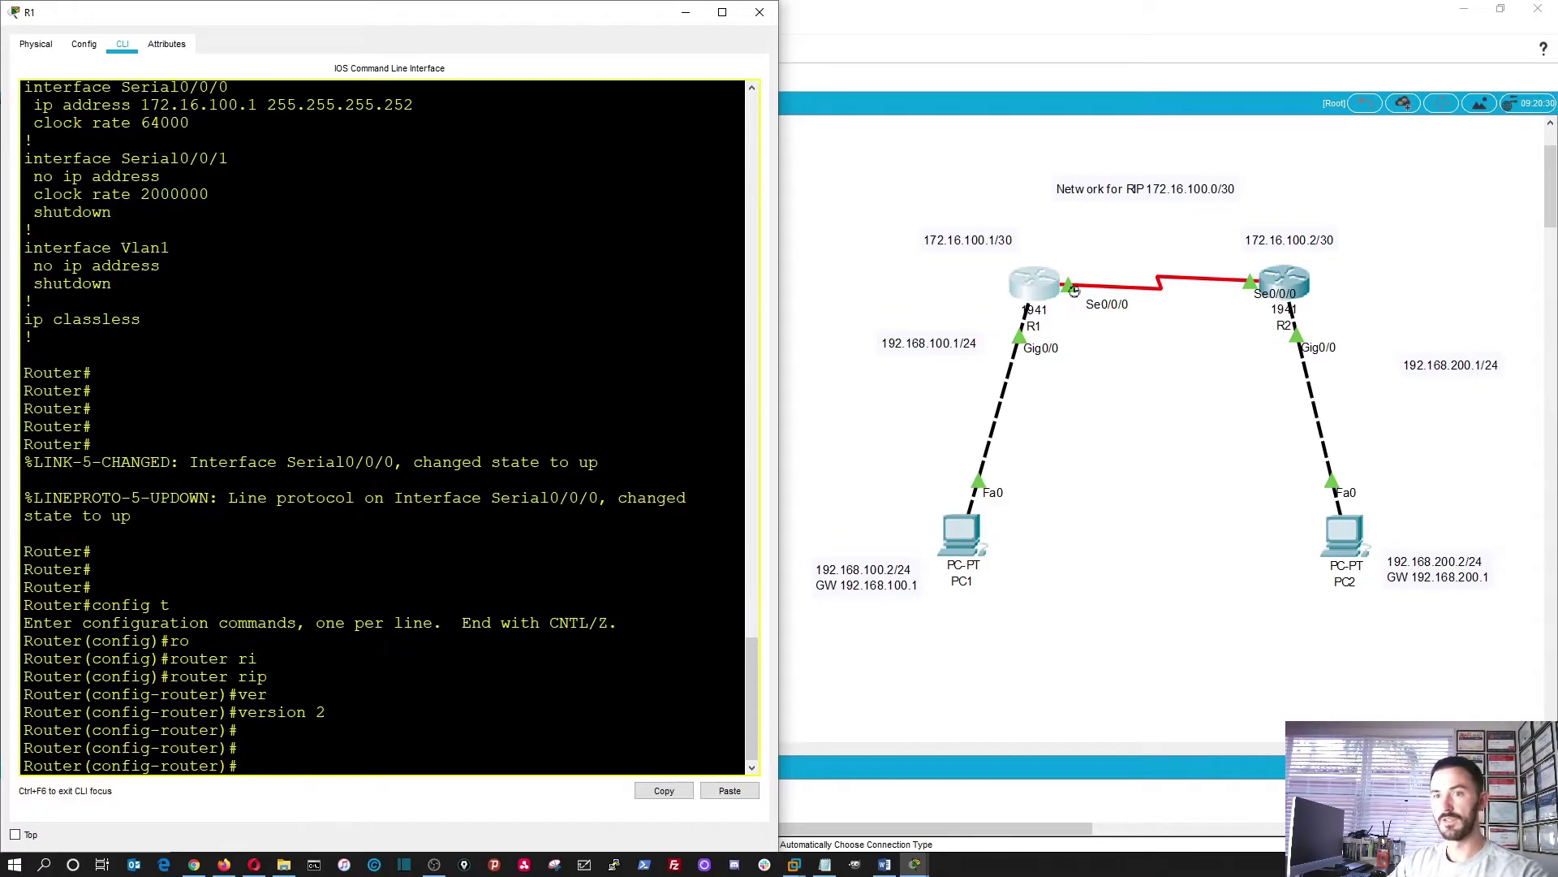
text(net)
key(Tab)
text(19)
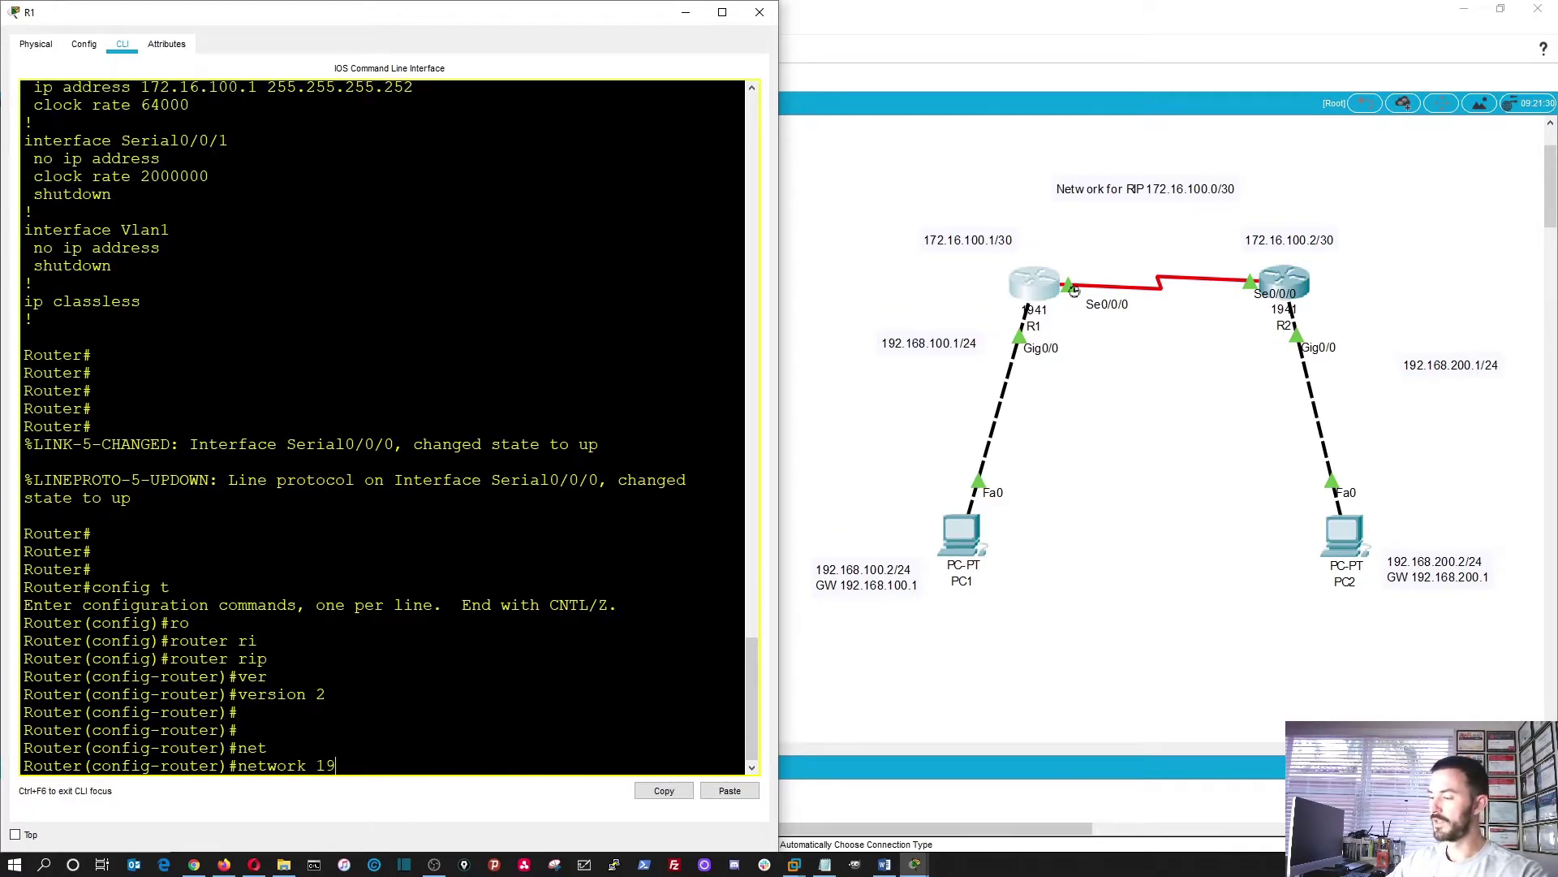
text(2.168.100.0)
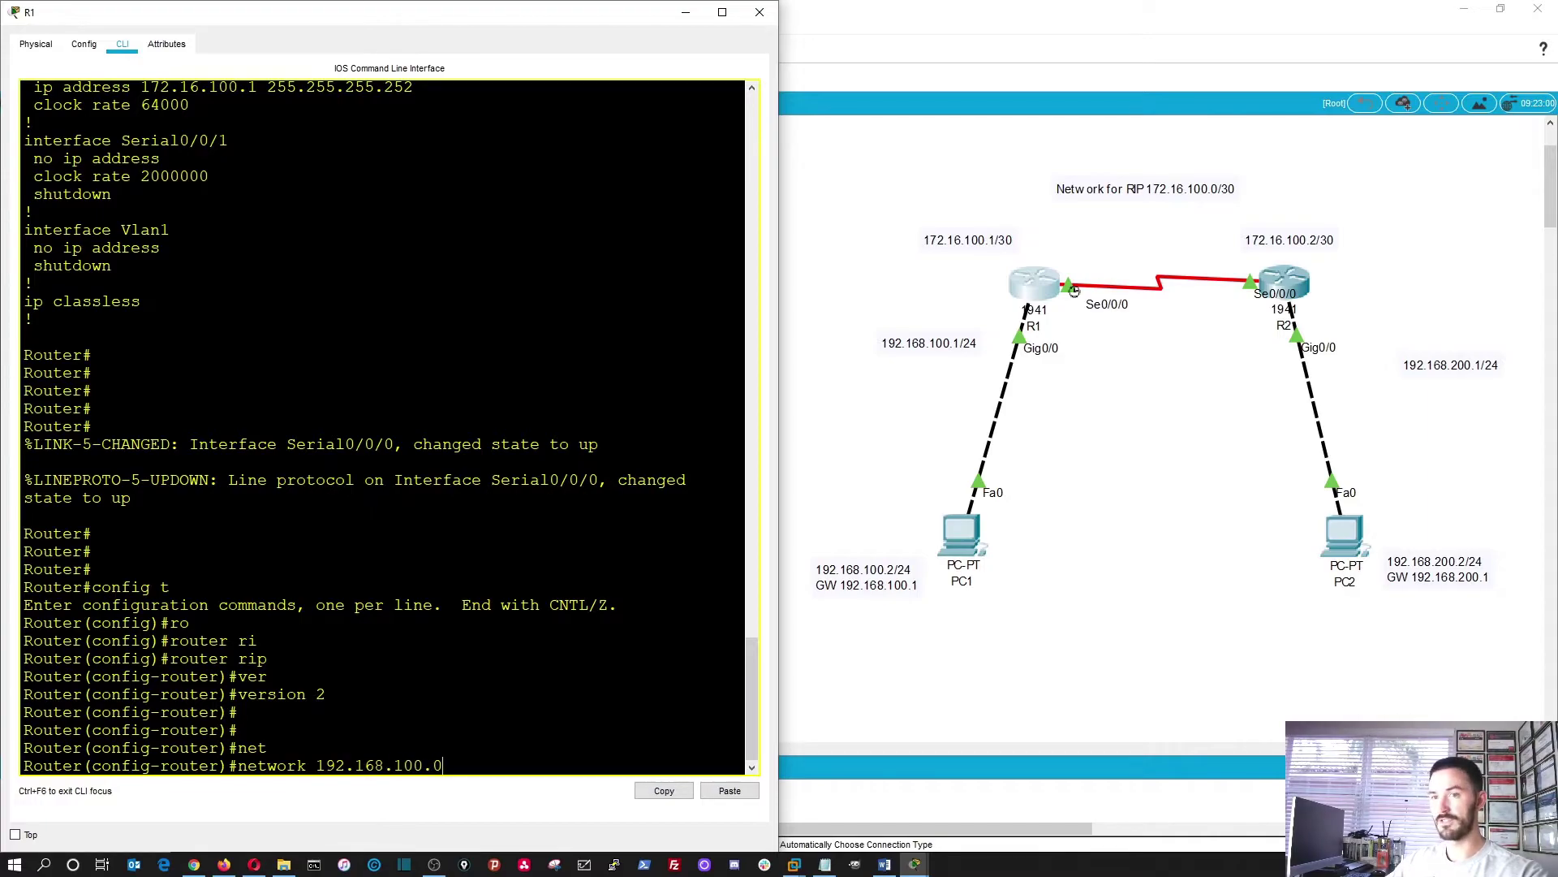
key(Return)
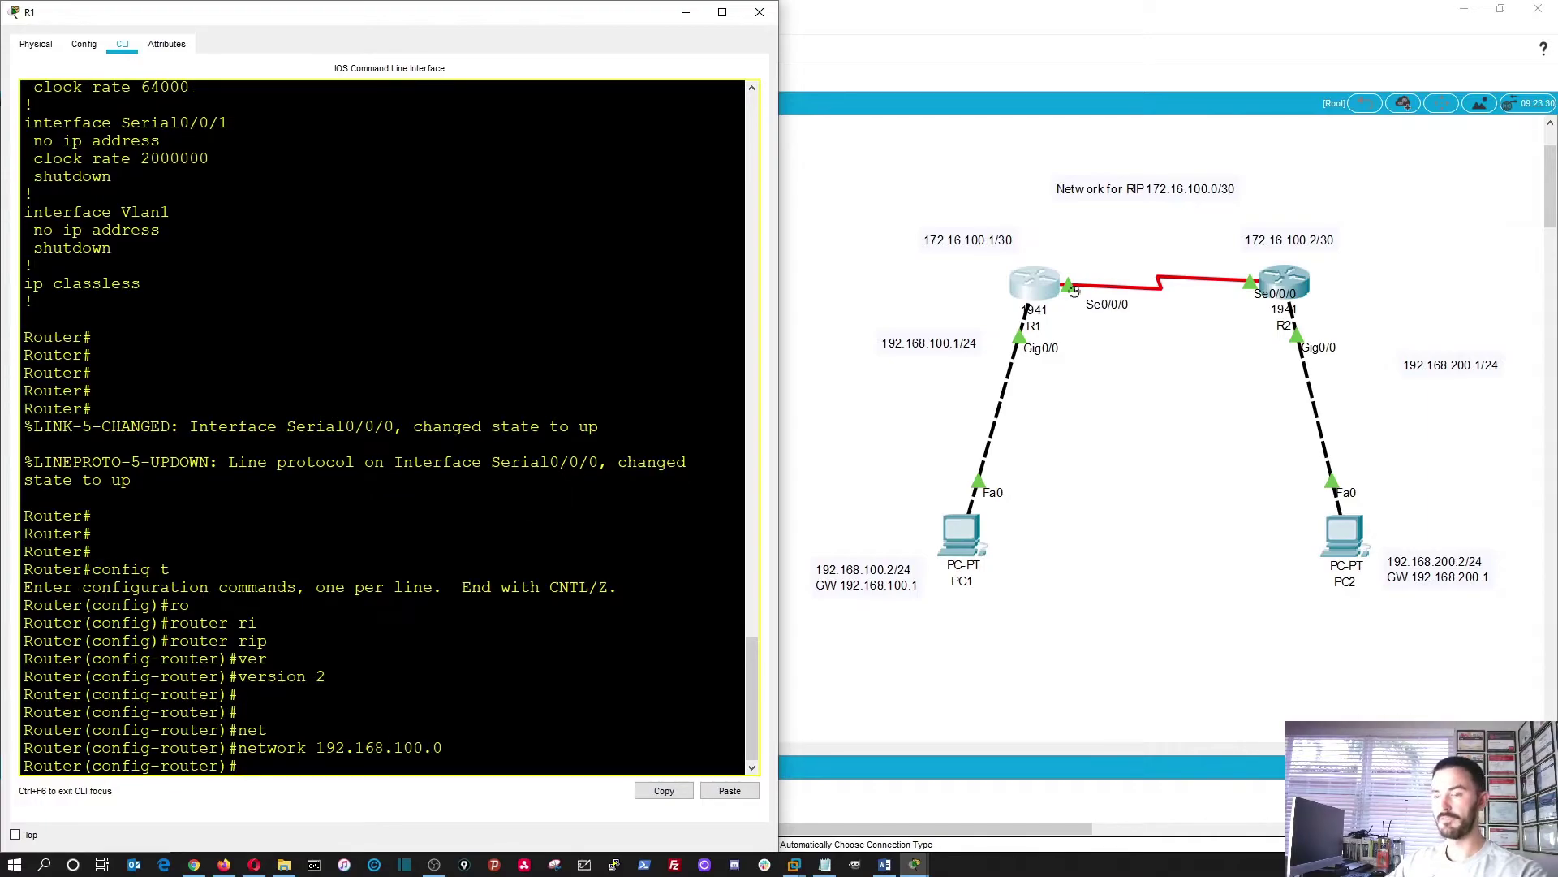
text(net)
key(Tab)
text(1)
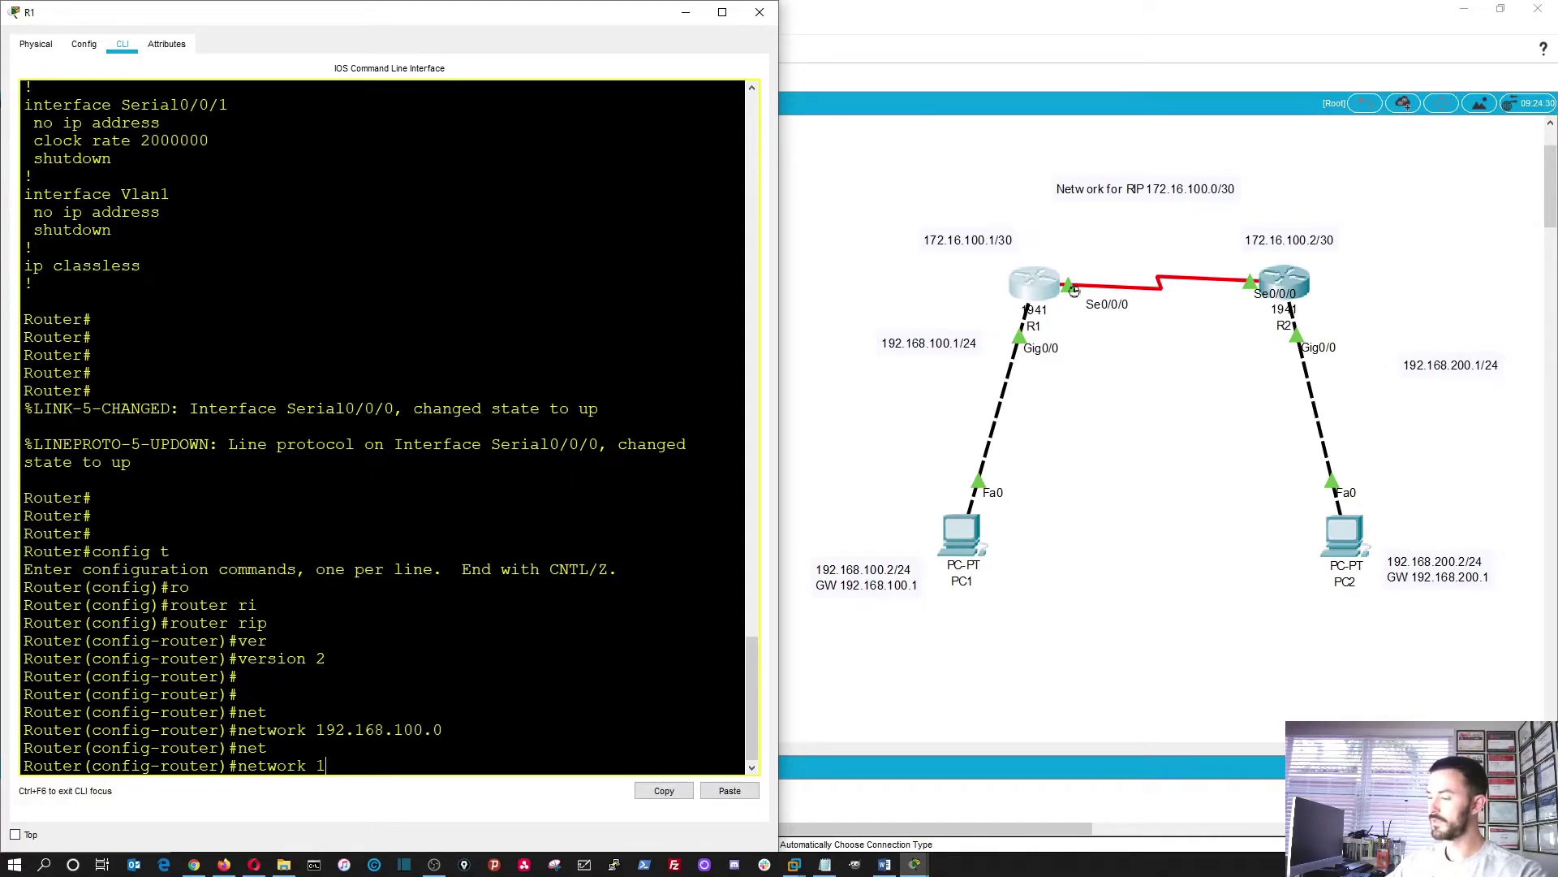
text(72.16)
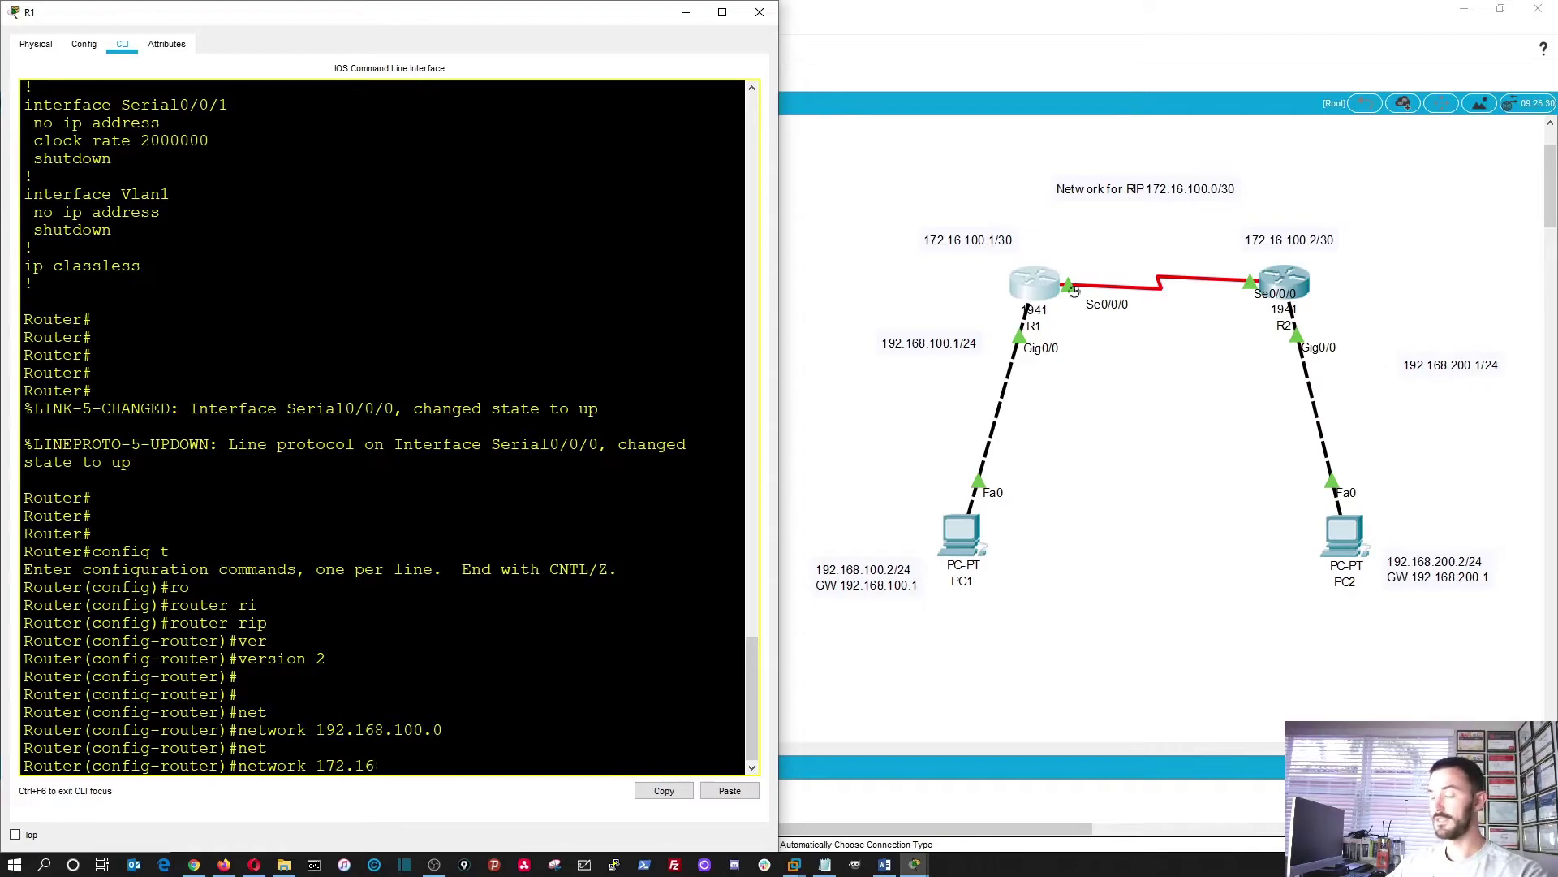
text(.100.0)
key(Return)
key(Return)
key(Return)
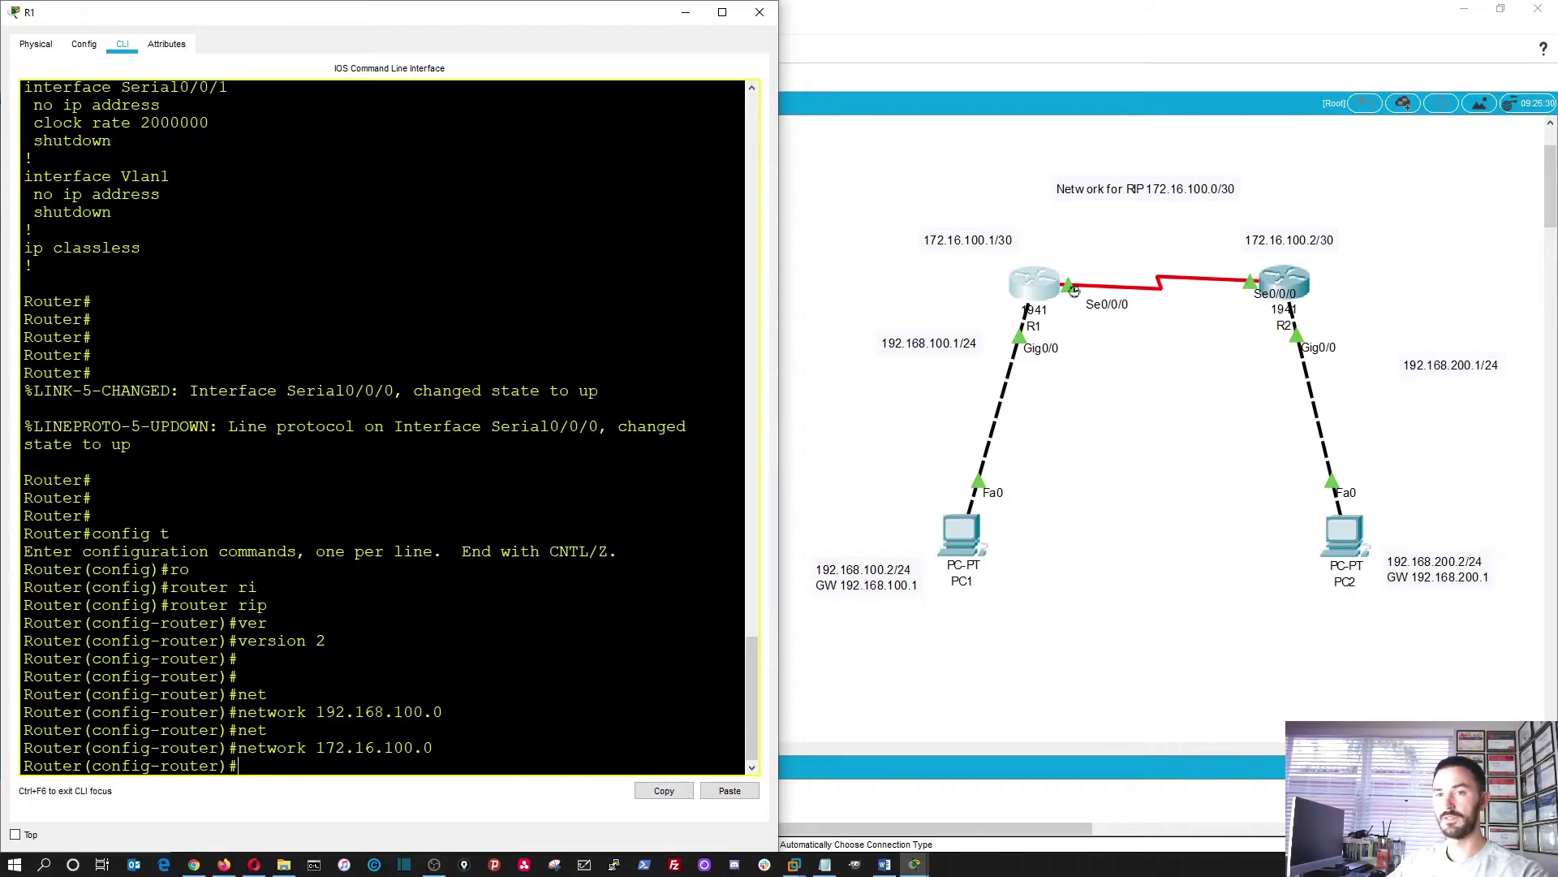
text(do wr)
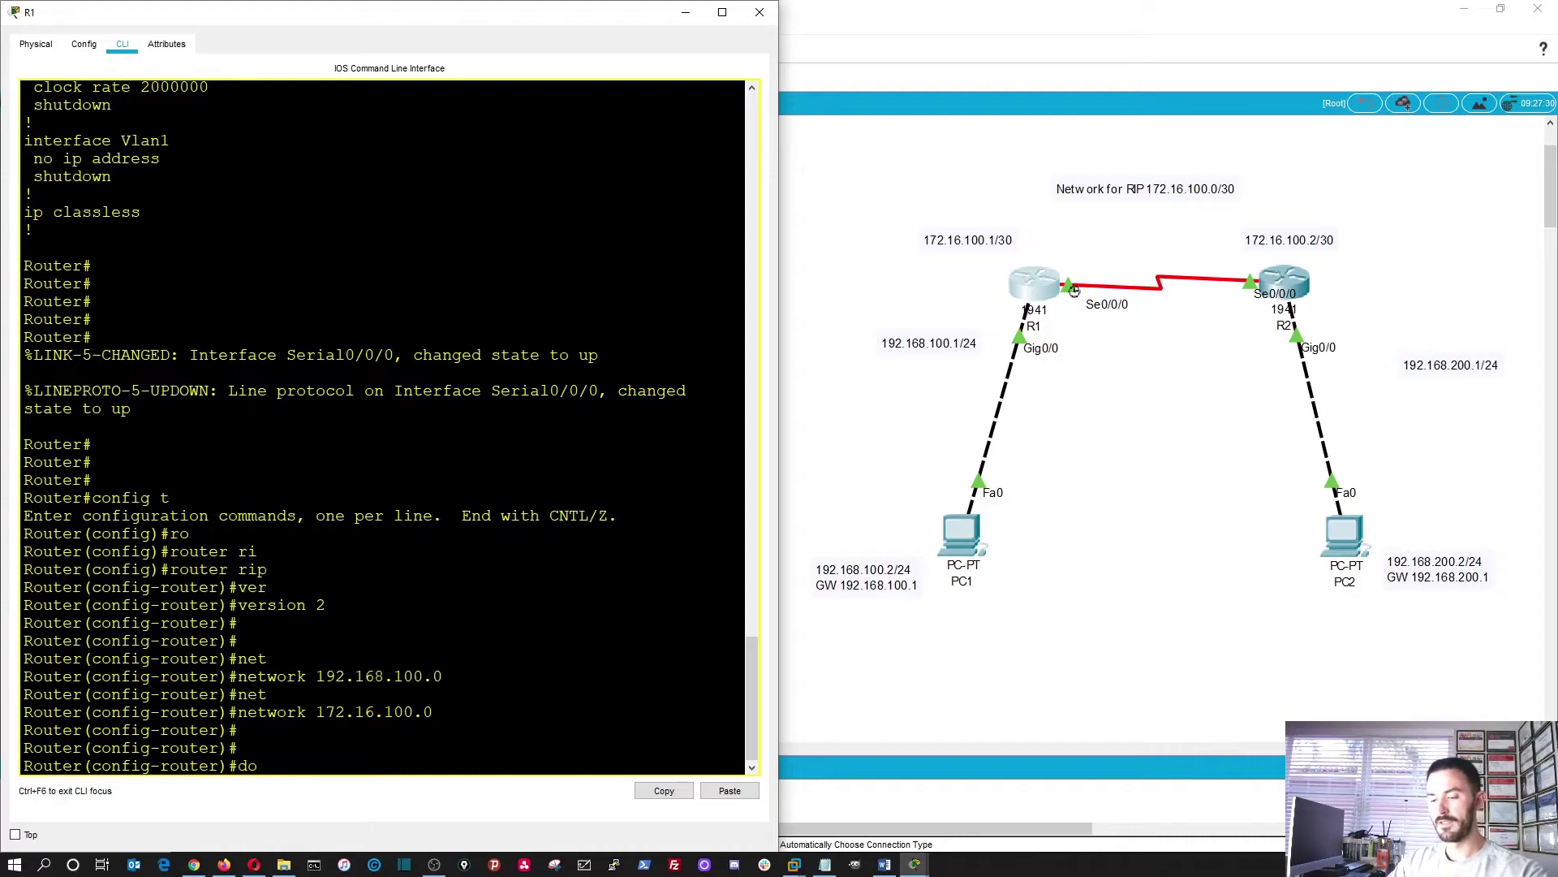
key(Return)
key(Return)
key(Return)
key(Return)
key(Return)
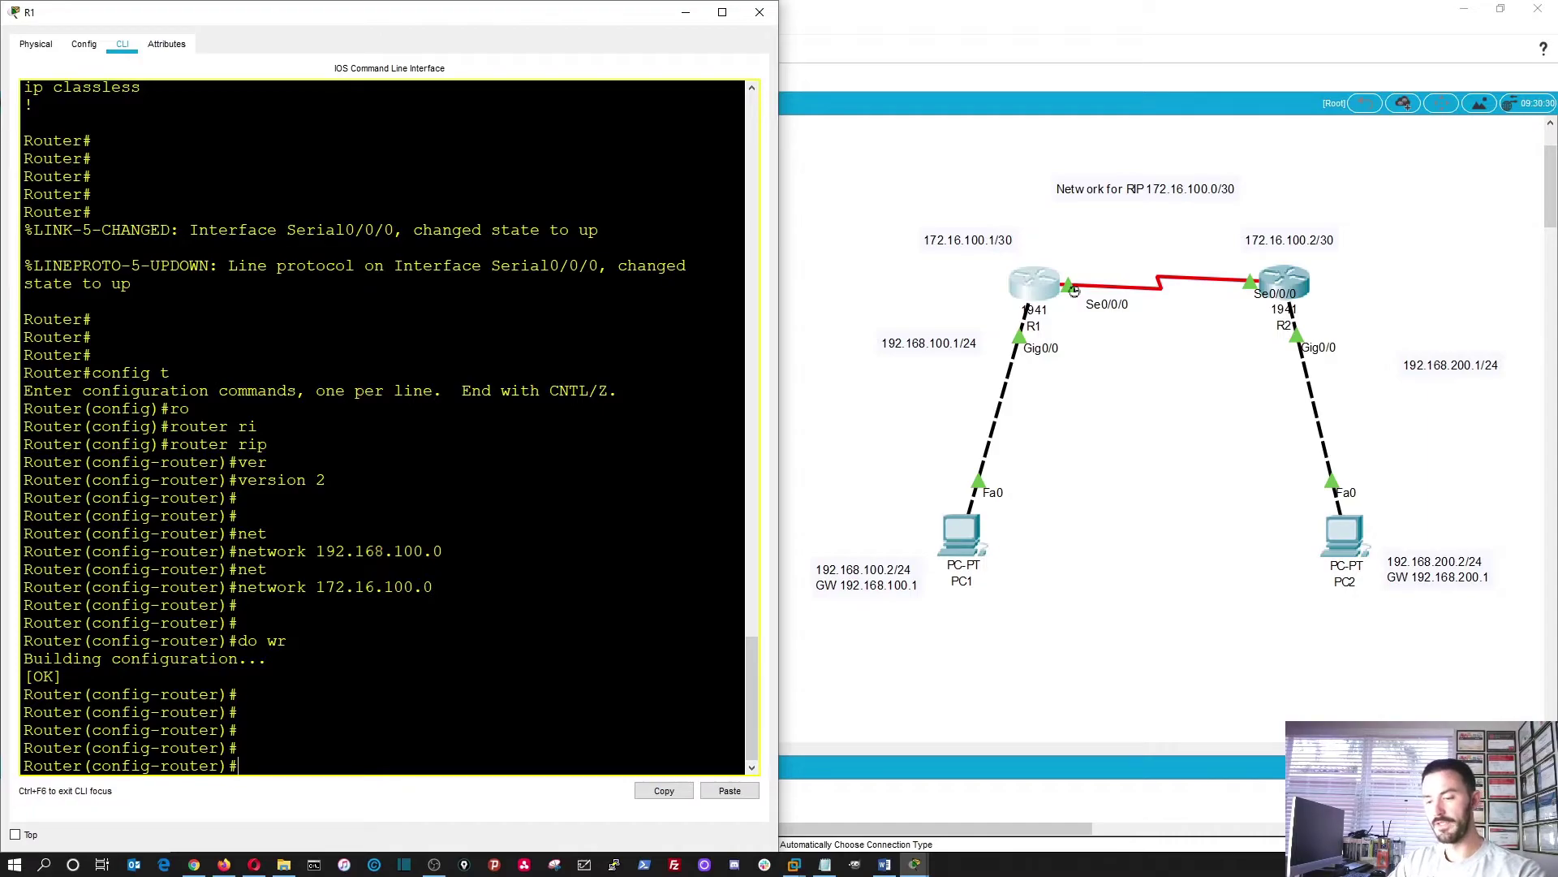
- Exit configuration mode and display R1's routing table and IP protocols
text(end)
key(Return)
key(Return)
key(Return)
text(show)
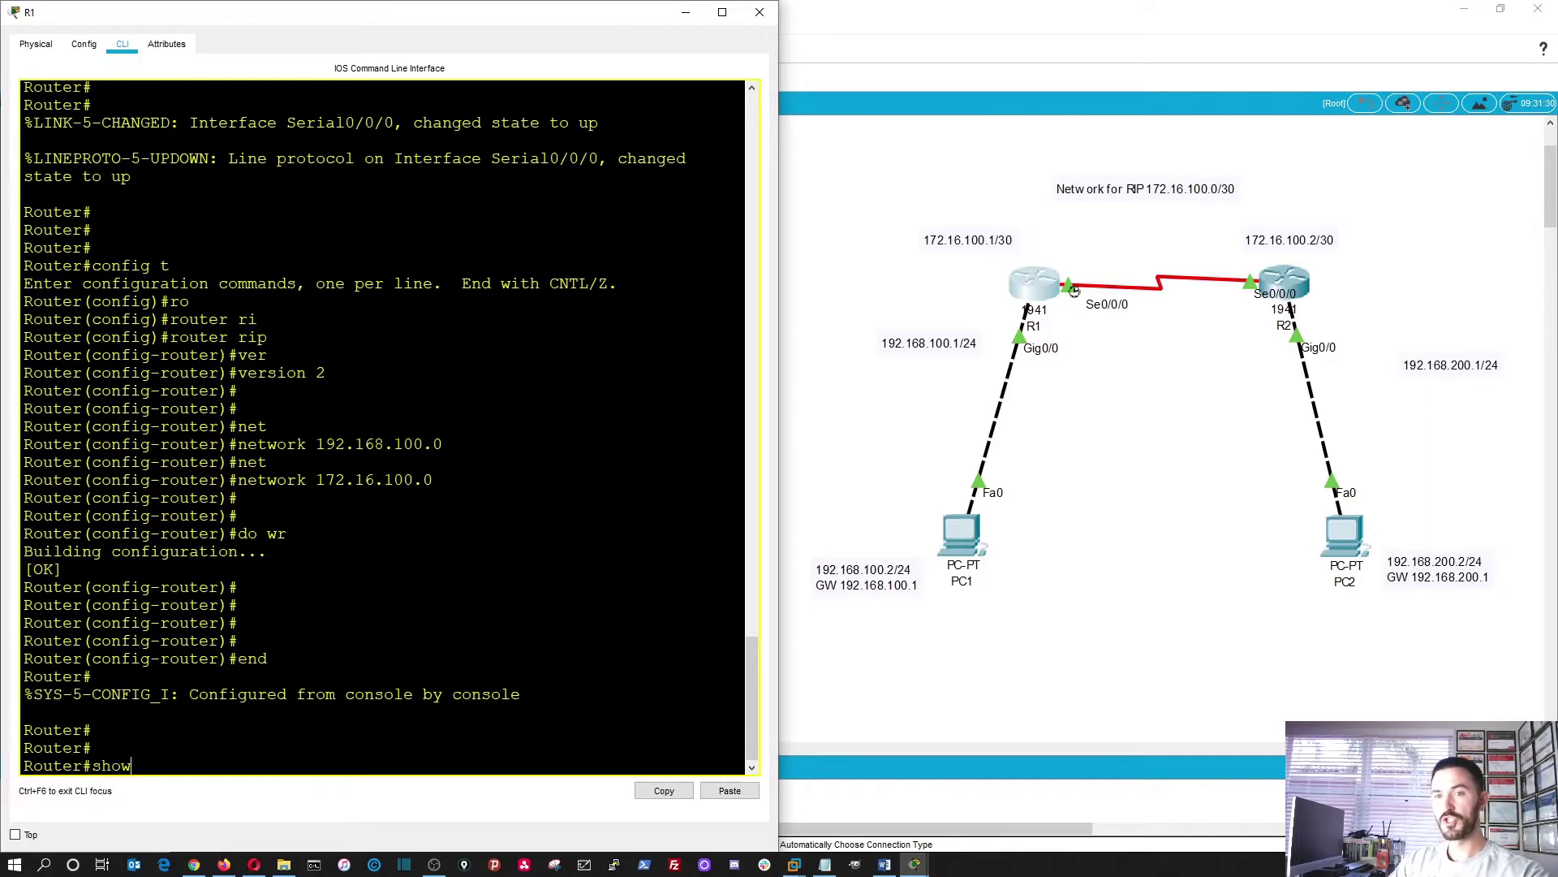
text( ip )
text(rou)
key(Tab)
key(Return)
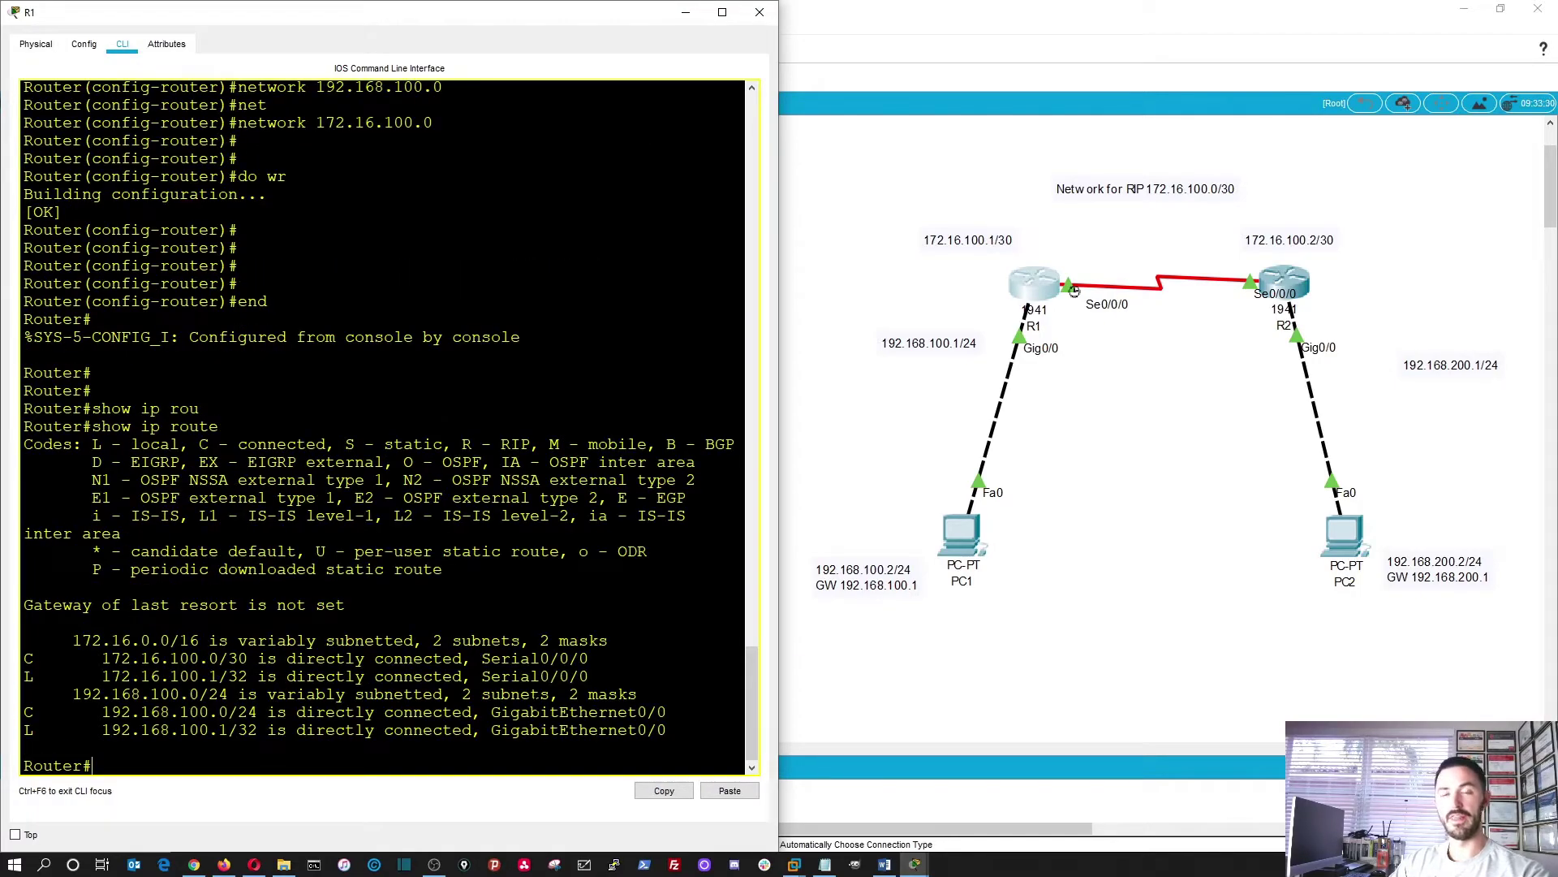
text(show ip pr)
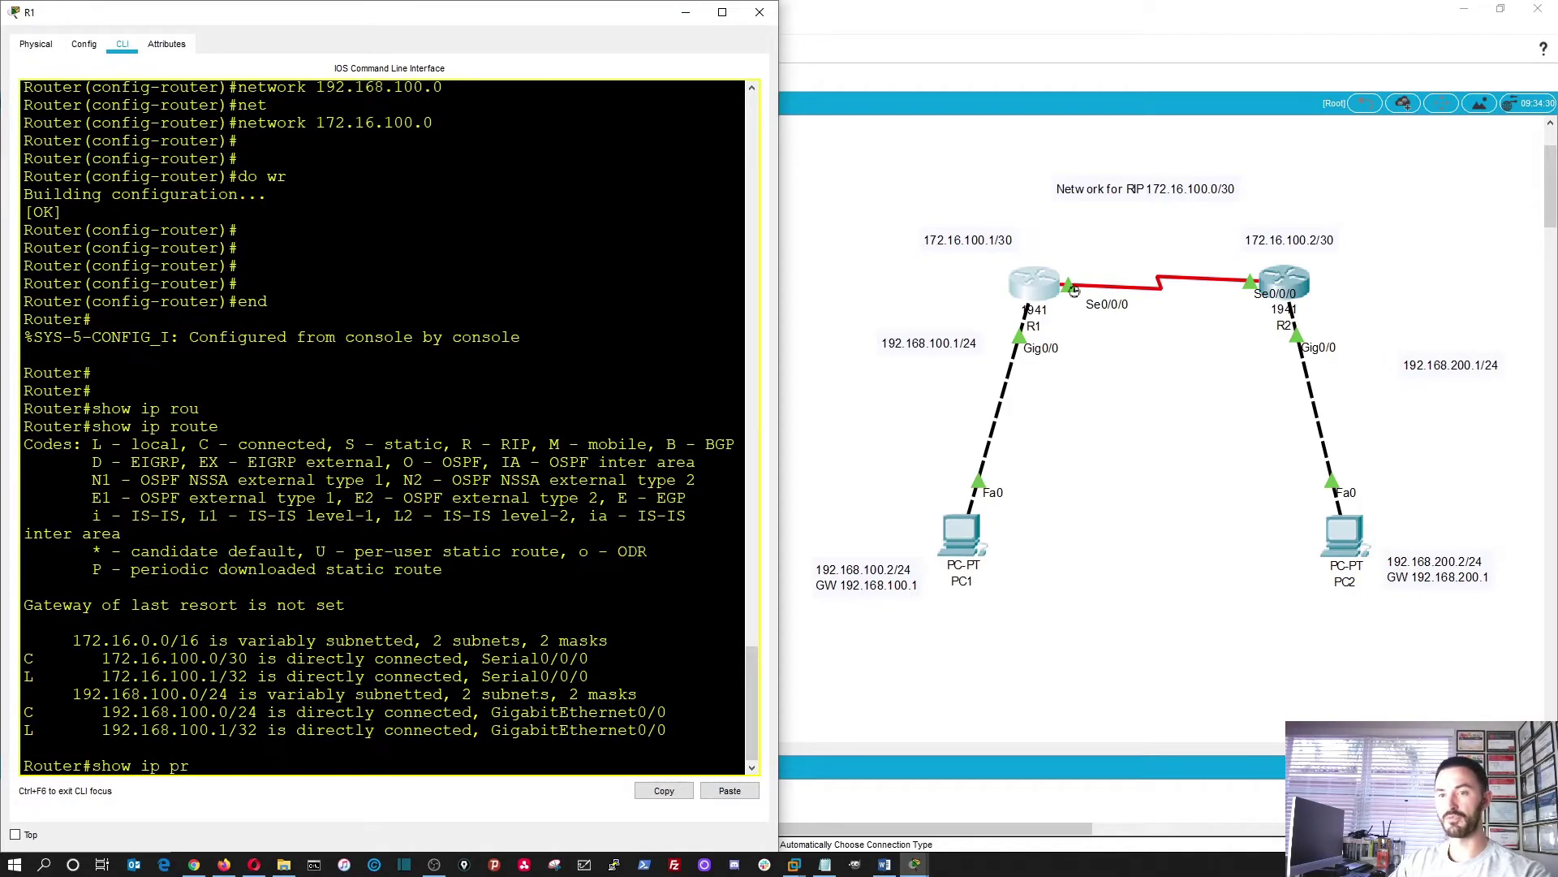
key(Tab)
key(Return)
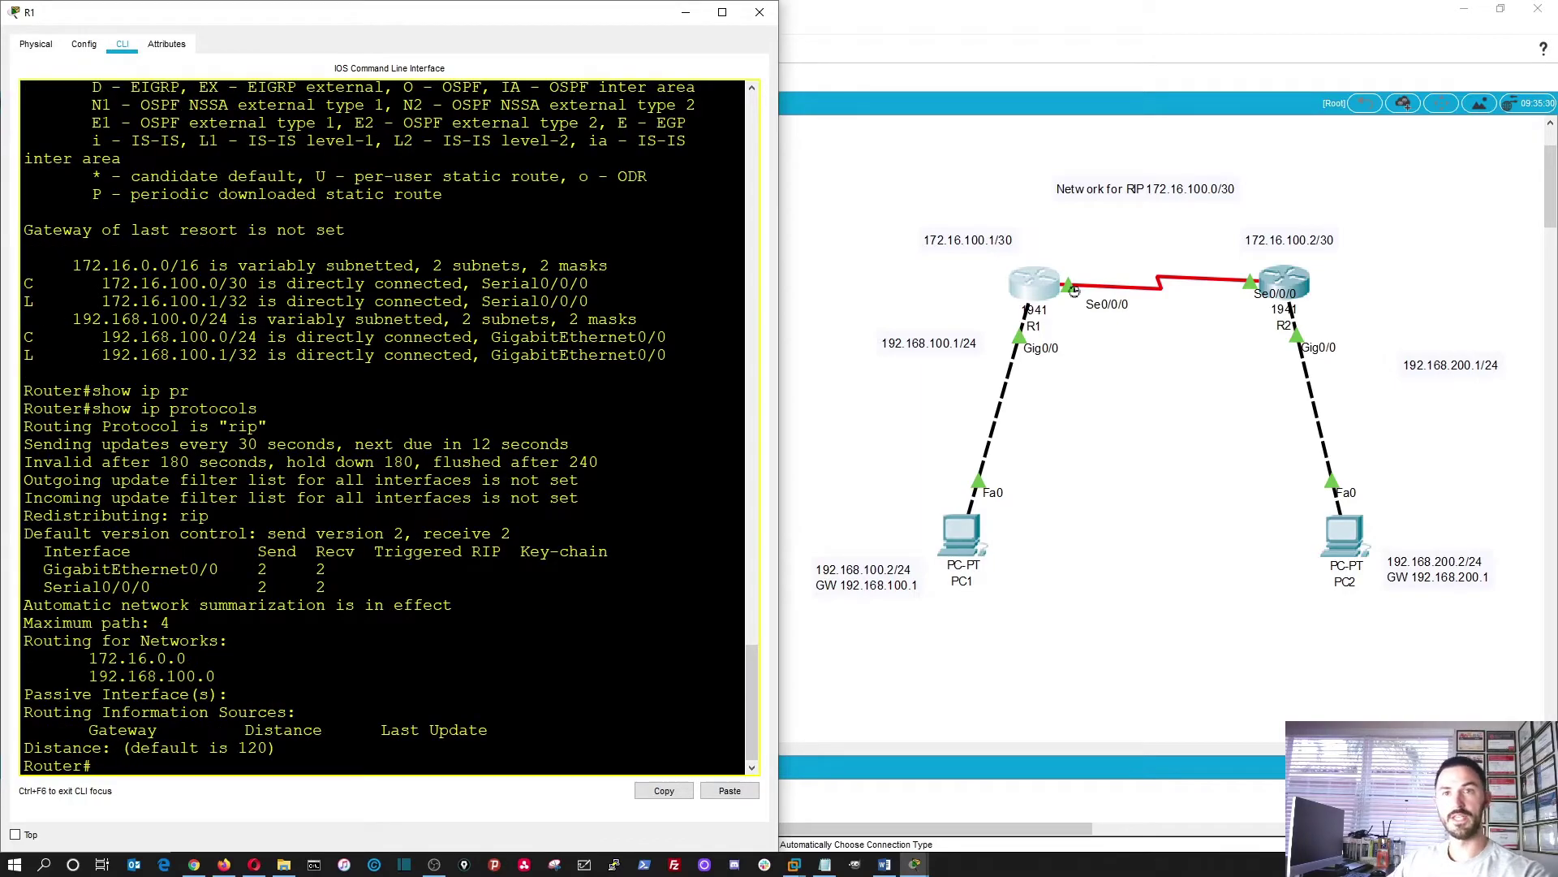
- Highlight the RIP routing protocol line, then close R1's window
drag(23, 426, 267, 427)
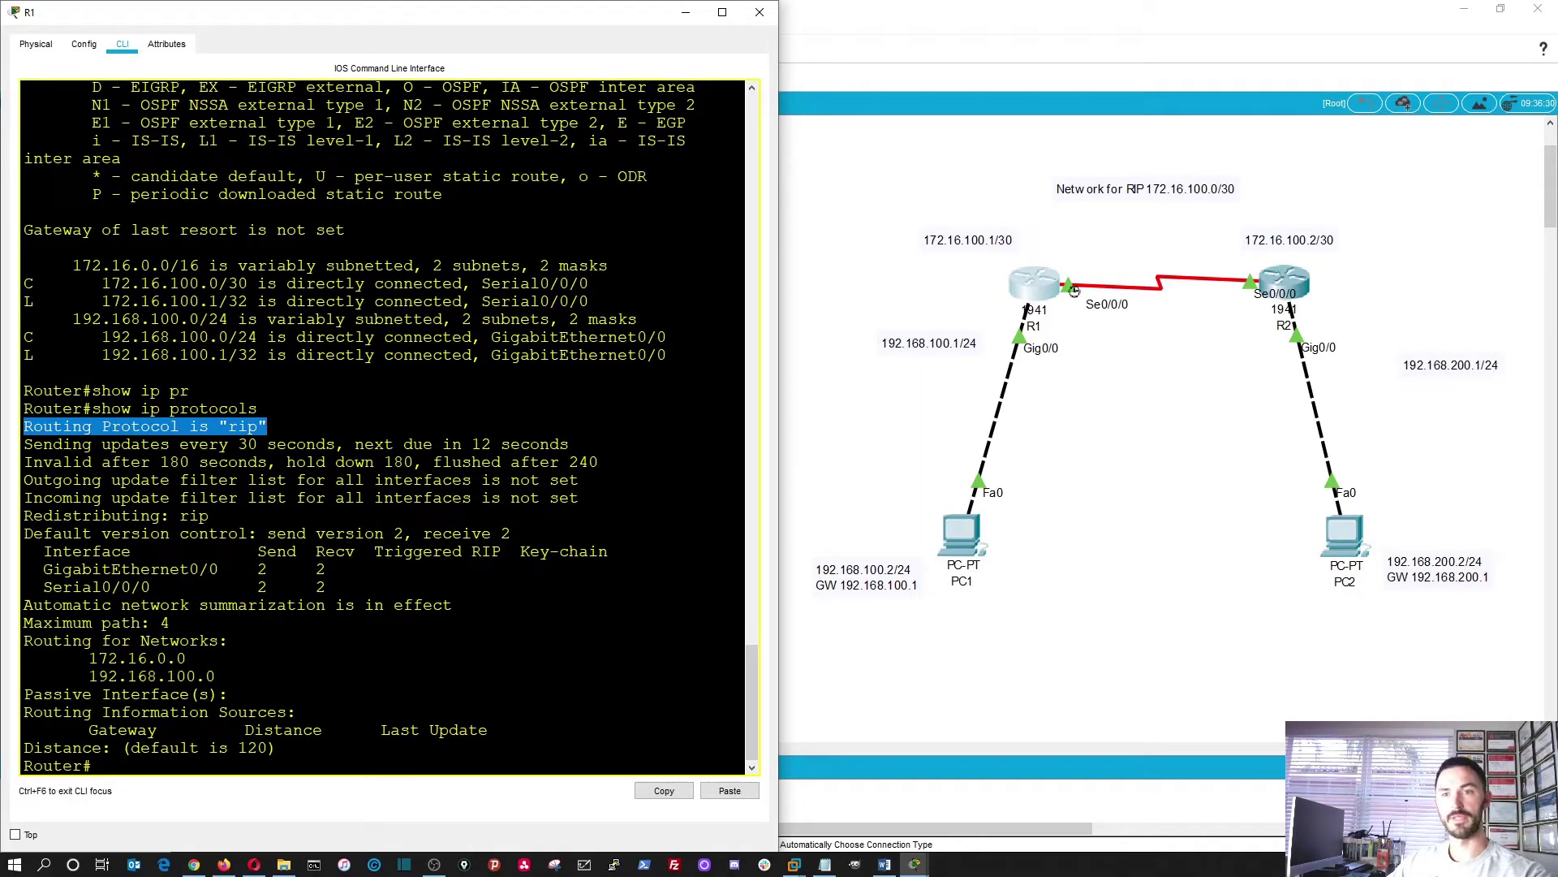
click(267, 426)
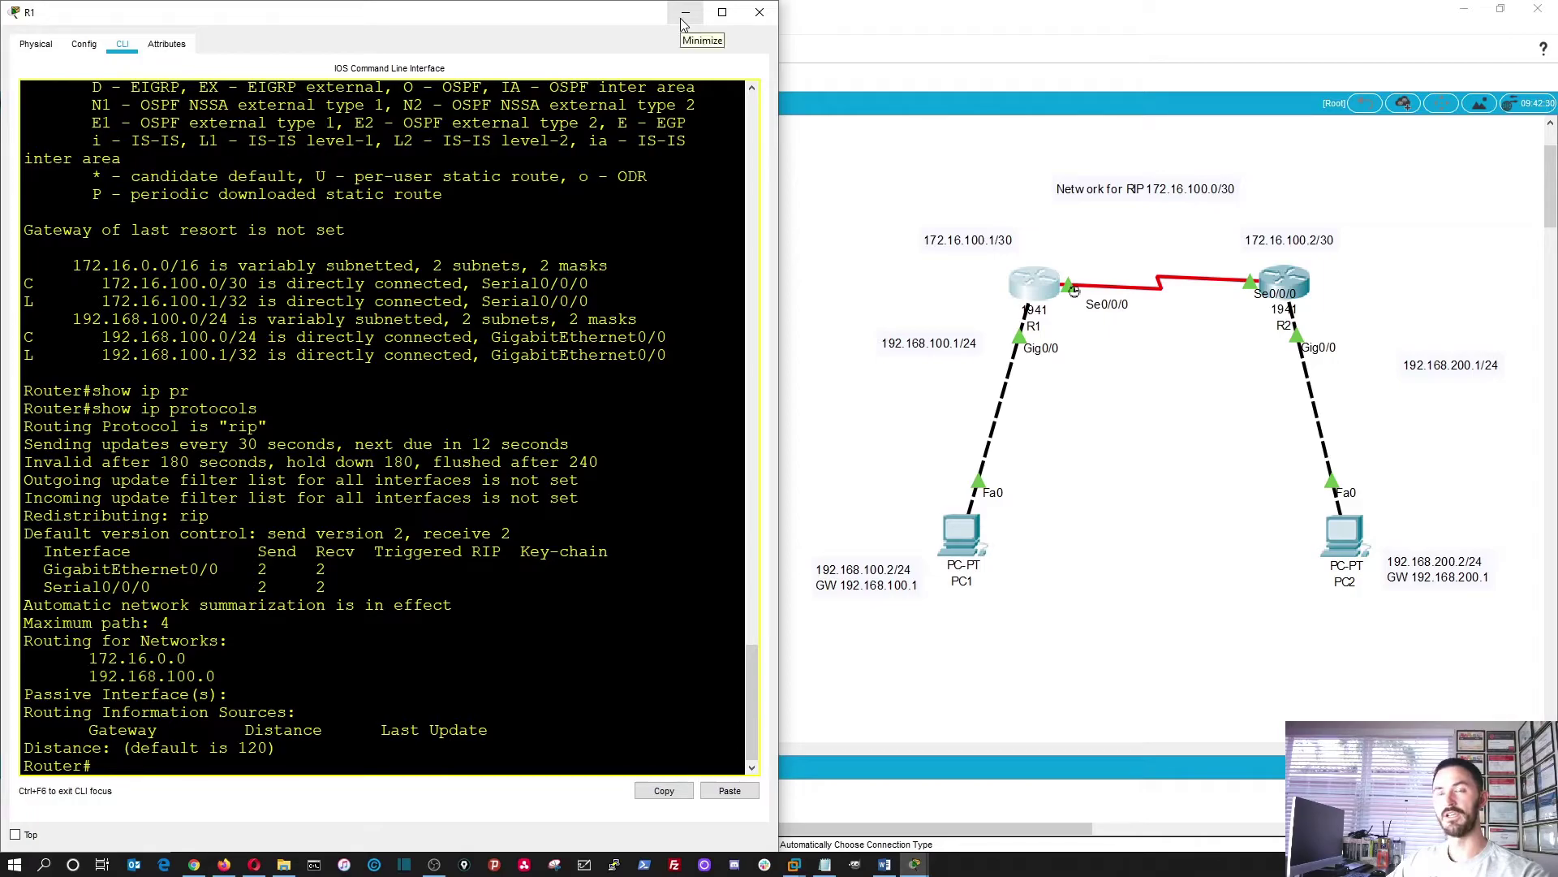
click(761, 12)
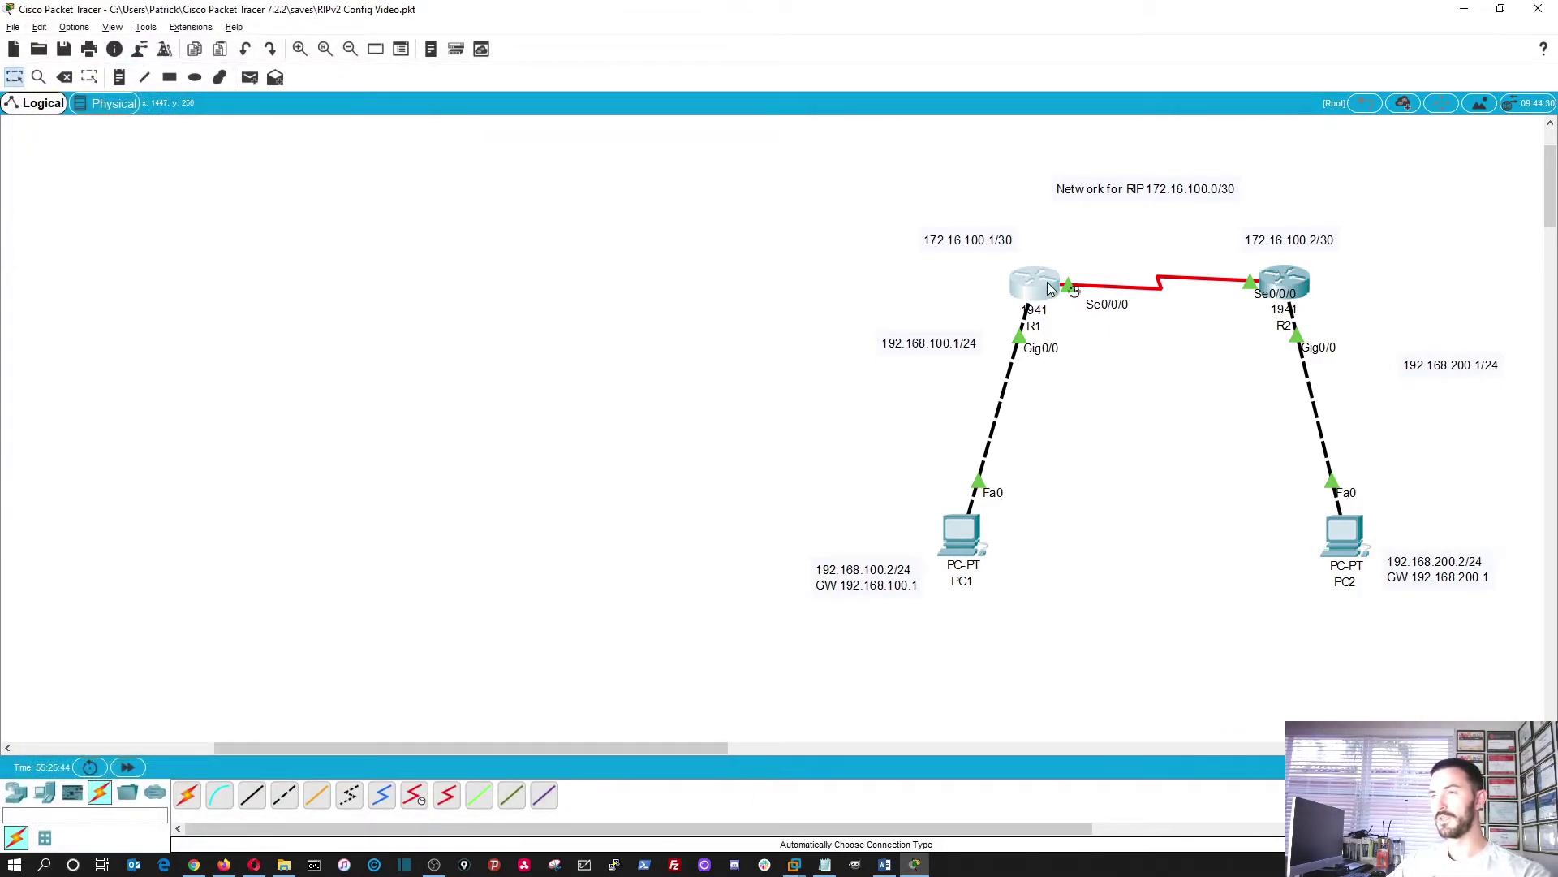
- Open R2's window docked on the left half beside the topology
mouse_move(1053, 291)
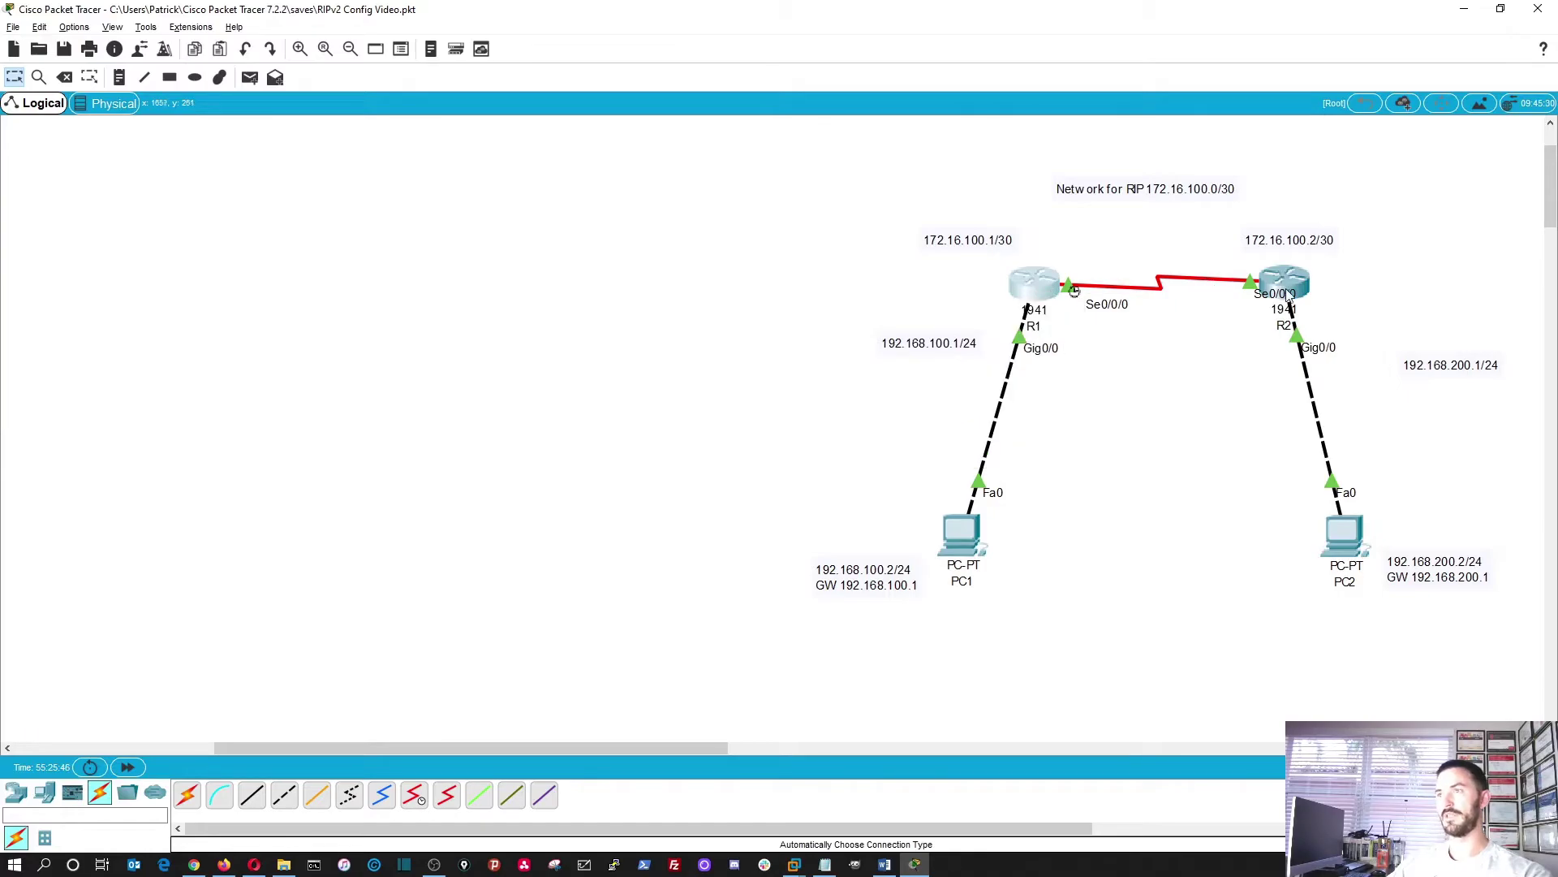
click(1282, 282)
drag(797, 193, 2, 243)
click(1071, 280)
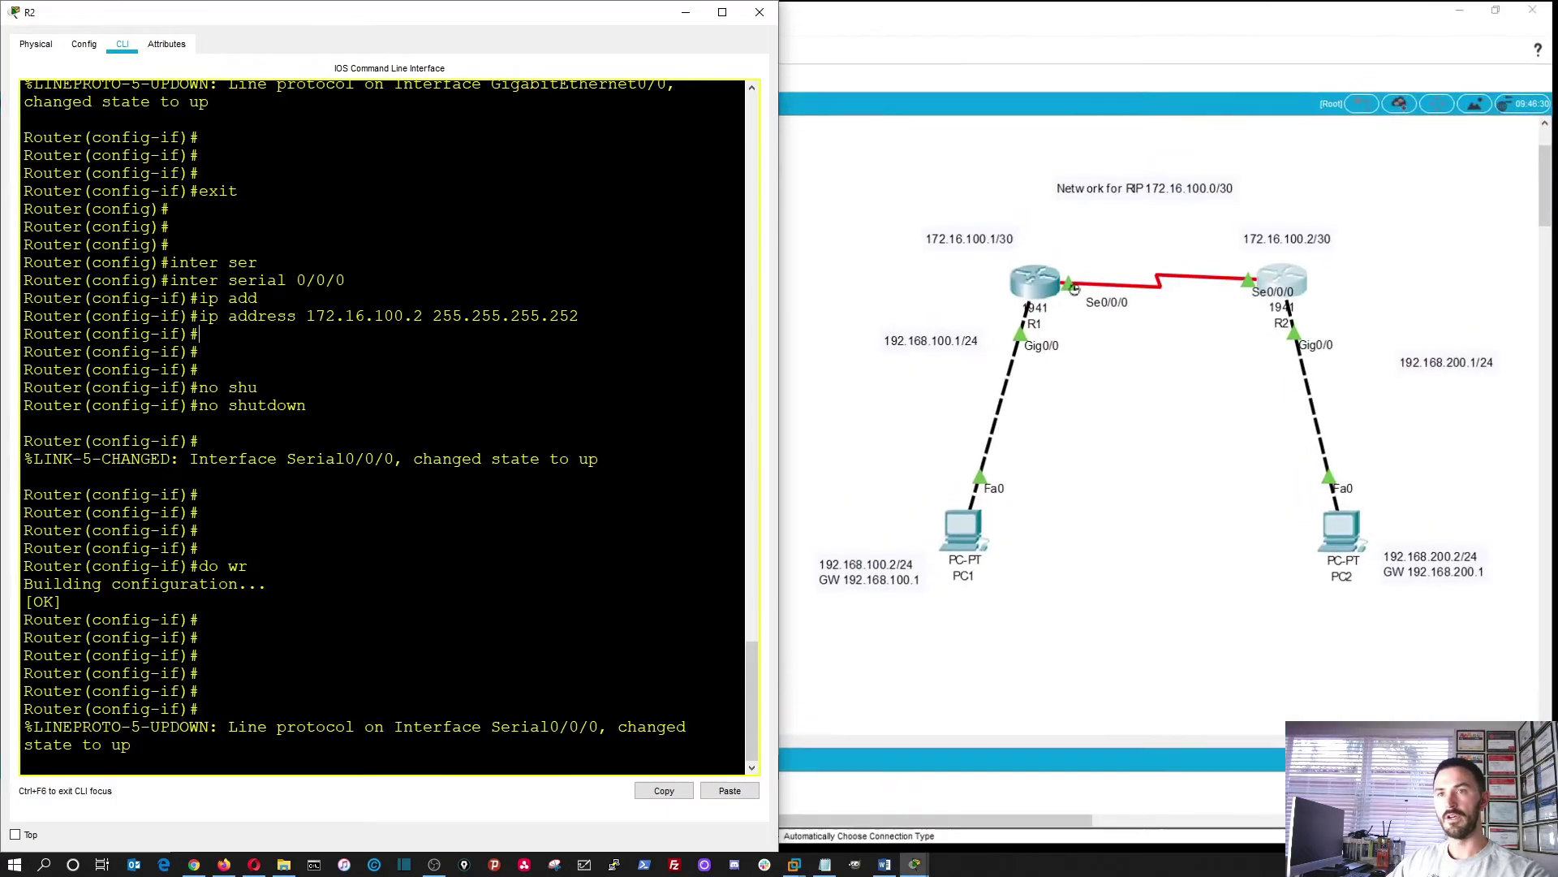
- Exit interface configuration and list R2's interface brief, widening the window to fit
key(Return)
key(Return)
key(Return)
key(Return)
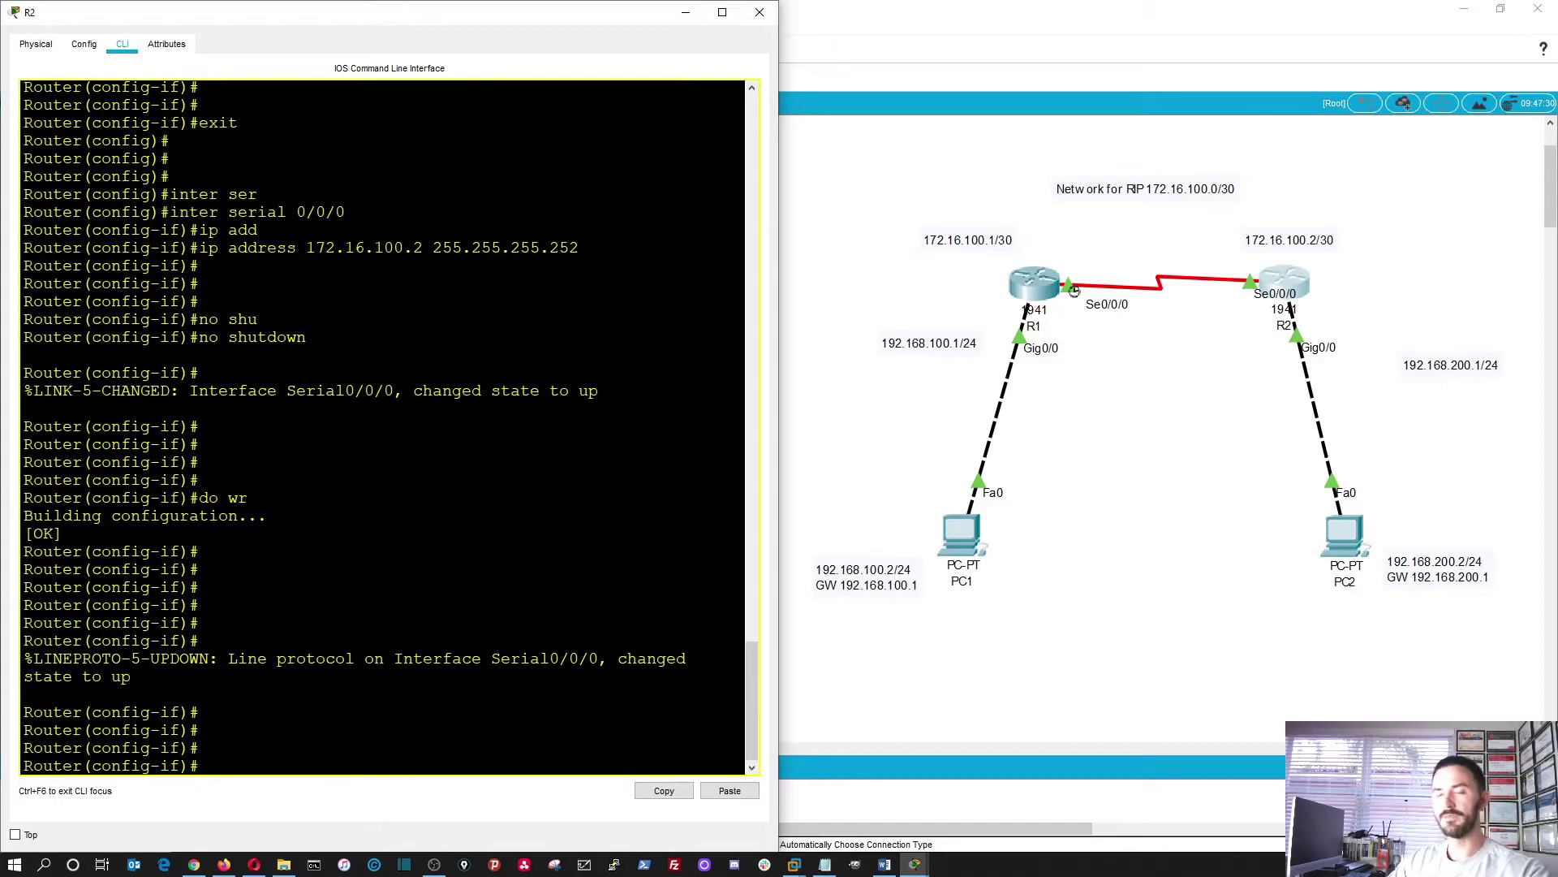
text(end)
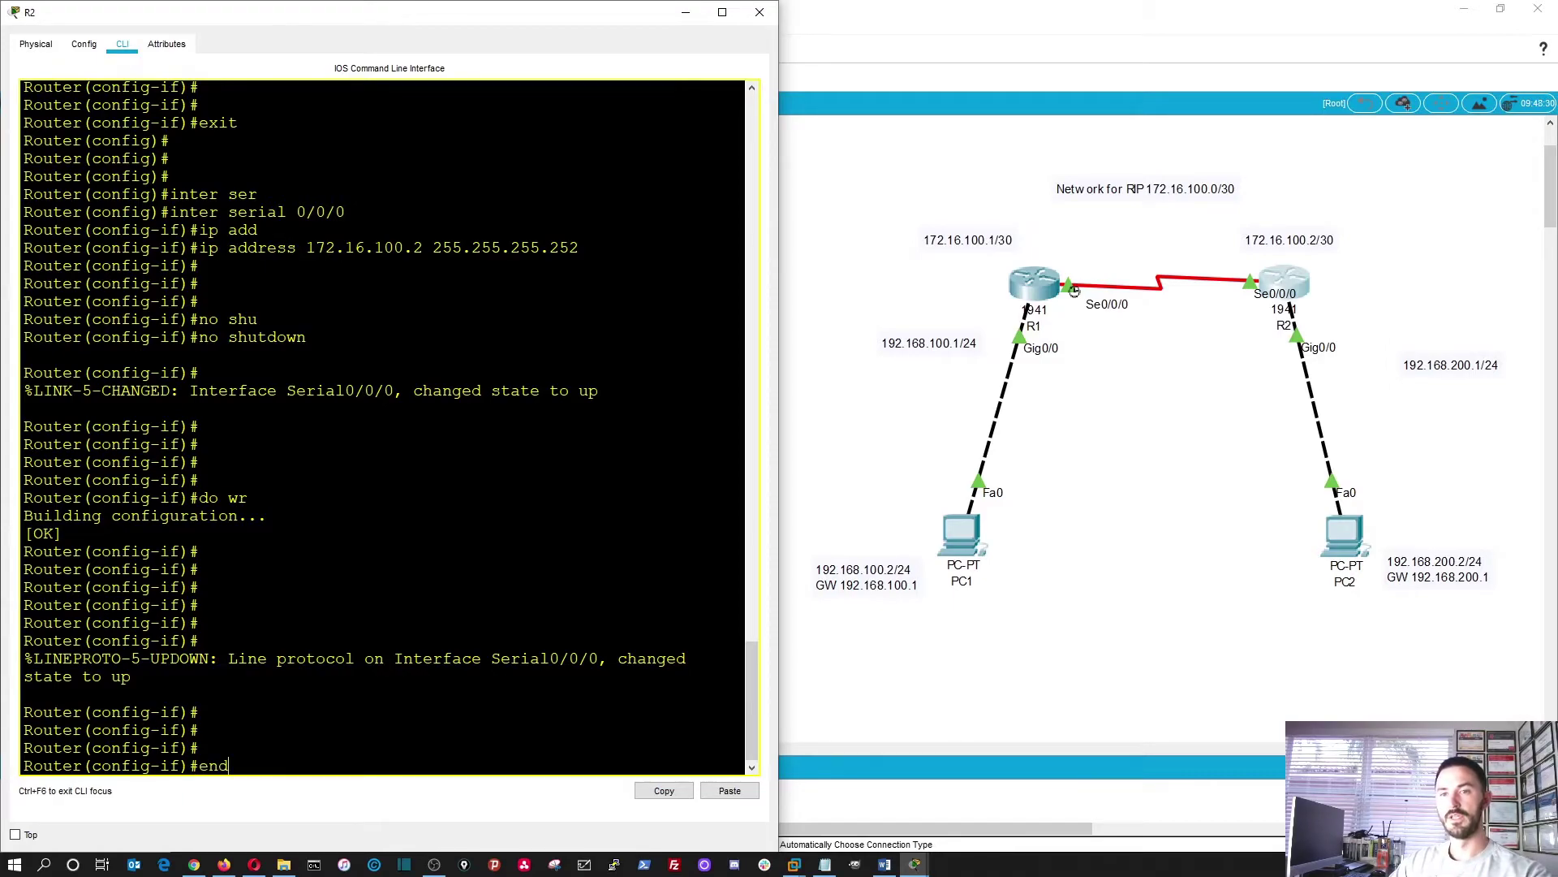
key(BackSpace)
key(BackSpace)
key(BackSpace)
text(exit)
key(Return)
key(Return)
key(Return)
key(Return)
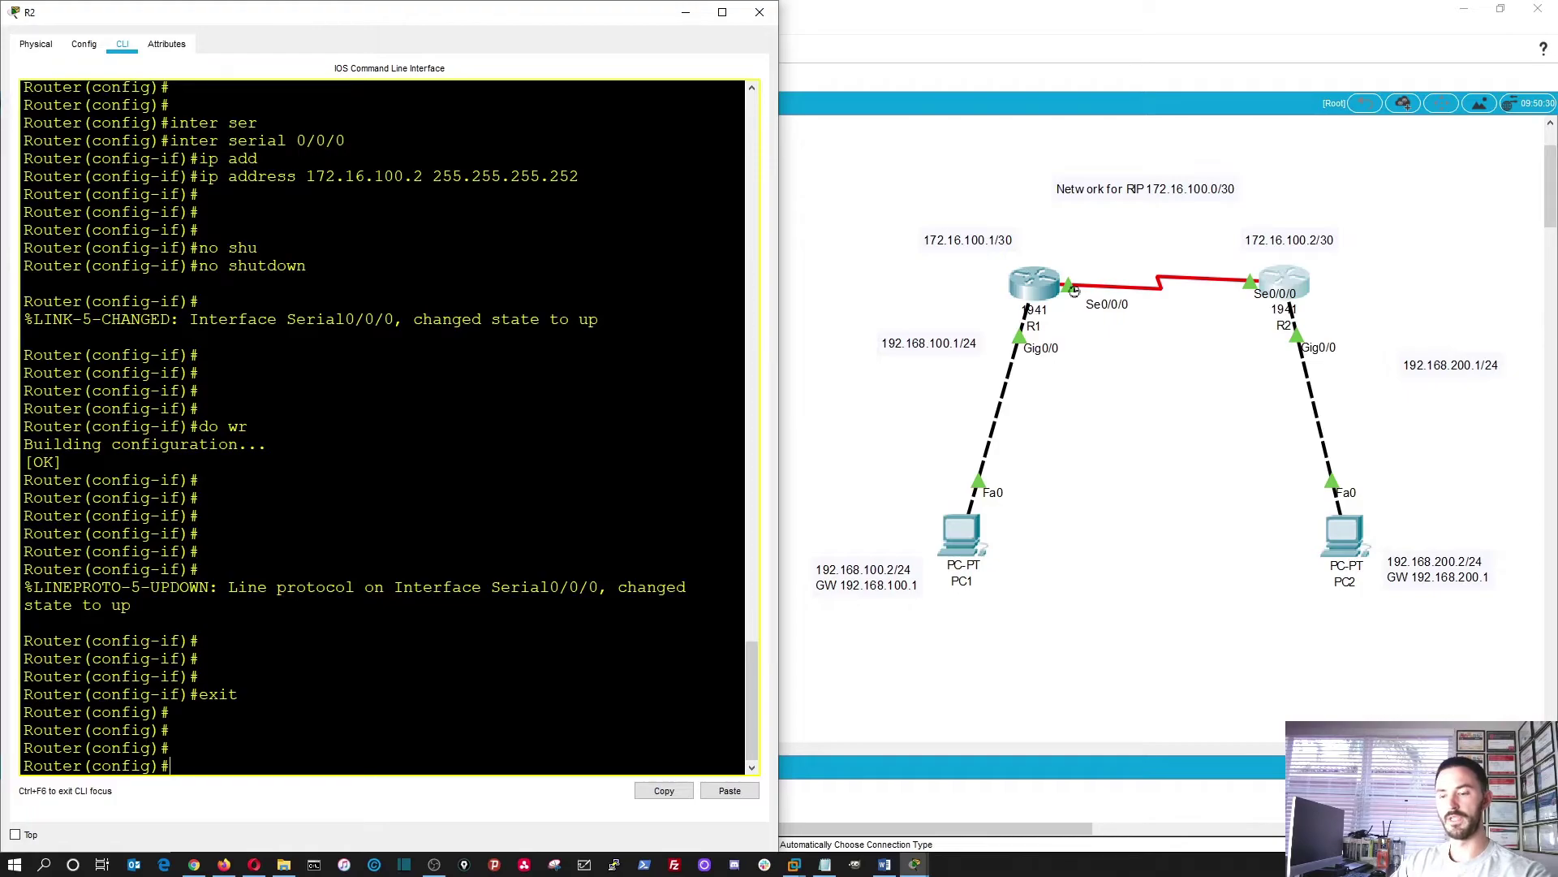
text(do show)
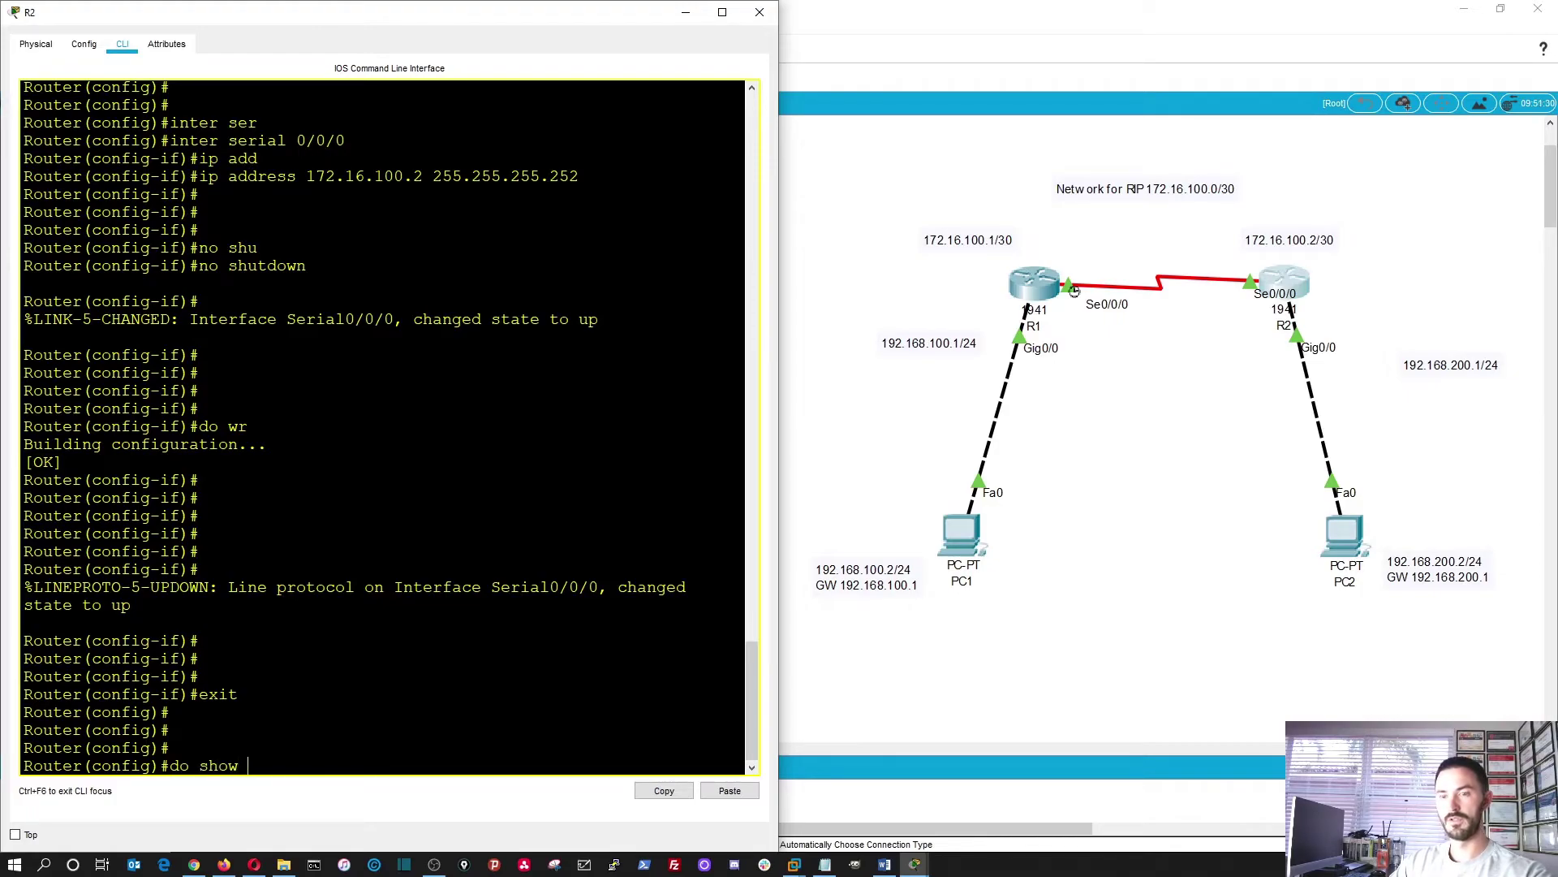
key(BackSpace)
key(BackSpace)
text(w ip inter br)
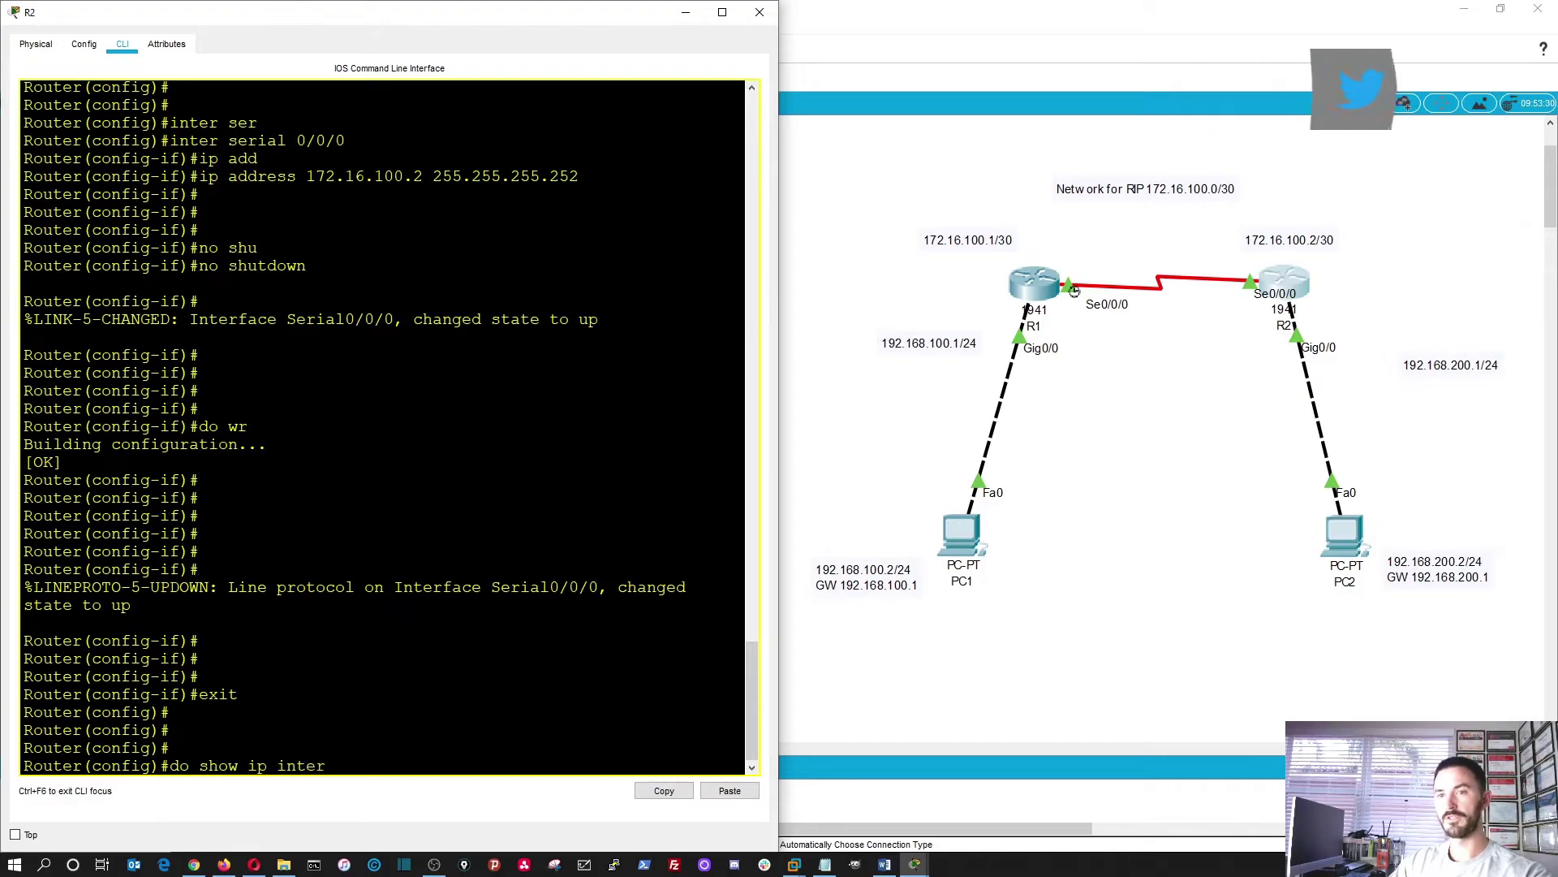
key(Return)
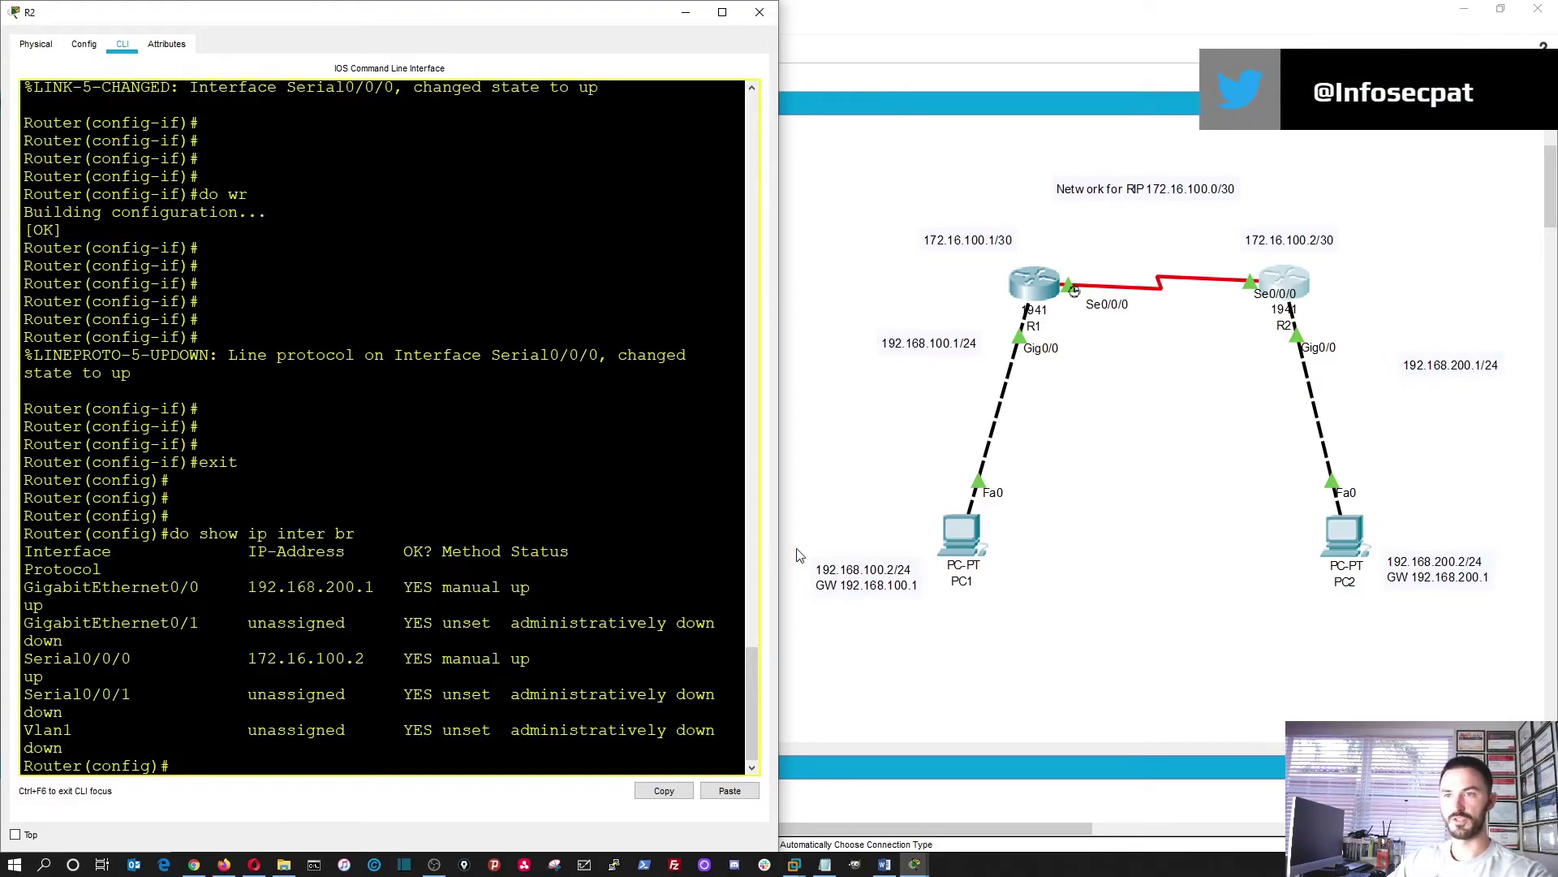
drag(778, 550, 1006, 540)
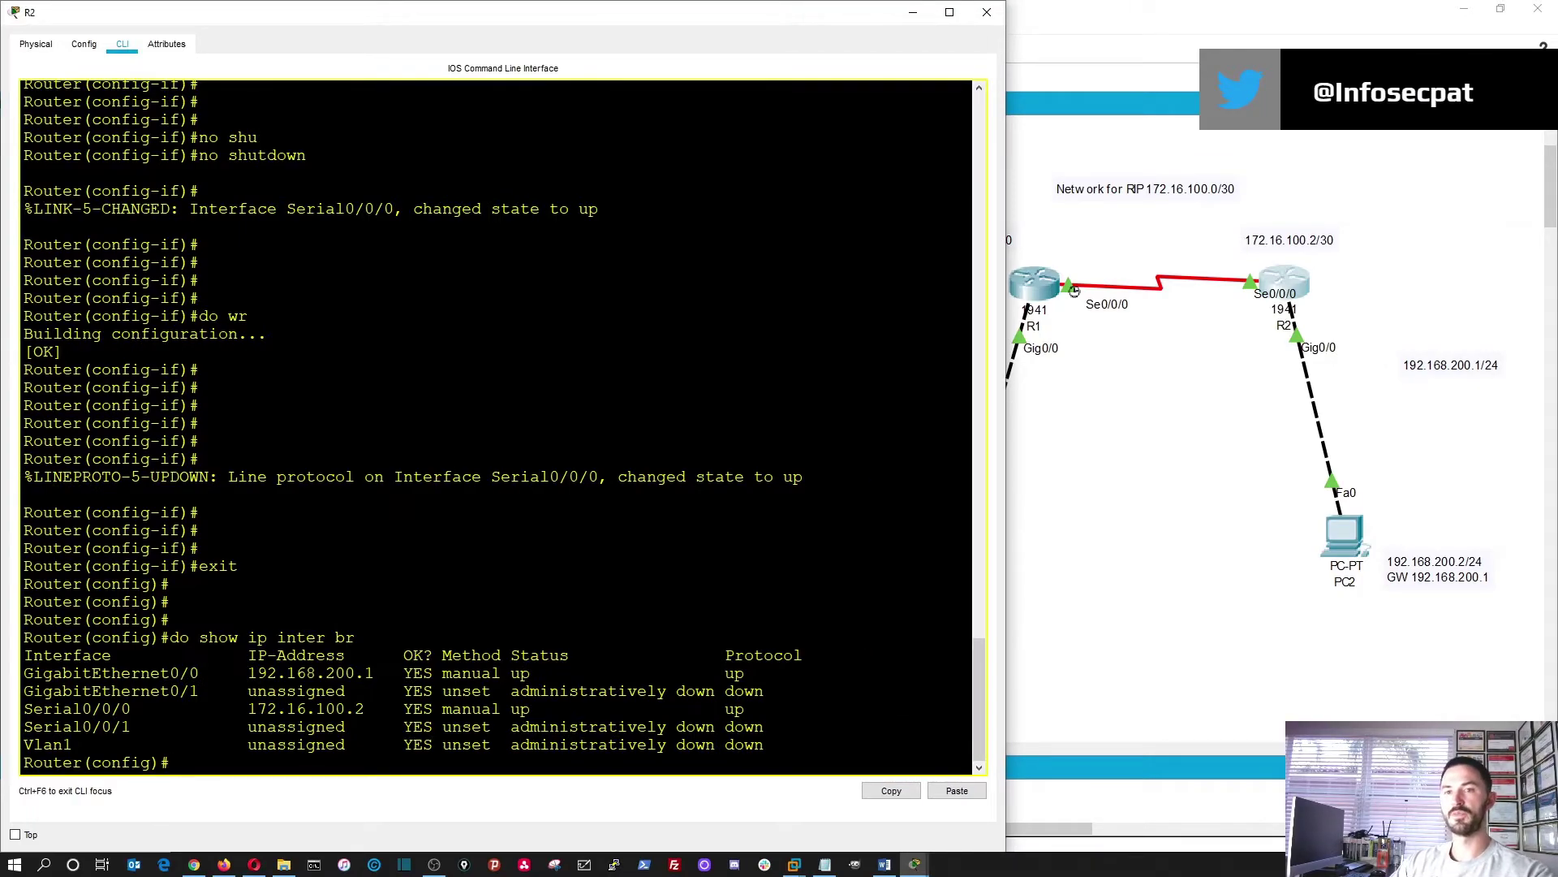
- Enter router rip on R2 and set RIP to version 2
text(rou)
key(Tab)
text(ter rip)
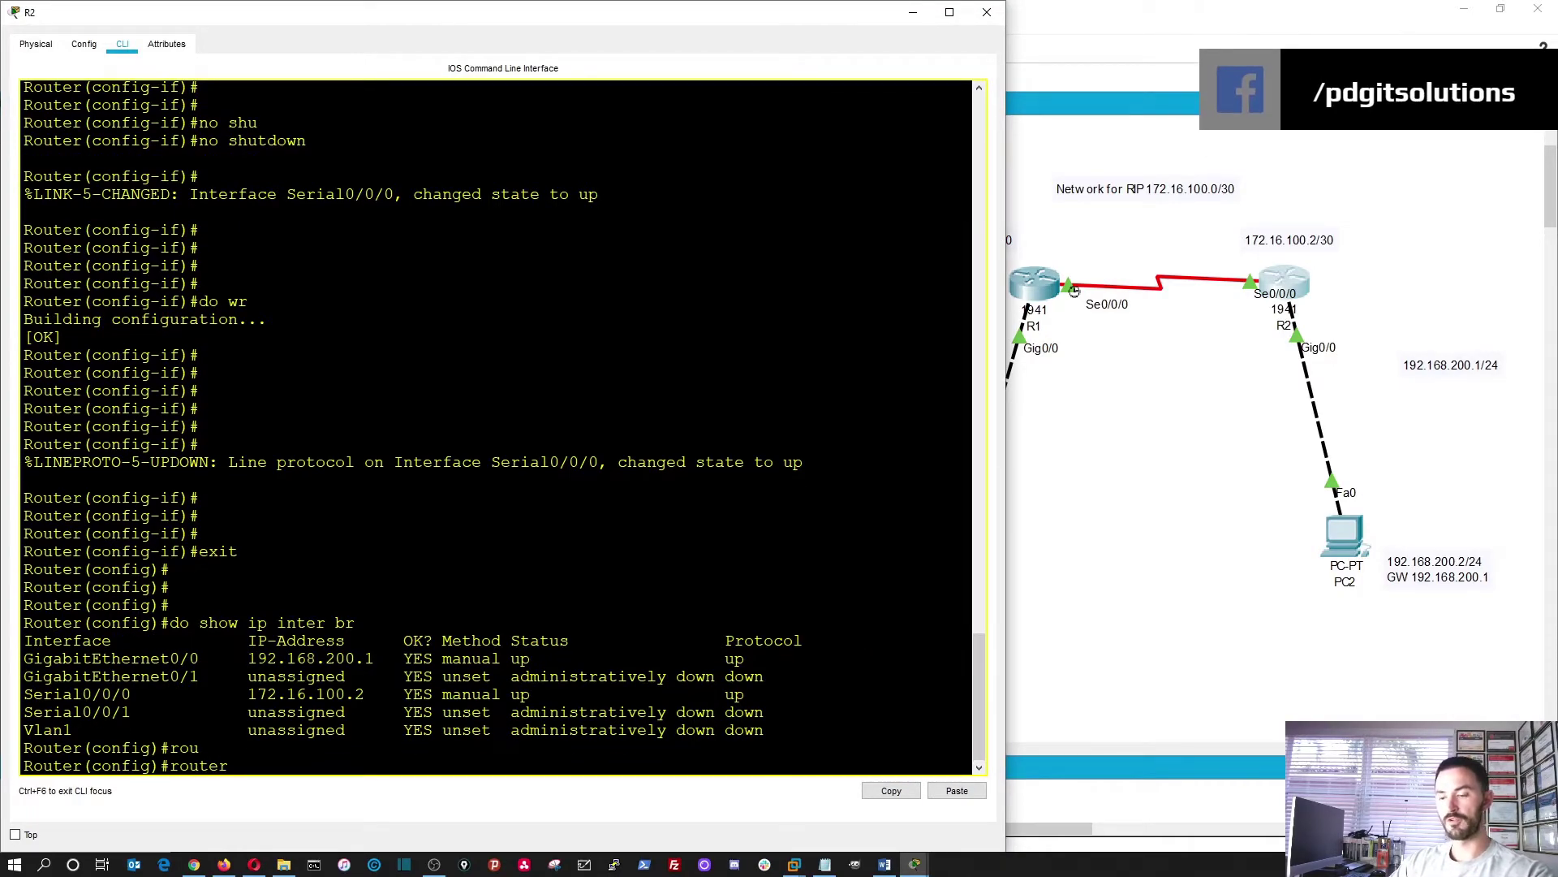
key(Return)
key(Return)
key(Return)
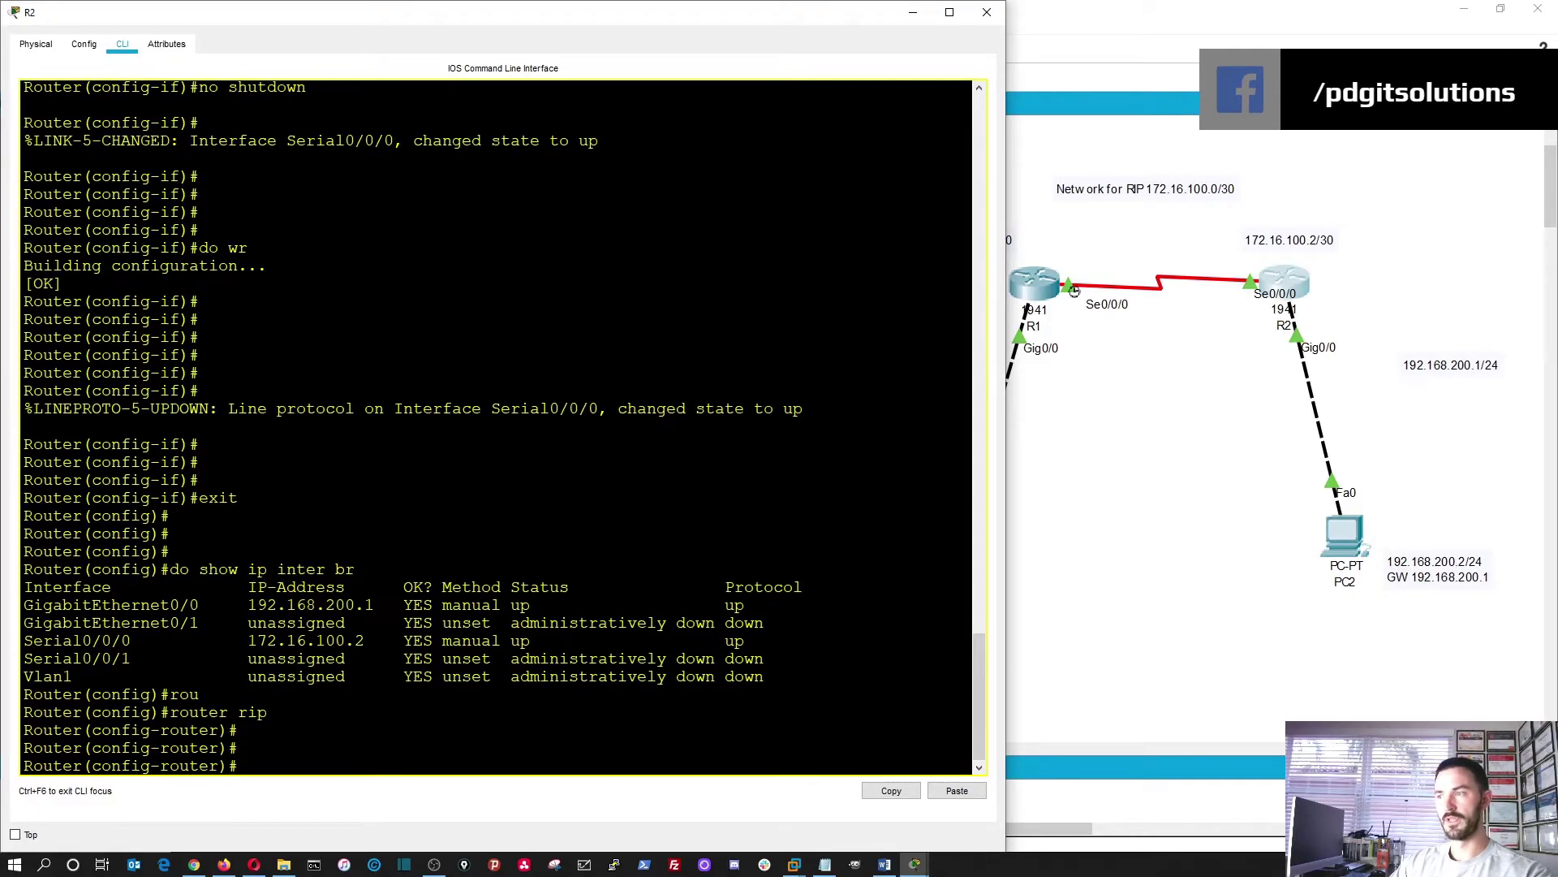
text(ver 2)
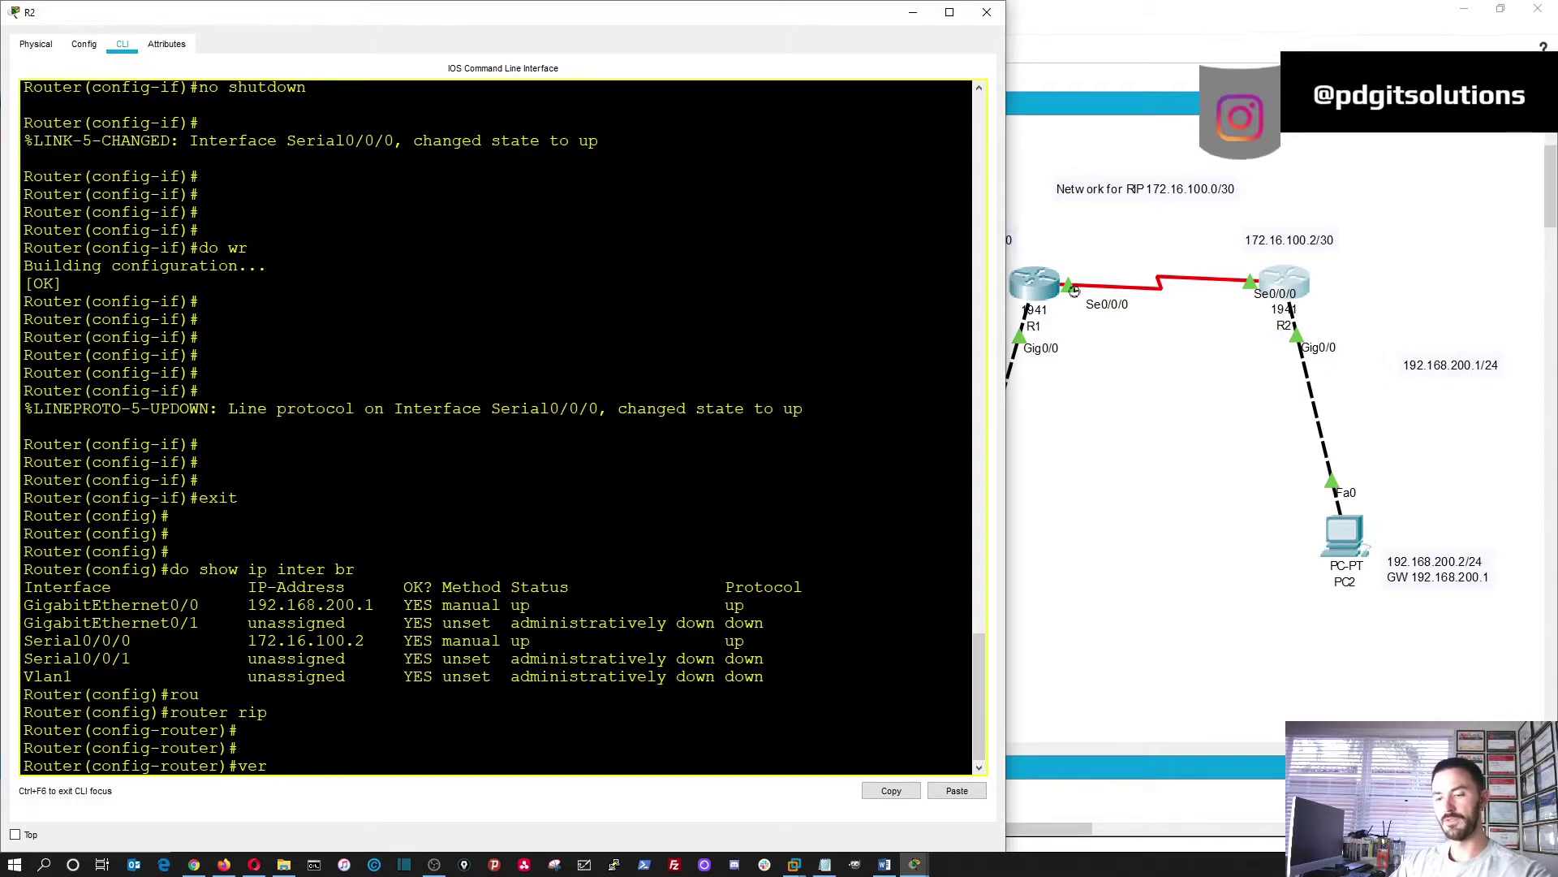
key(Return)
key(Return)
key(Return)
key(Return)
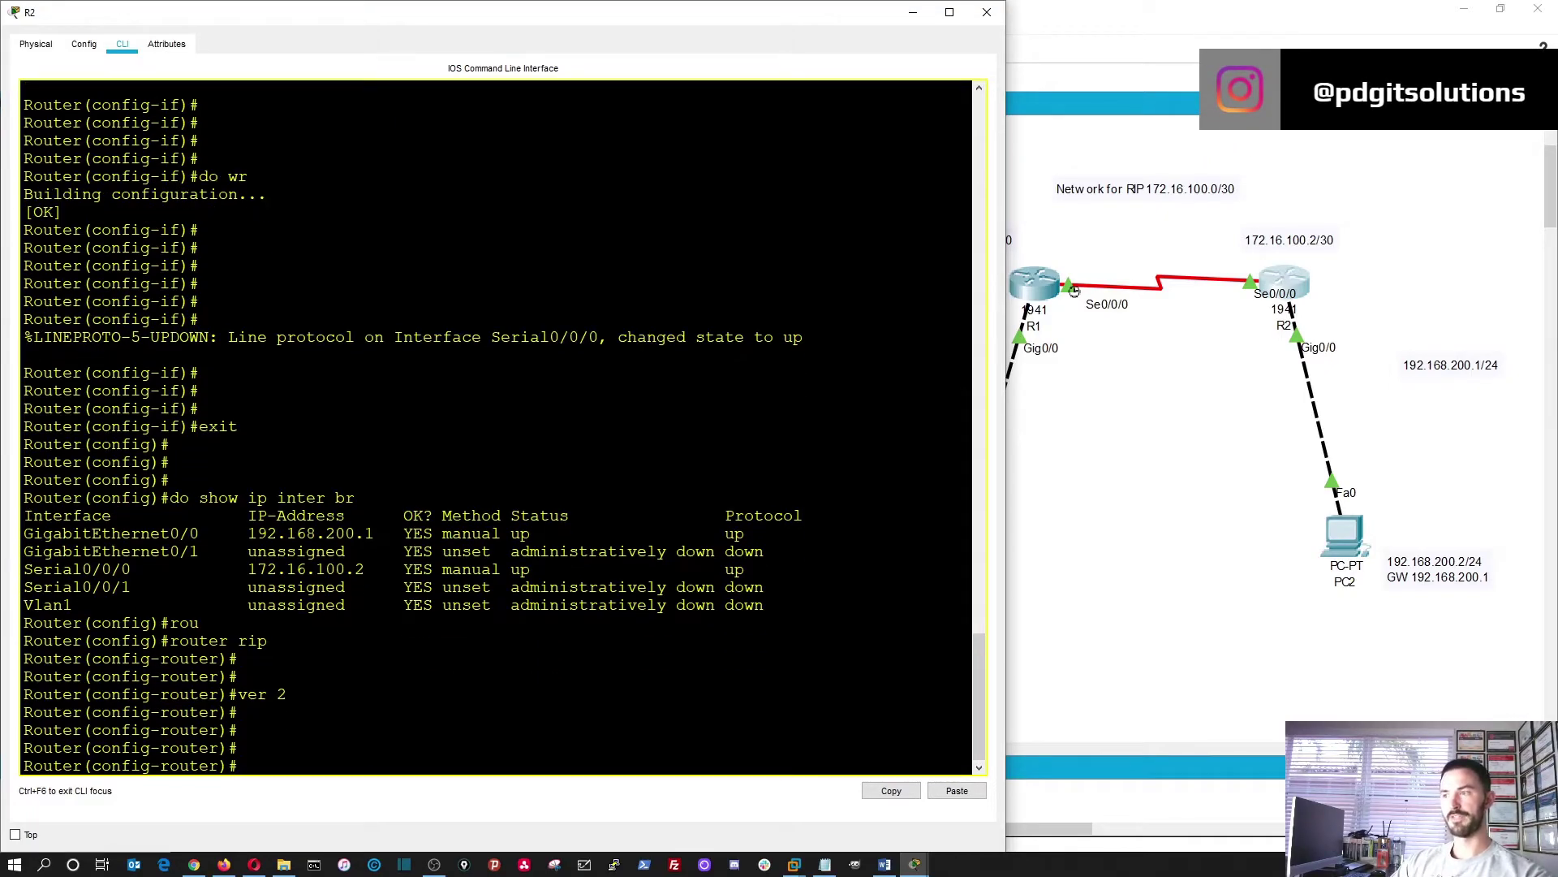
- Advertise networks 192.168.200.0 and 172.16.100.0 in R2's RIP
text(net)
key(Tab)
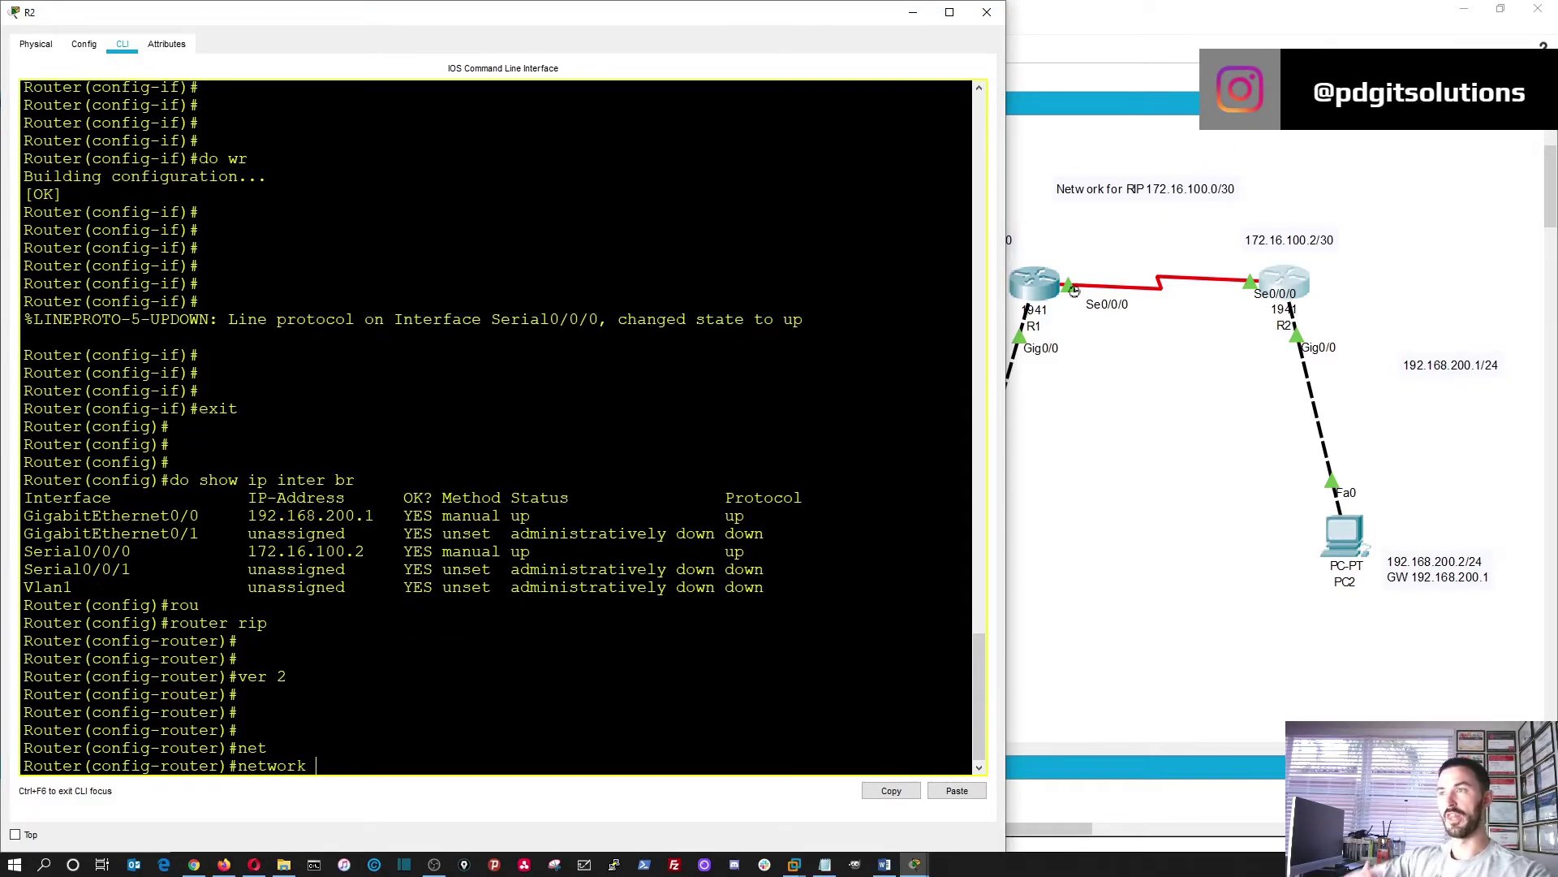
text(1)
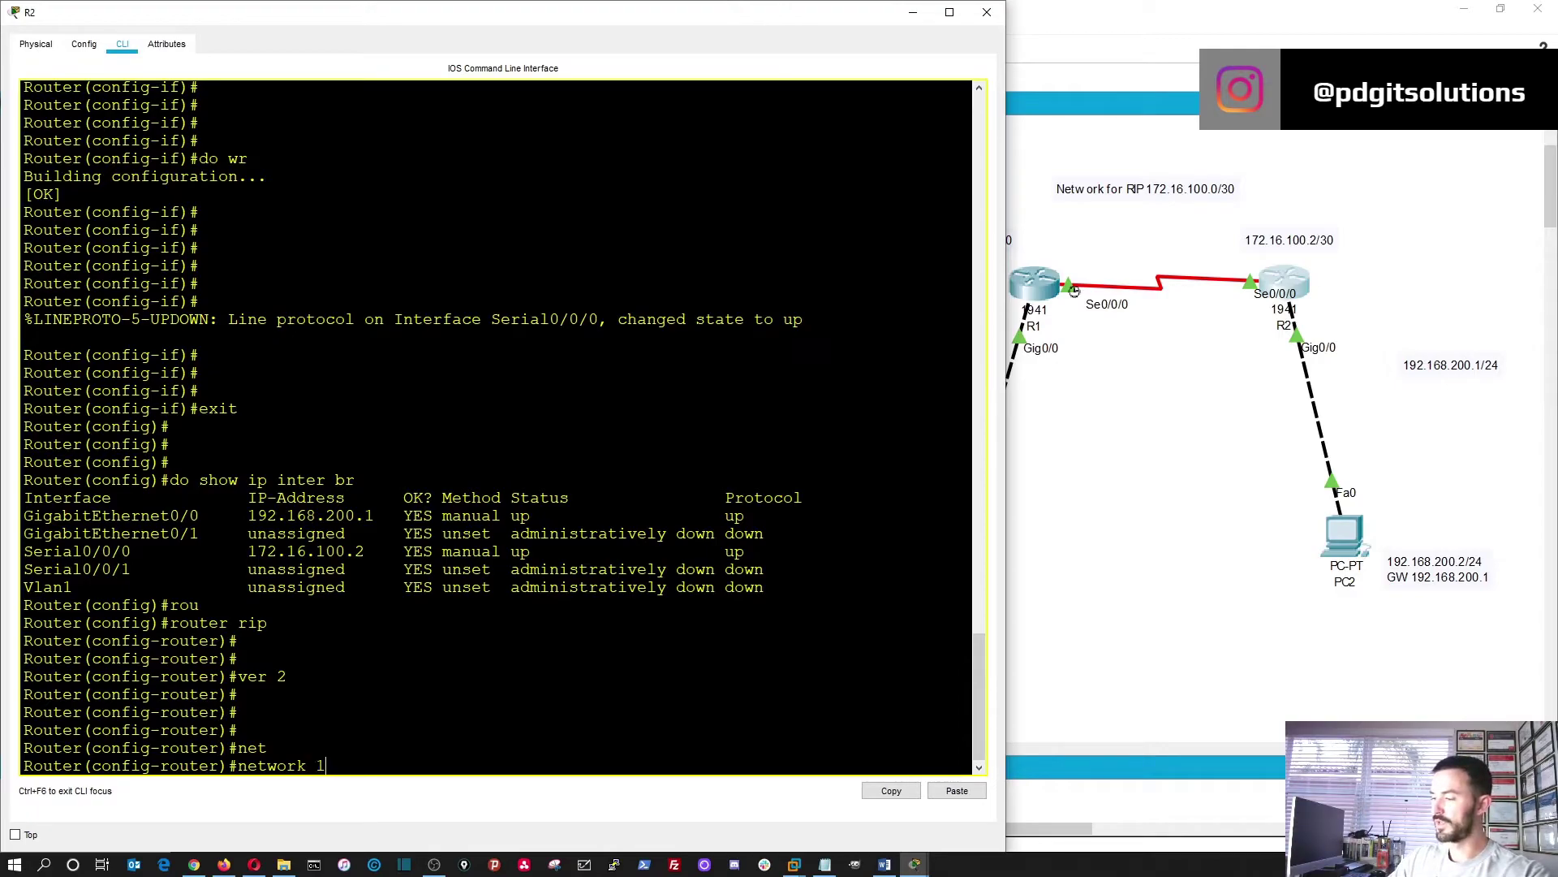
text(92.168.)
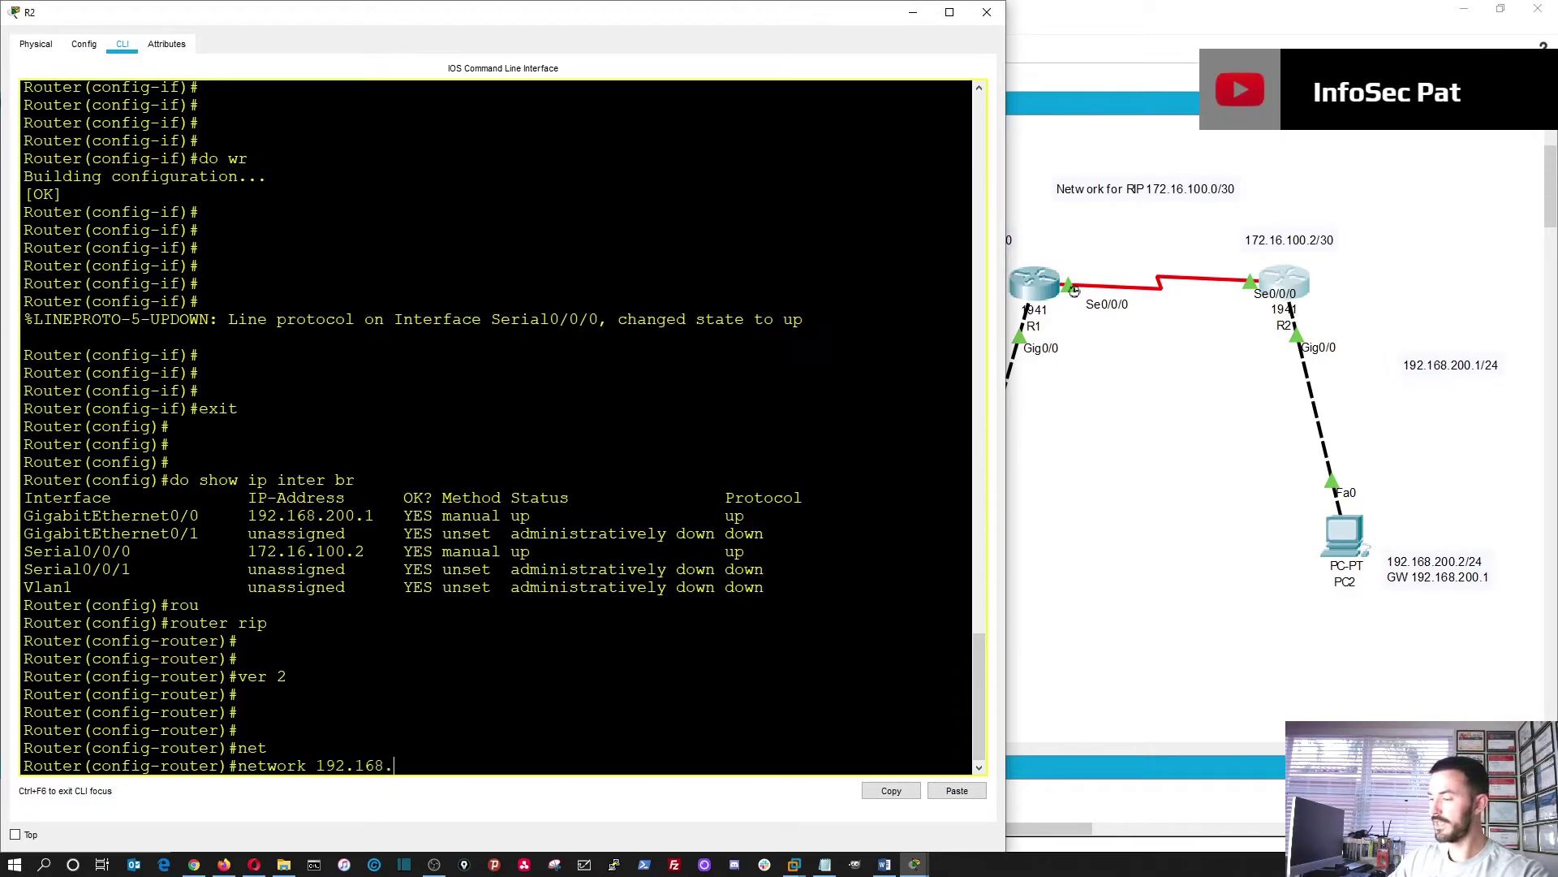
text(100.0)
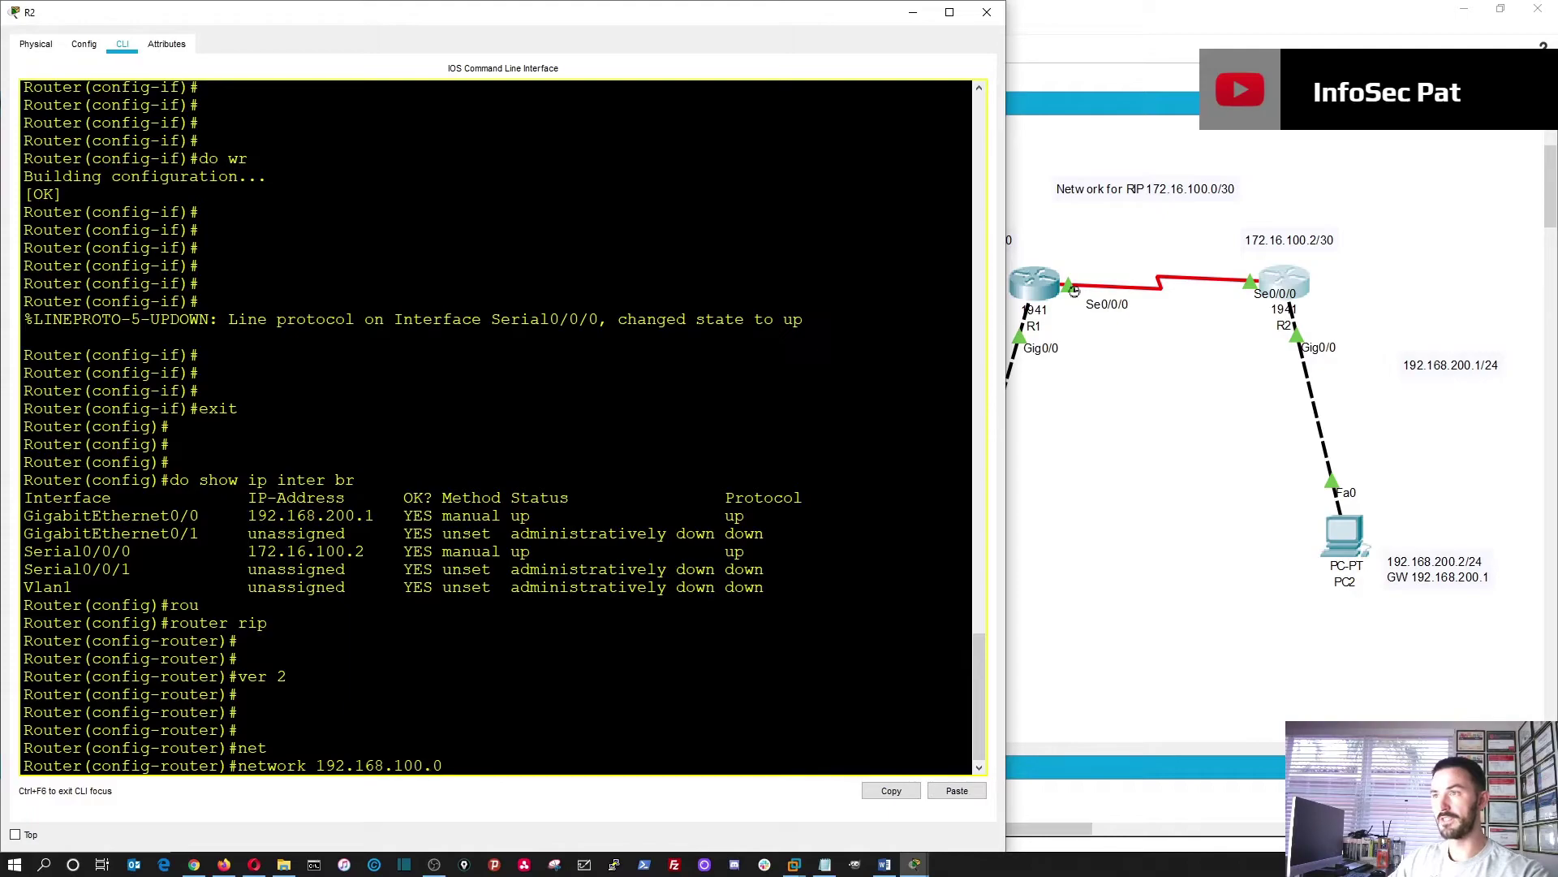
key(BackSpace)
key(BackSpace)
key(BackSpace)
key(BackSpace)
text(200.0)
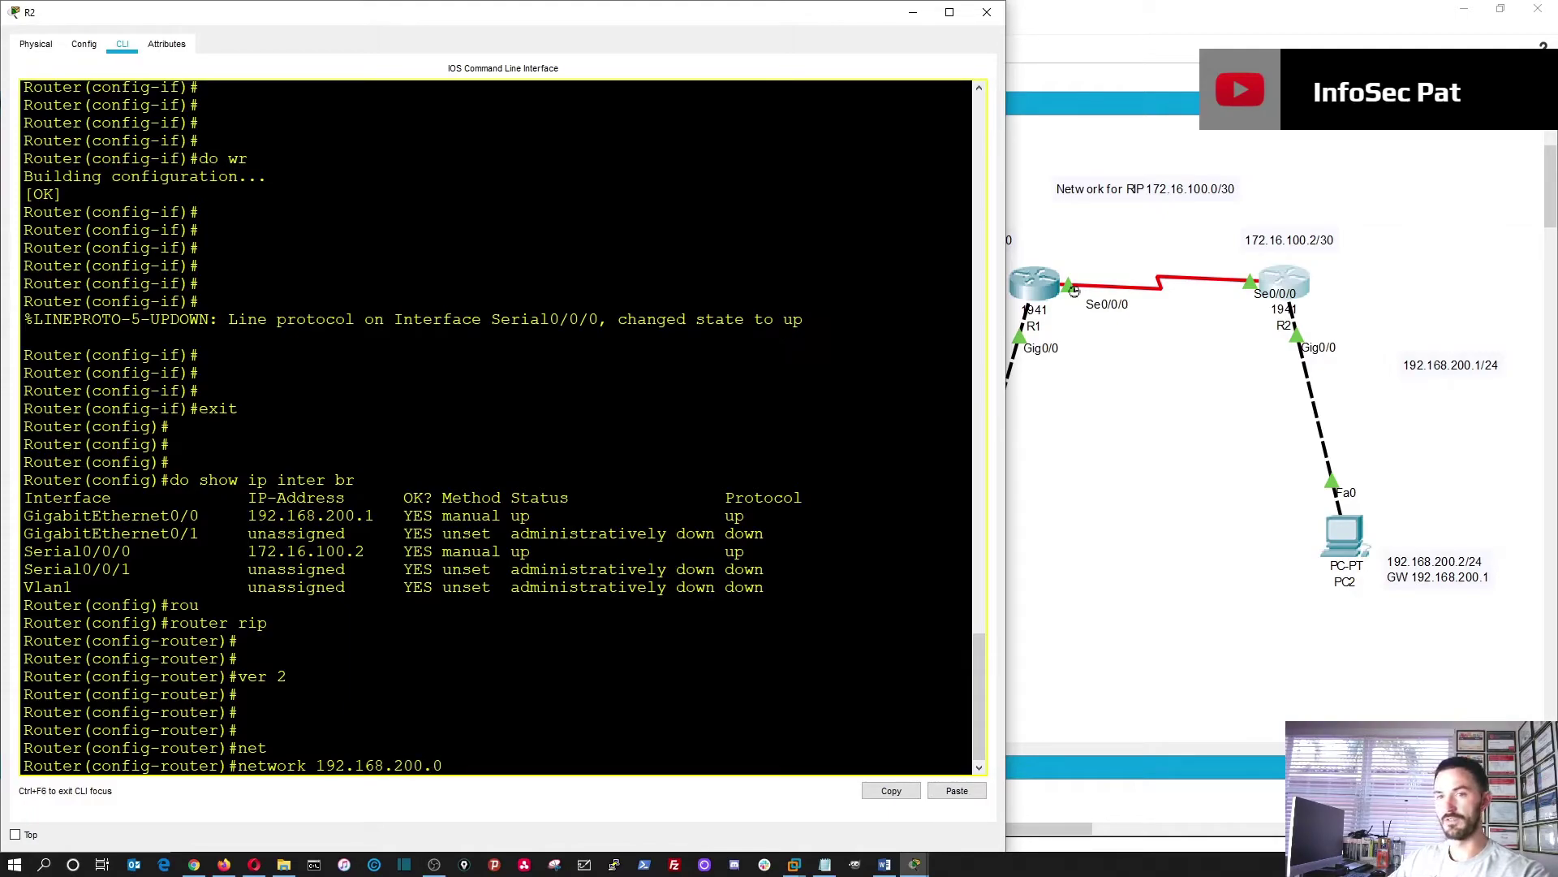
key(Return)
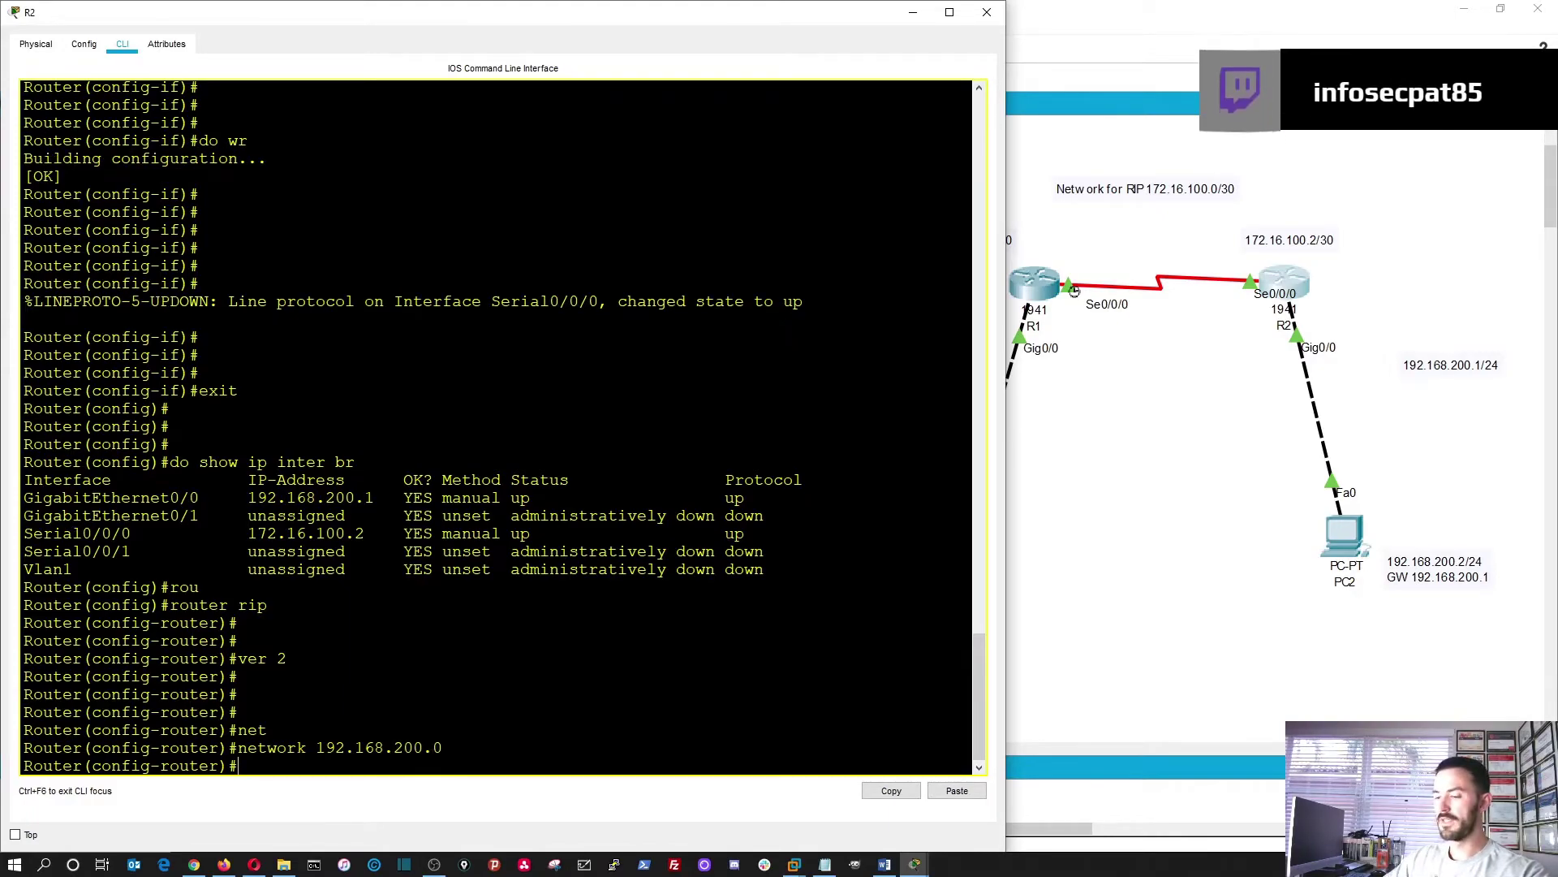
text(net)
key(Tab)
text(172.)
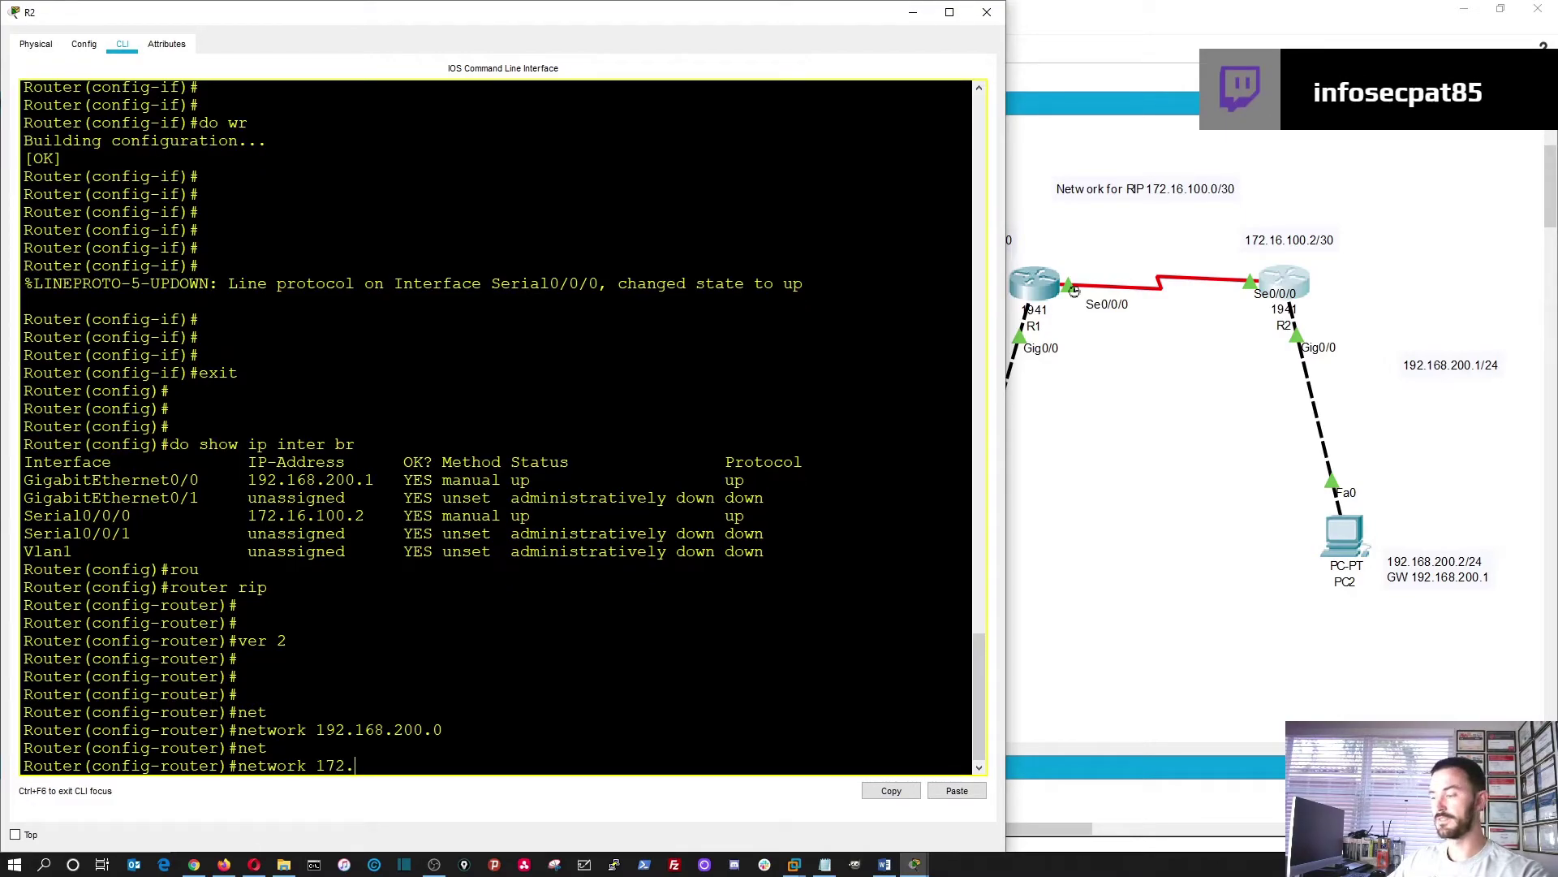
text(16.100)
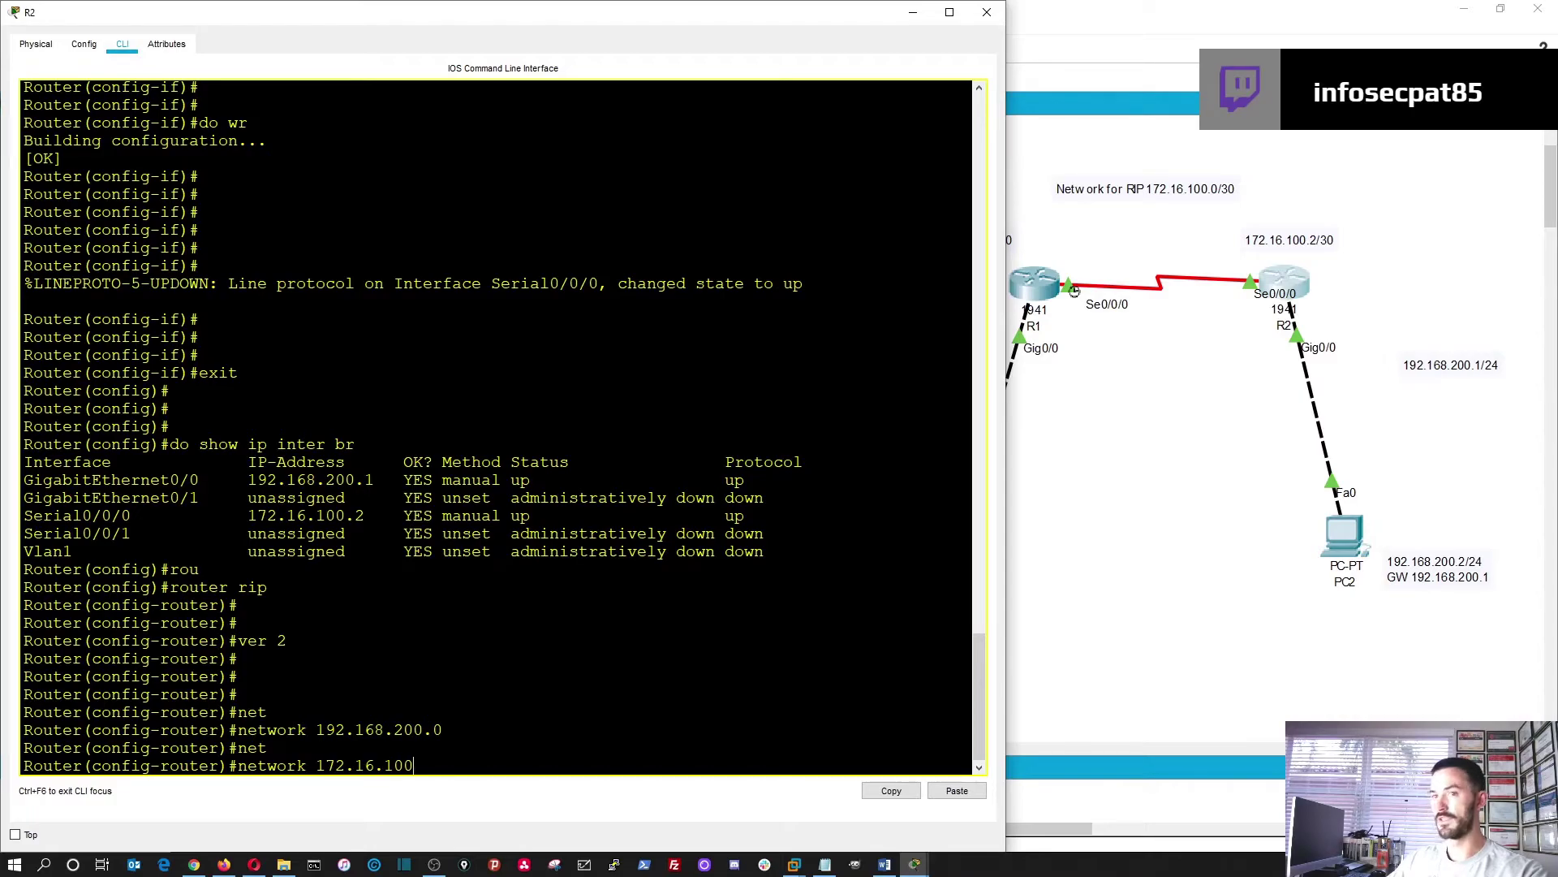
text(.0)
key(Return)
key(Return)
key(Return)
key(Return)
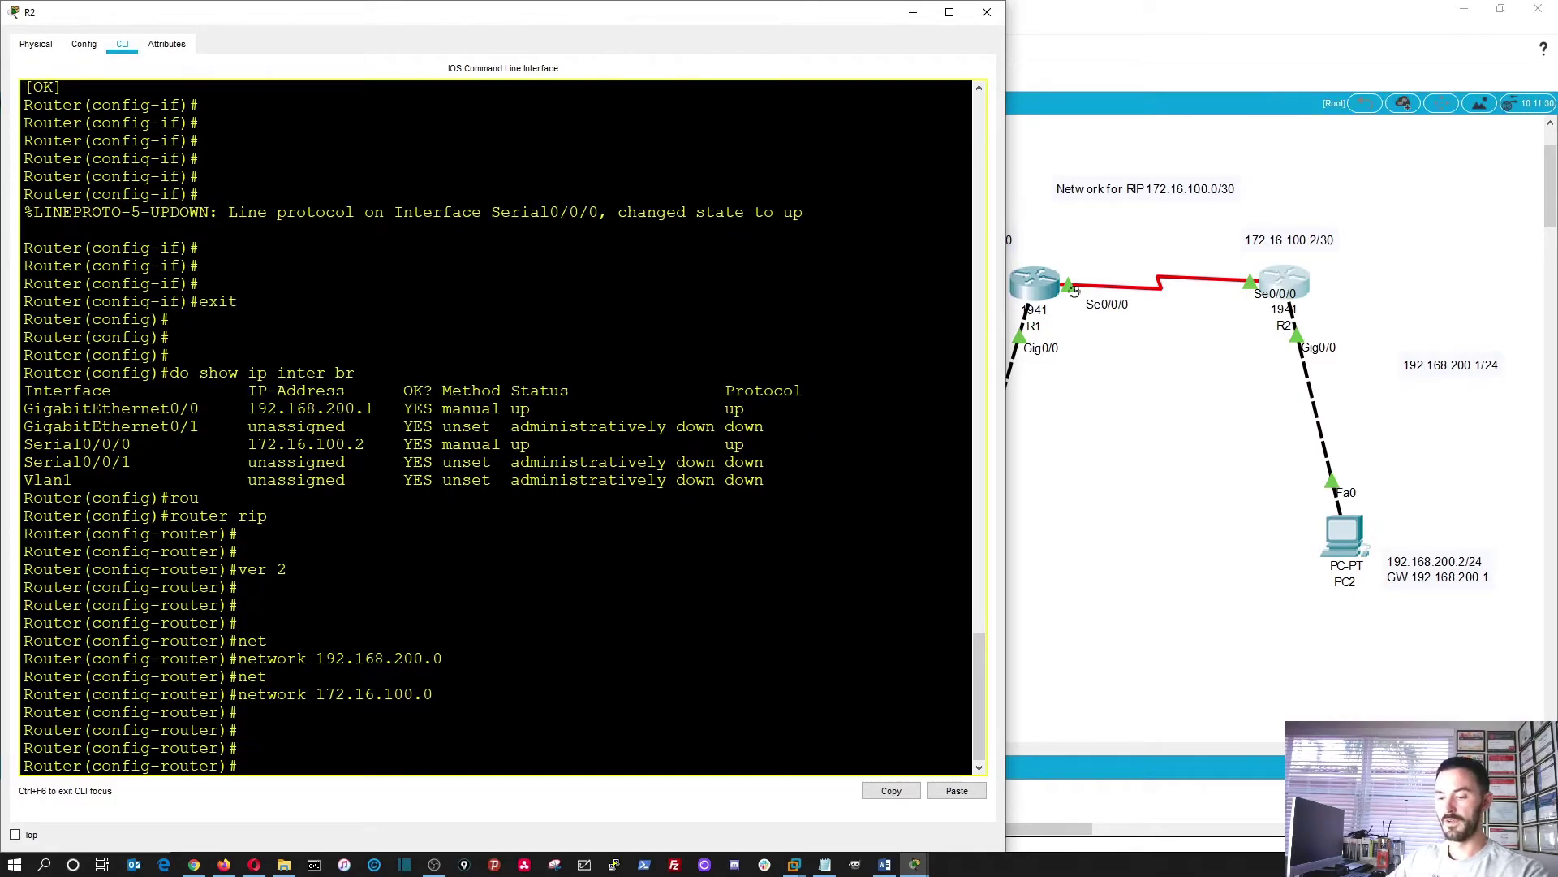
- Save R2's configuration with 'do wr' and leave configuration mode
text(do wr)
key(Return)
key(Return)
key(Return)
key(Return)
key(Return)
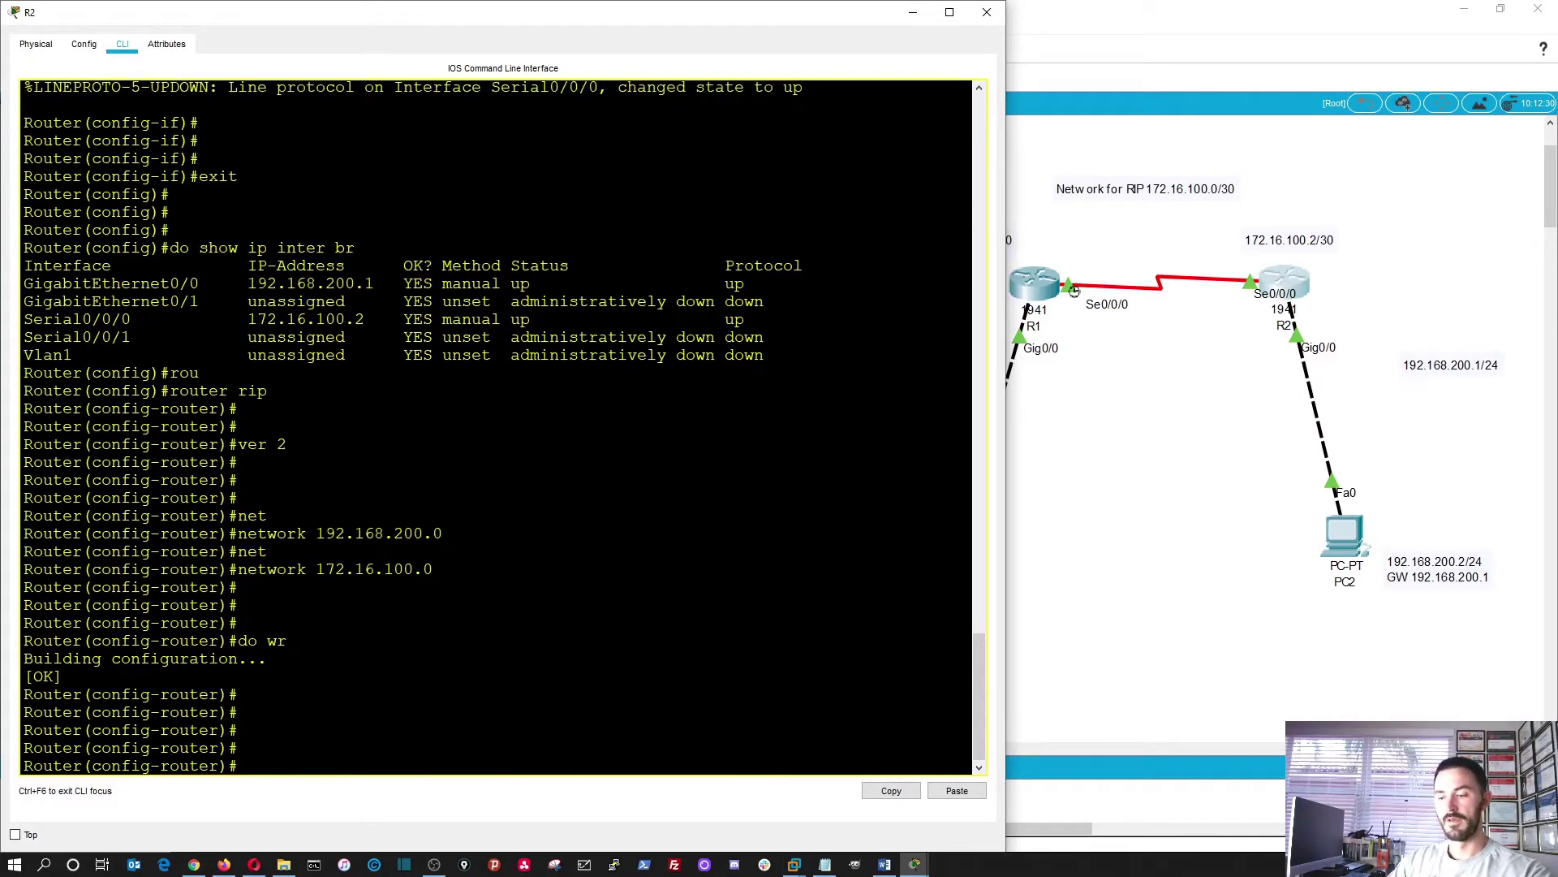
text(end)
key(Return)
key(Return)
key(Return)
- Show R2's IP protocols and routing table, highlighting the 192.168.100.0/24 route's 120 distance
text(show i)
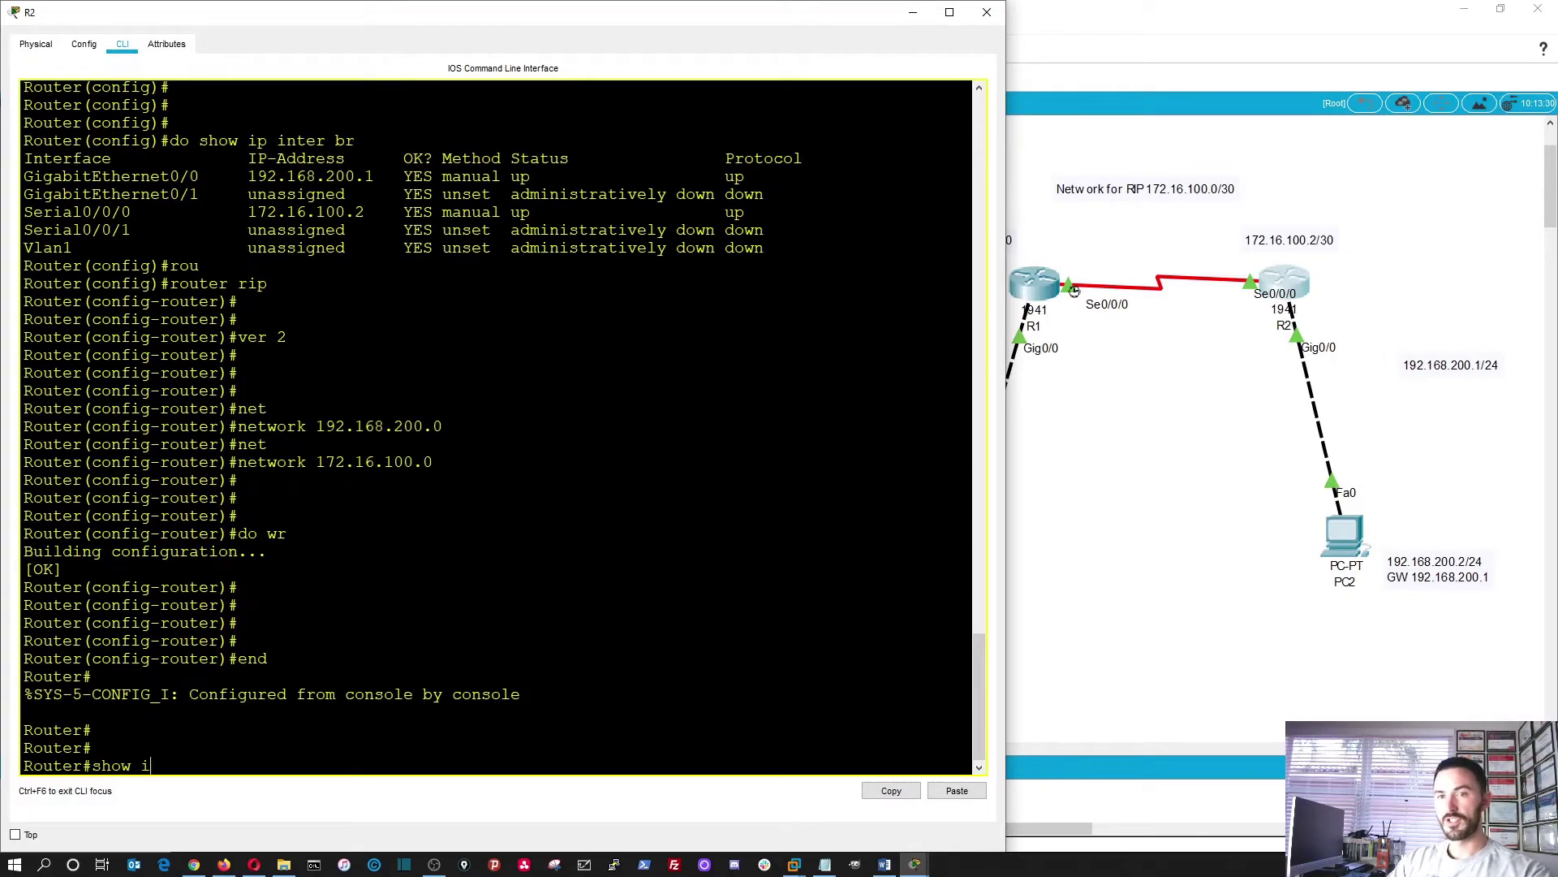
text(p pro)
key(Tab)
key(Return)
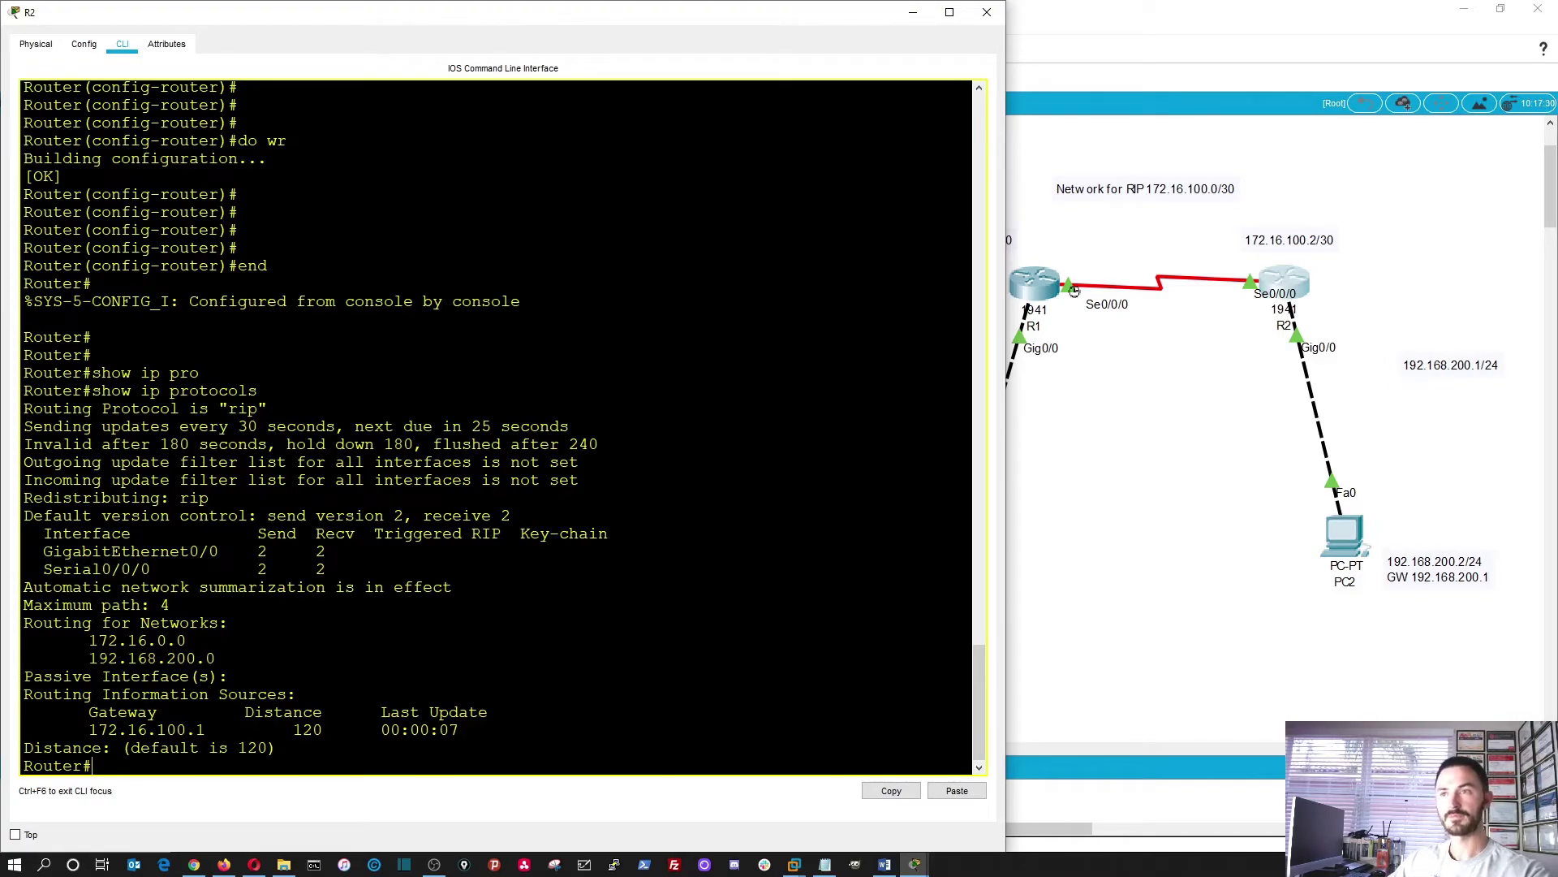
key(Return)
key(Return)
key(Return)
text(sho)
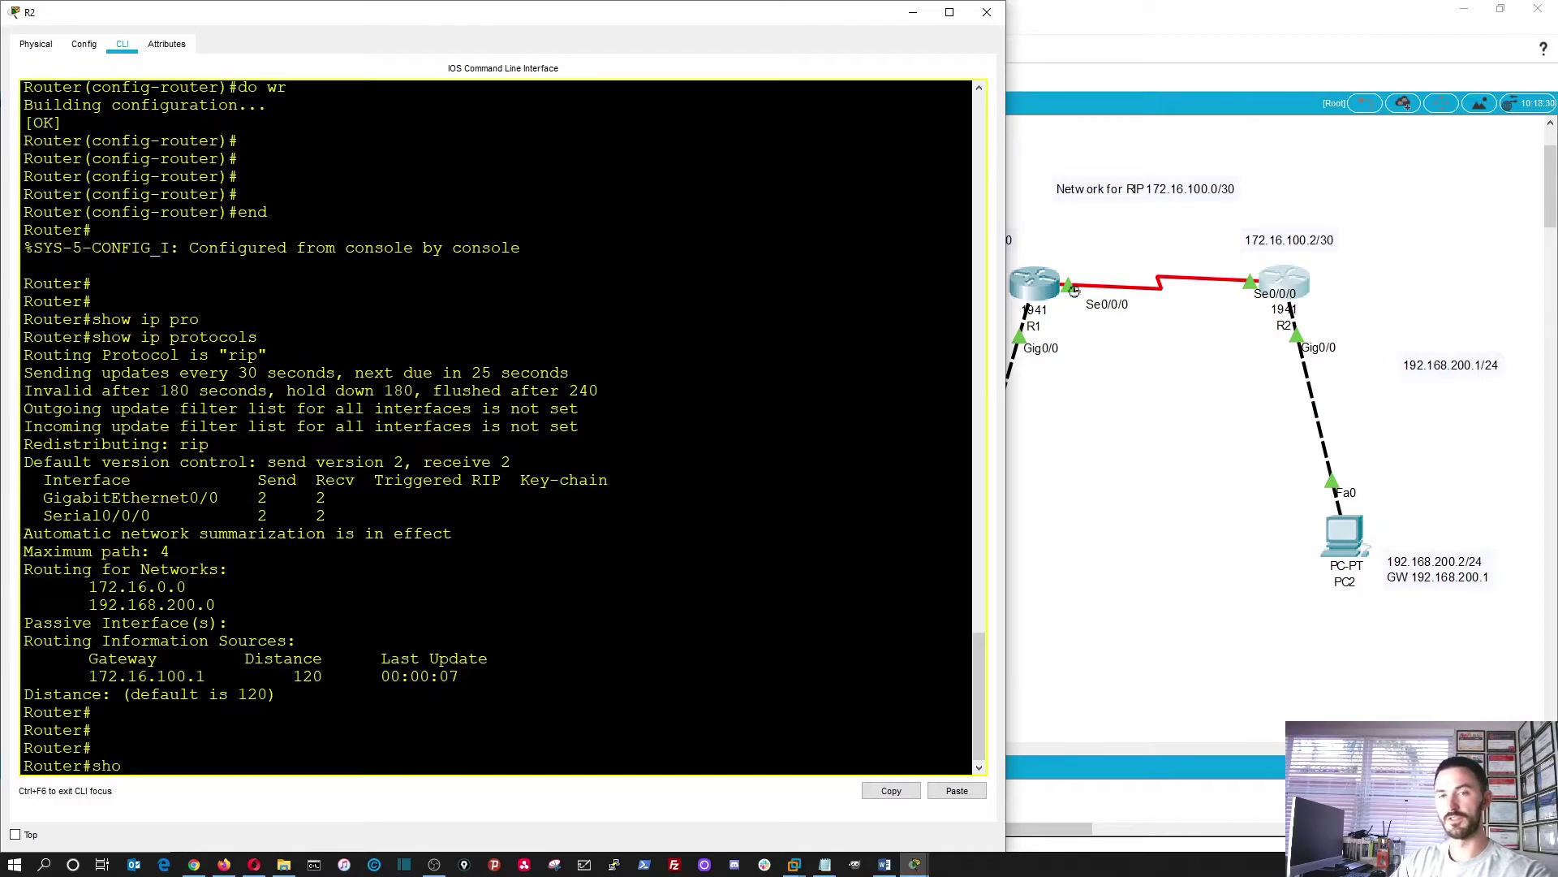
text(w ip rou)
key(Tab)
key(Return)
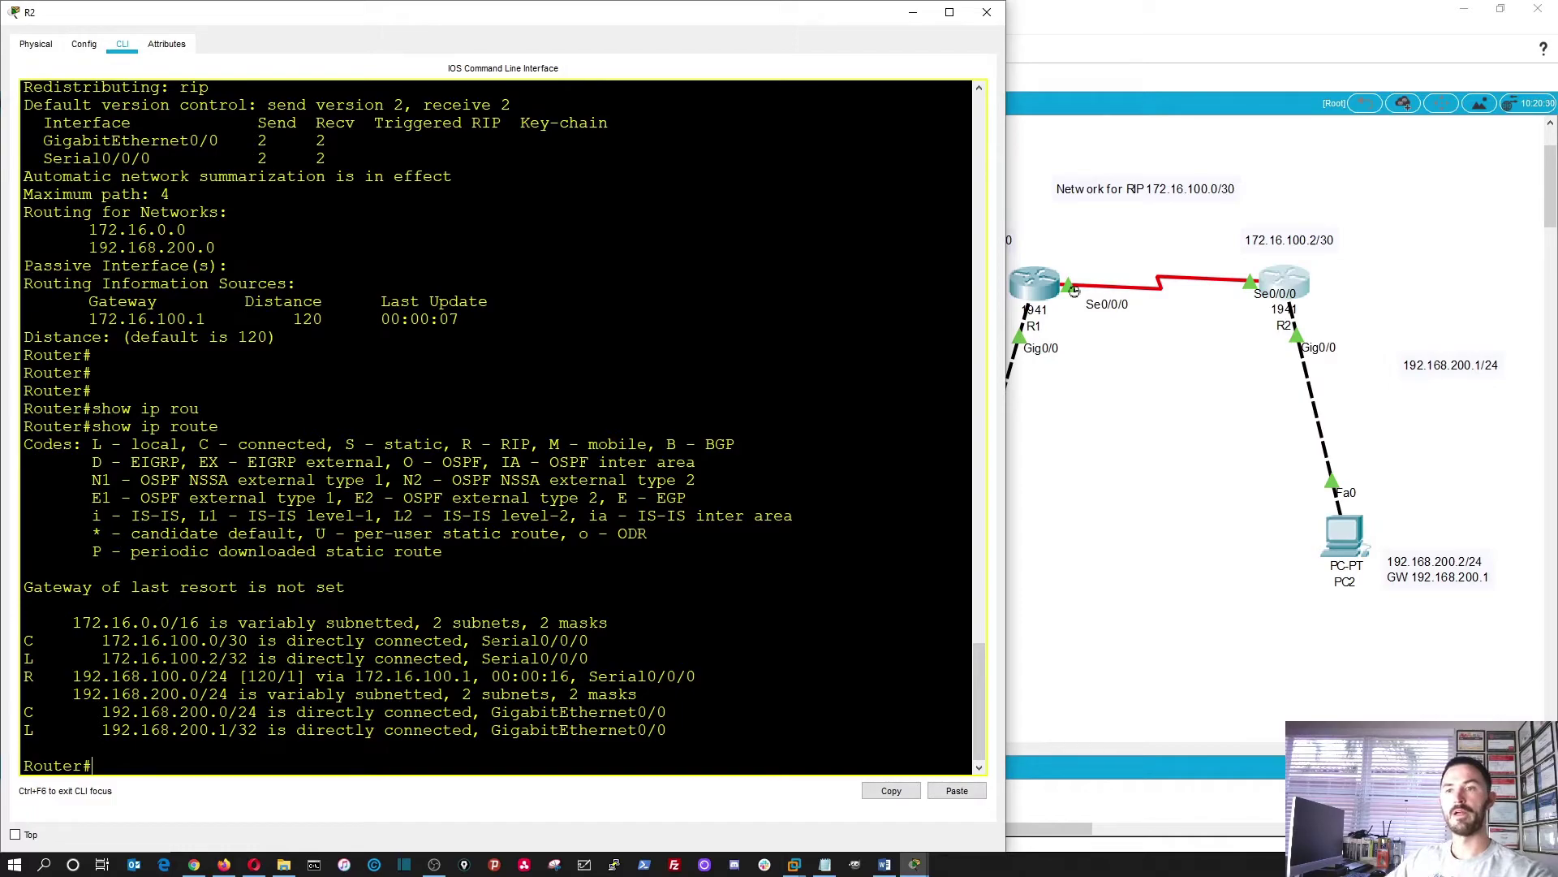
drag(24, 676, 405, 693)
drag(248, 676, 277, 676)
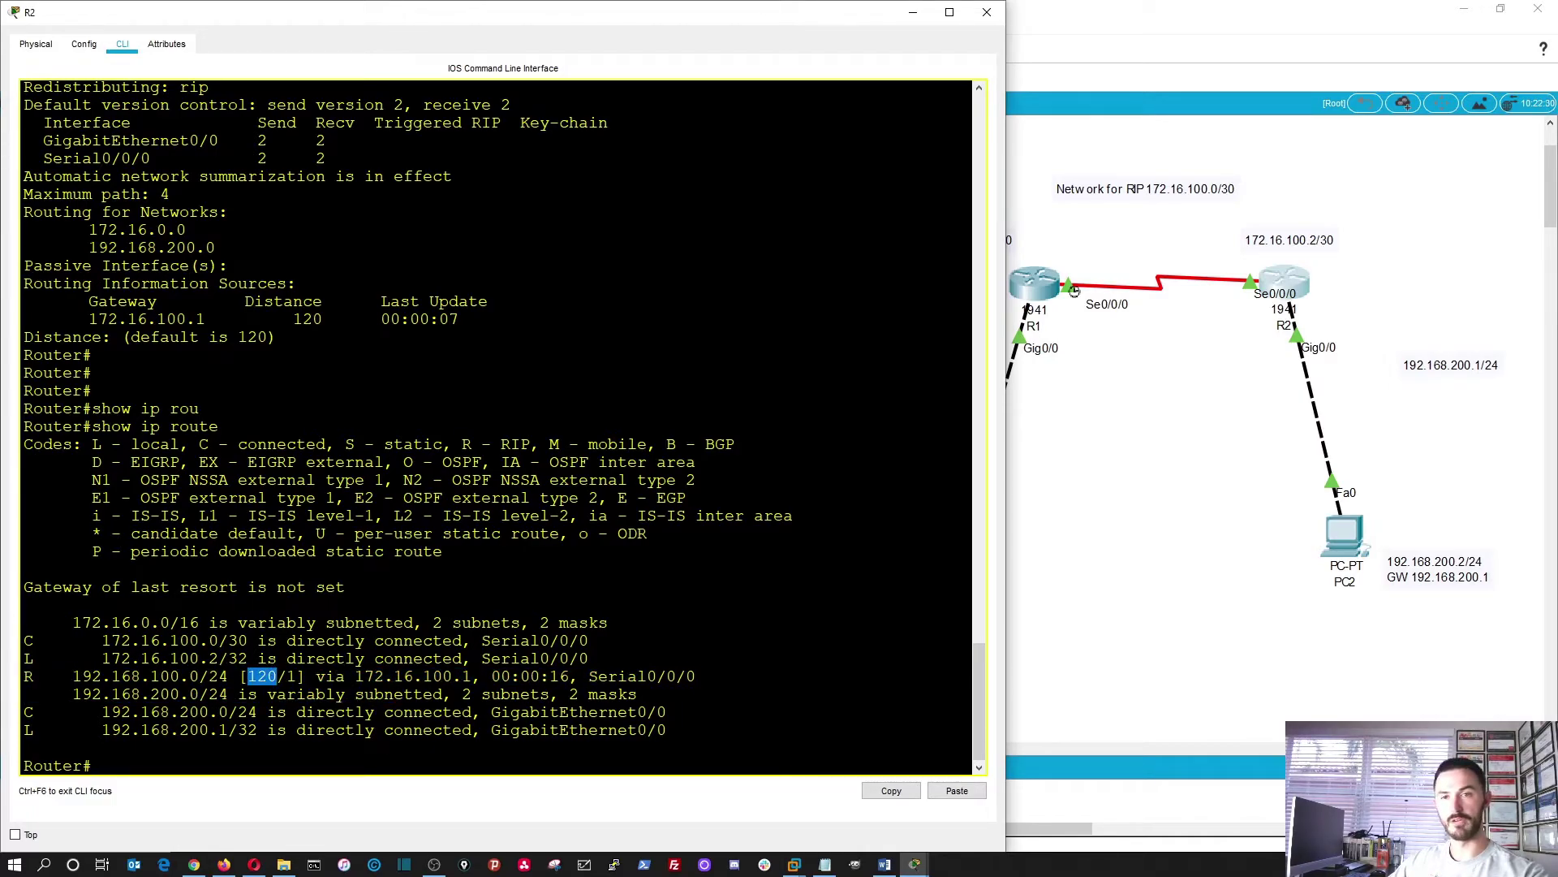
click(465, 676)
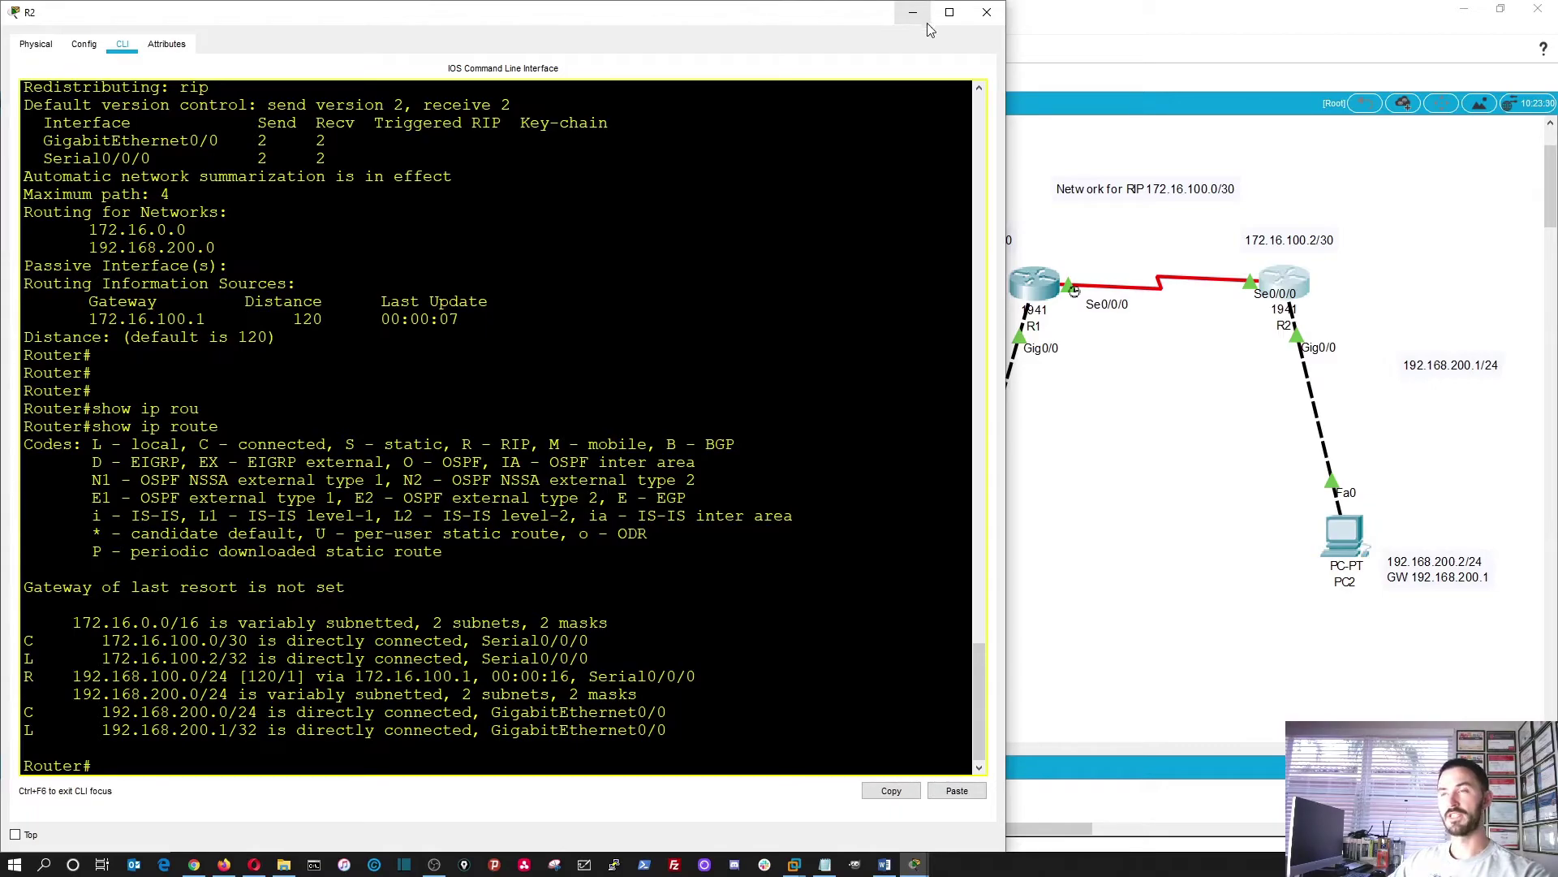
- Close R2's window and open PC1's Command Prompt beside the topology
click(987, 12)
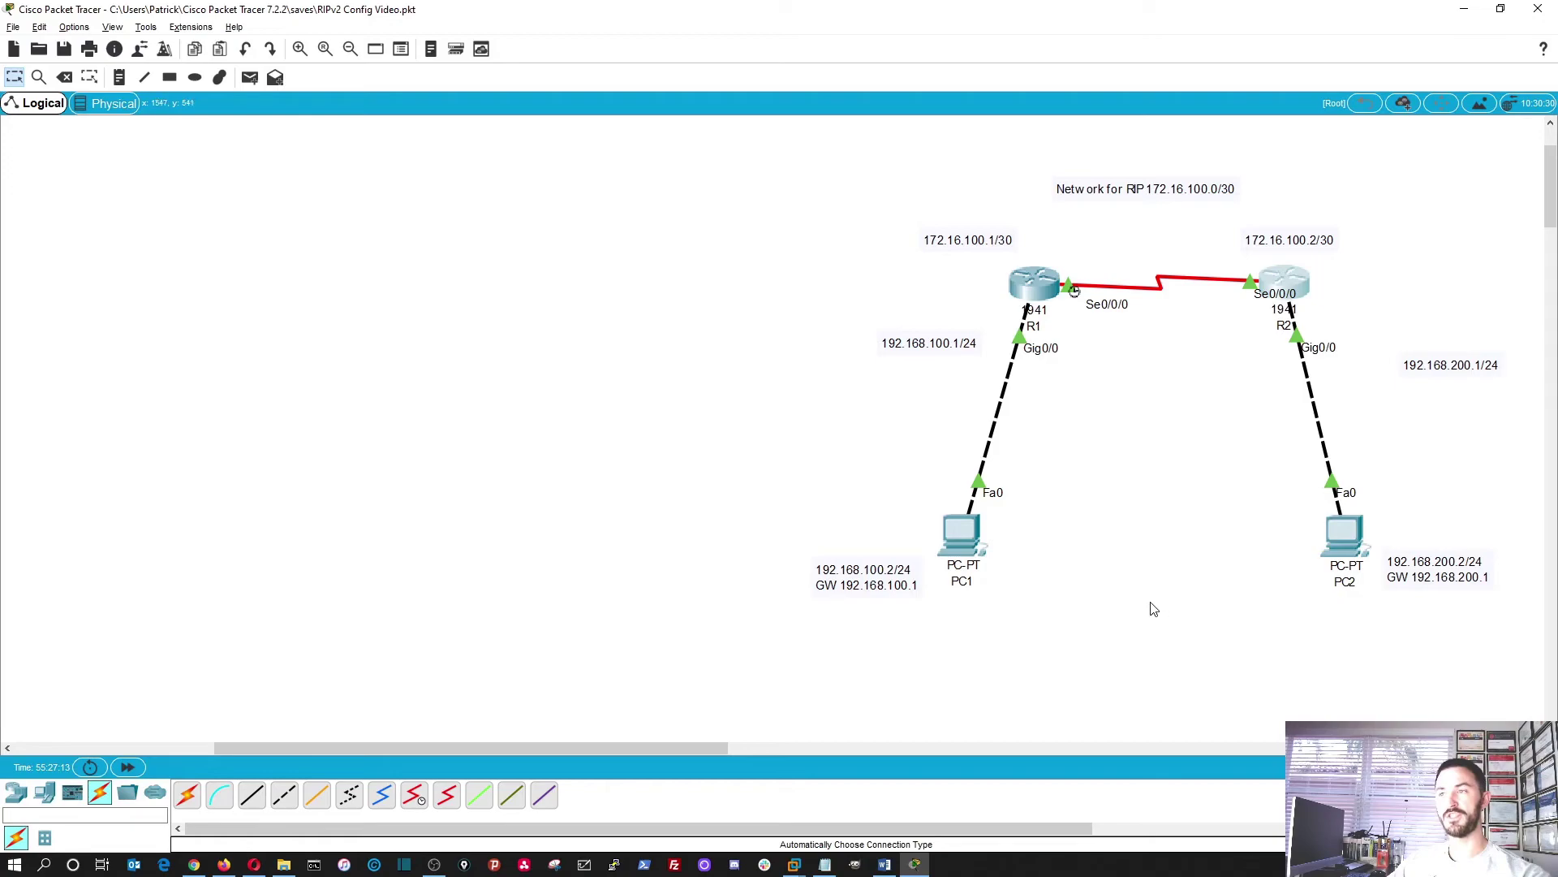
click(964, 549)
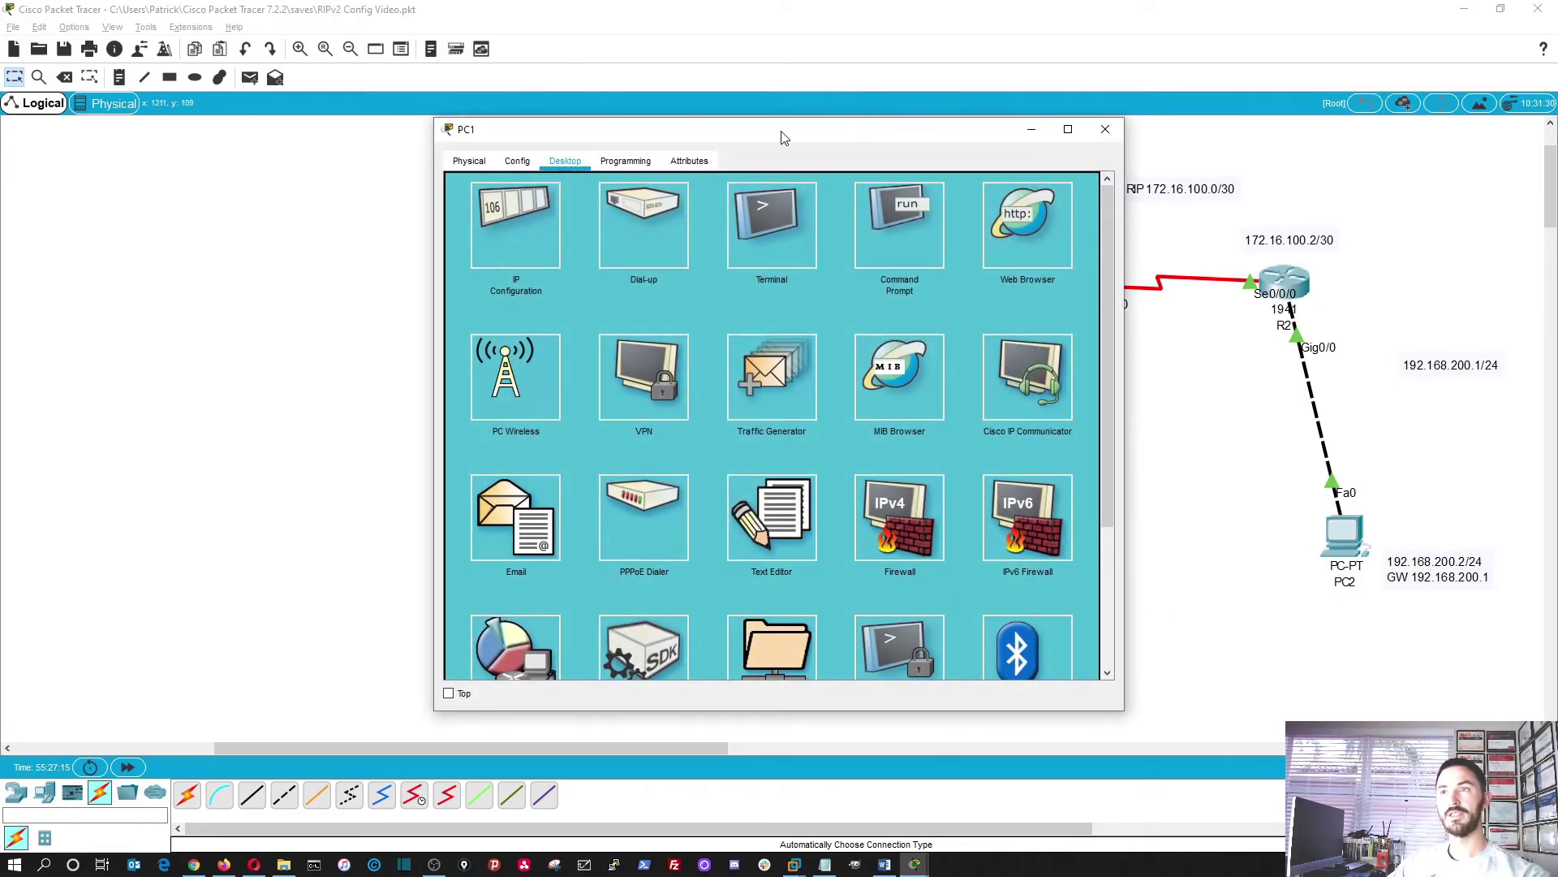
drag(782, 122, 449, 110)
click(577, 205)
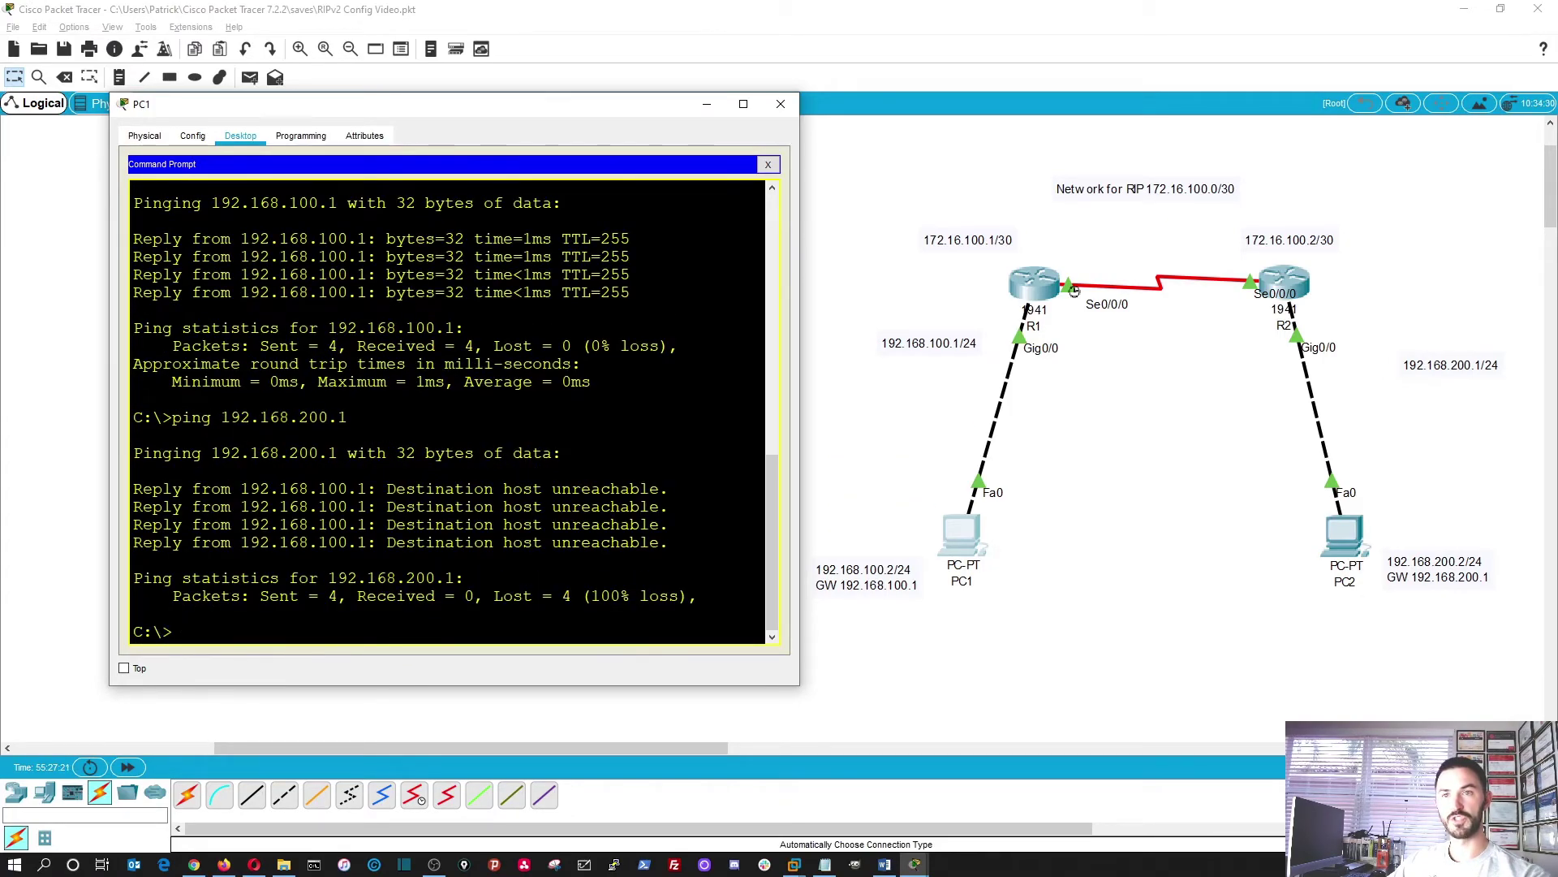
- Rerun the earlier failed ping to 192.168.200.1, now getting 4 of 4 replies
drag(184, 418, 348, 417)
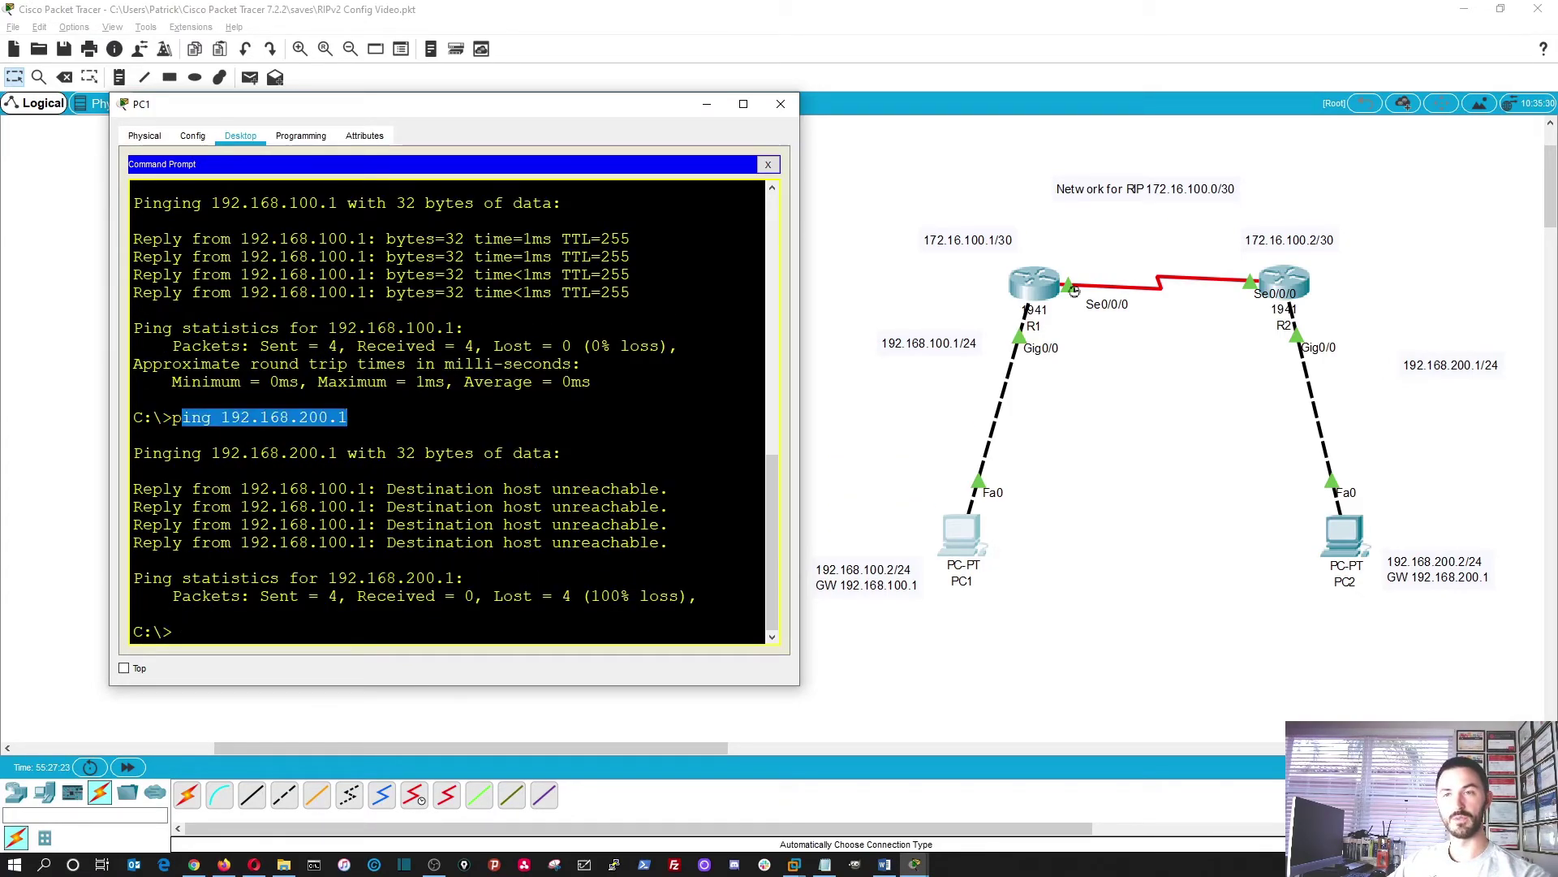
click(670, 507)
key(Up)
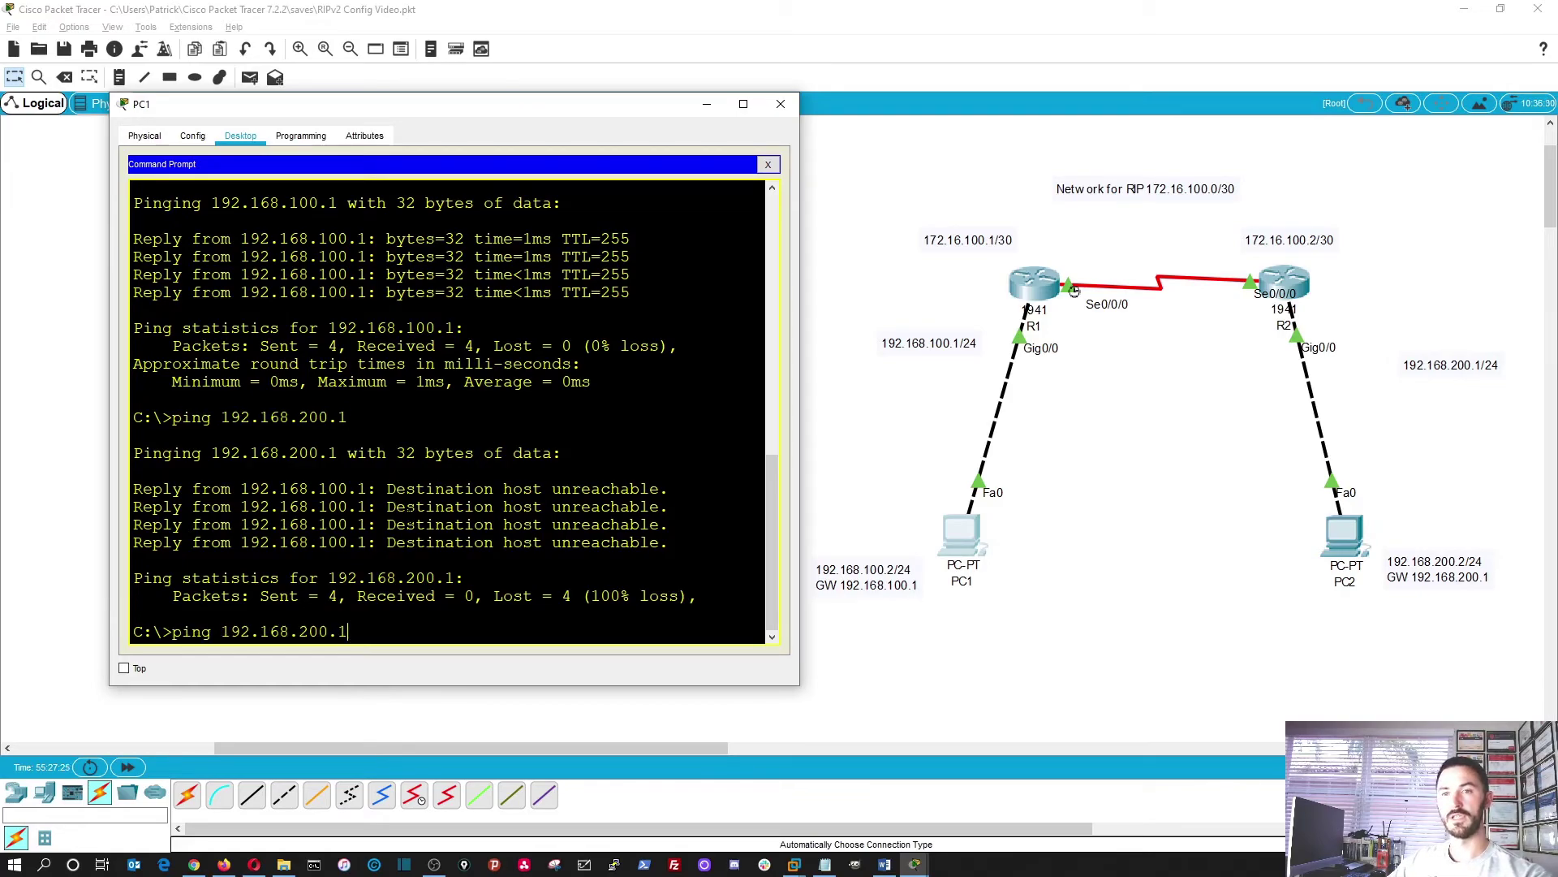
key(Return)
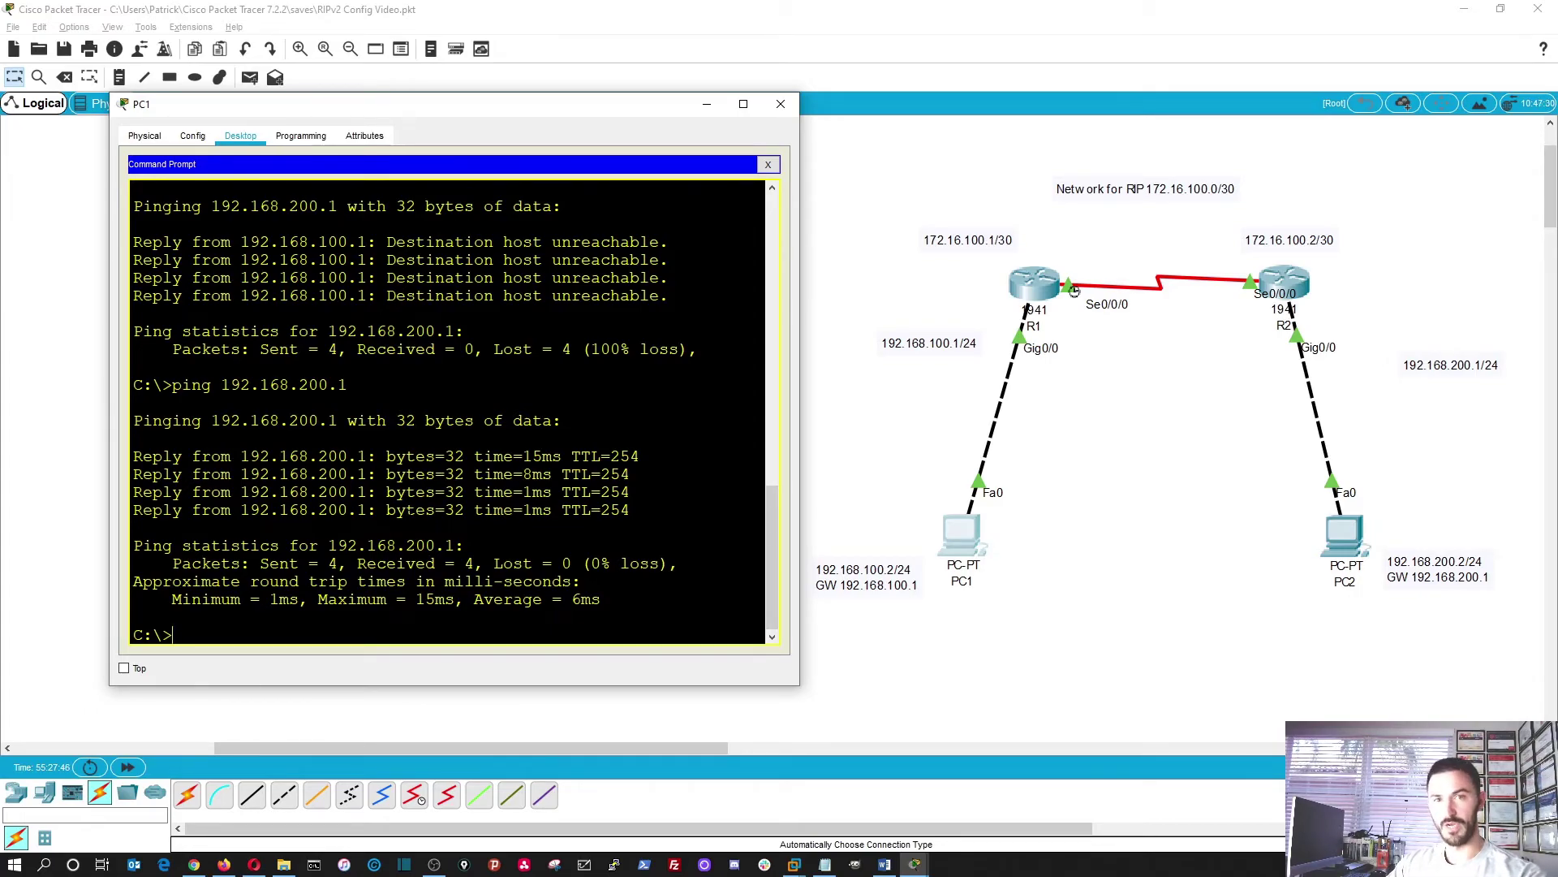
- Run tracert 192.168.200.2 from PC1, showing three hops via 192.168.100.1 and 172.16.100.2
text(tracer)
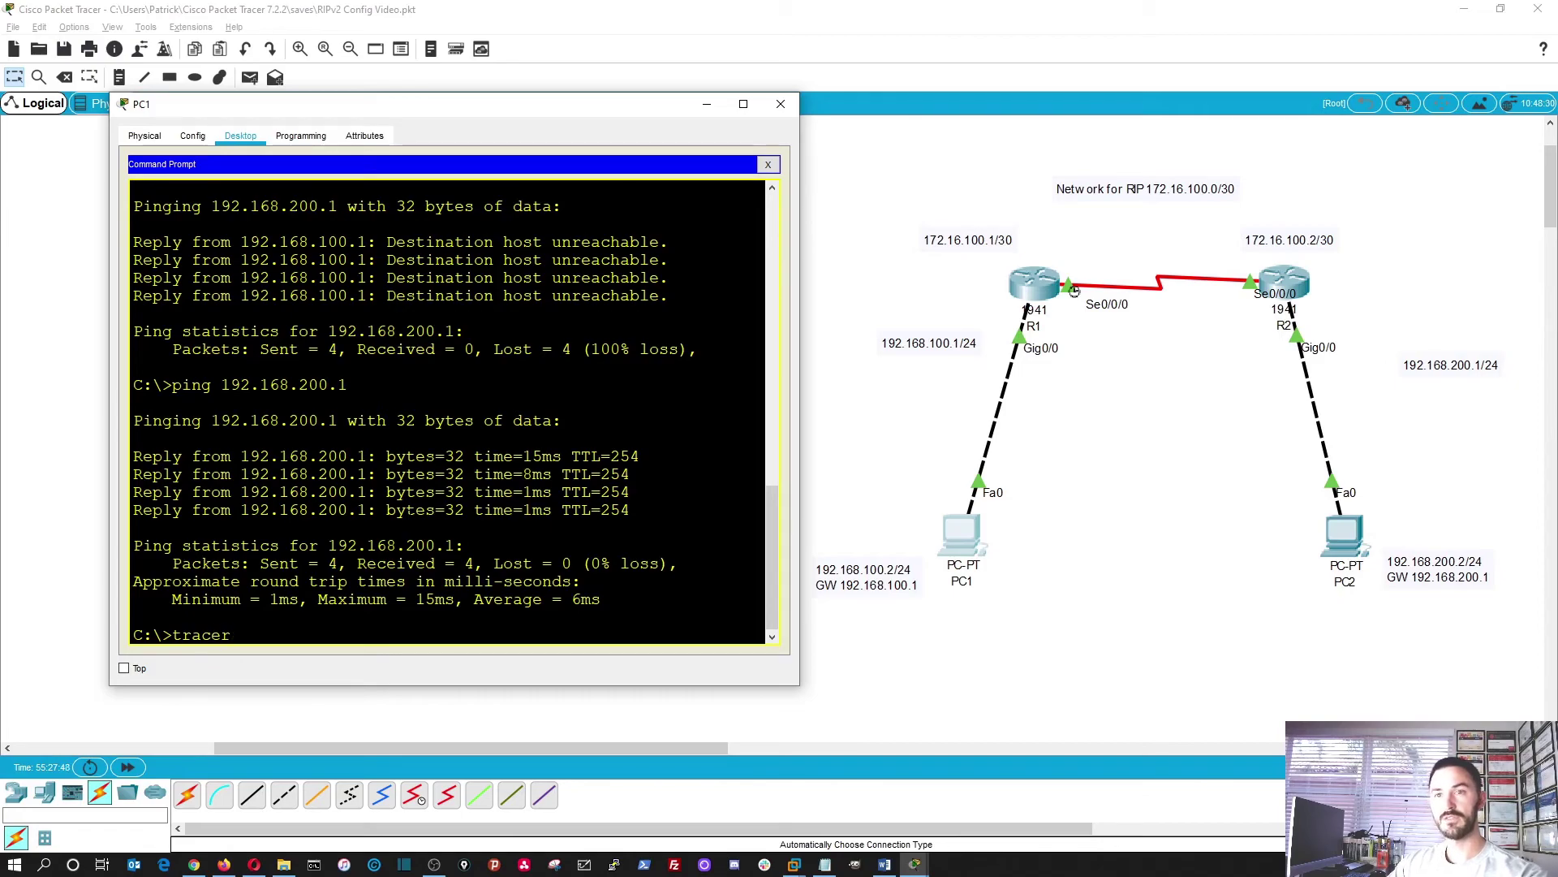
text(t )
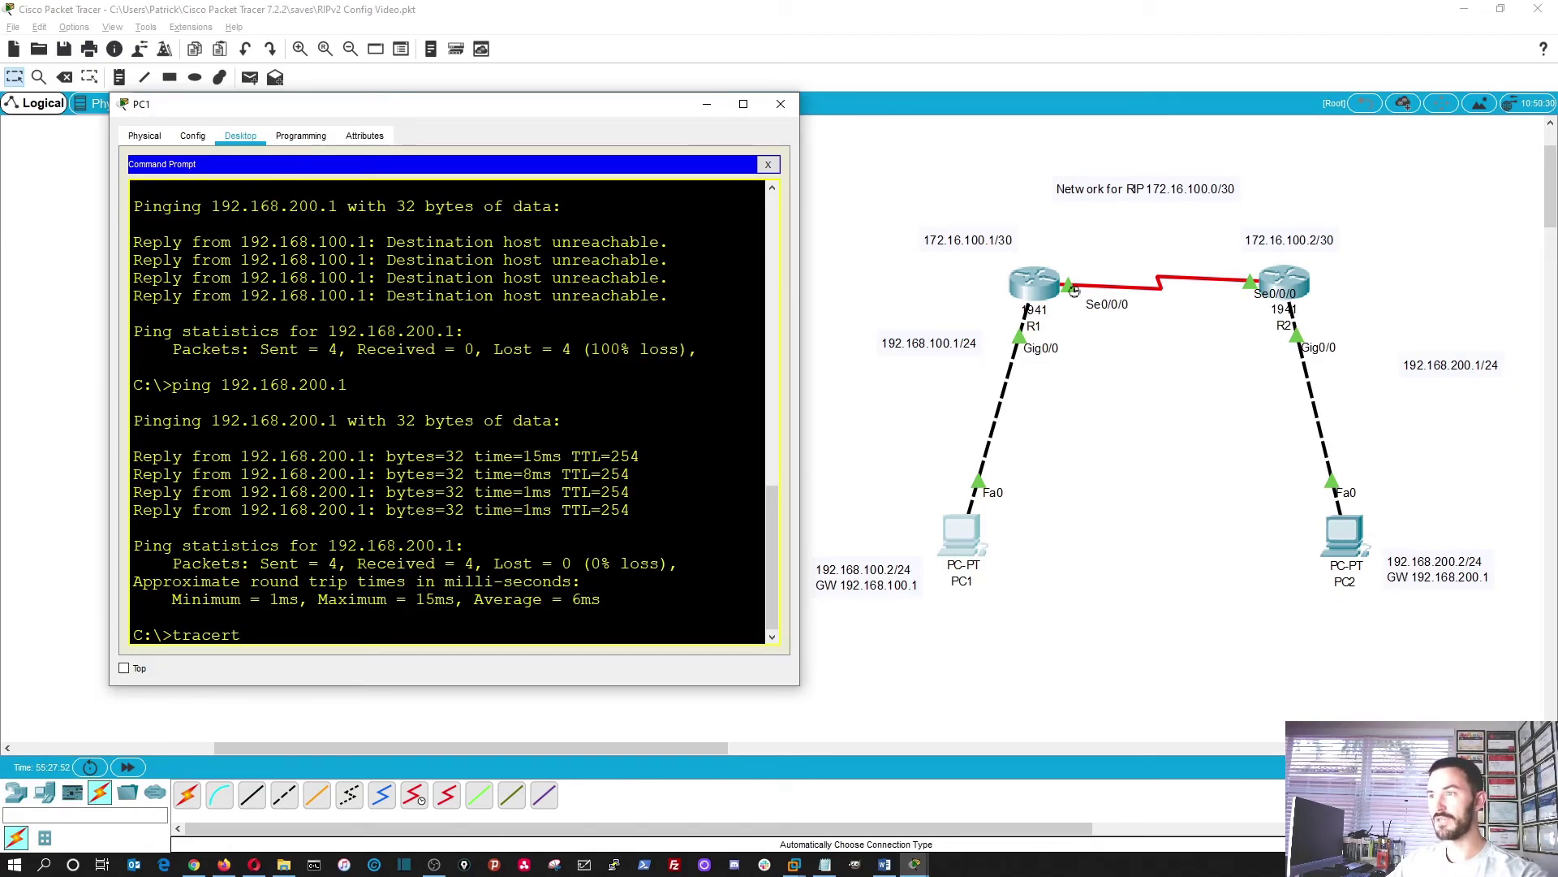
text(1)
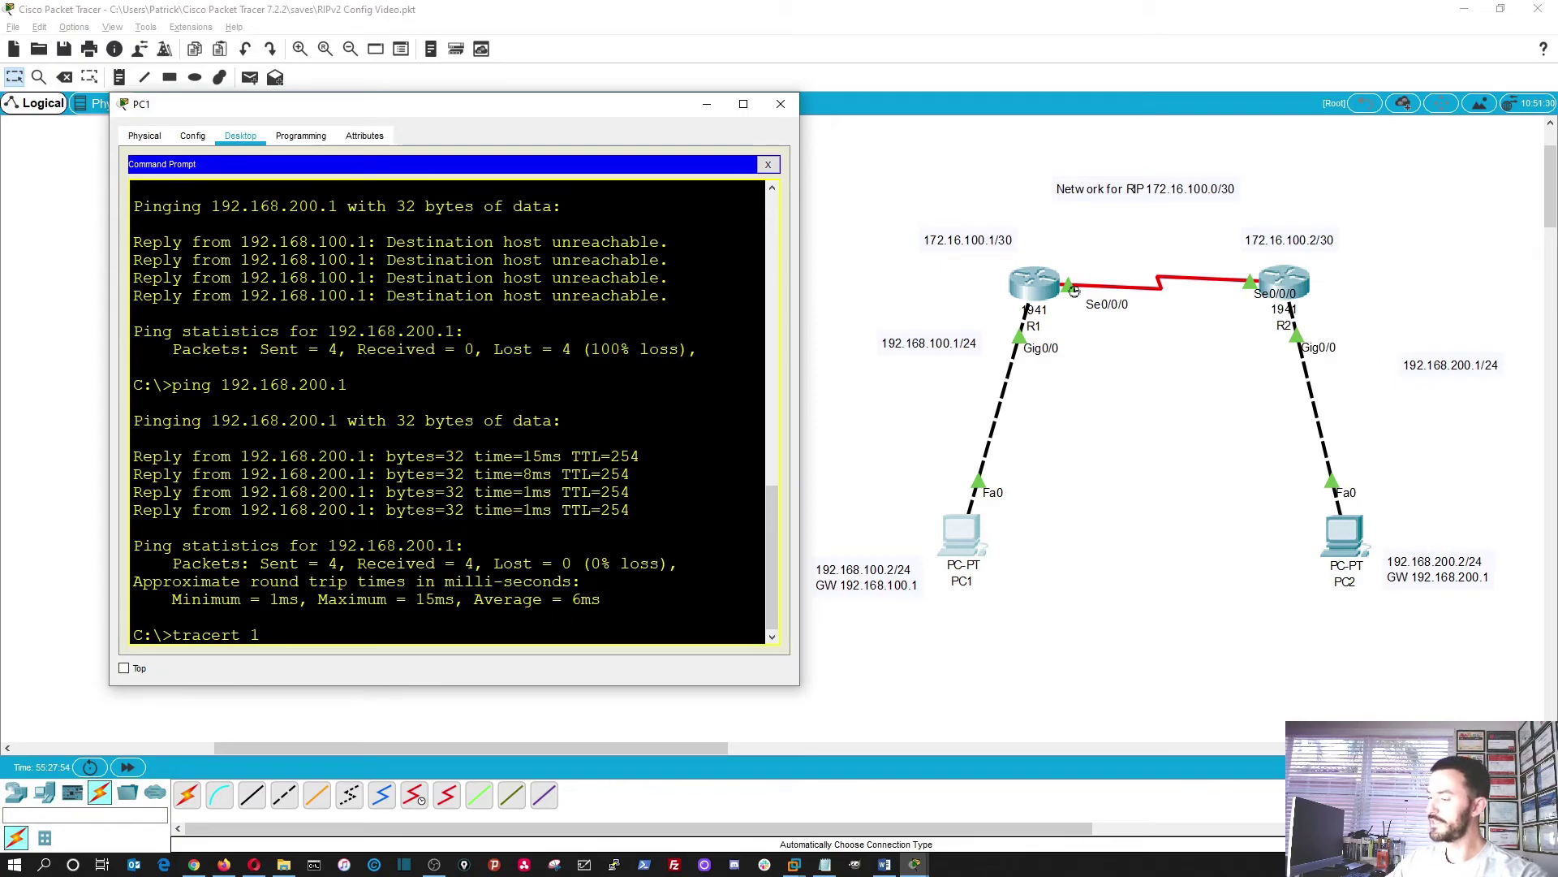
text(92.168.2)
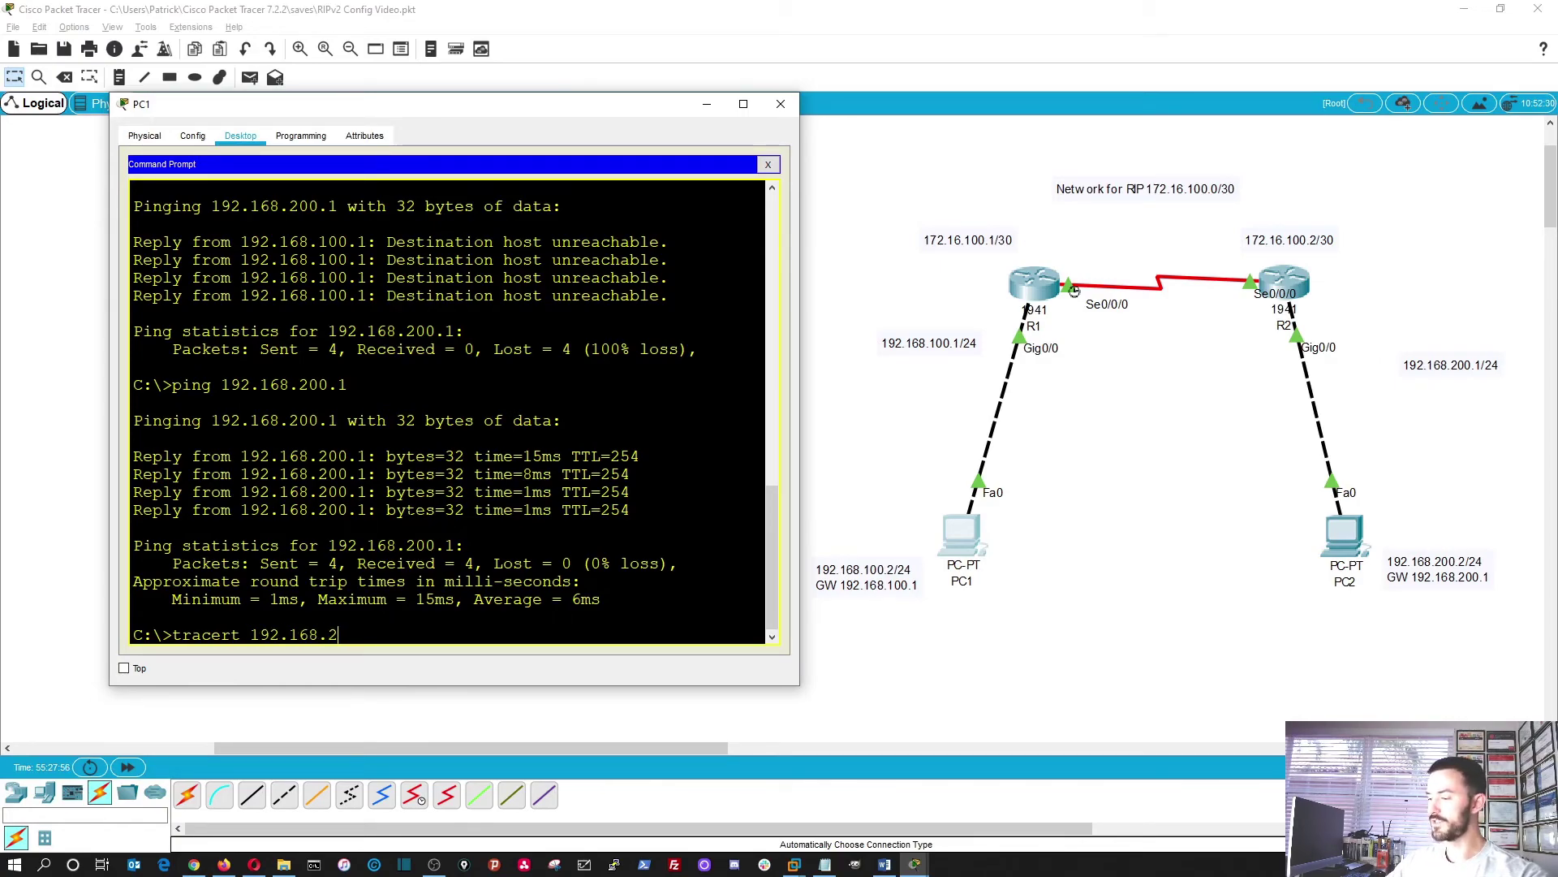
text(00.2)
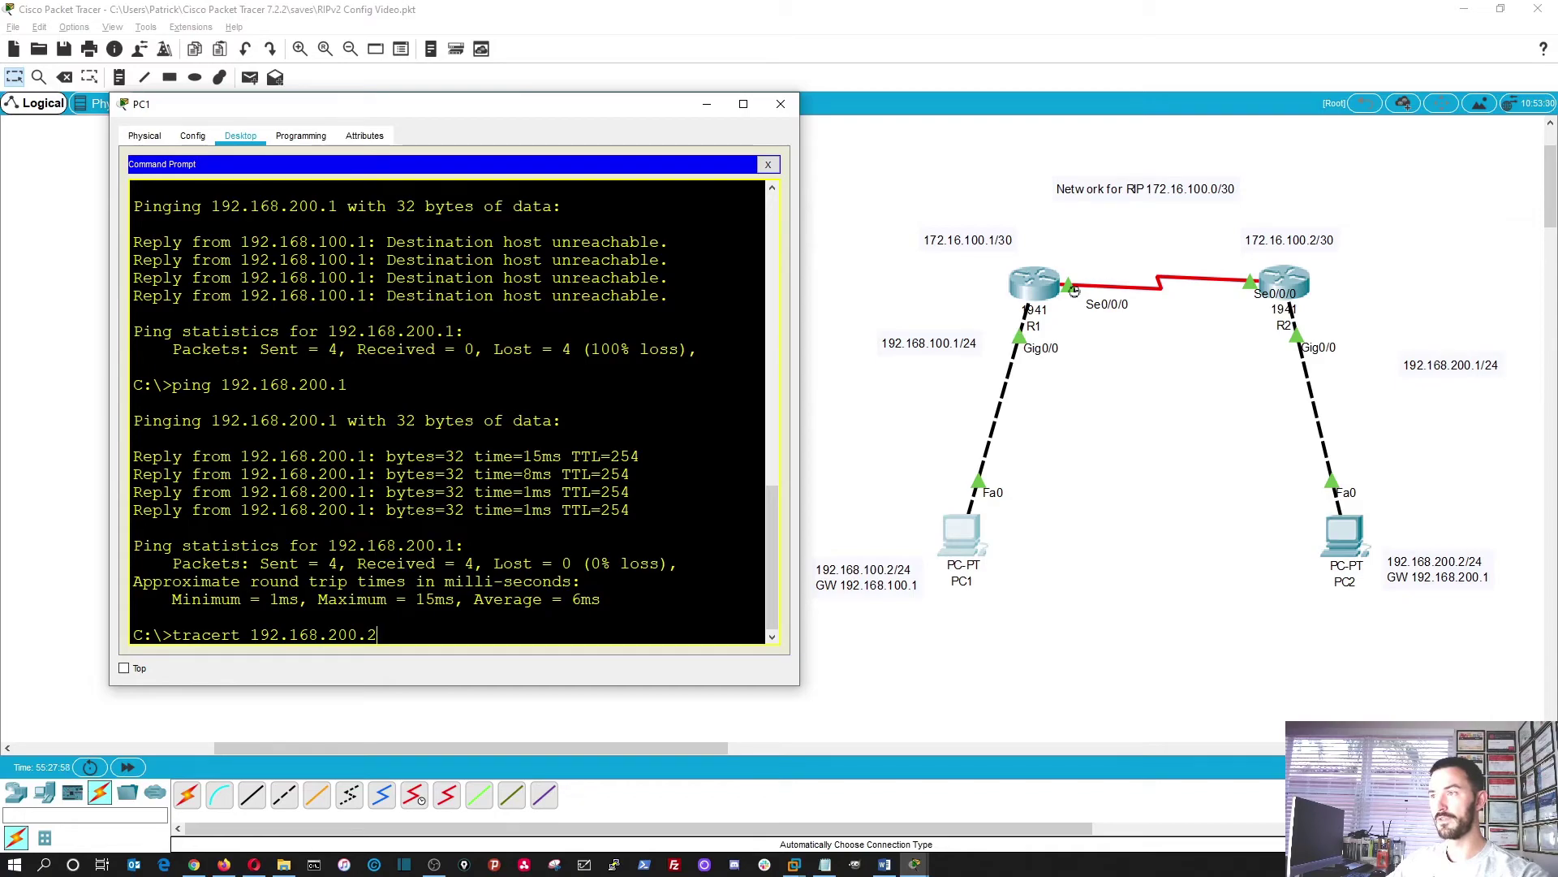
key(Return)
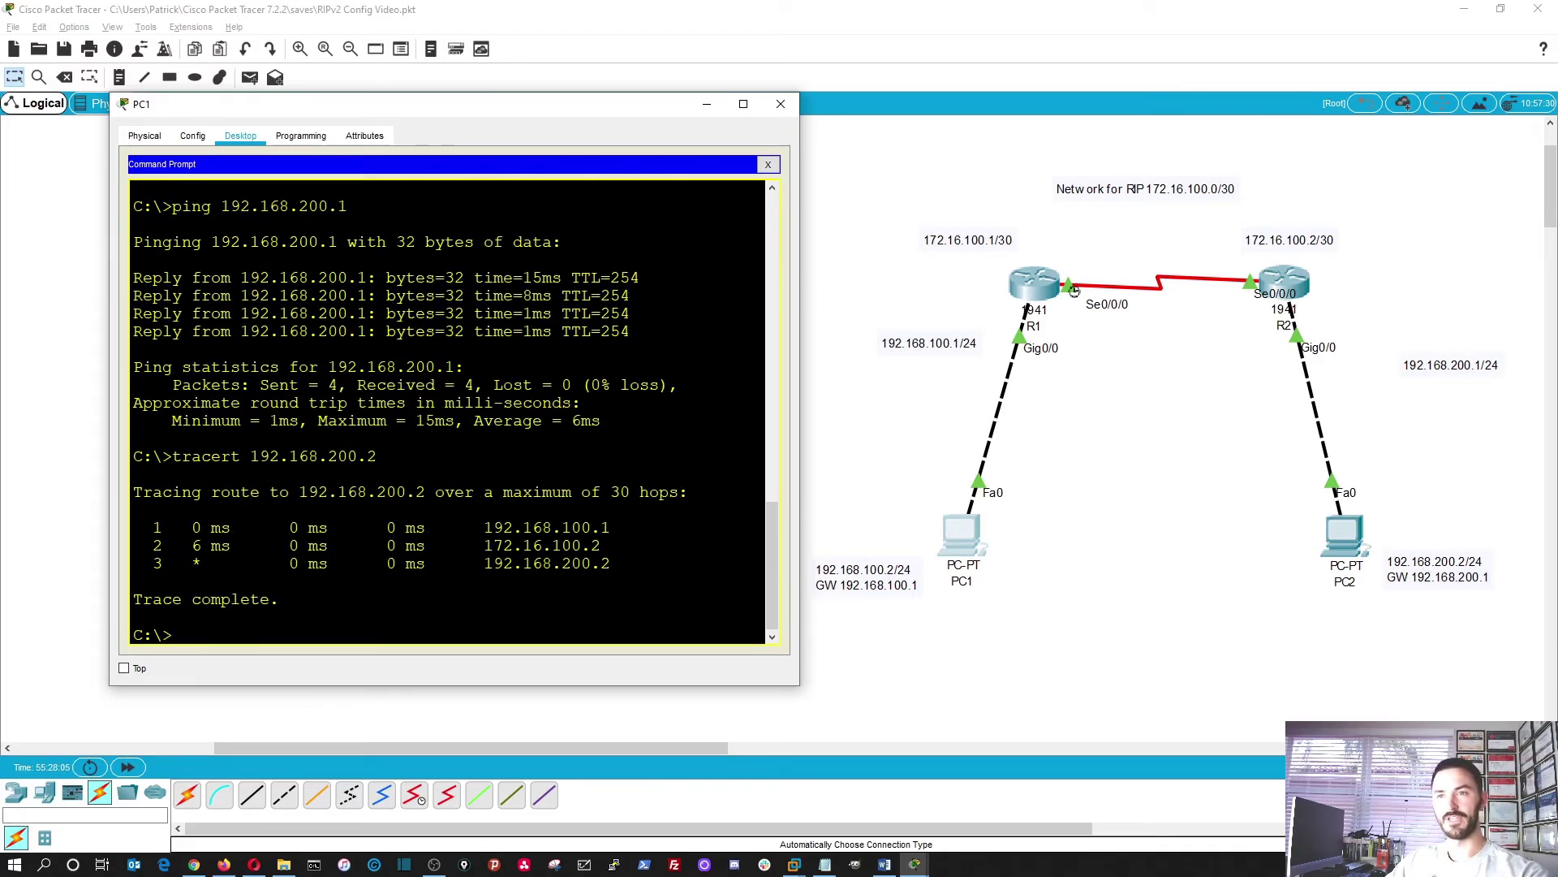
key(Up)
key(Return)
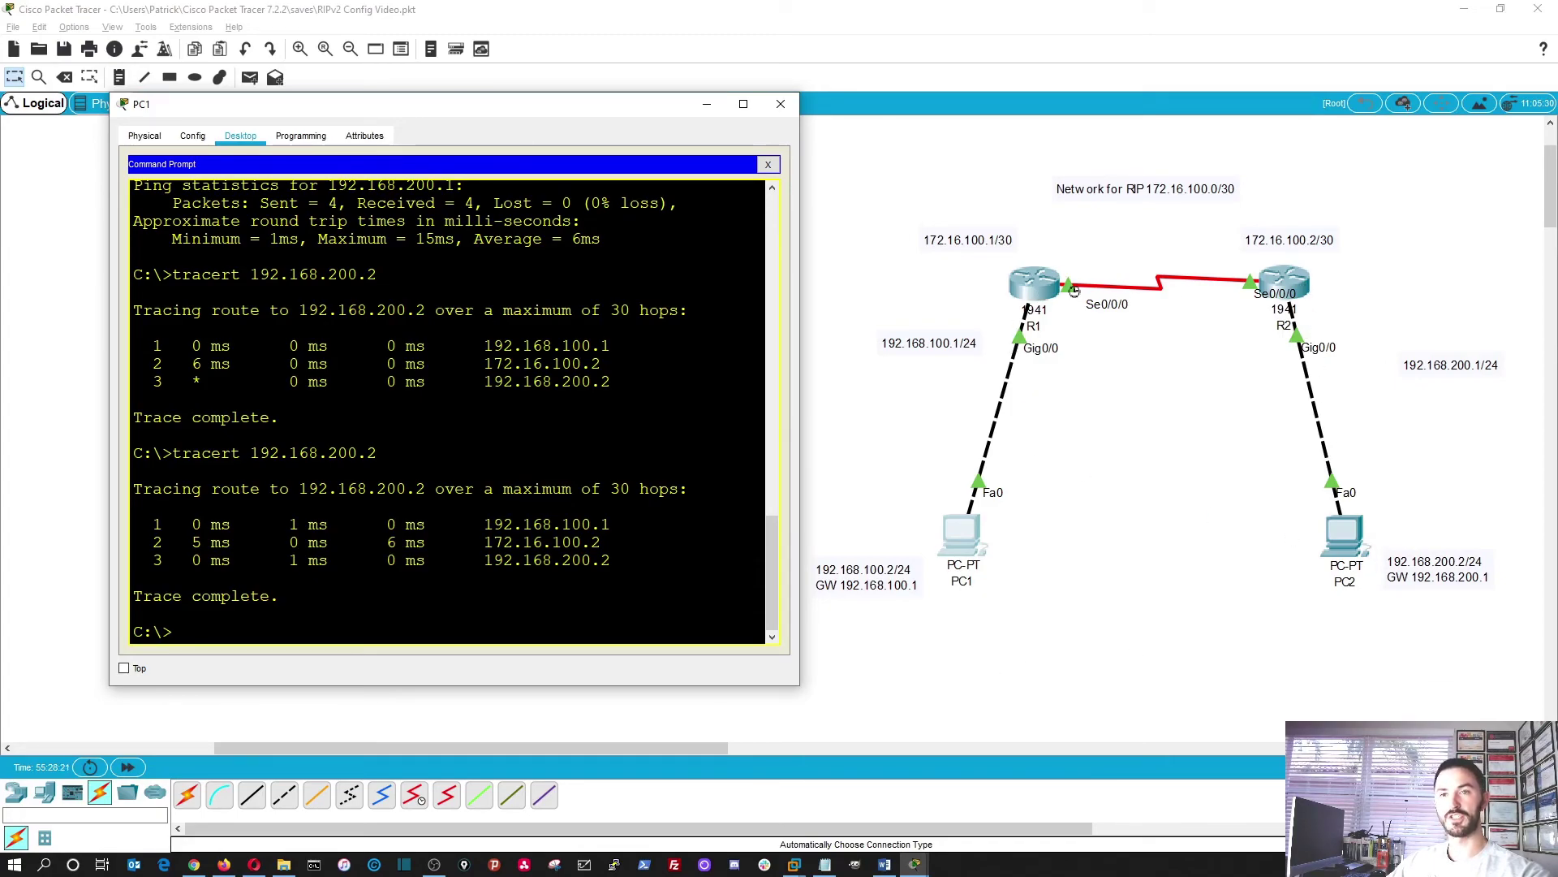
drag(160, 524, 616, 560)
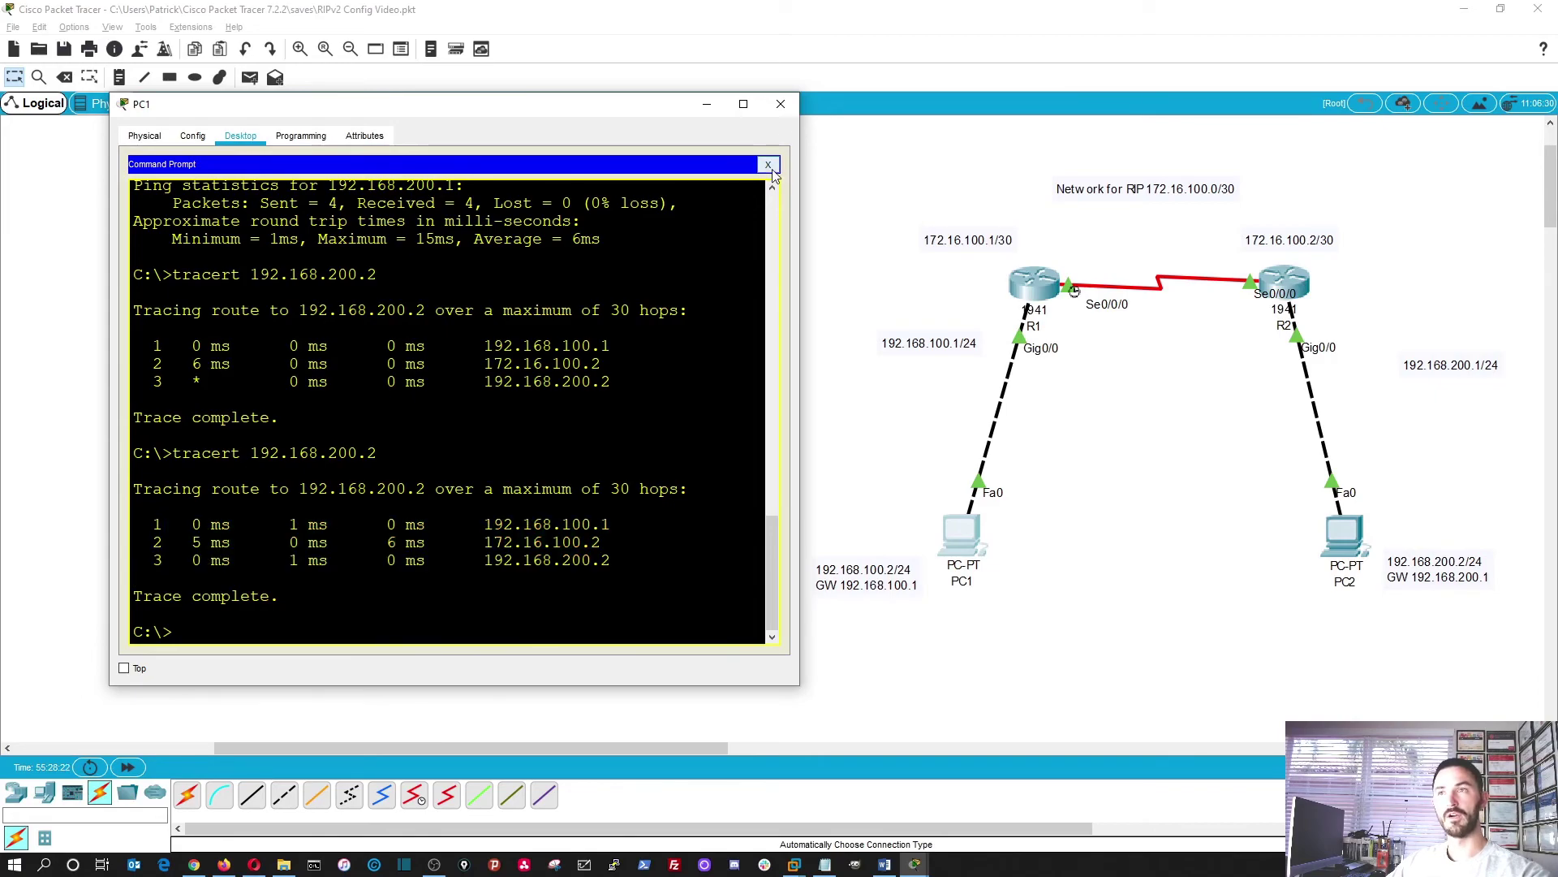
- Close PC1's window, then box-select and deselect the whole topology
click(781, 104)
drag(1487, 651, 909, 213)
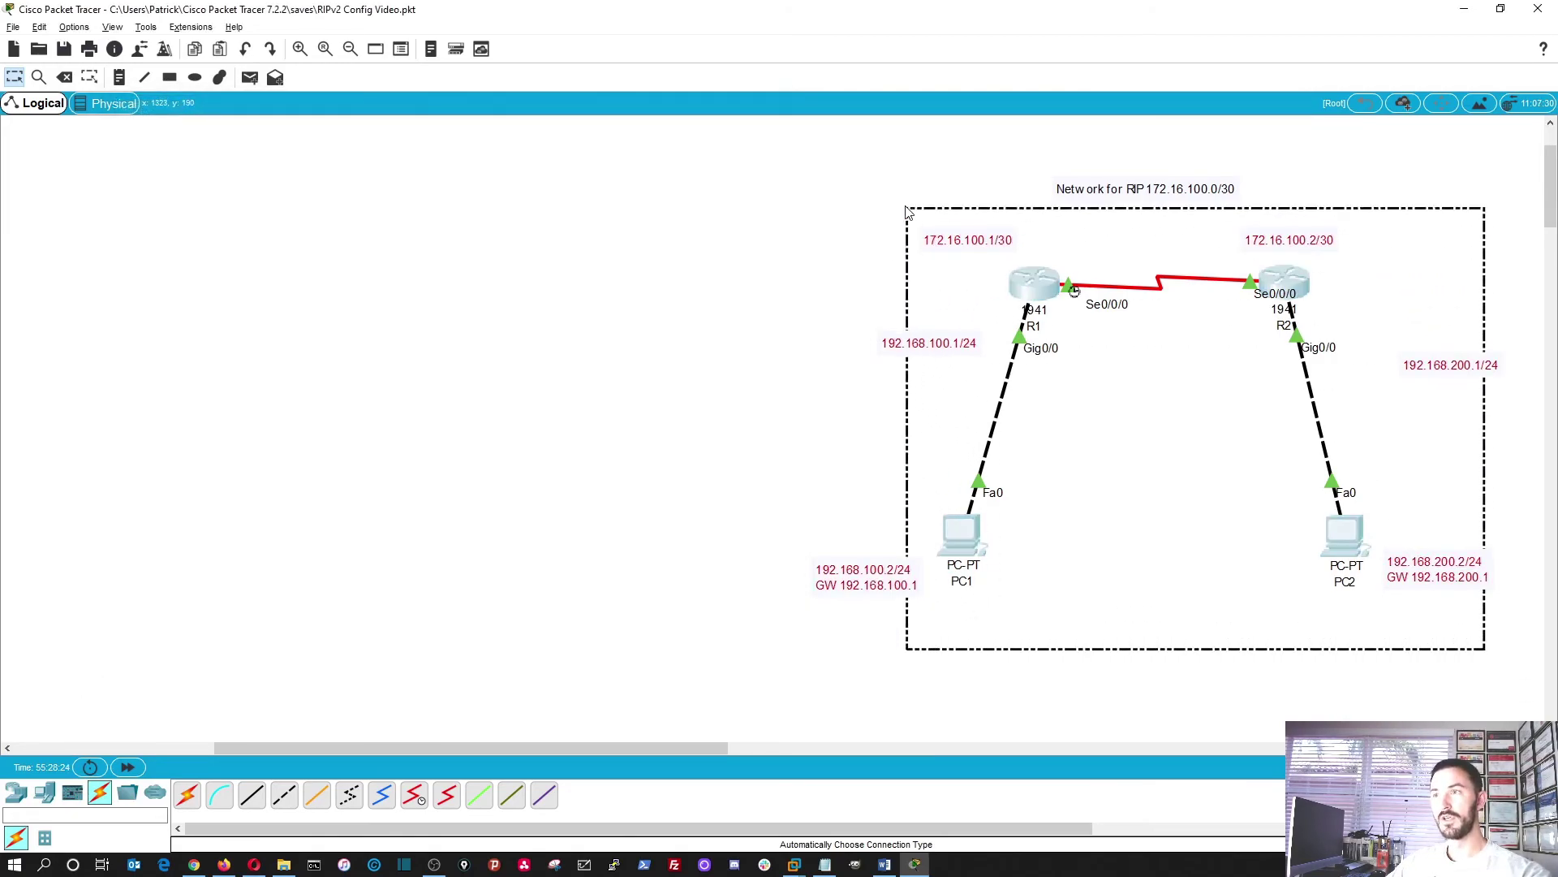
click(672, 391)
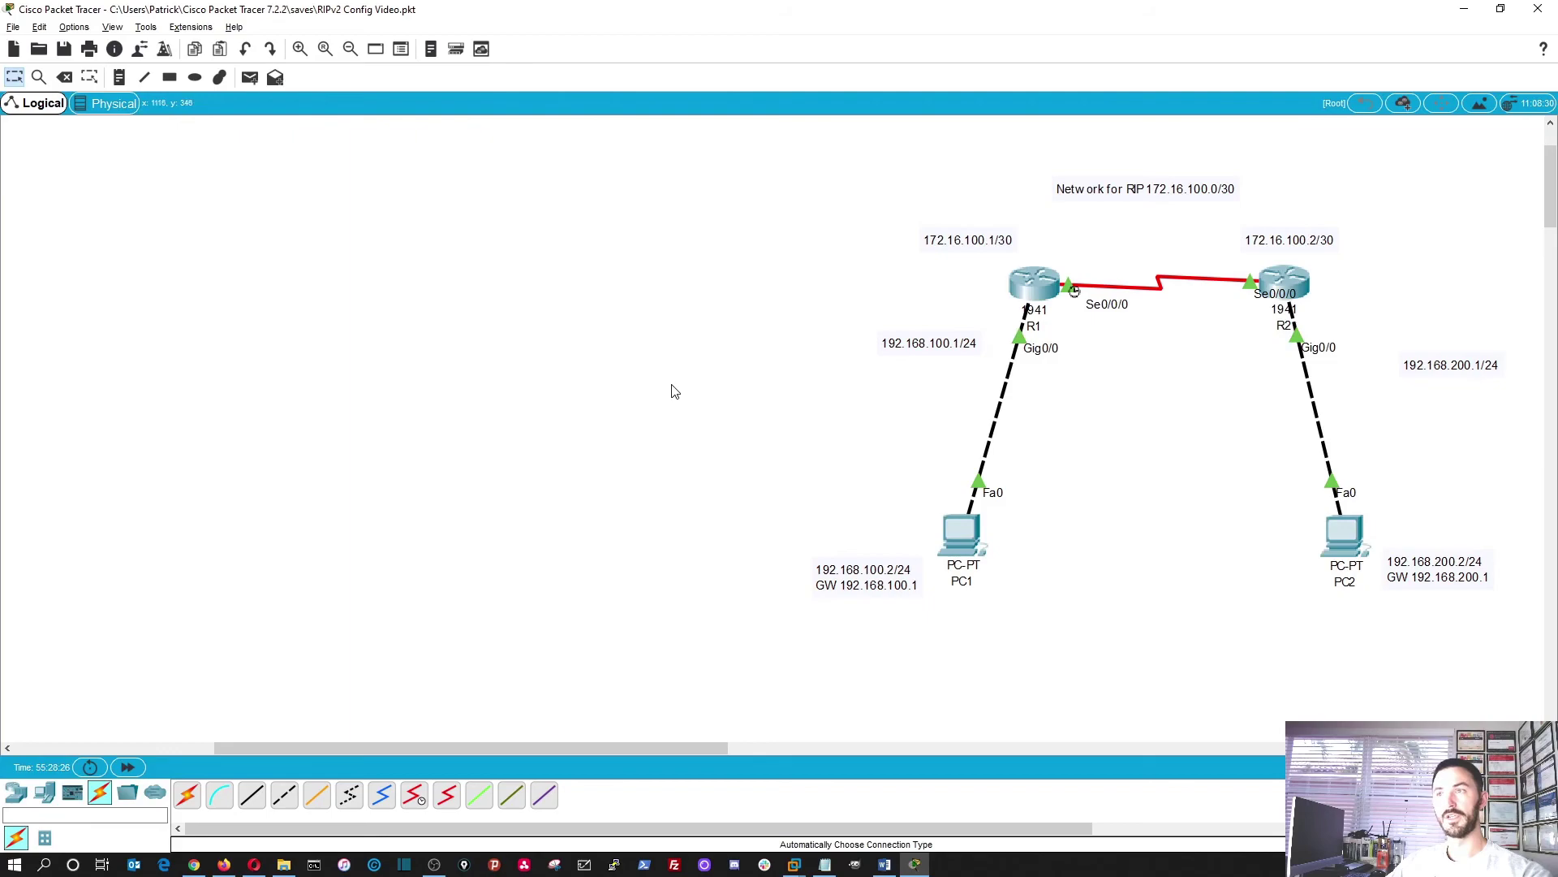